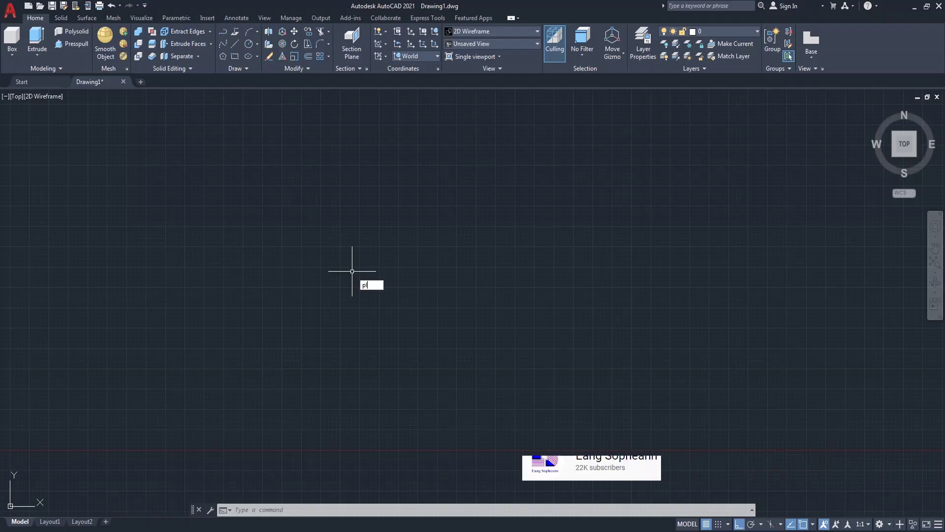
Step: Draw a polyline from a picked start point with 5, 25, 60 and 75-unit horizontal segments
key(Return)
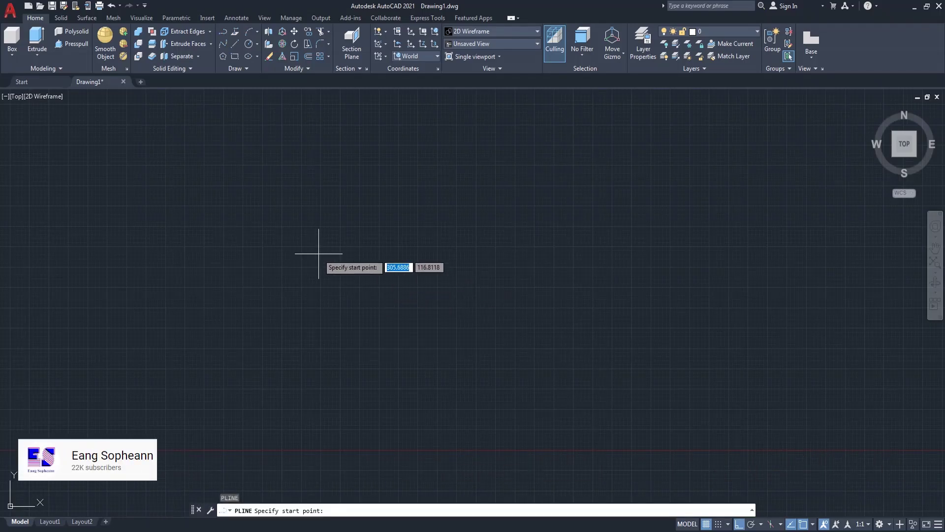
click(301, 245)
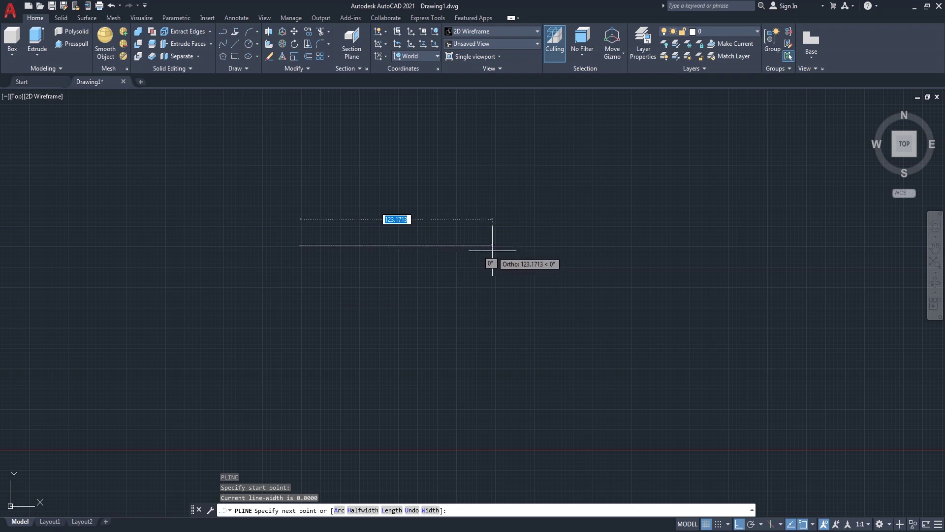
text(5)
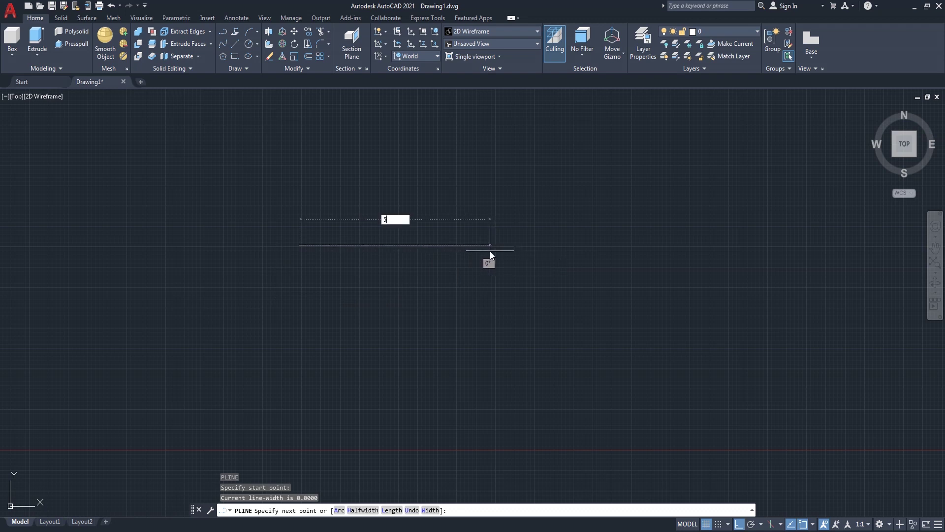
key(Return)
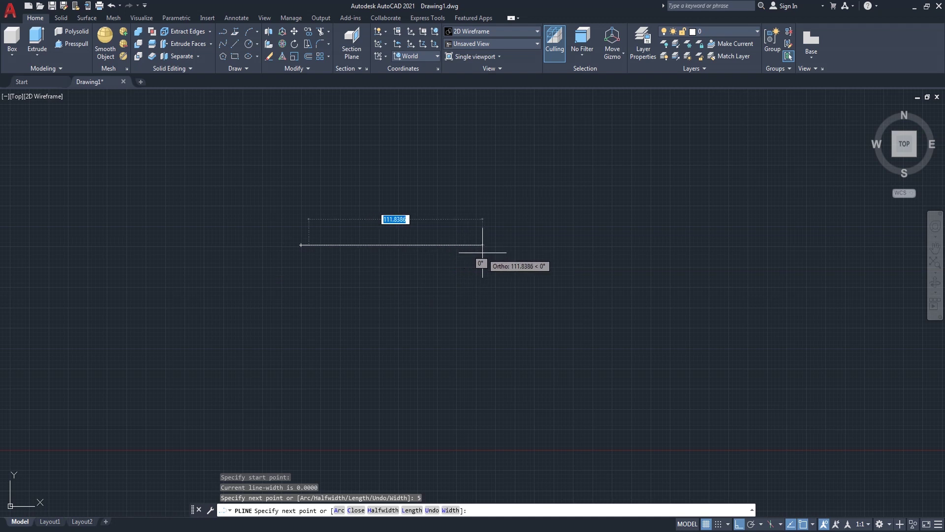
text(25)
key(Return)
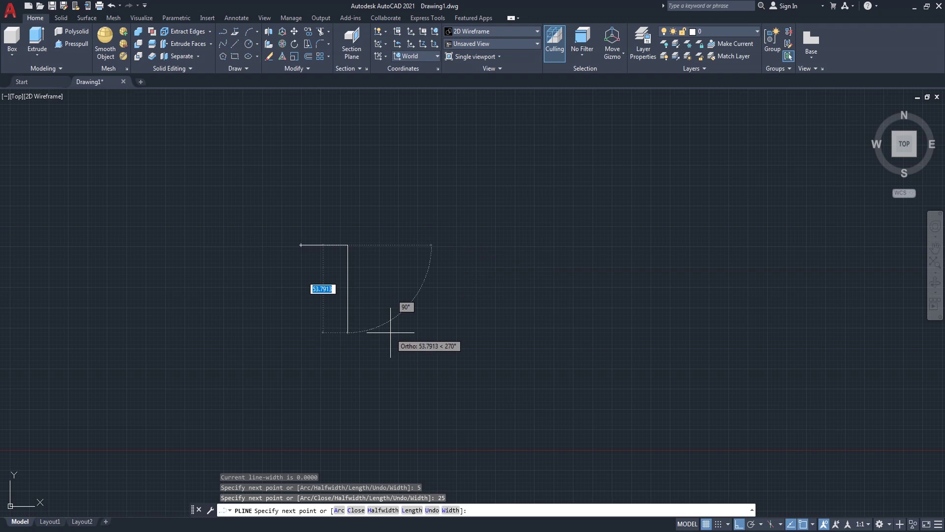
text(60)
key(Return)
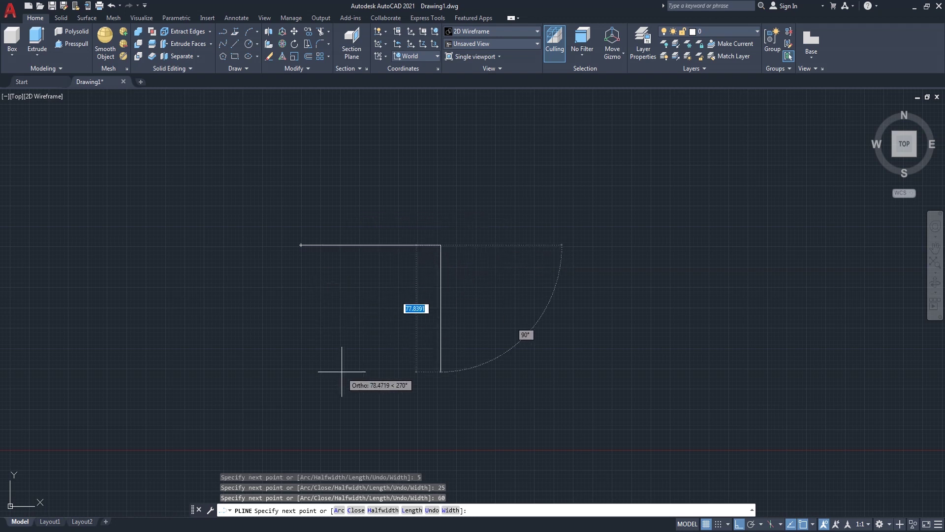
text(75)
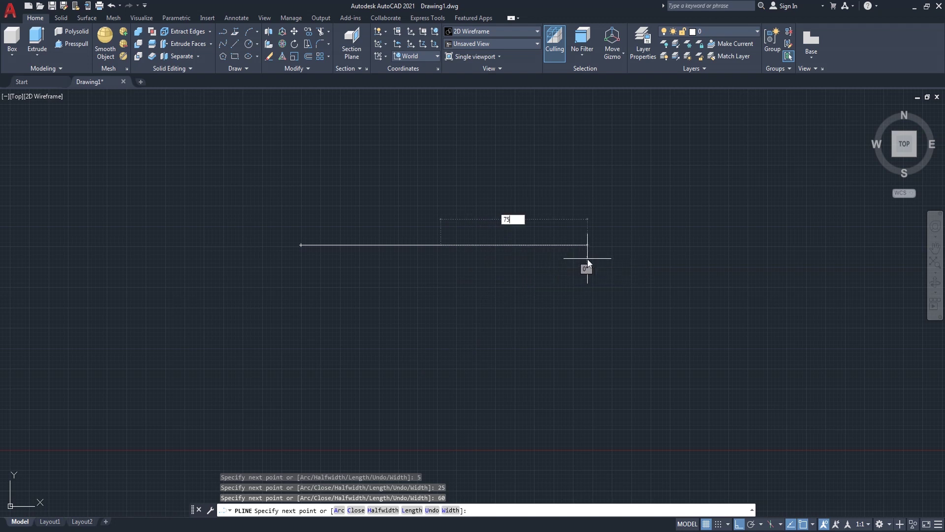
key(Return)
key(Return)
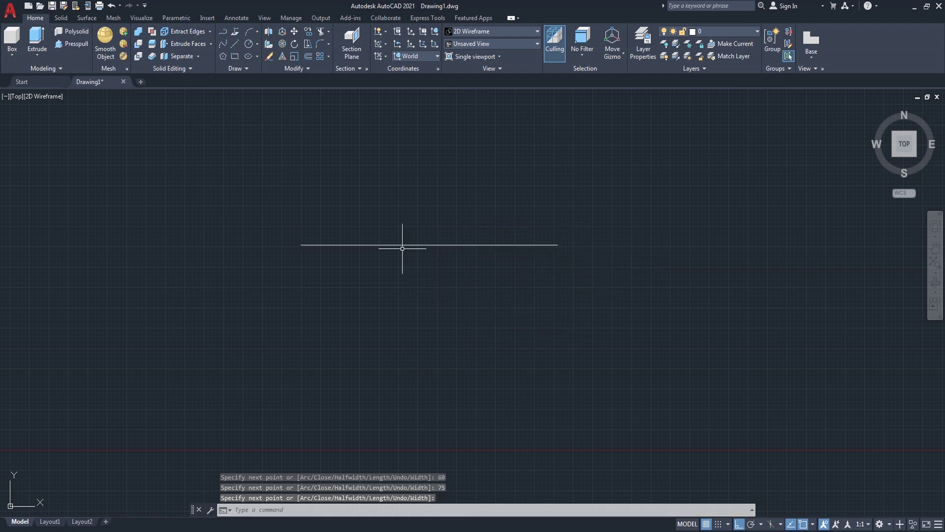
right_click(362, 170)
Step: Draw a 5-unit vertical polyline up from the baseline's left endpoint
click(397, 176)
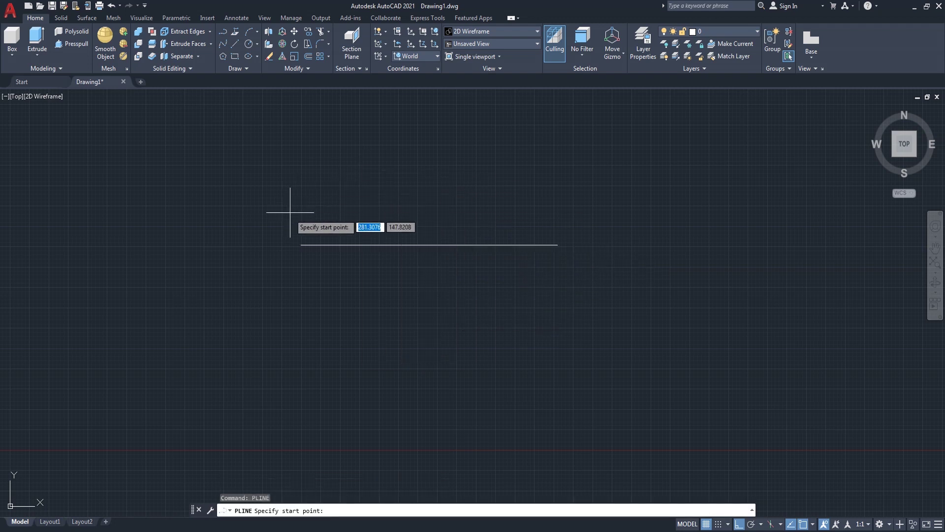
click(299, 240)
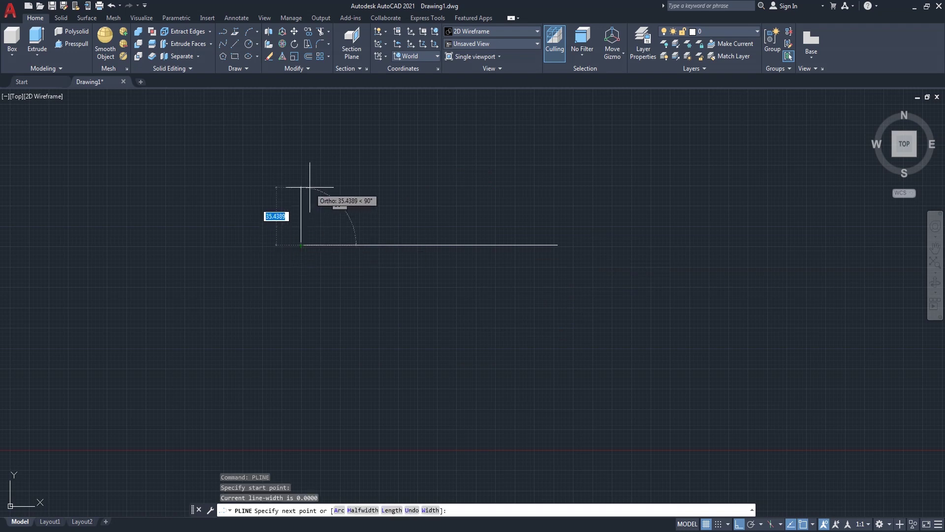
text(5)
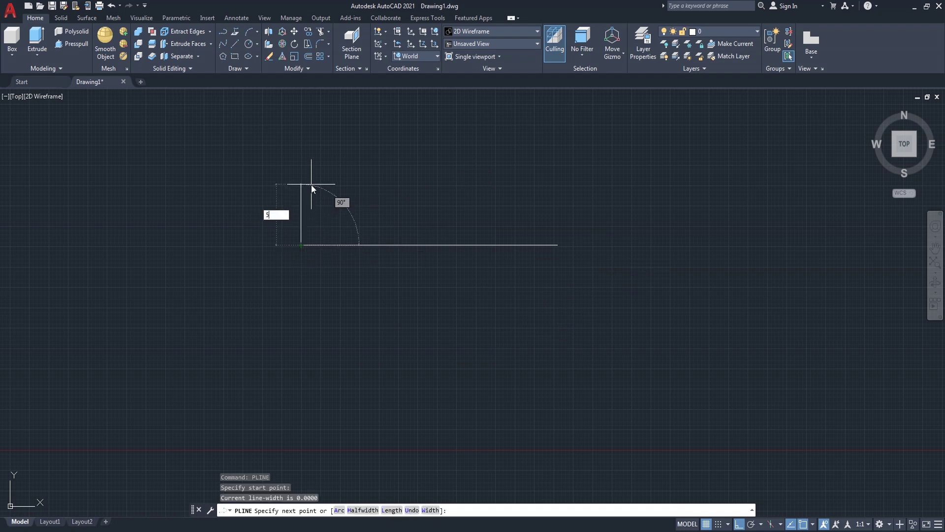
key(Return)
key(Return)
Step: Draw a 7.5-unit vertical polyline up from the baseline's 5-unit point
scroll(287, 252, up, 4)
scroll(359, 237, up, 1)
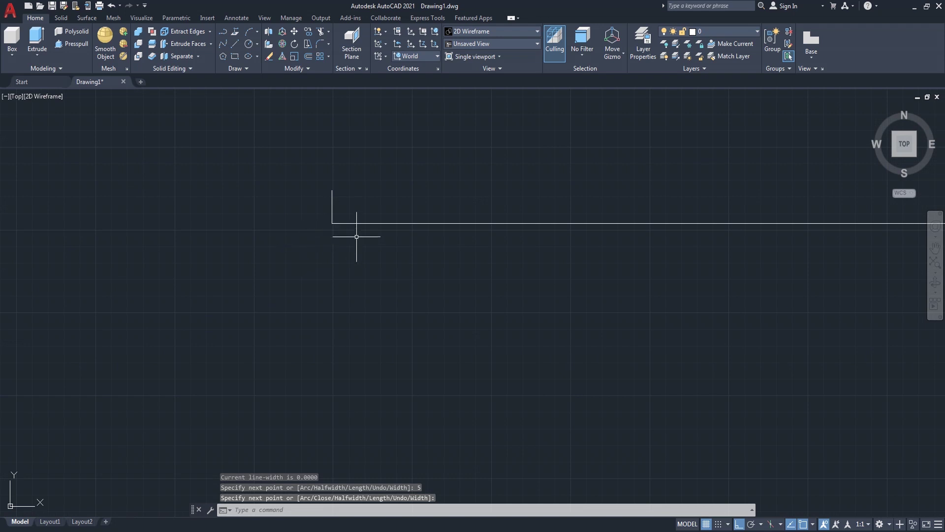
middle_drag(359, 237, 263, 299)
right_click(309, 200)
click(333, 207)
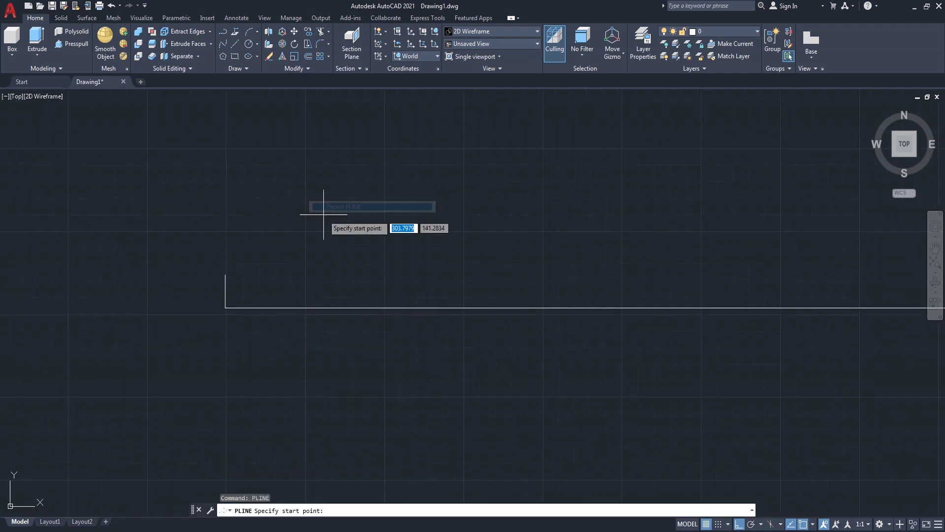
click(257, 308)
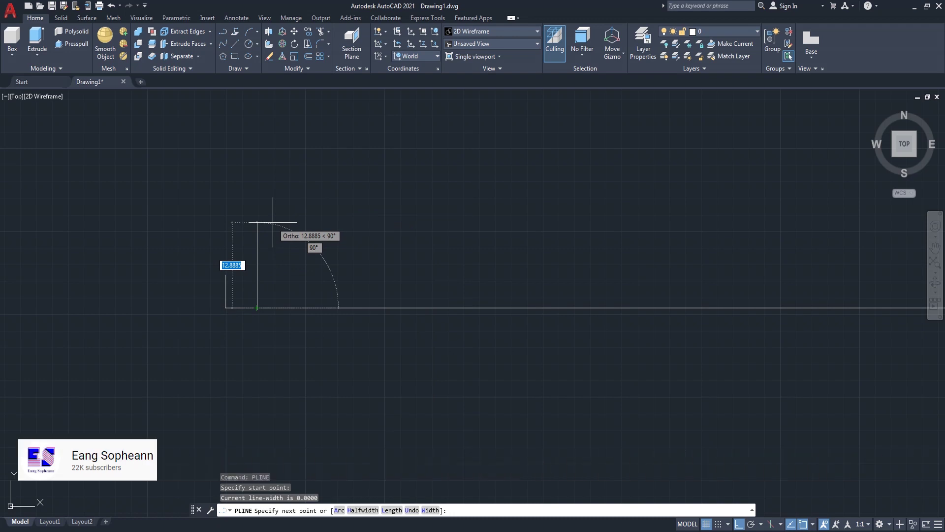
text(7.)
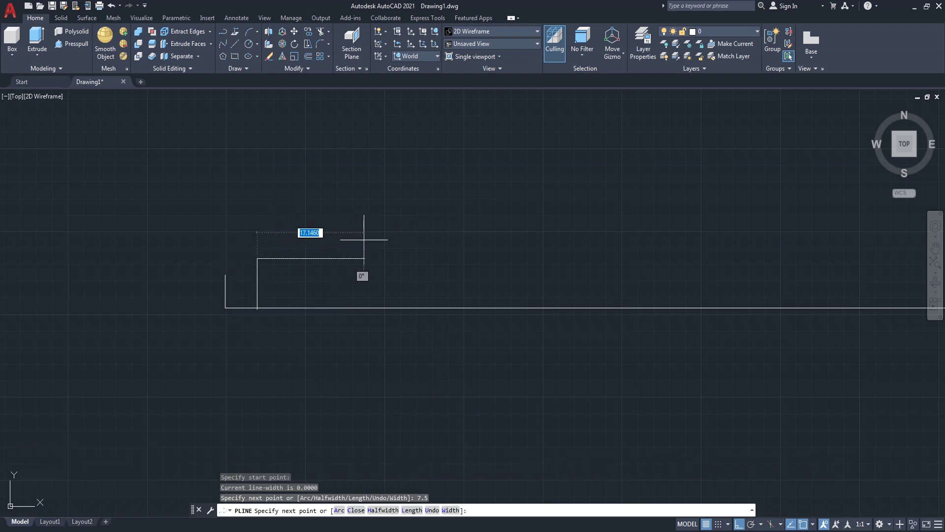
key(Return)
scroll(328, 236, down, 2)
scroll(329, 236, down, 2)
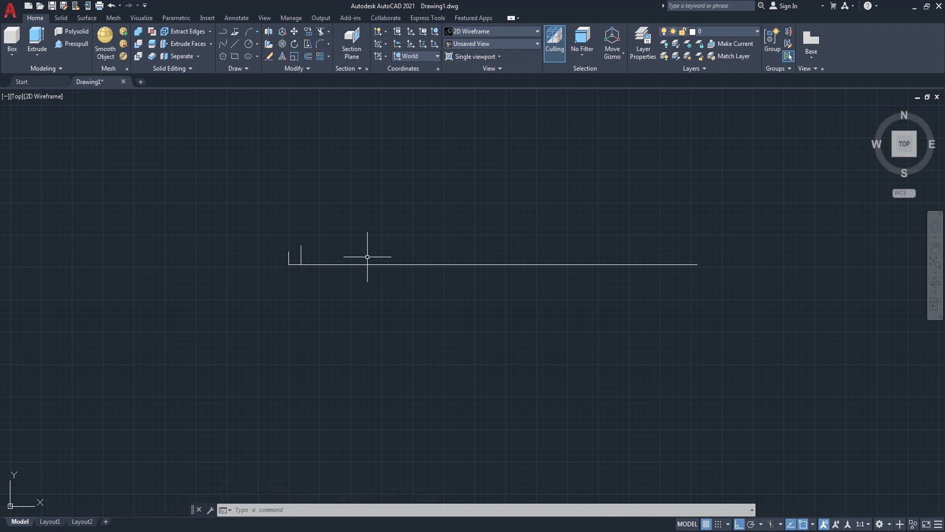
text(pl)
key(Return)
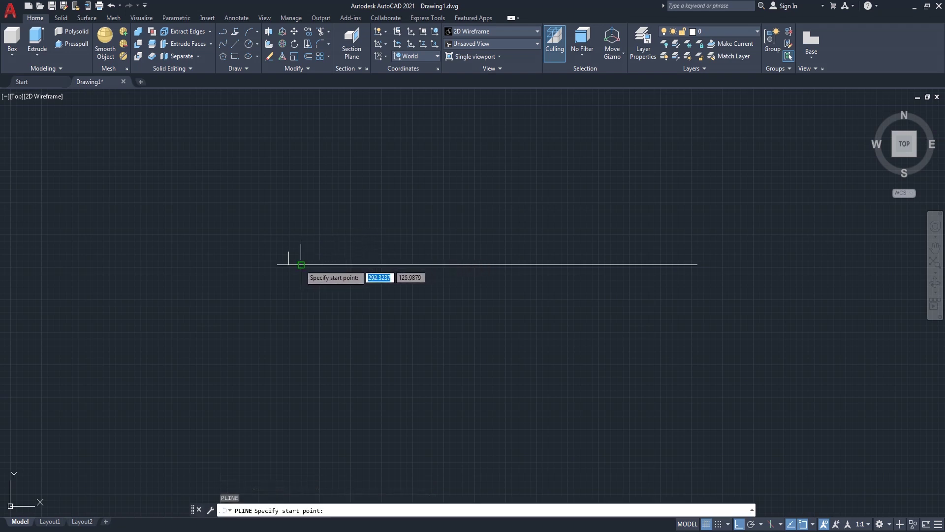
Step: Draw a 13-unit vertical line up from the end of the baseline's 25-unit segment
click(364, 260)
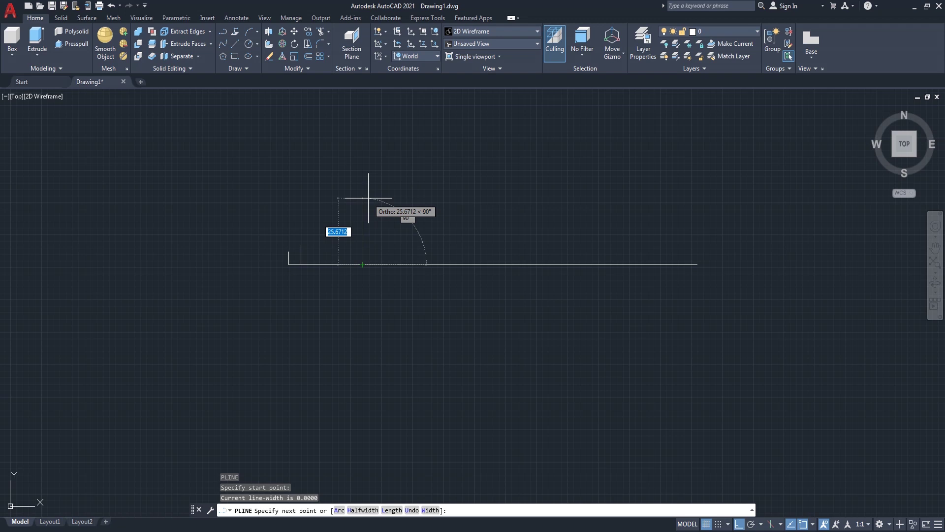
text(14)
text(3)
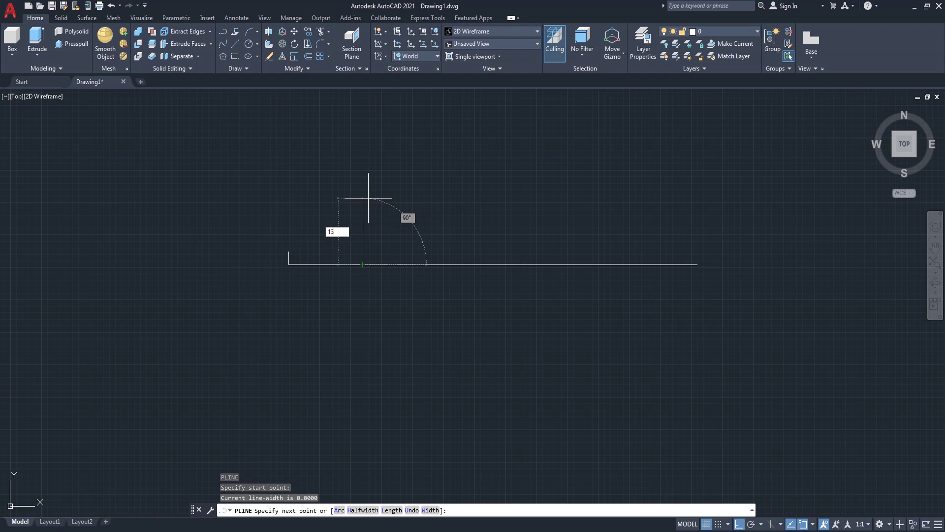
key(Return)
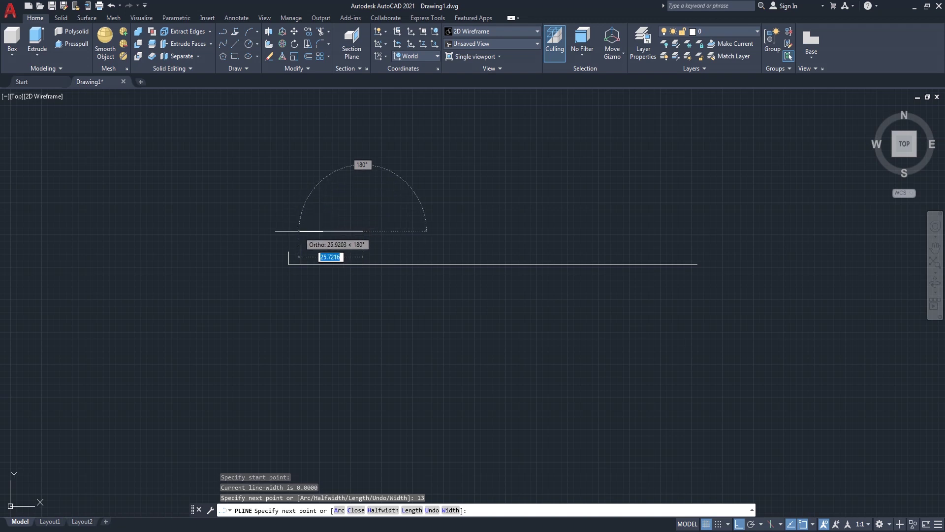
scroll(300, 232, up, 4)
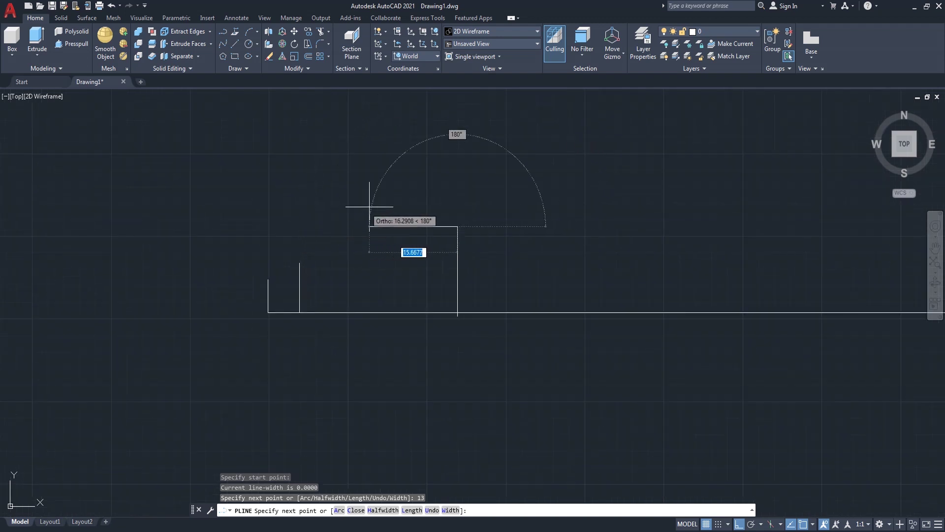
key(Return)
scroll(332, 215, down, 2)
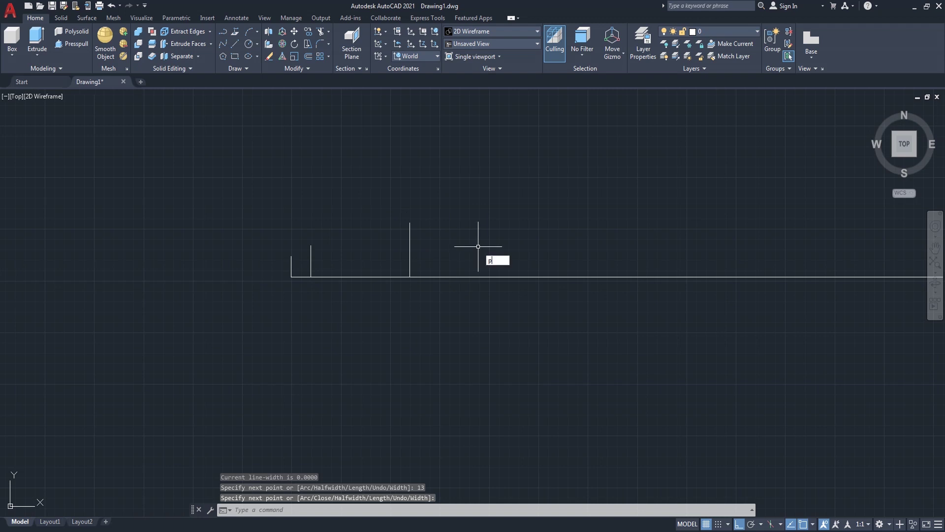
text(l)
key(Return)
scroll(334, 262, down, 1)
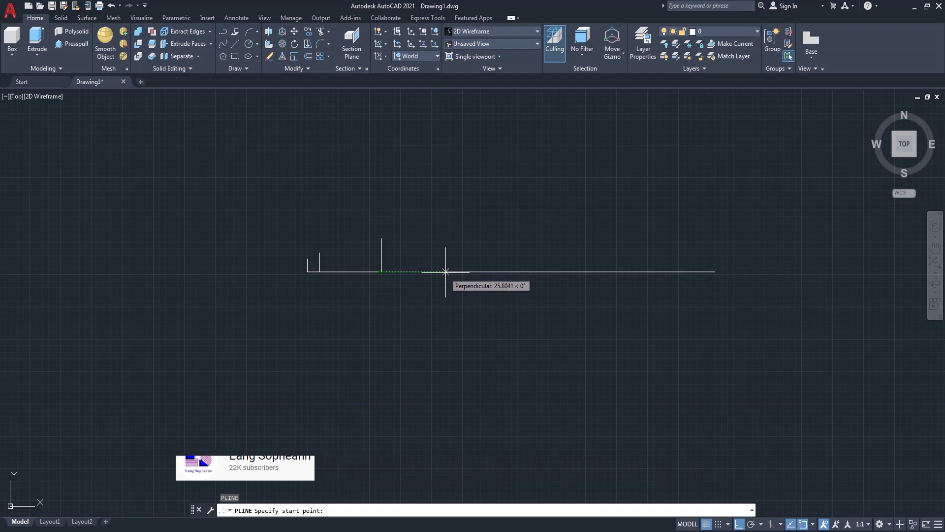
Step: Draw a 36.5-unit vertical line up from the next baseline vertex further right
click(530, 271)
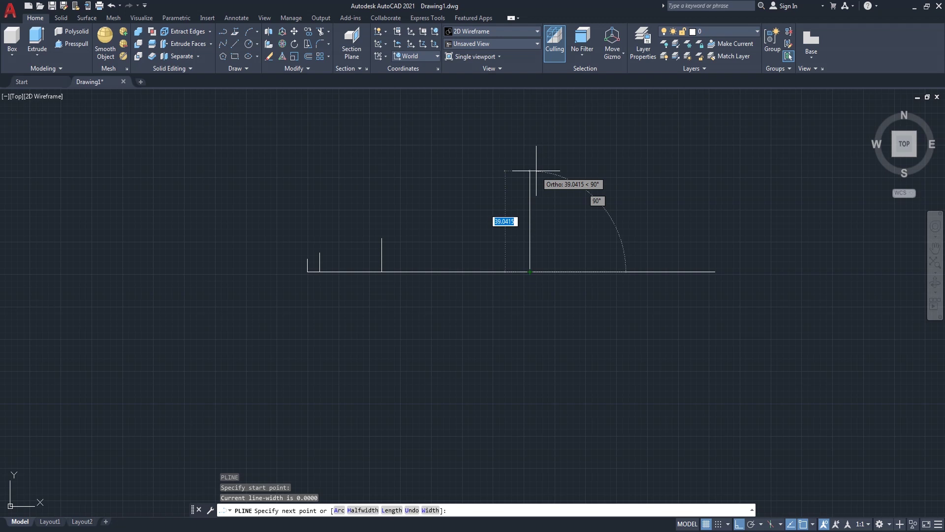
text(36.)
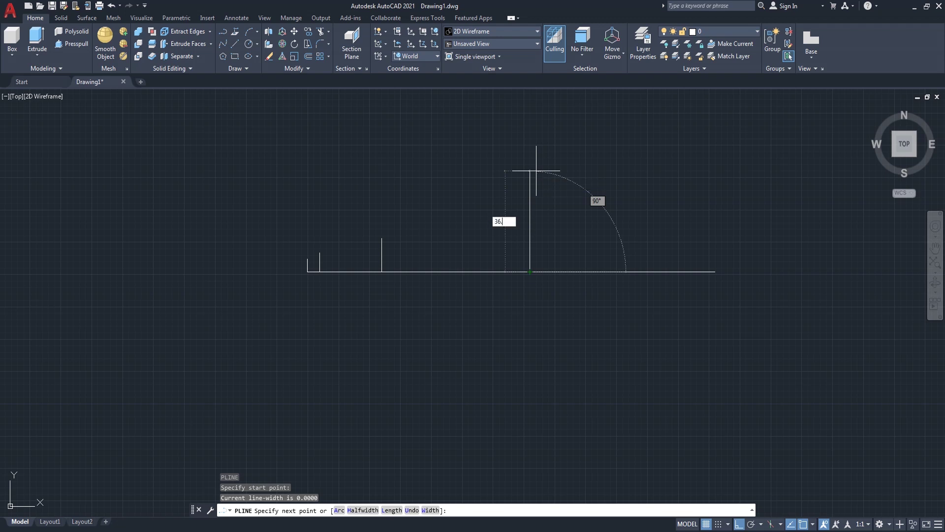
key(Return)
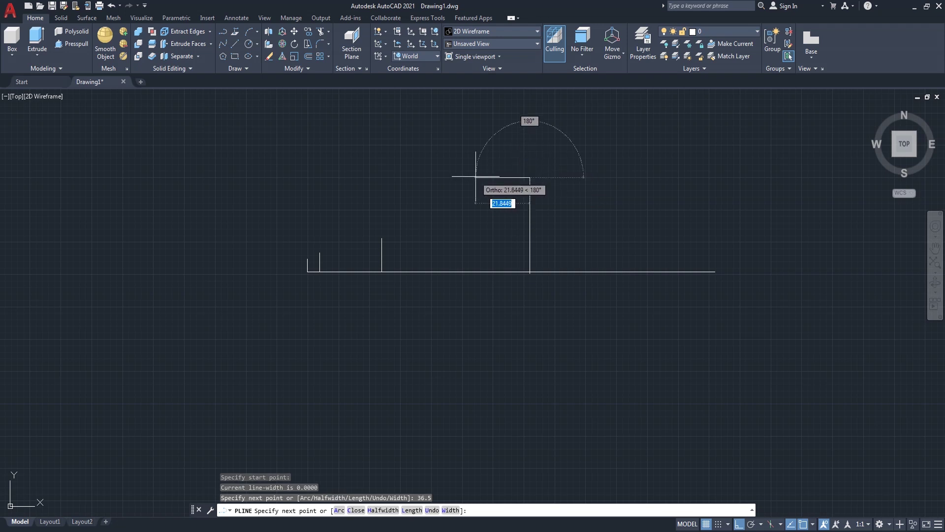
key(Return)
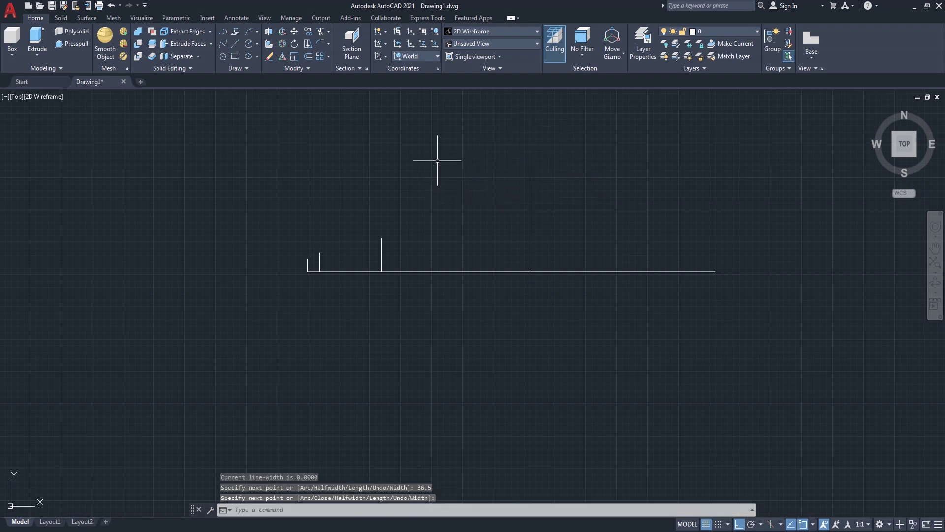
Step: Draw a 24-unit vertical line up from a baseline point between the shorter and tallest verticals
right_click(437, 162)
click(473, 163)
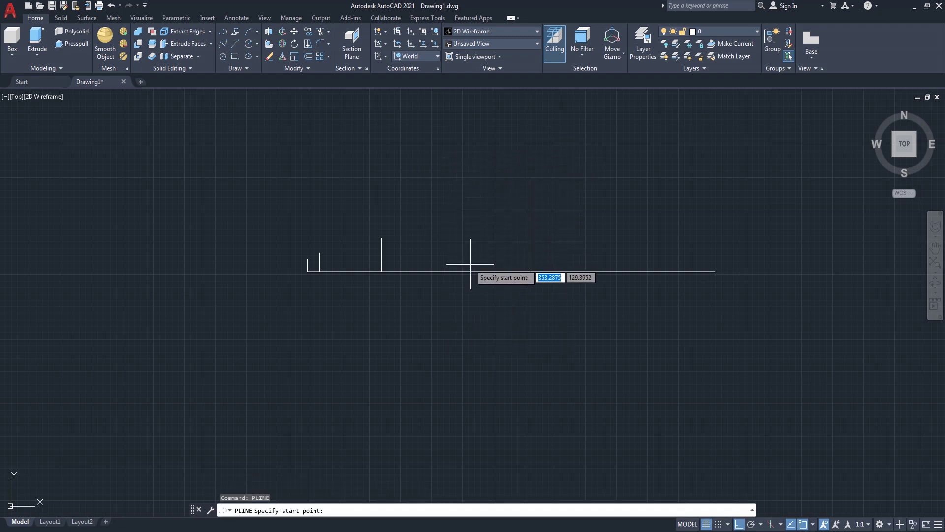
click(456, 272)
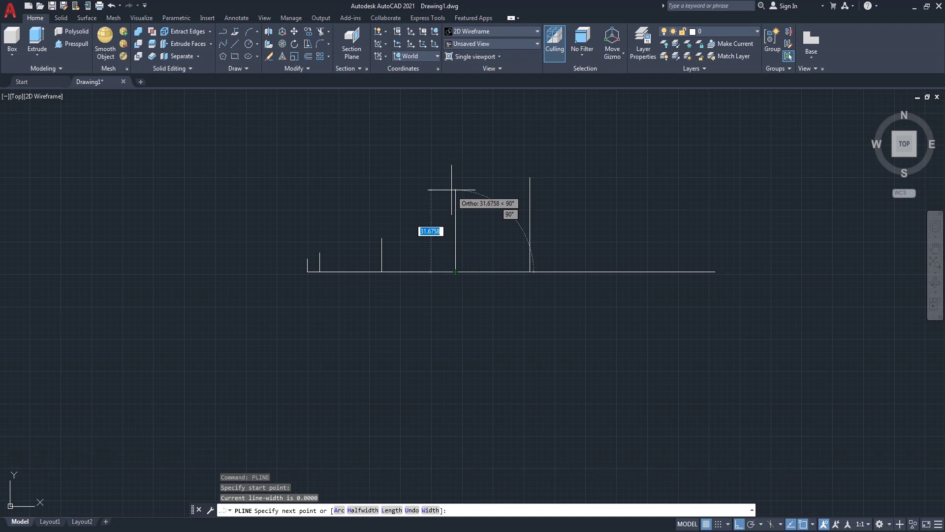
text(24)
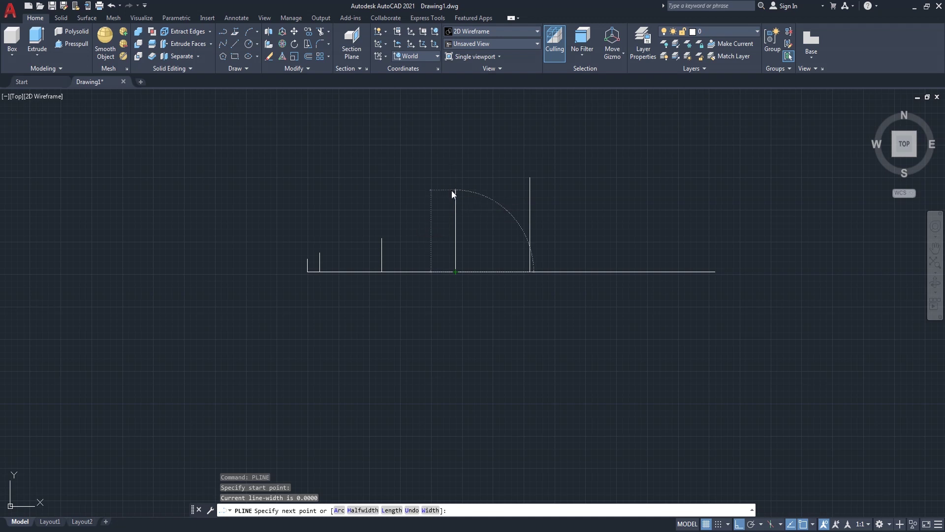
key(Return)
key(Return)
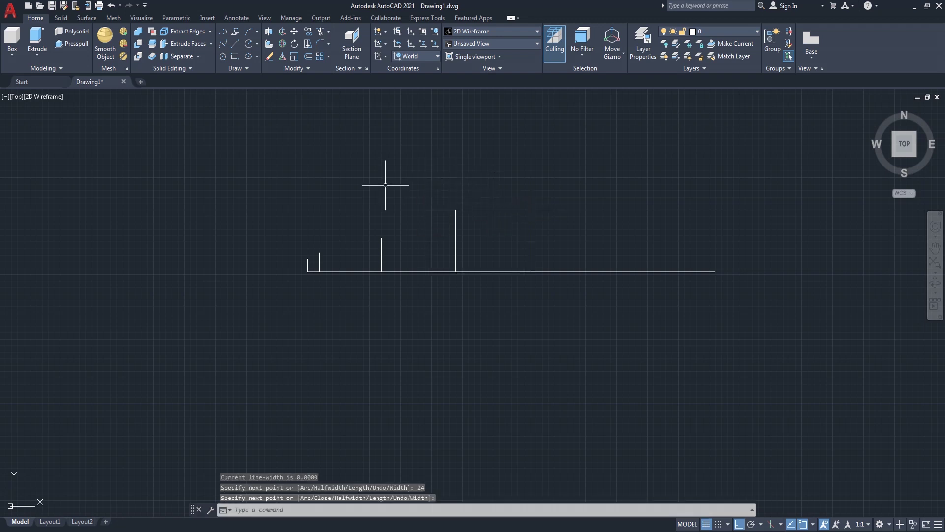
right_click(326, 154)
Step: Draw the slanted tip edge from the shortest vertical's top to the next line's top
click(344, 161)
scroll(301, 266, up, 4)
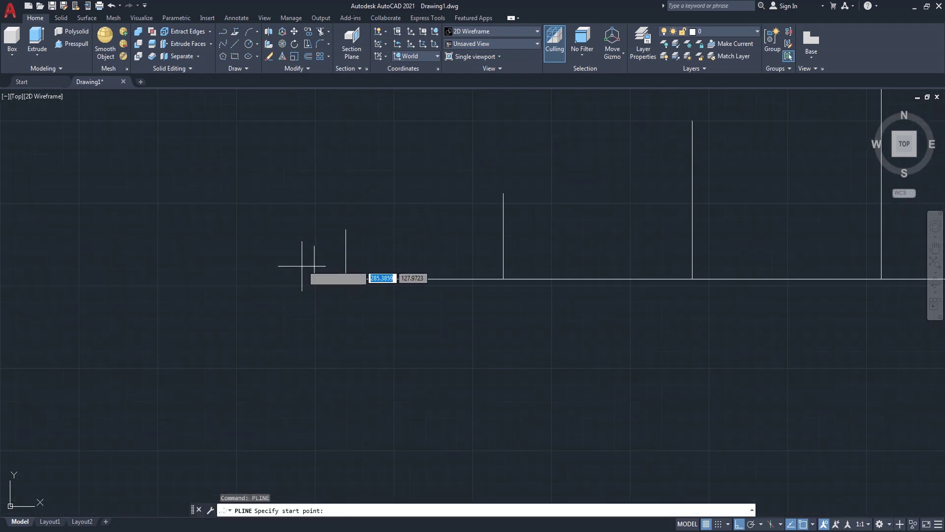
click(314, 246)
click(346, 229)
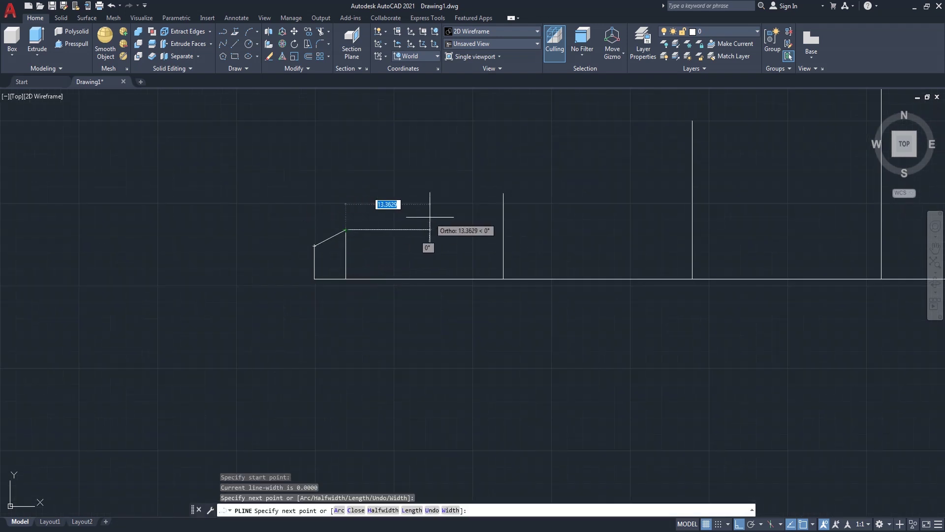
key(Return)
Step: Draw the flat step from the third vertical's top, left and down to the second vertical's top
right_click(450, 148)
click(462, 152)
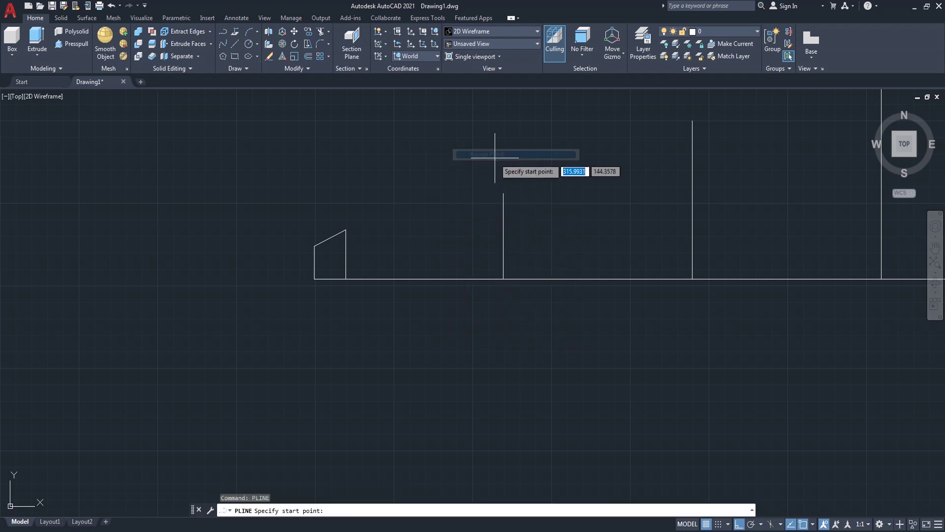
click(503, 193)
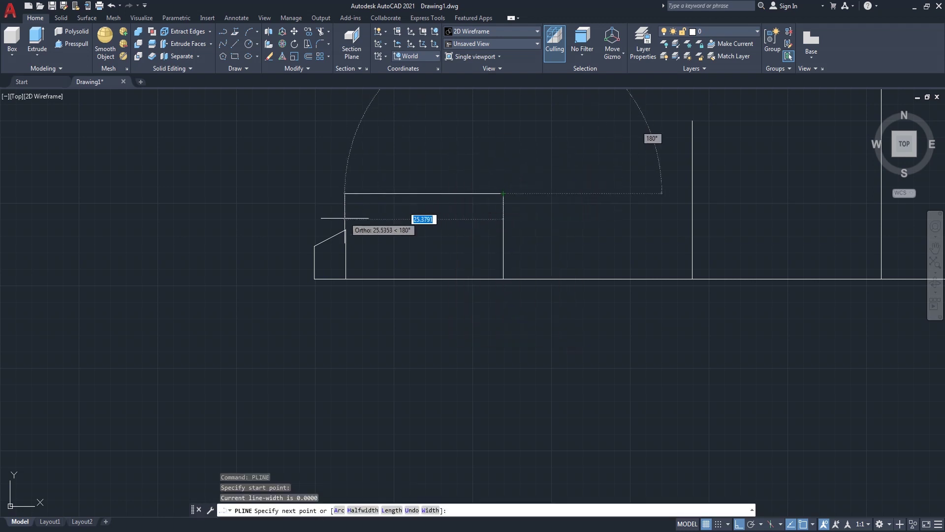
click(346, 193)
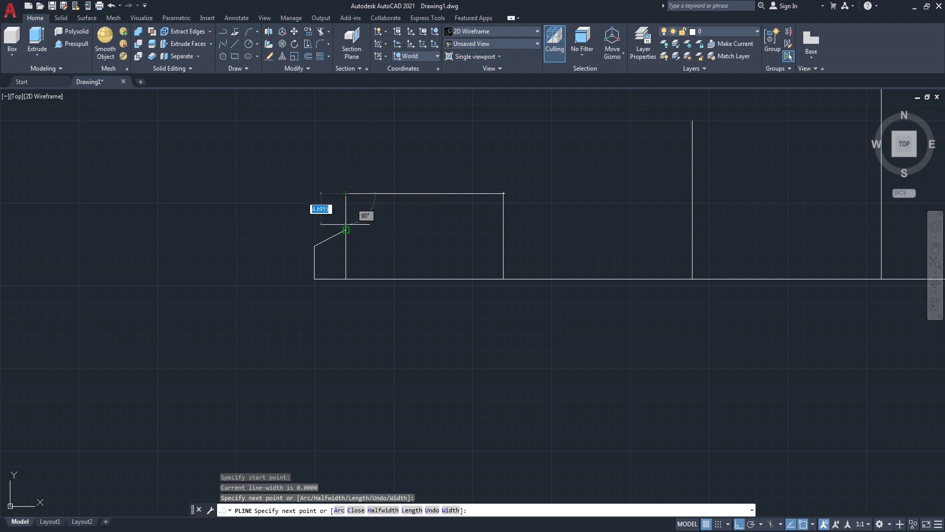
click(346, 229)
key(Return)
Step: Draw a 19.5-unit vertical riser up from the step's bottom-right corner
scroll(369, 243, down, 4)
scroll(450, 222, up, 2)
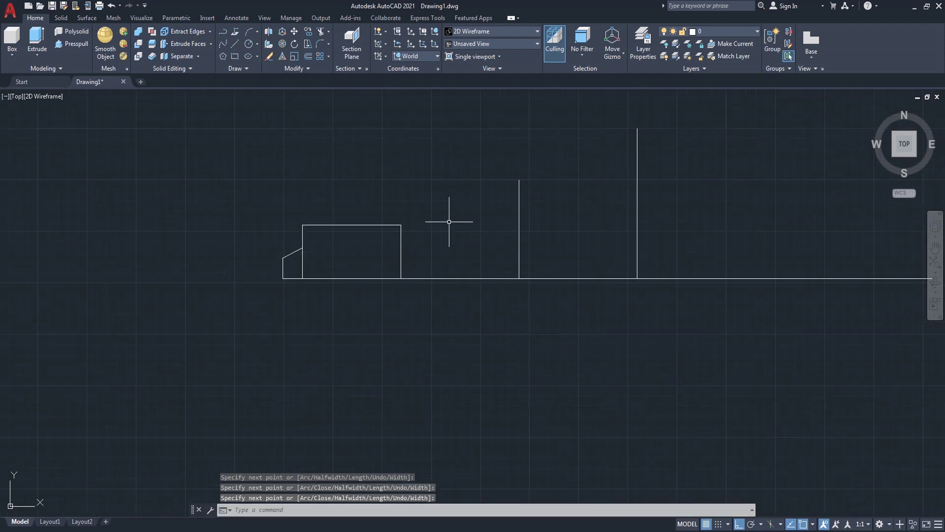
text(pl)
key(Return)
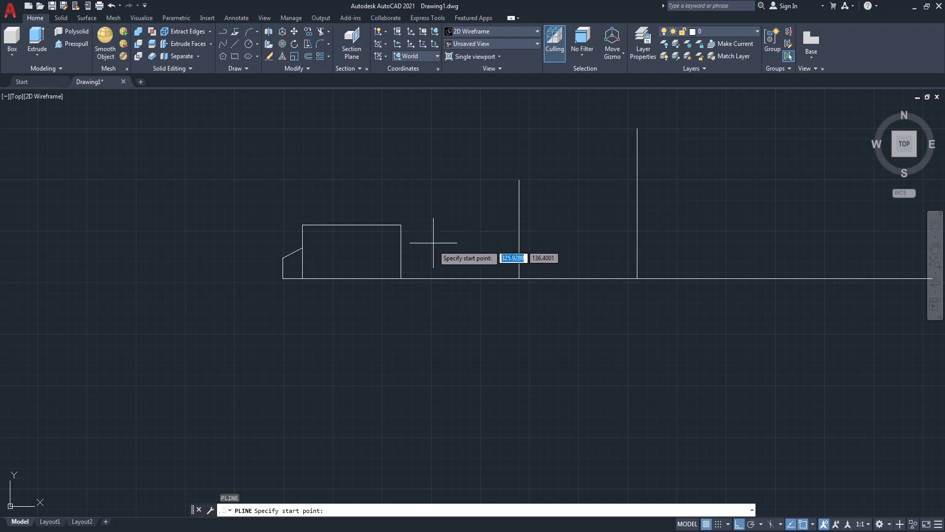
click(401, 278)
text(19.5)
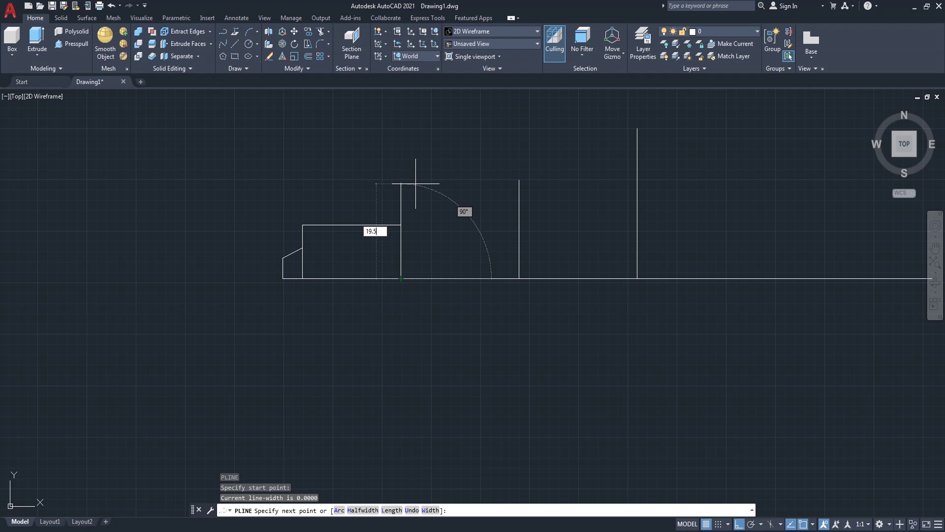
key(Return)
key(Return)
scroll(443, 211, down, 2)
scroll(454, 186, up, 2)
middle_drag(455, 181, 420, 201)
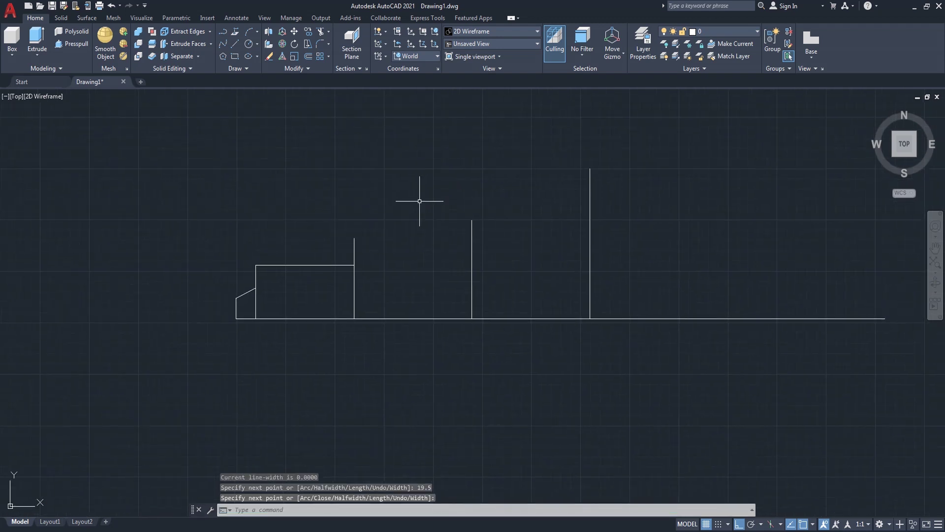
text(Arc)
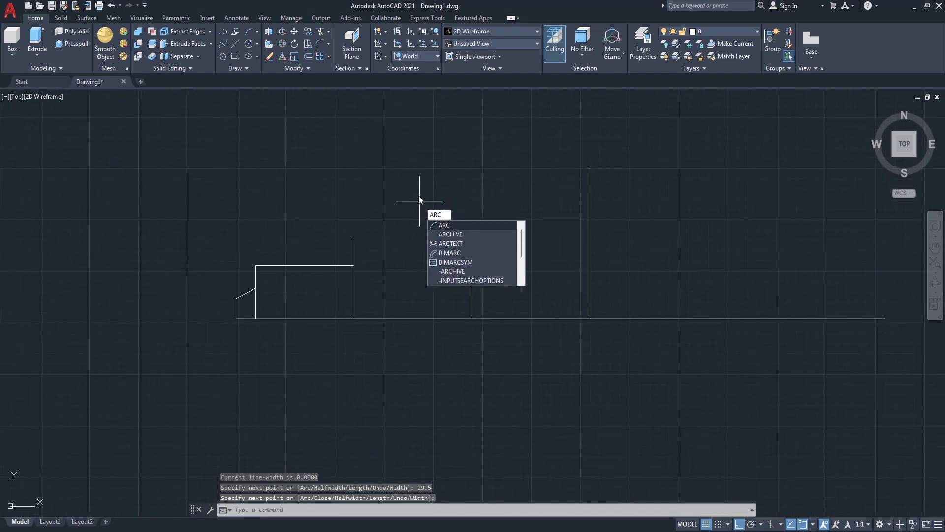
key(Return)
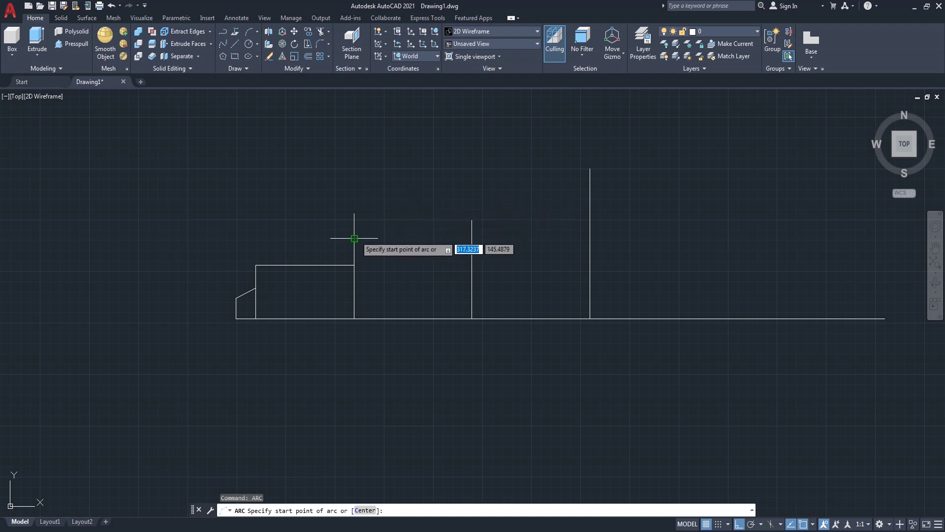
Step: With Ortho off, draw a three-point arc from the riser's top via the middle vertical to the tallest line's top
click(354, 239)
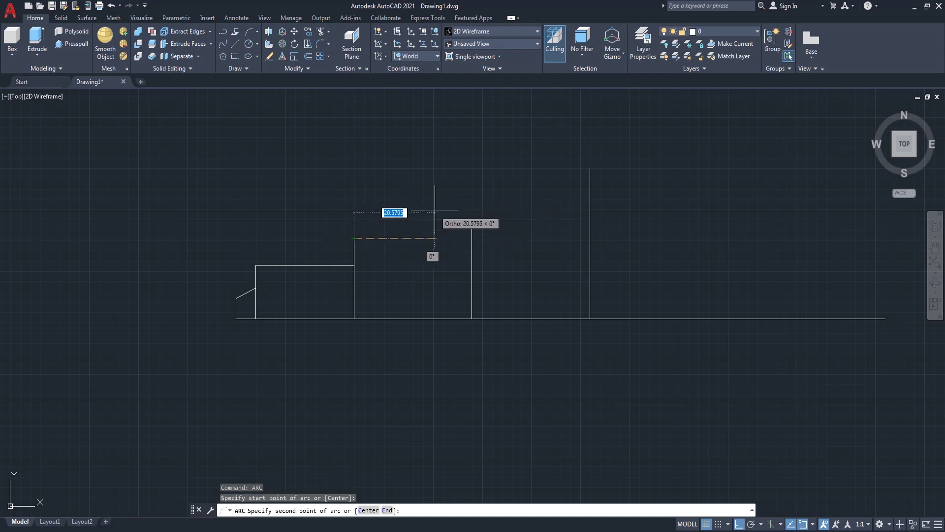
key(F8)
scroll(451, 207, up, 2)
scroll(470, 202, up, 2)
scroll(492, 232, up, 2)
click(462, 249)
scroll(459, 251, down, 2)
scroll(456, 243, down, 2)
scroll(468, 234, down, 2)
scroll(599, 183, up, 2)
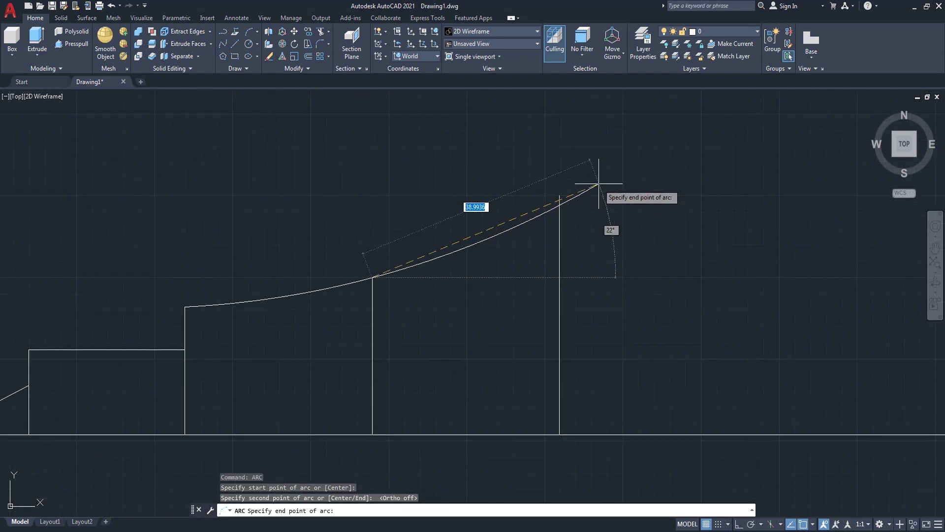
click(559, 195)
scroll(589, 176, down, 2)
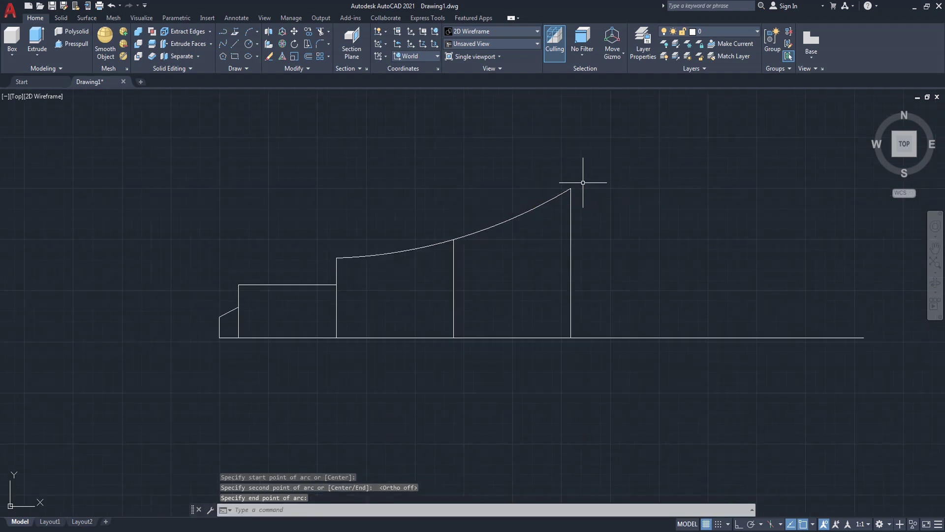
scroll(648, 222, down, 1)
scroll(548, 206, up, 1)
scroll(549, 204, down, 1)
scroll(555, 211, up, 1)
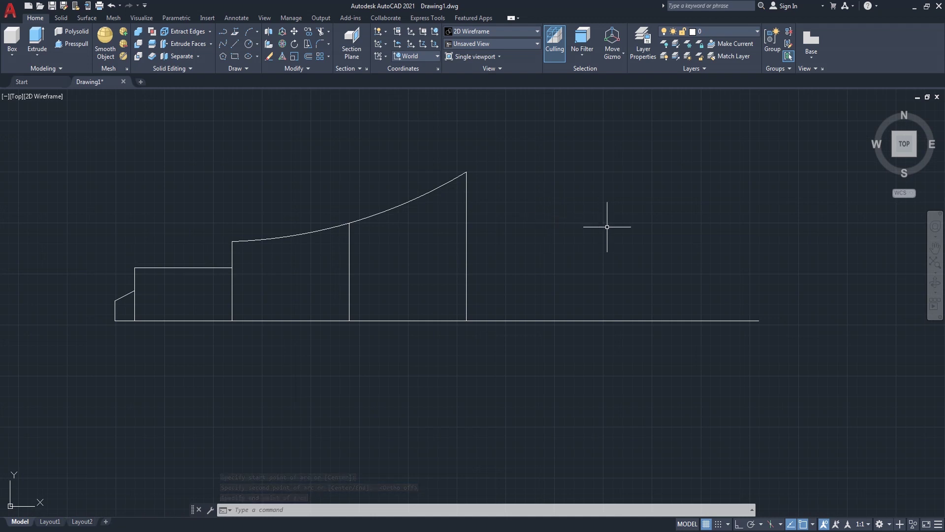
text(c)
key(Return)
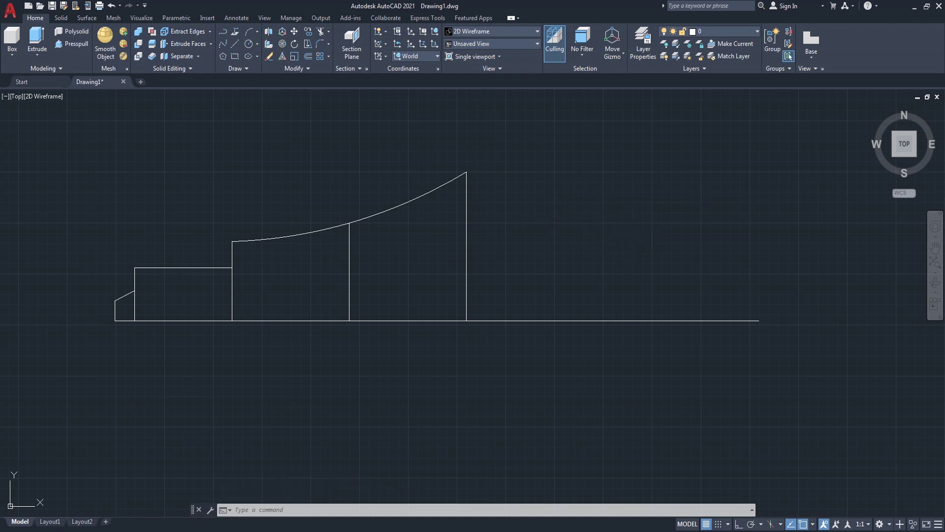
Step: Draw a two-point circle of diameter 93 starting at the baseline's right endpoint
text(2p)
key(Return)
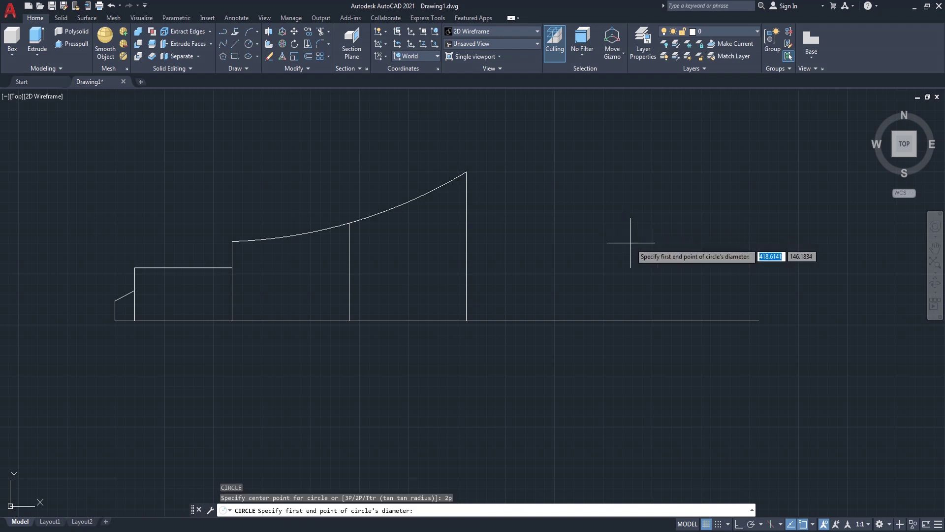
click(759, 321)
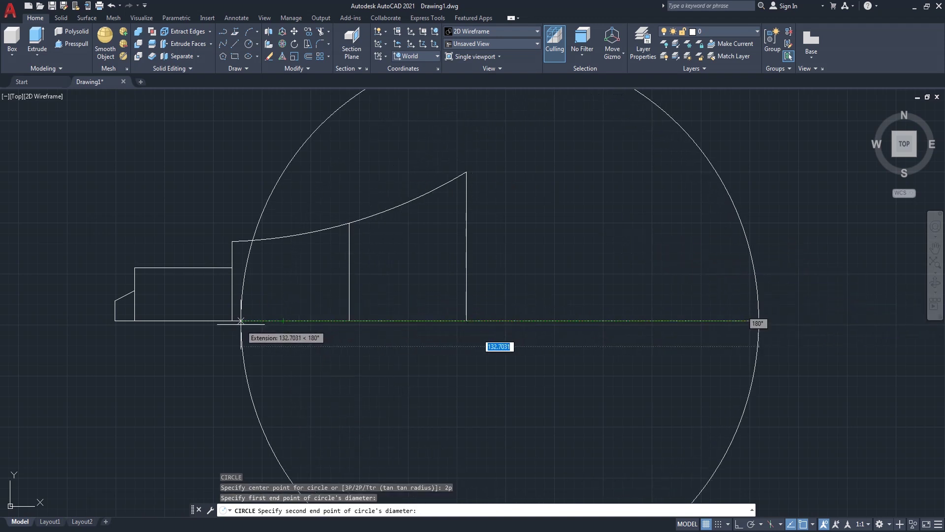
key(F8)
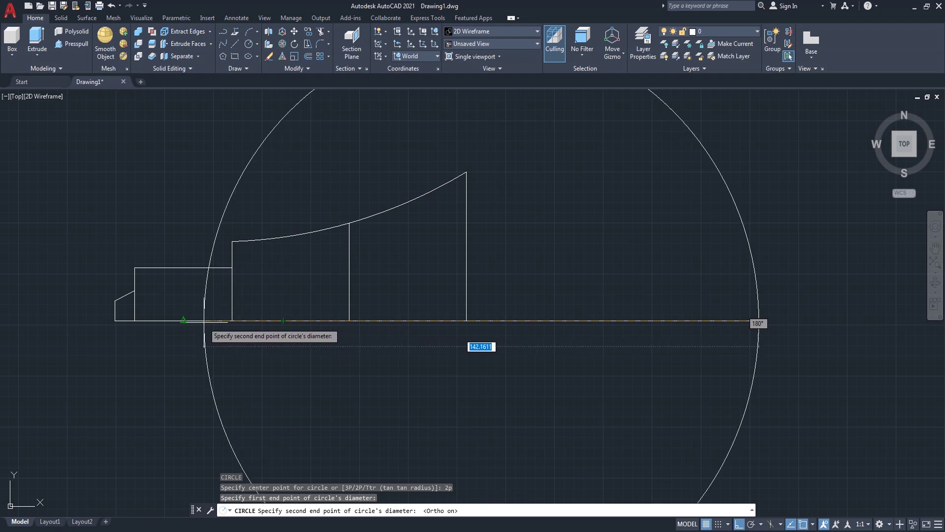
text(93)
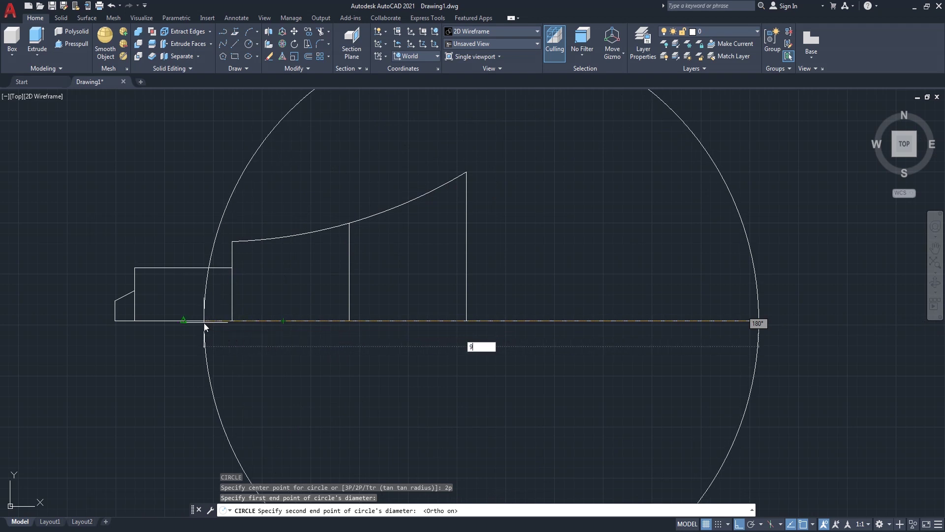
key(Return)
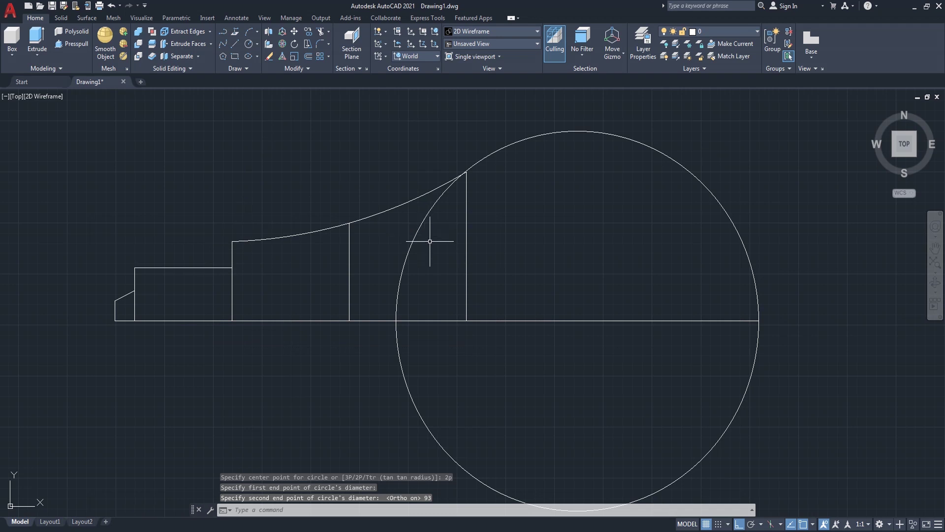
text(tr)
key(Return)
Step: Trim away the circle's half below the baseline
click(399, 355)
key(Return)
scroll(483, 185, up, 5)
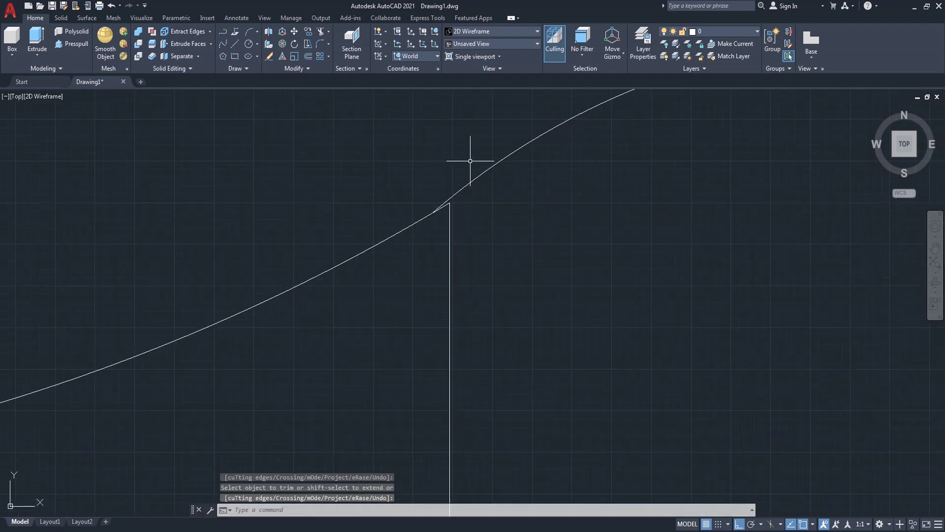
key(Return)
Step: Snap the dome arc's loose end onto the tallest vertical line's top
click(456, 195)
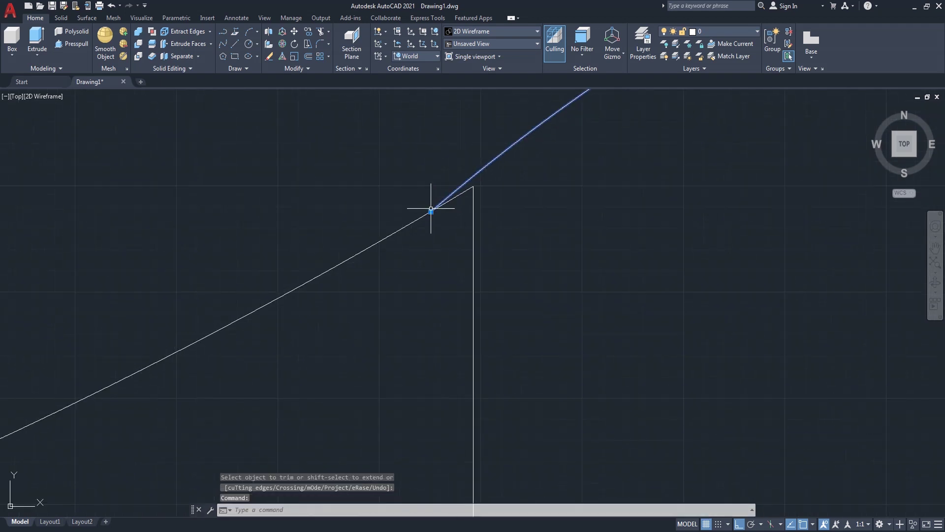
click(432, 212)
click(473, 186)
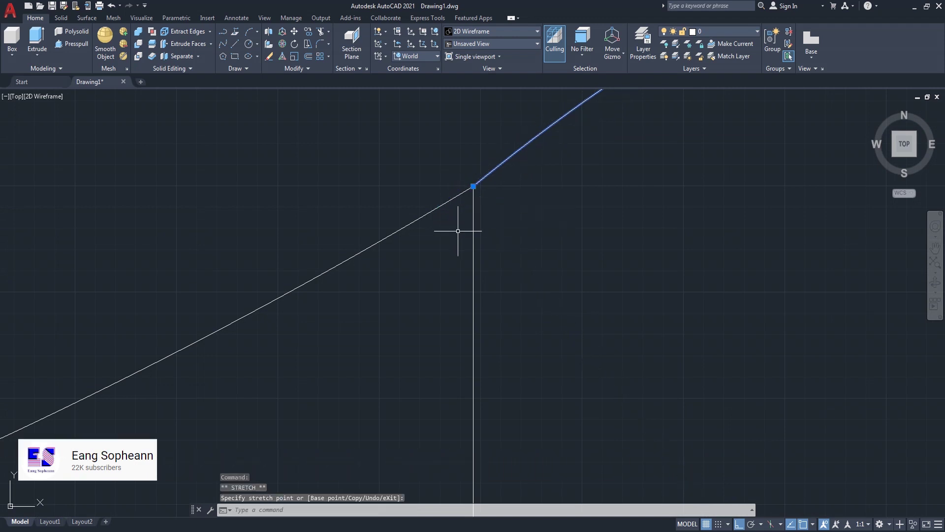
scroll(483, 241, down, 3)
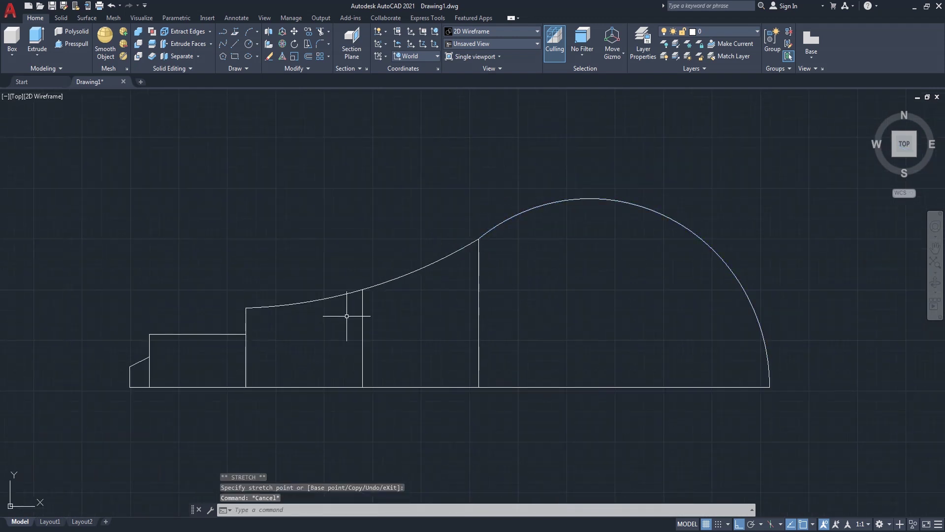
middle_drag(322, 335, 353, 303)
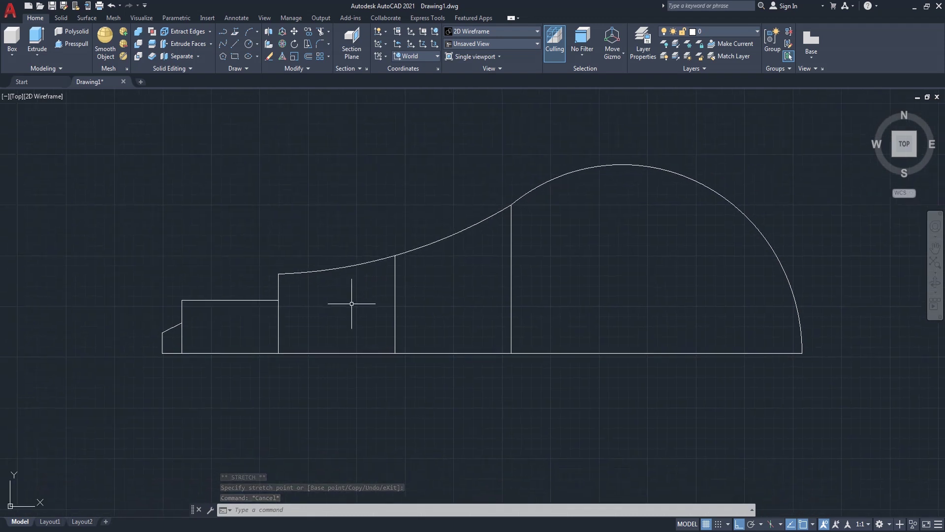
scroll(305, 299, up, 2)
middle_drag(302, 295, 343, 282)
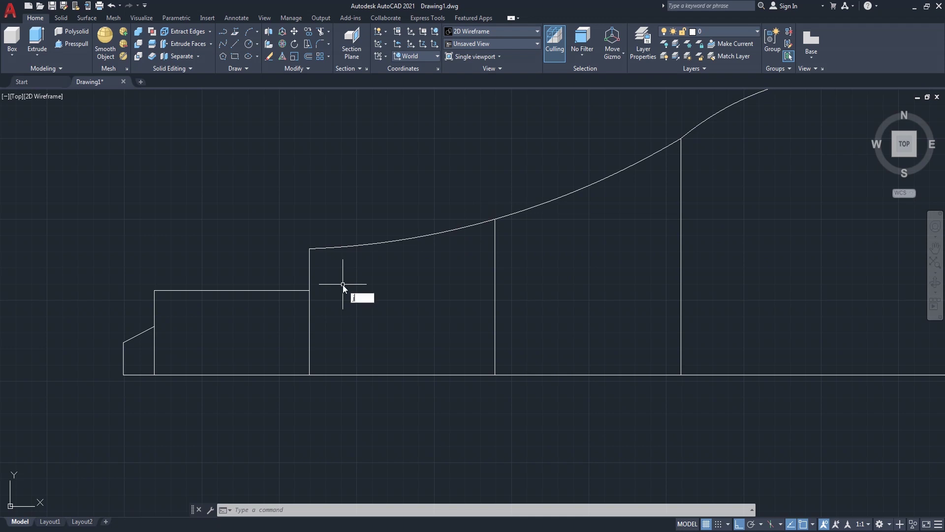
Step: Join the 19.5-unit riser and the neck arc into one polyline
text(j)
key(Return)
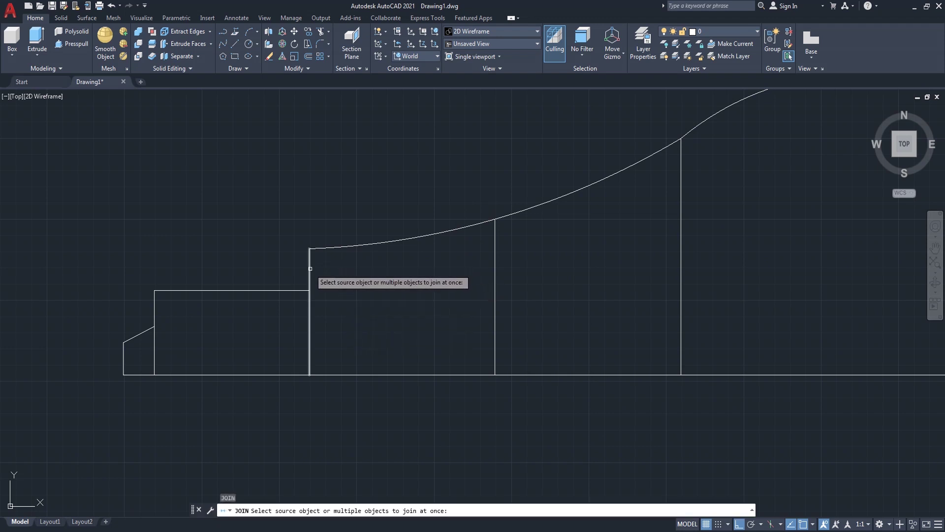
click(310, 259)
click(325, 248)
key(Return)
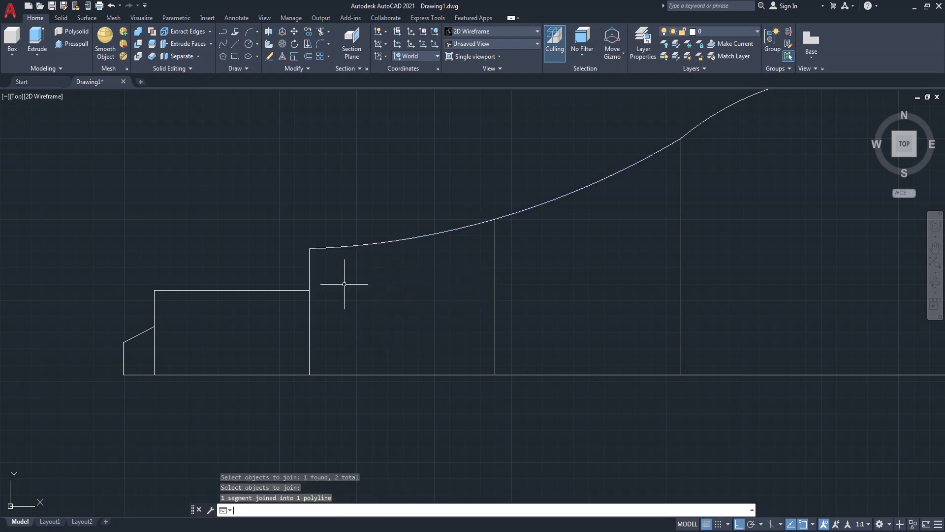
text(CHa)
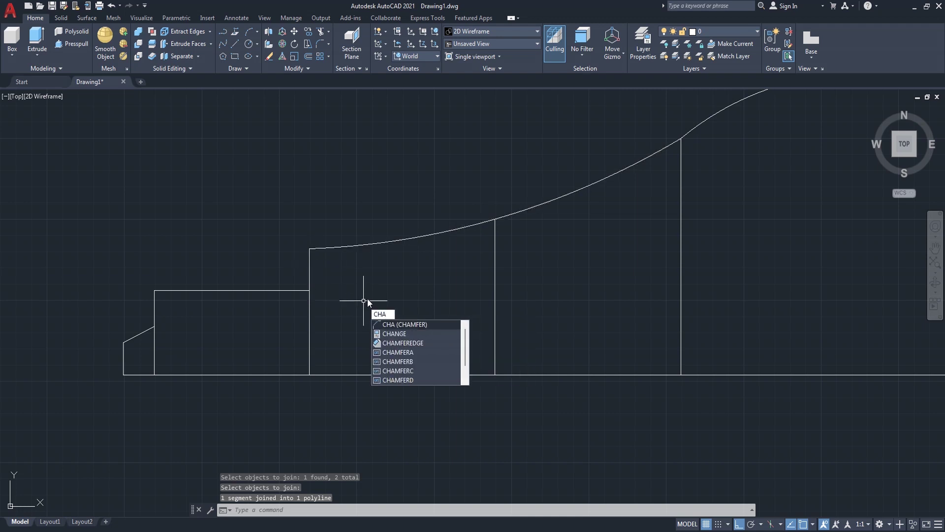
Step: Chamfer the corner between the riser and the neck curve with 4 and 4 distances
key(Return)
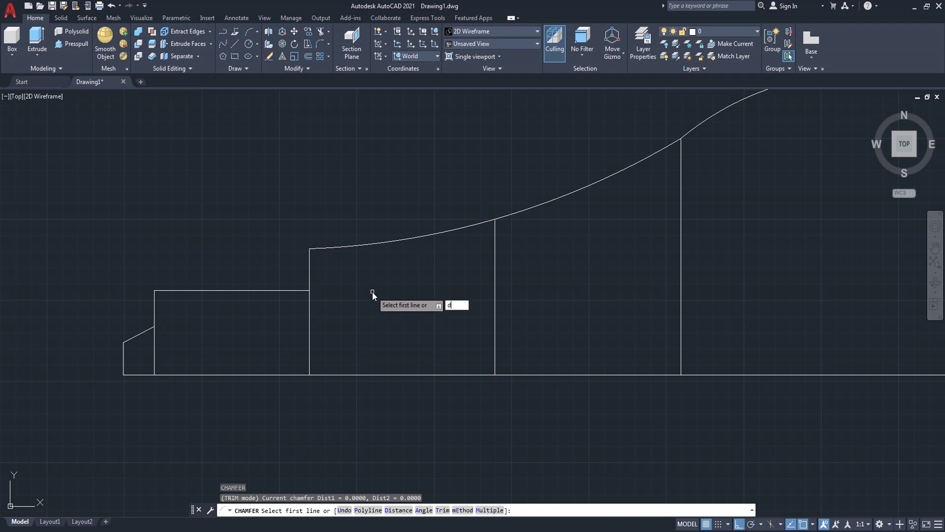
key(Return)
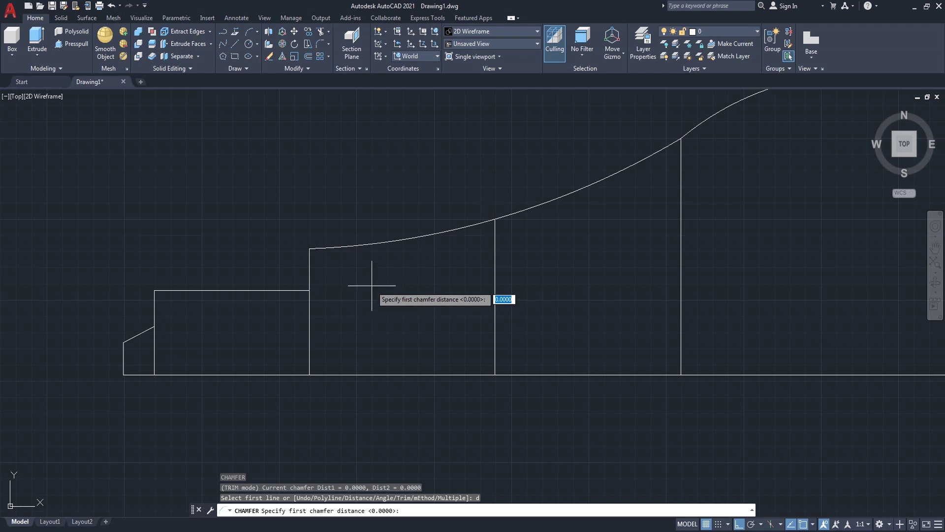
key(Return)
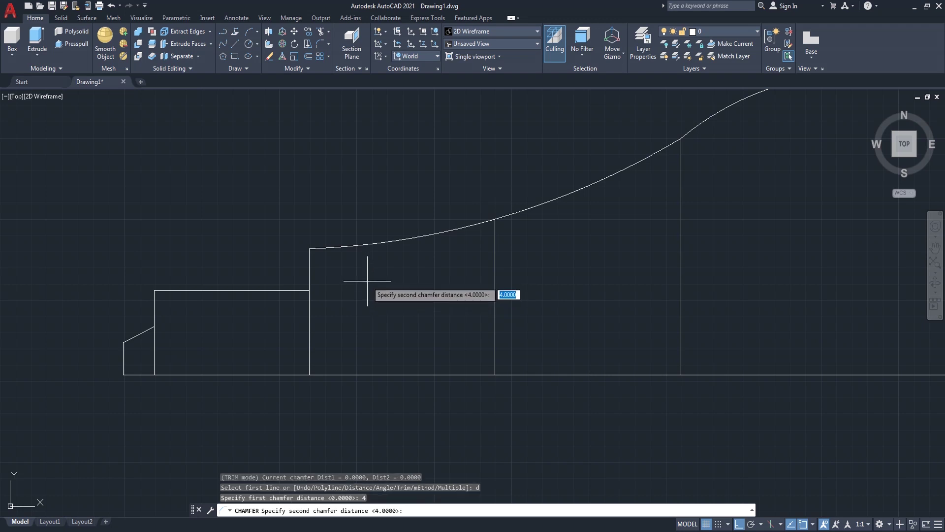
key(Return)
click(311, 269)
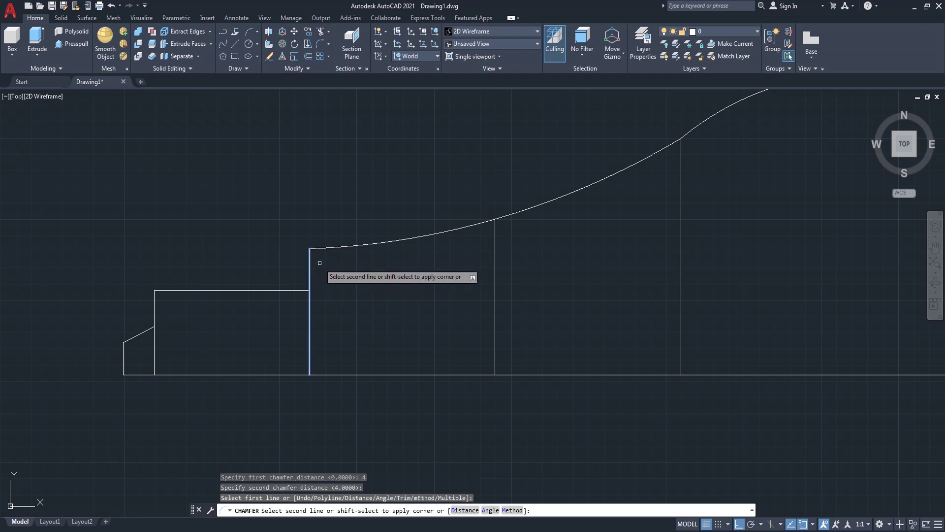
click(328, 247)
scroll(251, 277, down, 2)
scroll(181, 304, up, 3)
mouse_move(197, 304)
middle_down()
mouse_move(247, 295)
mouse_move(304, 251)
middle_up()
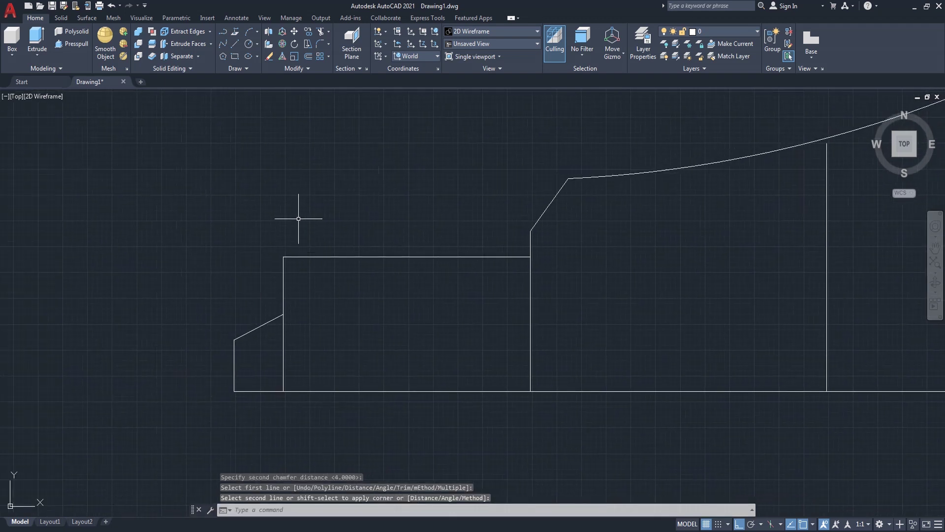
Step: Chamfer the base step's top-left corner with 4 and 4 distances
text(cha)
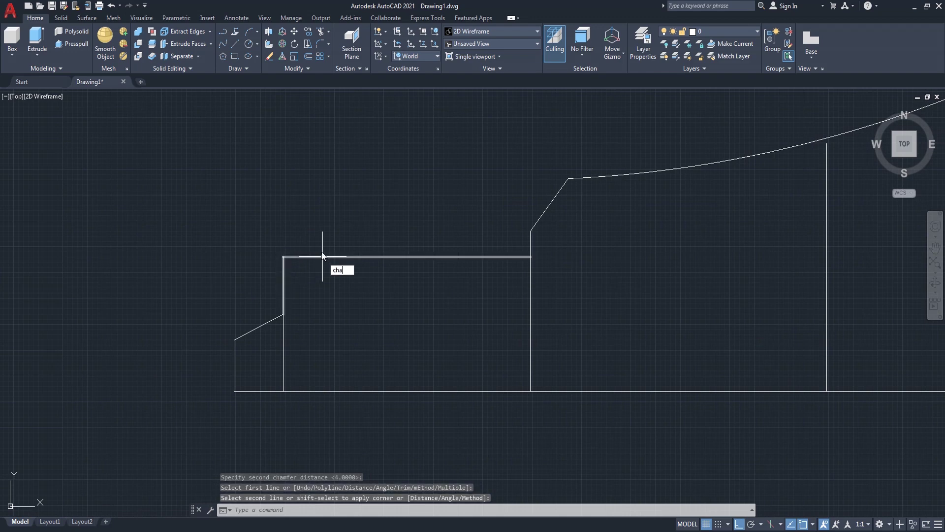
key(Return)
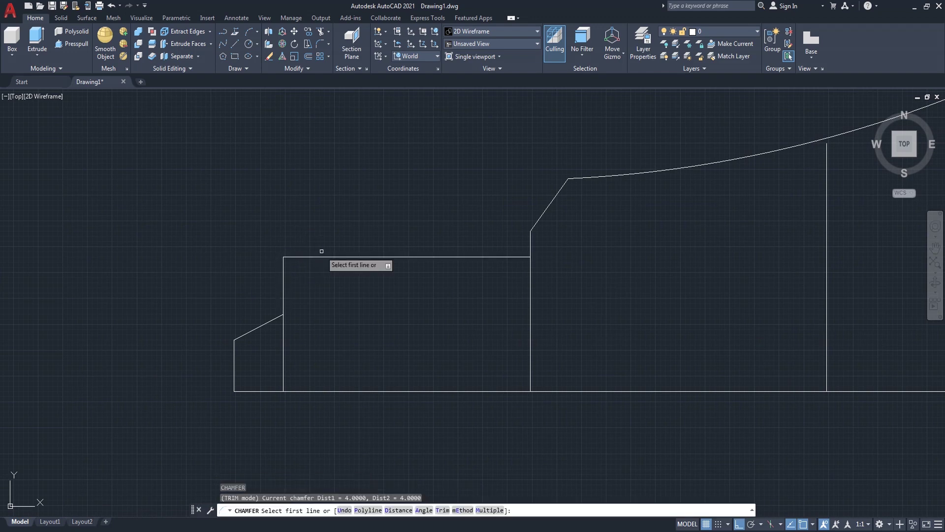
text(d)
key(Return)
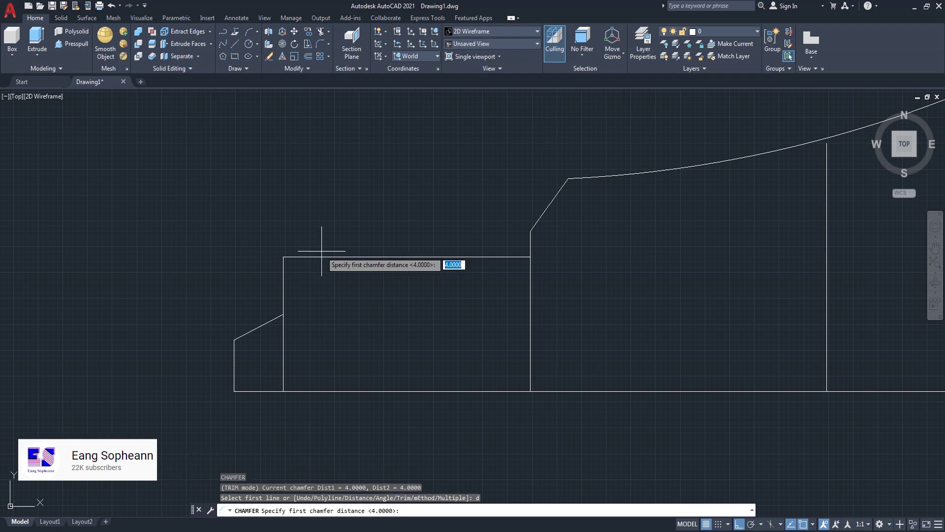
text(4)
key(Return)
text(4)
key(Return)
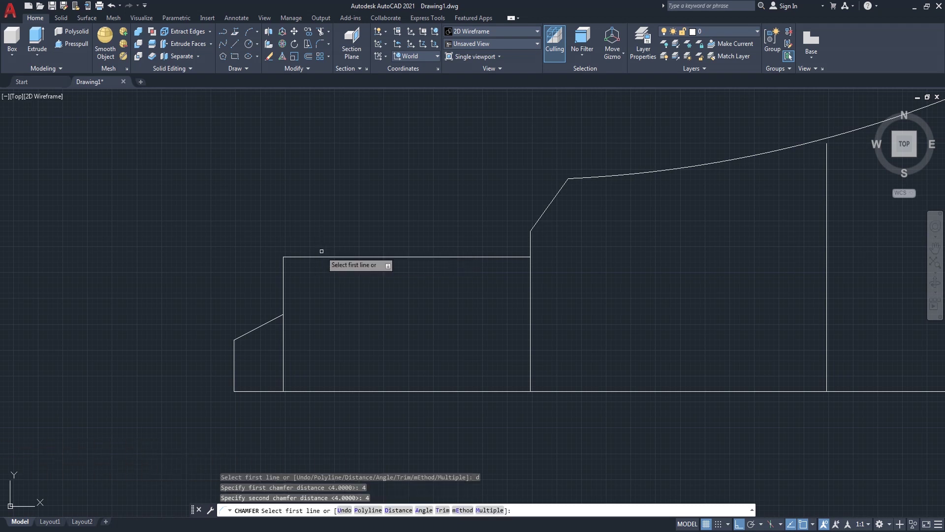
click(284, 280)
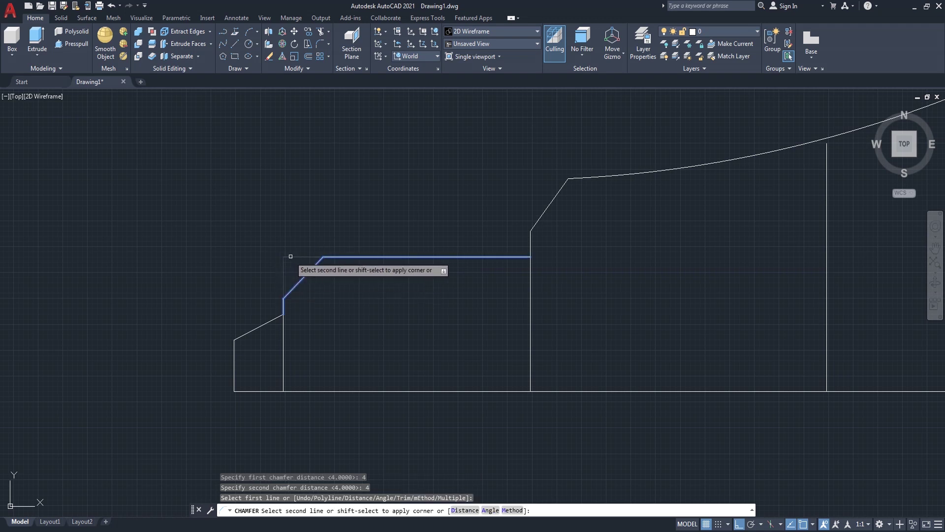
click(290, 256)
scroll(261, 244, down, 2)
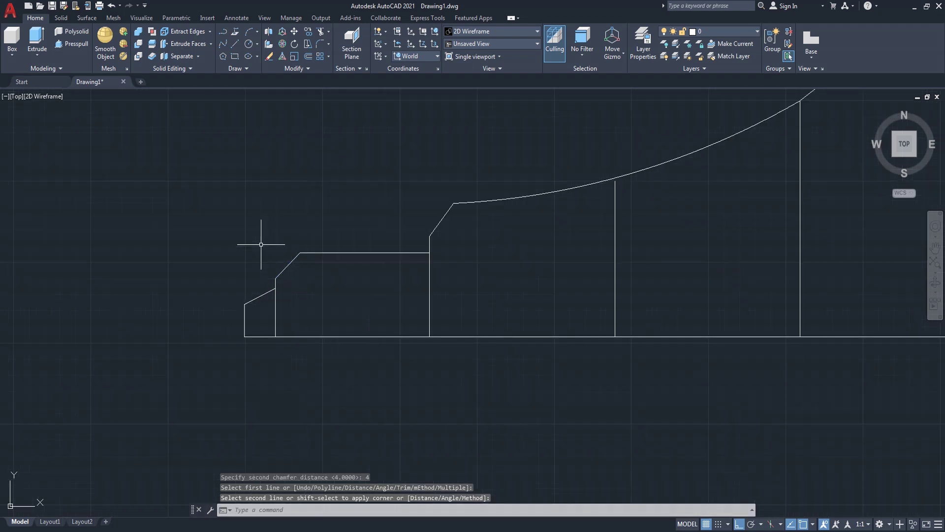
scroll(251, 263, down, 4)
scroll(270, 250, up, 2)
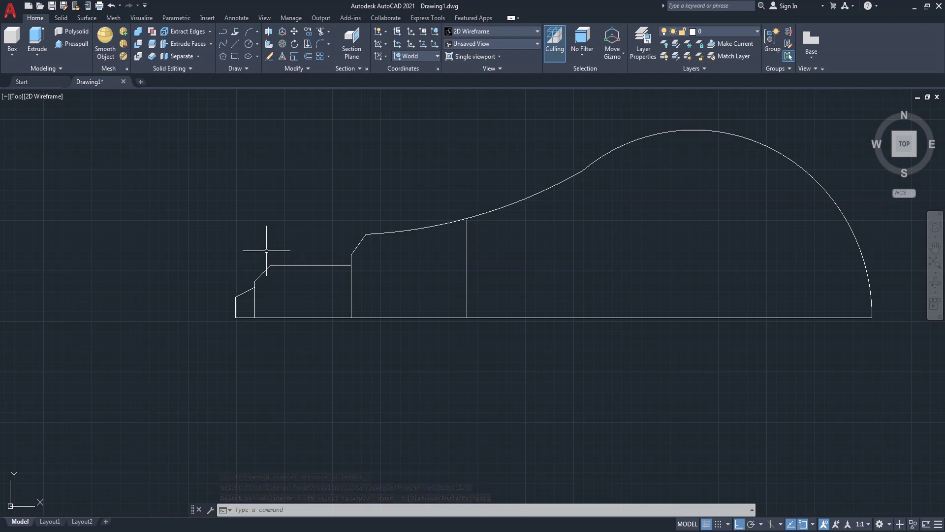
scroll(280, 283, up, 2)
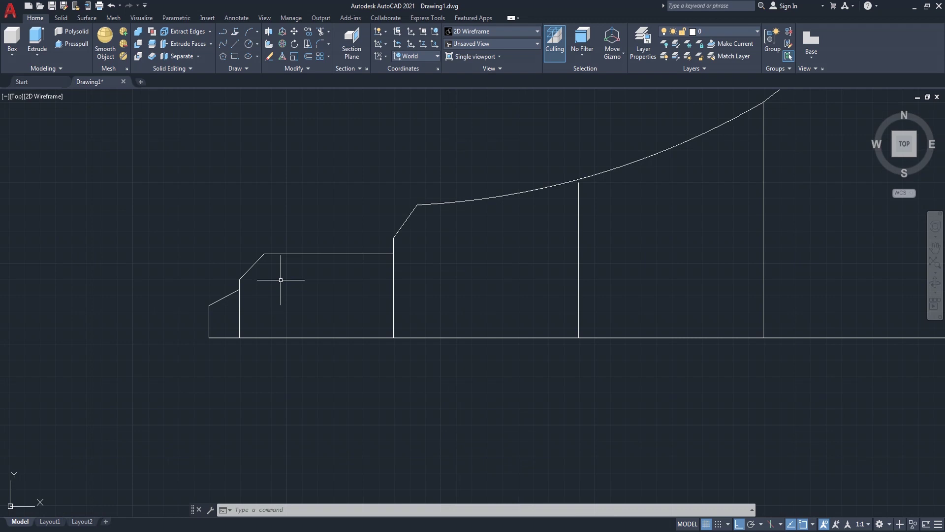
text(c)
Step: Draw a 4-unit-diameter circle by two points, starting at the chamfer's top end
key(Return)
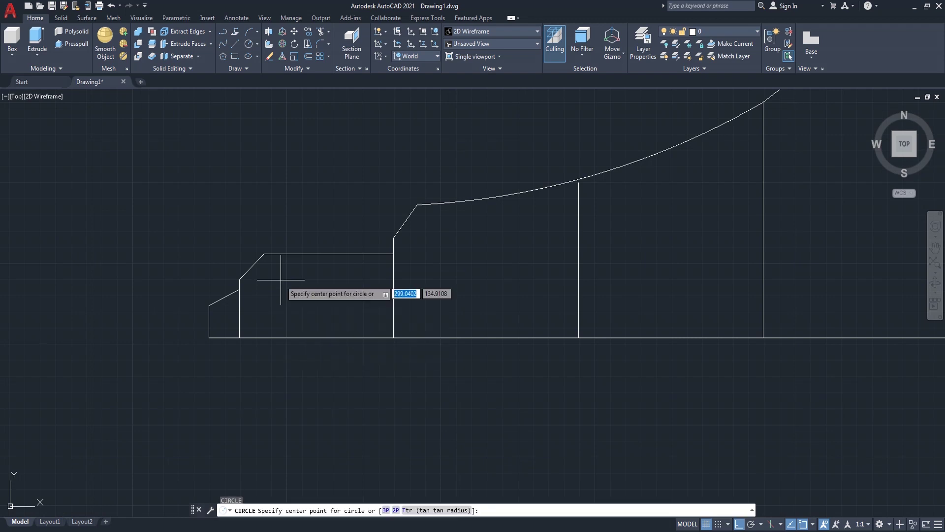
text(2p)
key(Return)
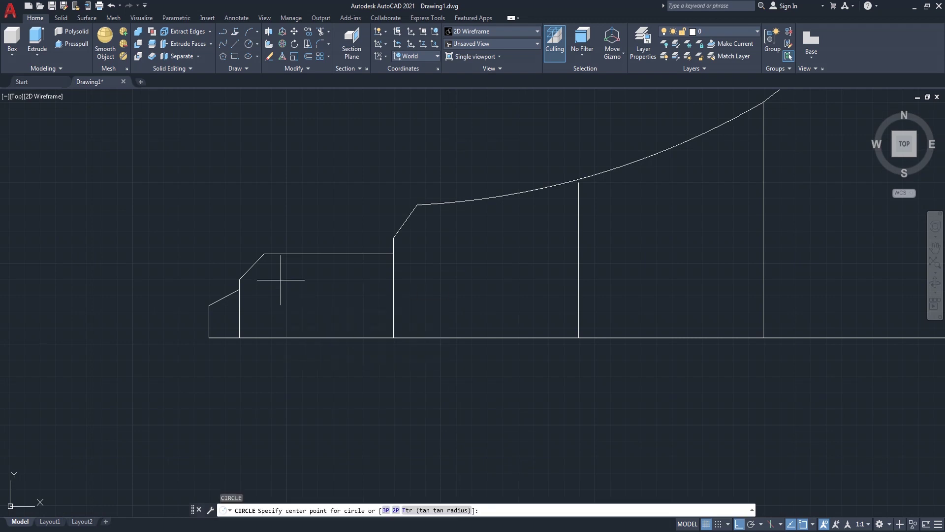
scroll(262, 266, up, 2)
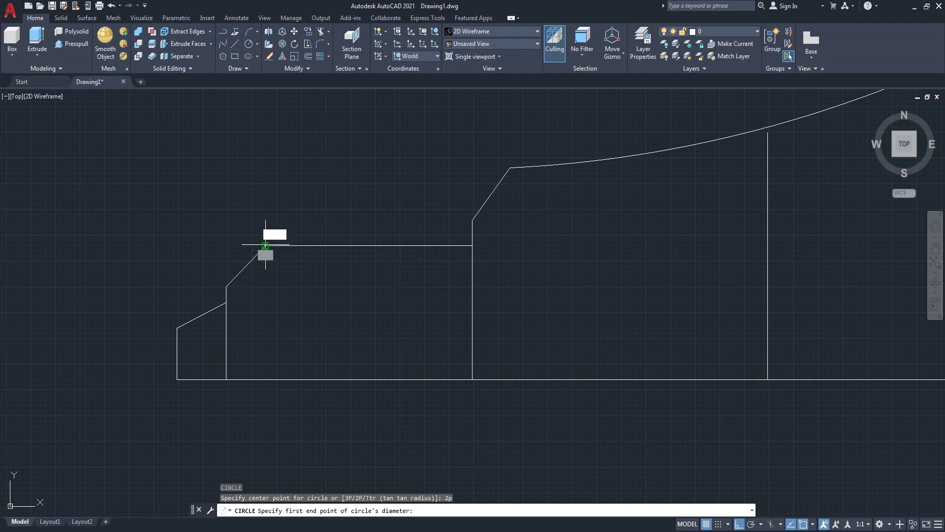
click(265, 246)
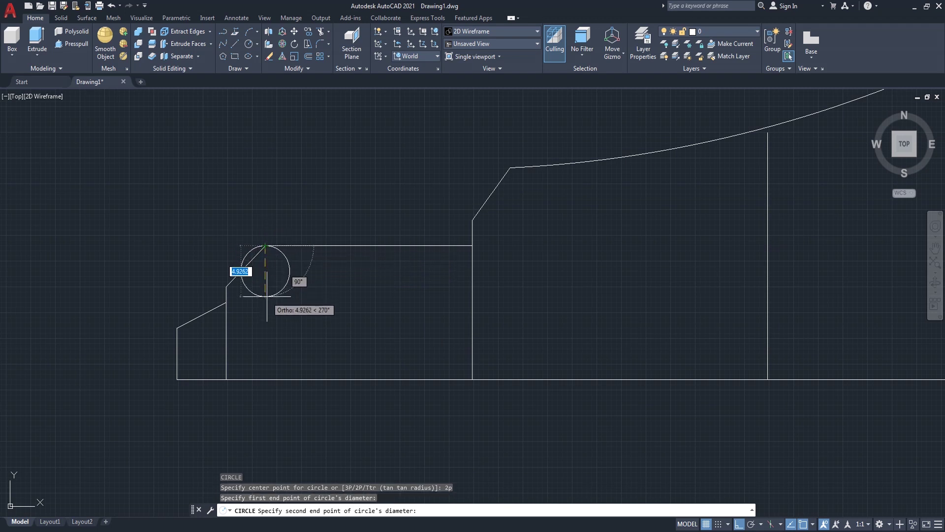
text(4)
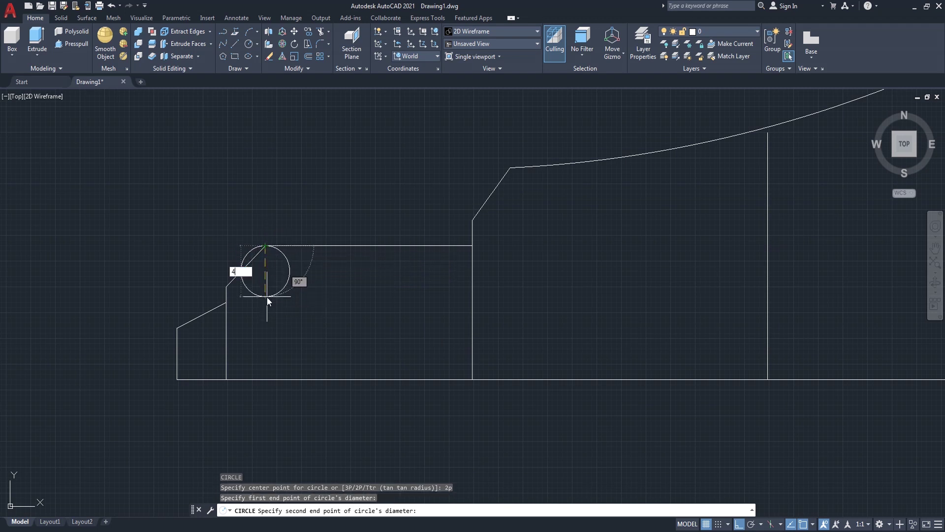
key(Return)
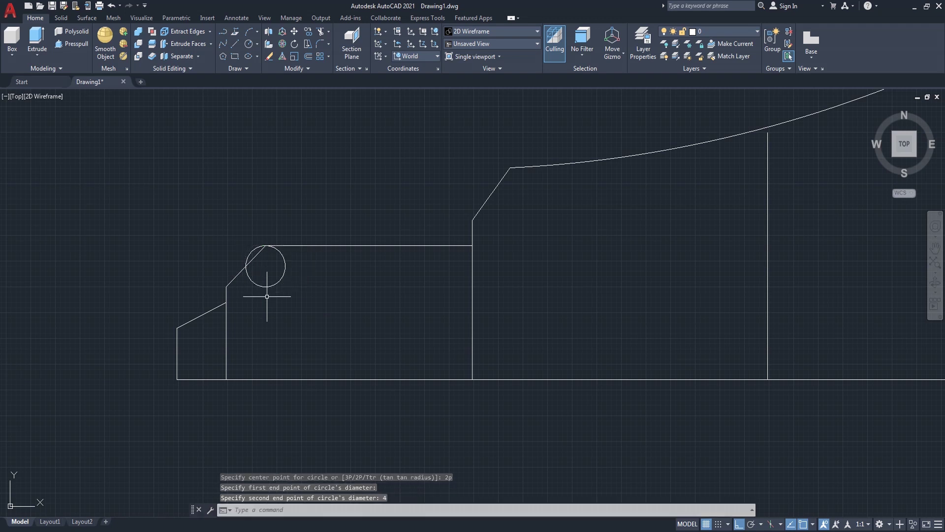
Step: Copy the circle from its left quadrant to 4, 8 and 12 units along the row
scroll(286, 288, up, 2)
text(o)
key(Return)
click(256, 286)
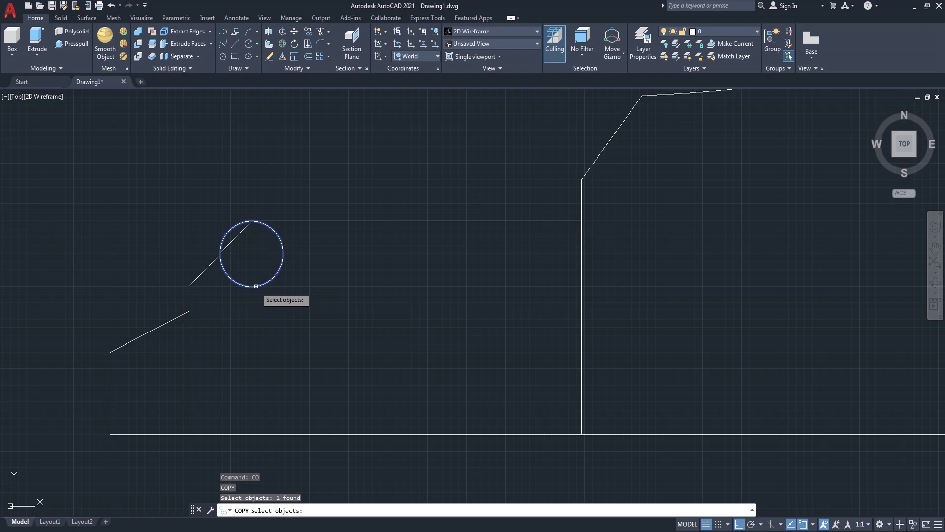
key(Return)
scroll(219, 249, up, 7)
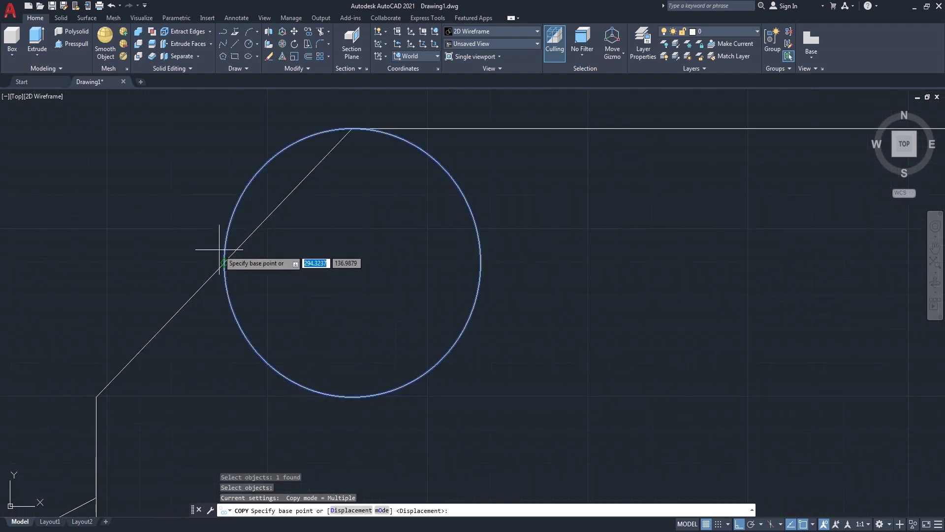
click(223, 263)
scroll(225, 262, down, 4)
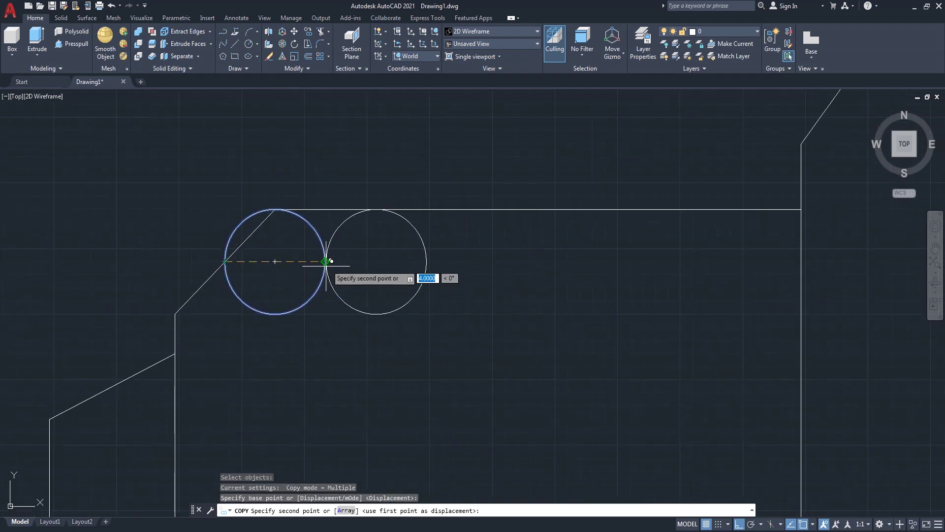
click(326, 261)
click(425, 262)
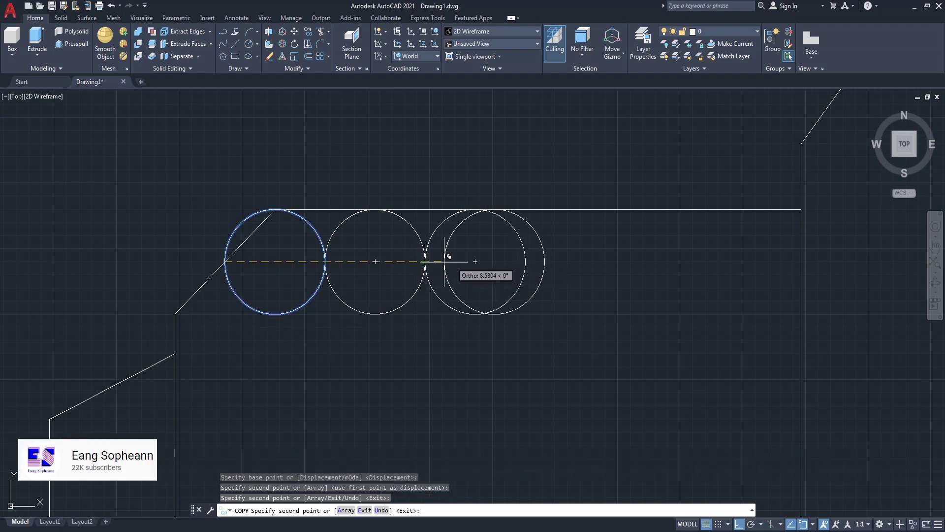
click(525, 262)
scroll(430, 268, down, 2)
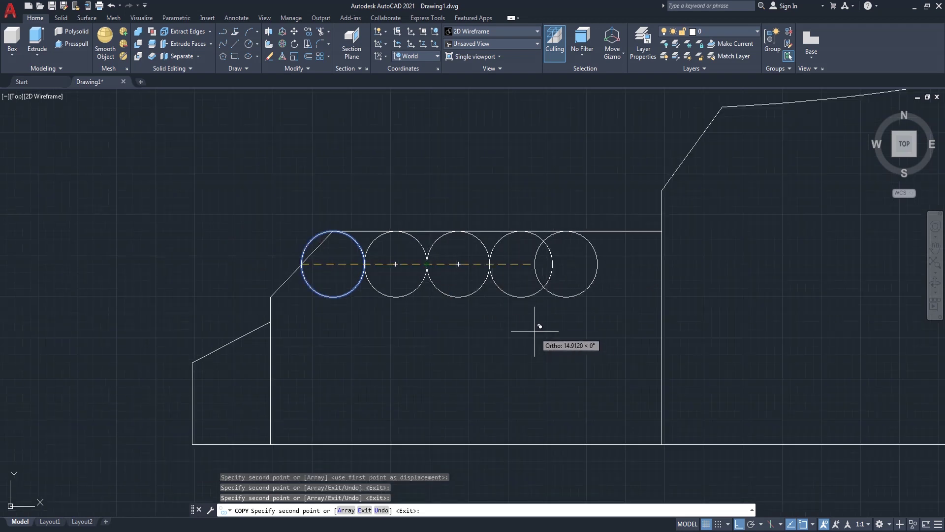
key(Return)
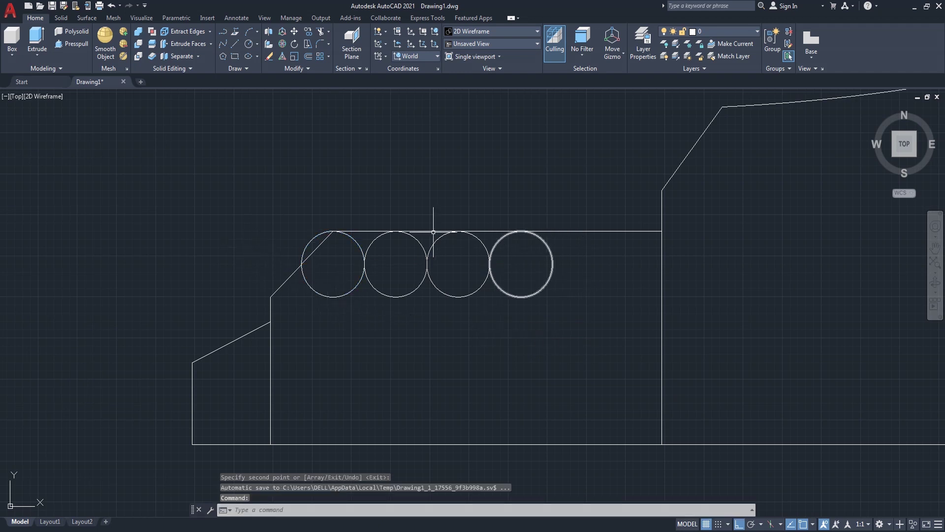
scroll(334, 218, up, 2)
Step: Trim away the lower halves of the first three circles with TR
text(tr)
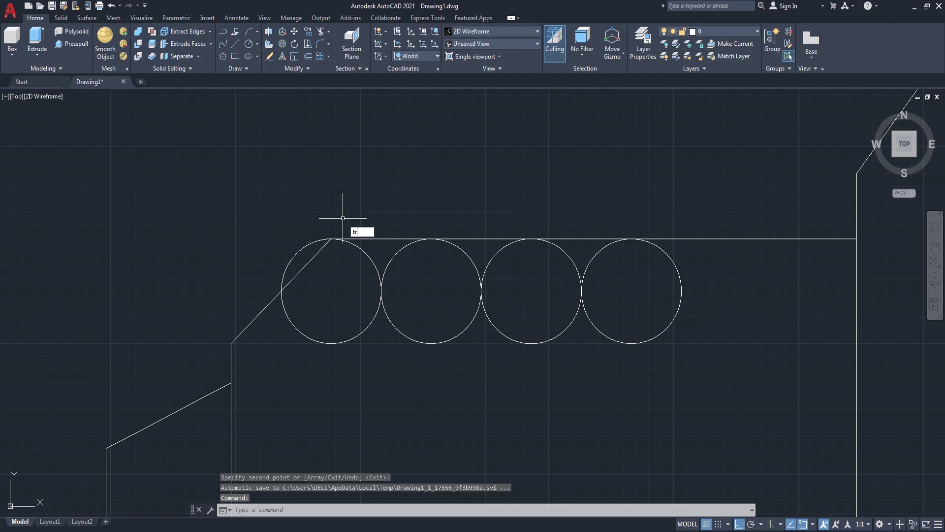
key(Return)
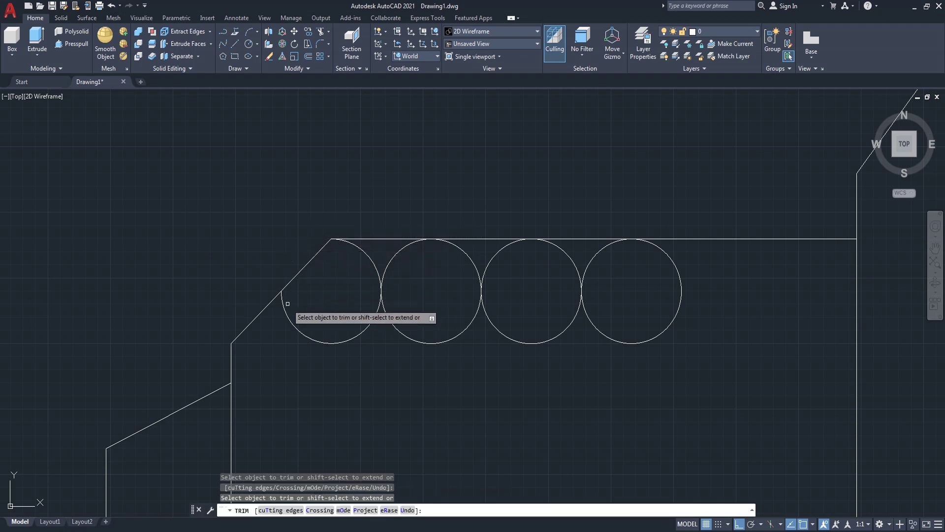
click(321, 341)
click(419, 341)
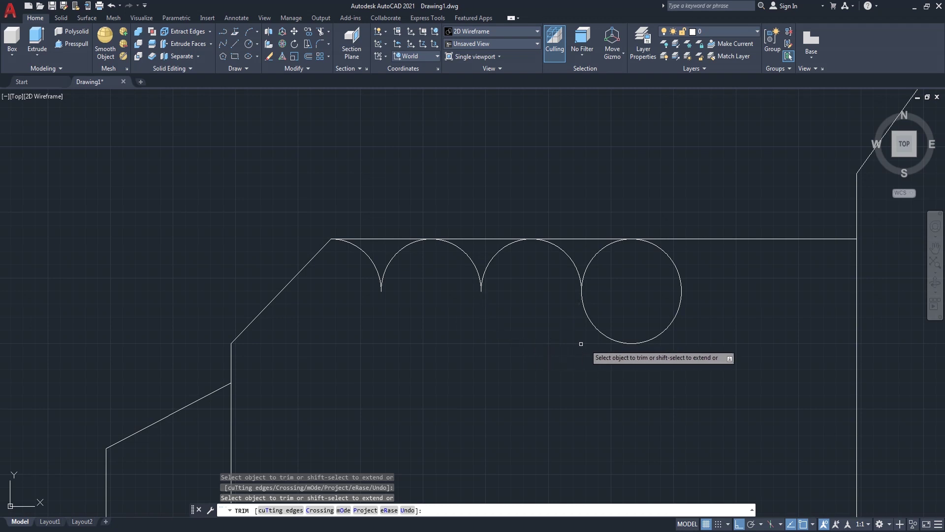
click(488, 308)
Step: Trim the top-line pieces above the arches and the fourth circle's right portion, then end TRIM
click(380, 239)
click(484, 238)
click(581, 239)
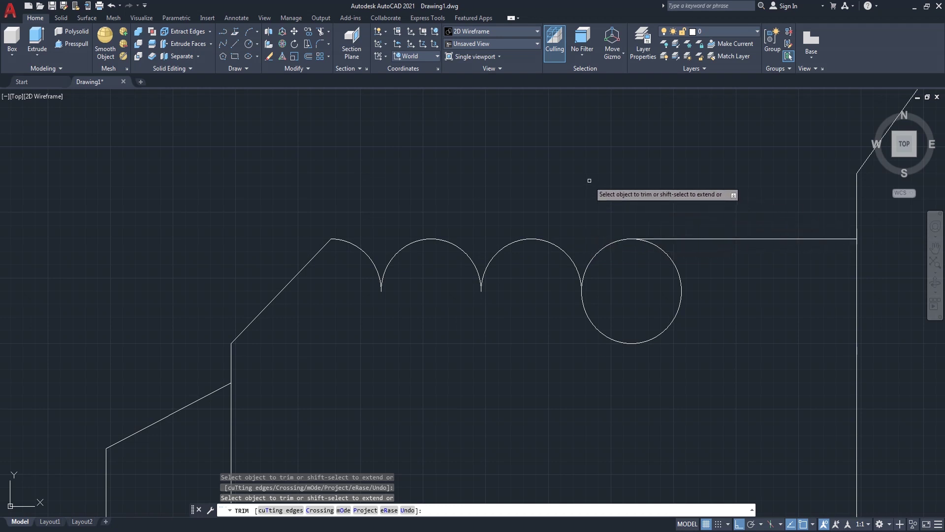
click(683, 286)
scroll(396, 170, down, 2)
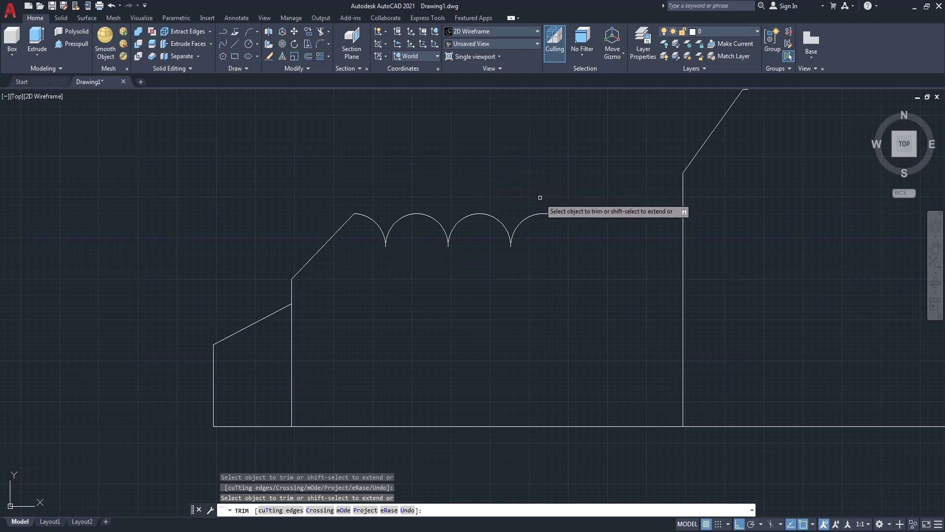
scroll(594, 172, up, 2)
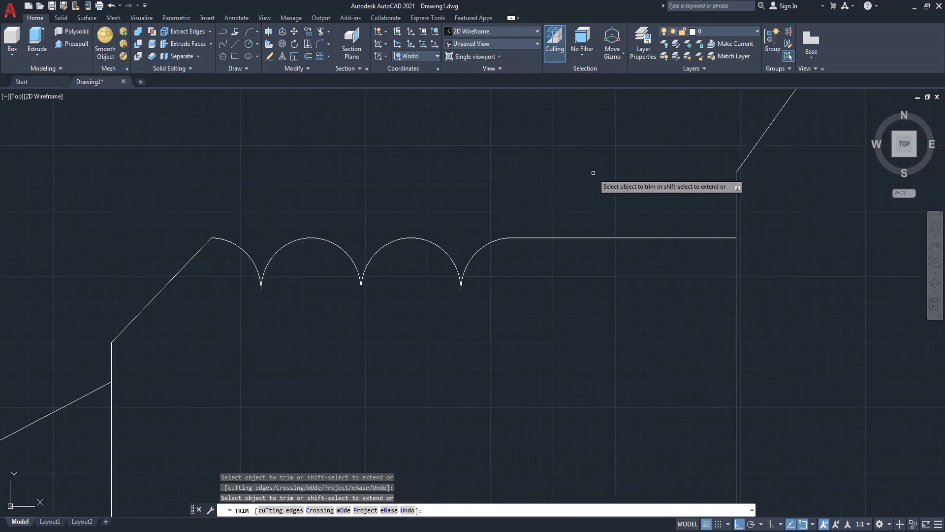
right_click(542, 172)
click(561, 179)
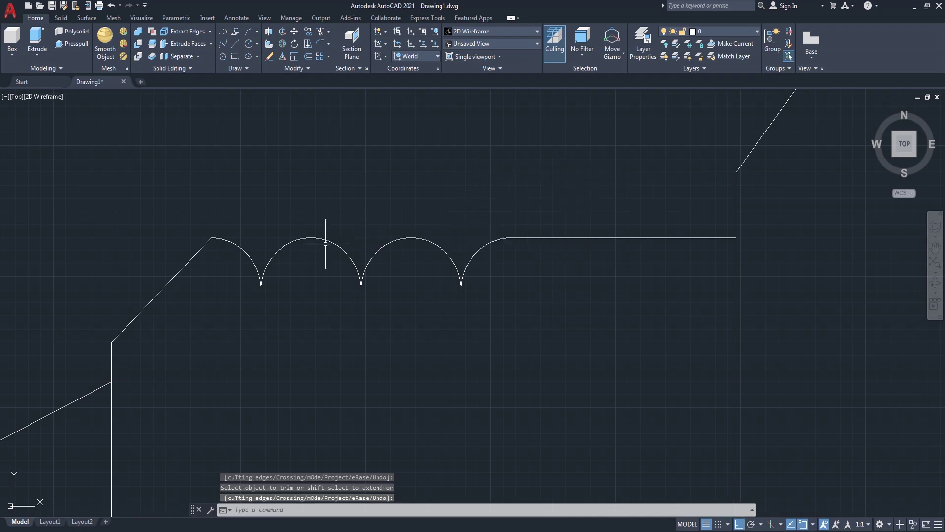
Step: Undo the trim and copy the rightmost circle one diameter right as a fifth circle
key(ctrl+z)
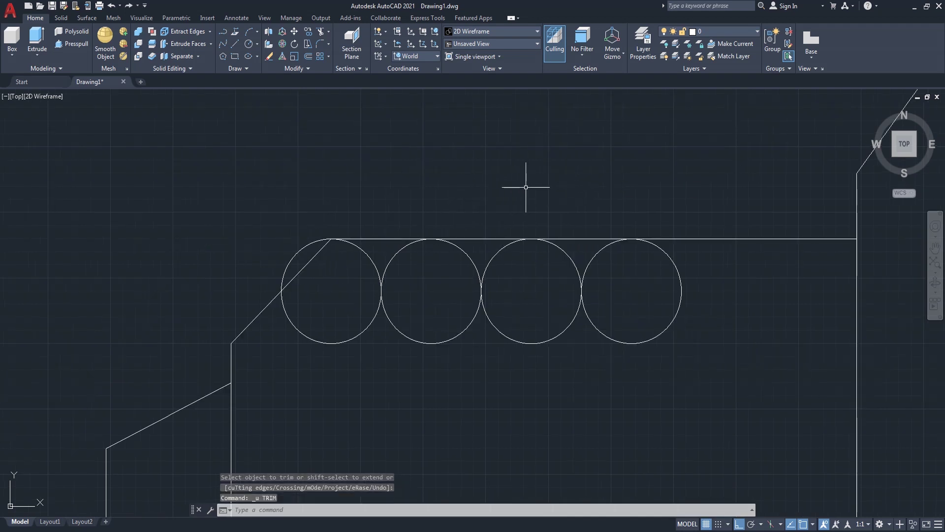
text(co)
key(Return)
click(601, 335)
key(Return)
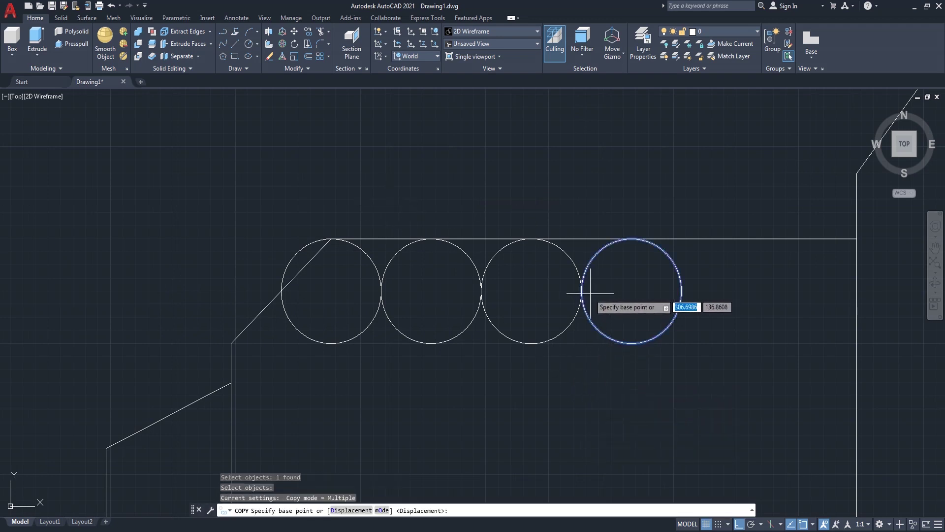
click(632, 291)
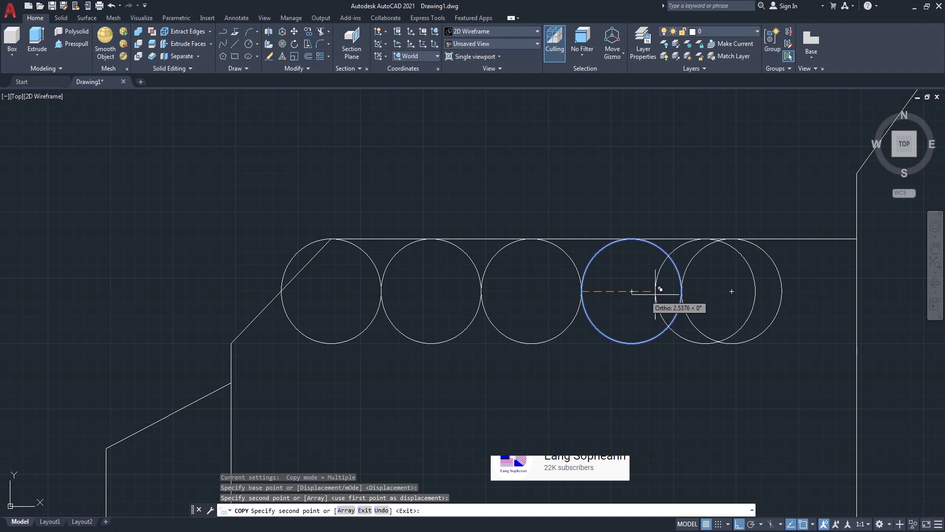
key(Return)
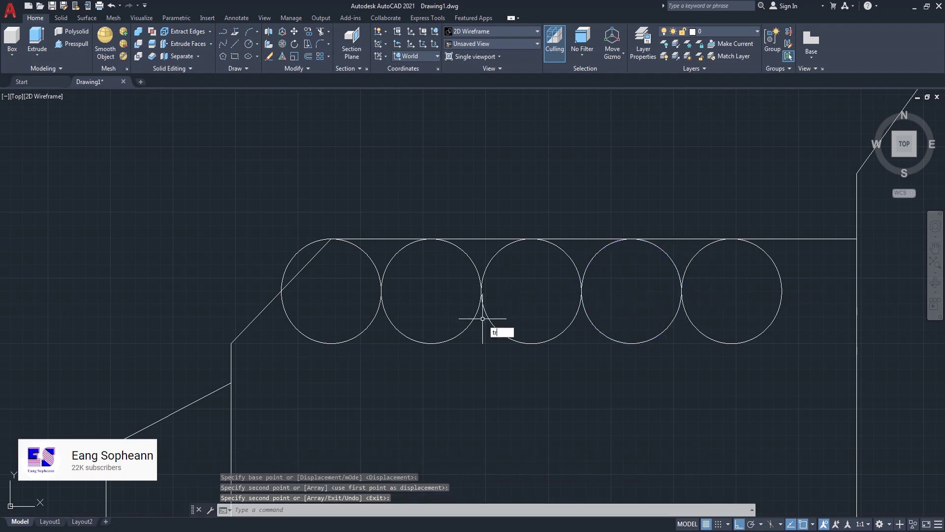
Step: Trim all five circles' lower arcs with fences and cut the top line between arches
key(Return)
click(299, 249)
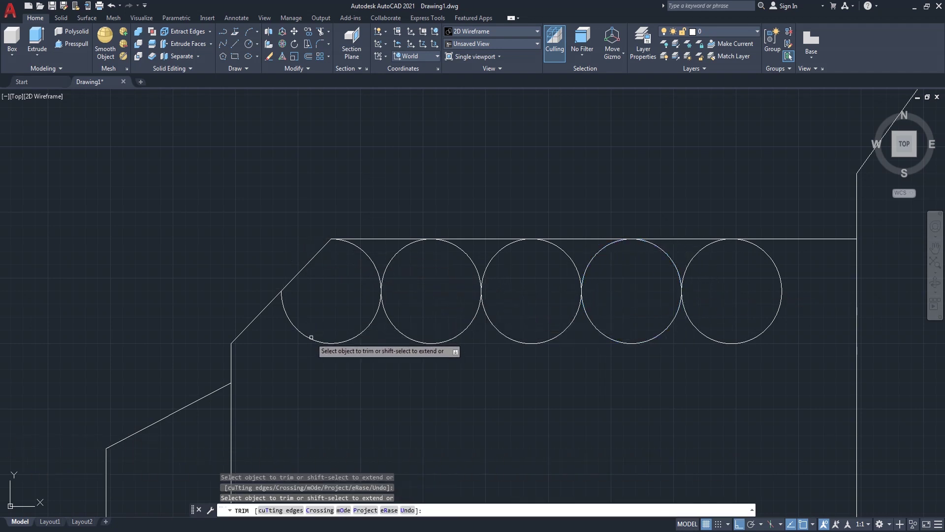
drag(322, 331, 309, 354)
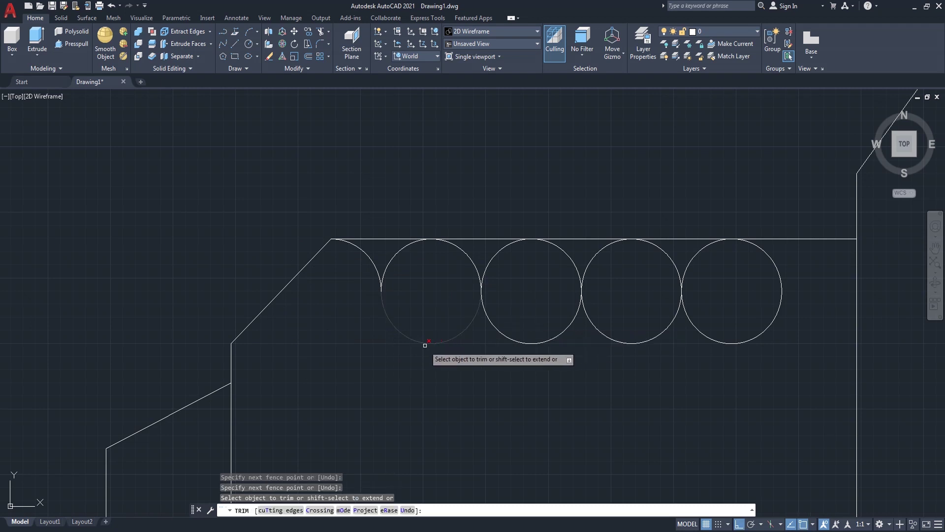
drag(514, 333, 431, 341)
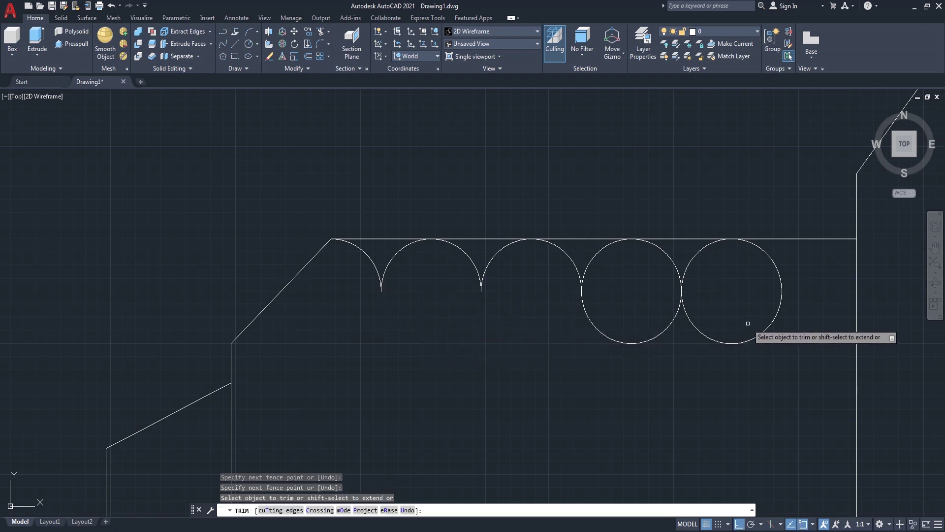
drag(733, 314, 618, 345)
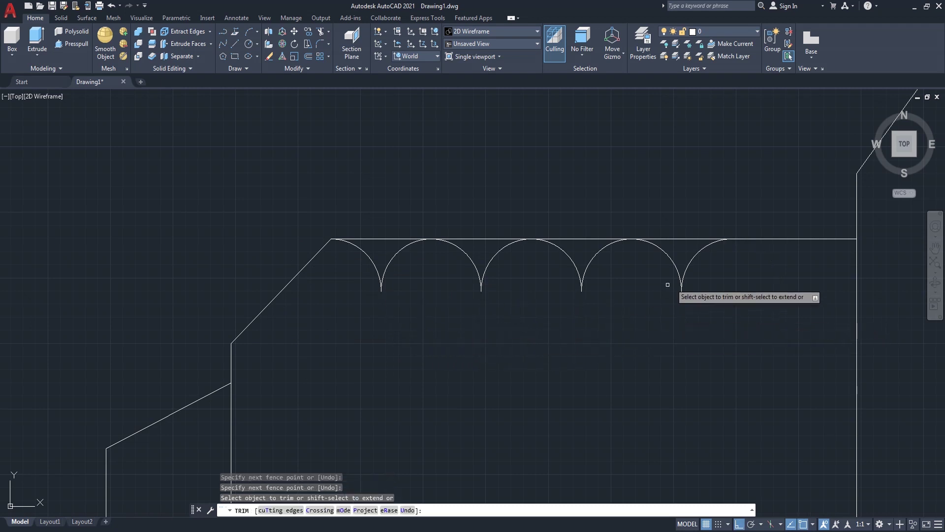
click(694, 240)
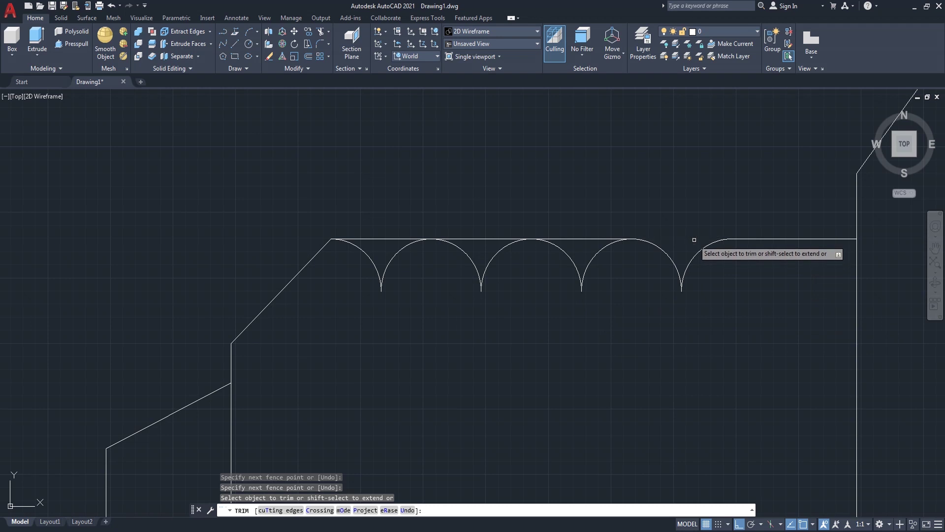
click(378, 238)
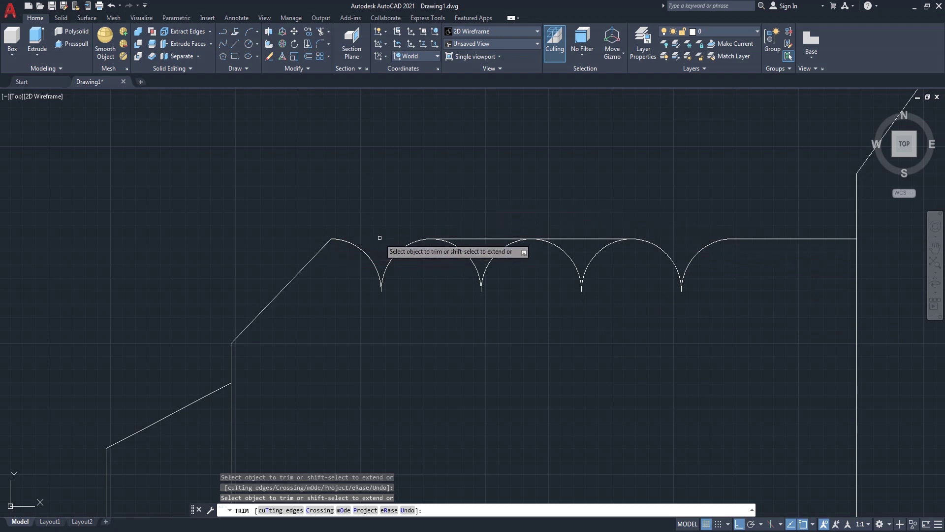
key(Return)
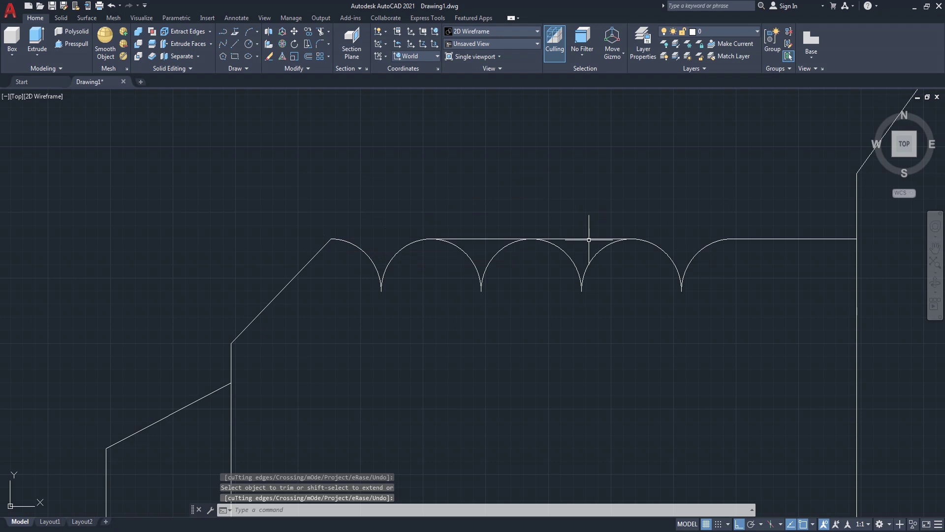
Step: Erase the leftover top-line segment above the arches
key(Return)
click(589, 239)
key(Return)
Step: Start MIRROR and window-select the whole half bulb outline
scroll(309, 186, down, 4)
scroll(299, 188, down, 2)
scroll(306, 201, down, 2)
scroll(285, 222, down, 2)
text(MI)
click(296, 276)
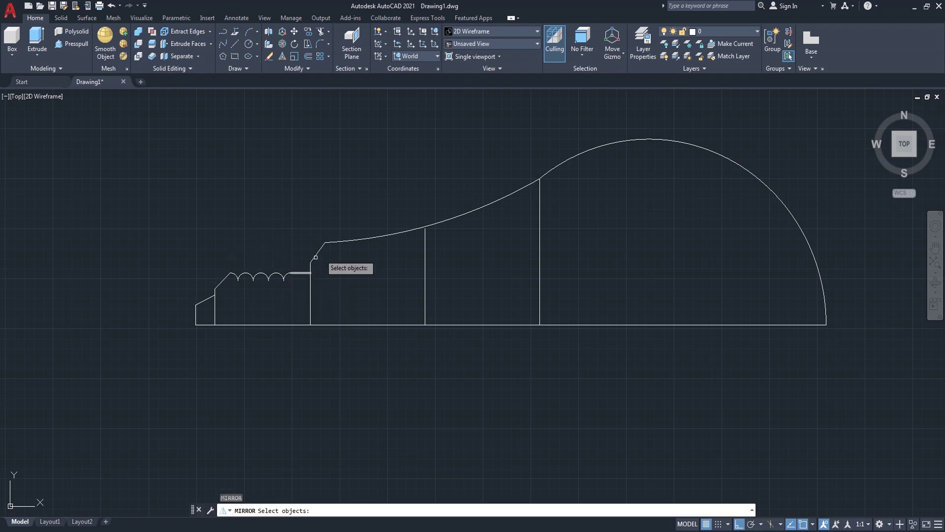
click(786, 138)
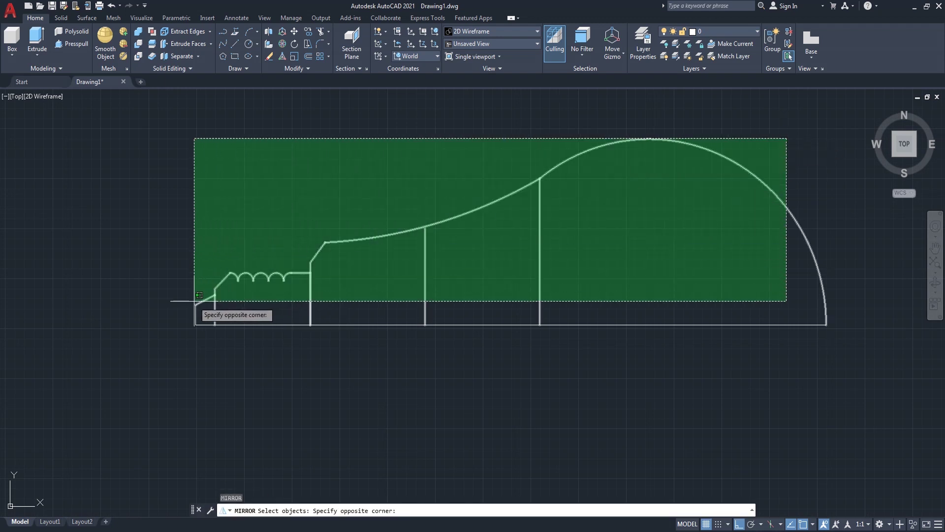
click(196, 326)
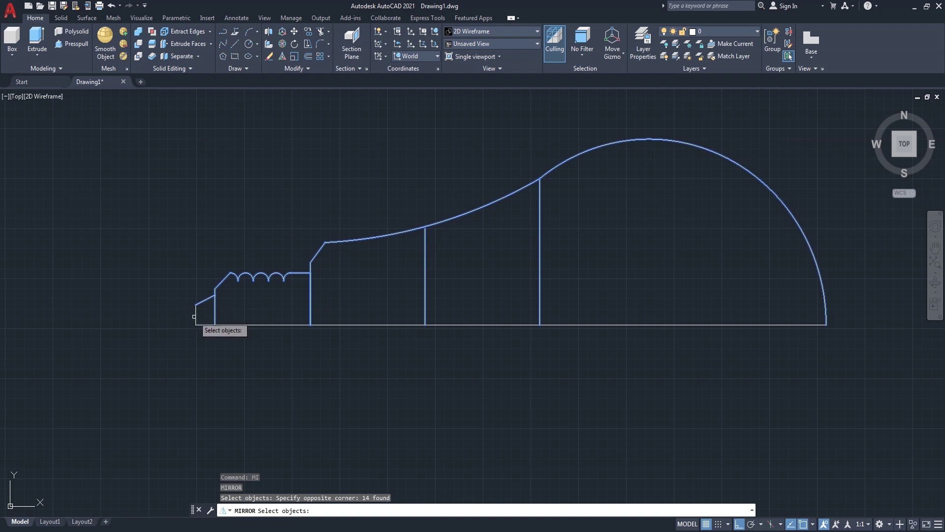
click(196, 316)
scroll(196, 318, up, 2)
key(Return)
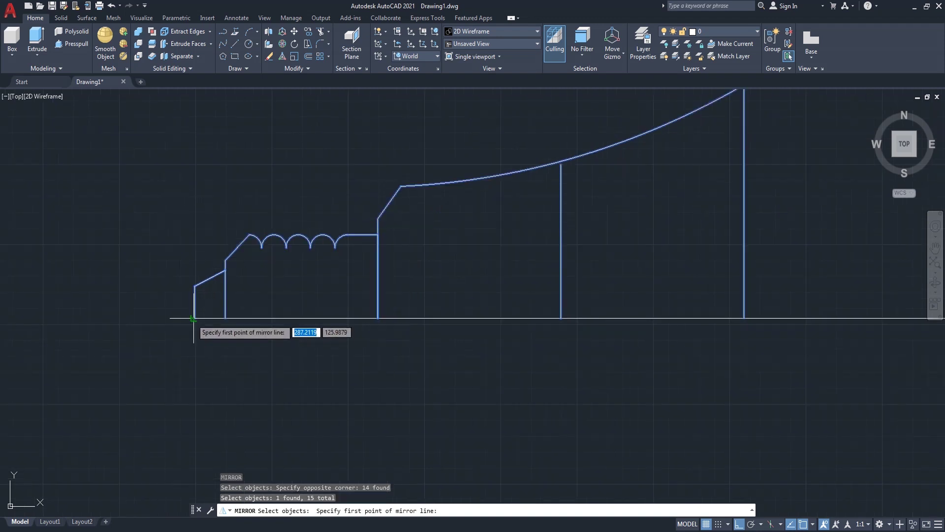
Step: Mirror about the axis line's two ends, keeping the original half
scroll(194, 318, up, 5)
click(187, 323)
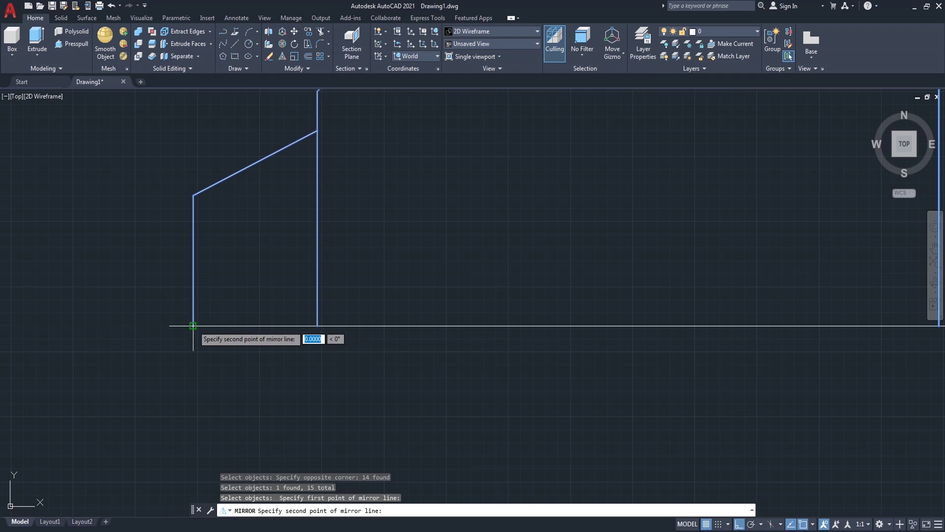
scroll(156, 343, down, 5)
scroll(492, 342, down, 3)
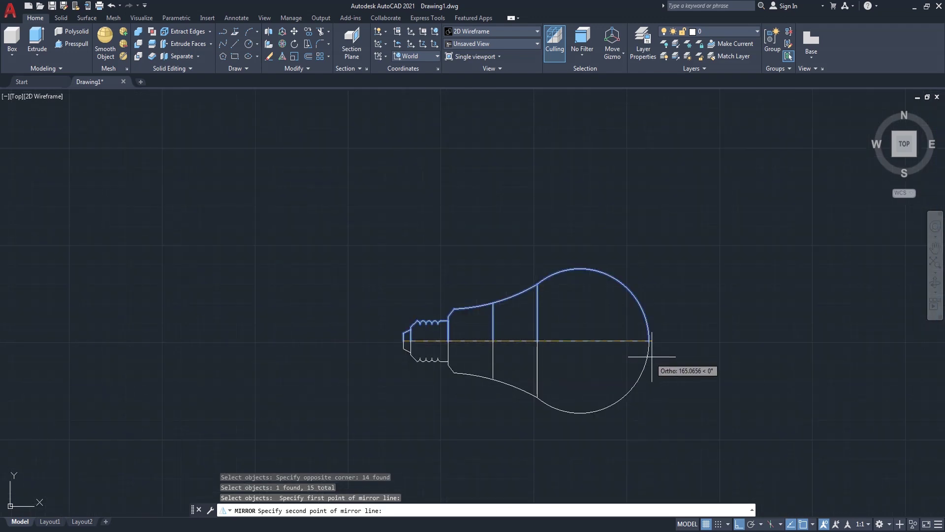
click(649, 340)
key(Return)
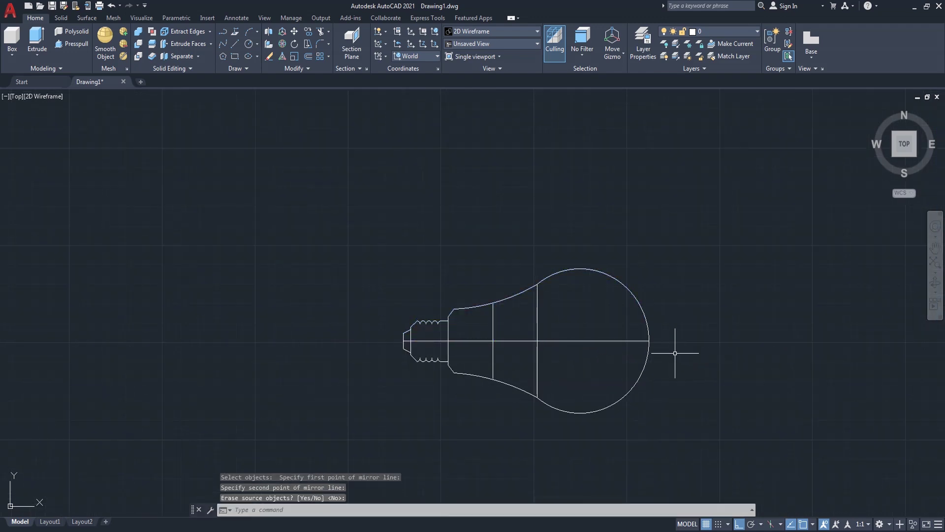
scroll(626, 366, up, 2)
scroll(541, 340, up, 1)
Step: Draw a vertical polyline from the top to the bottom of the screw base
scroll(318, 280, up, 2)
key(Return)
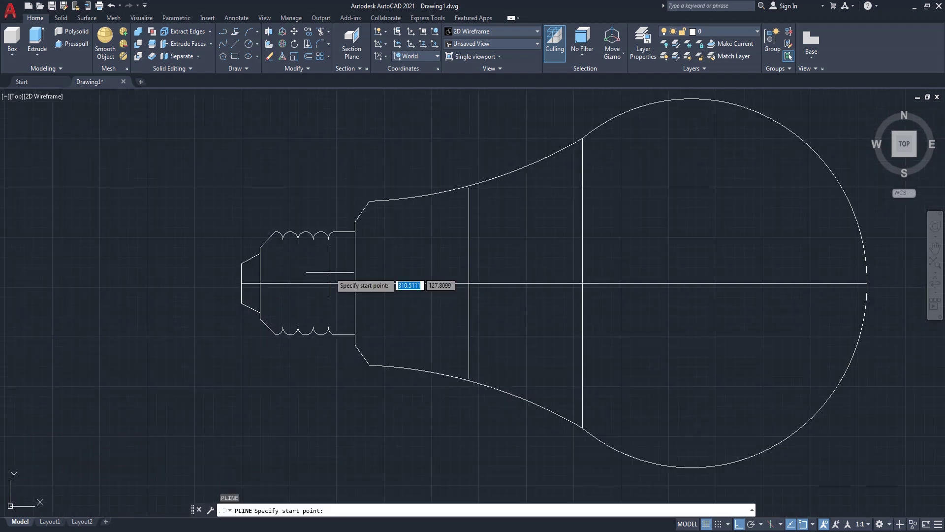
click(329, 239)
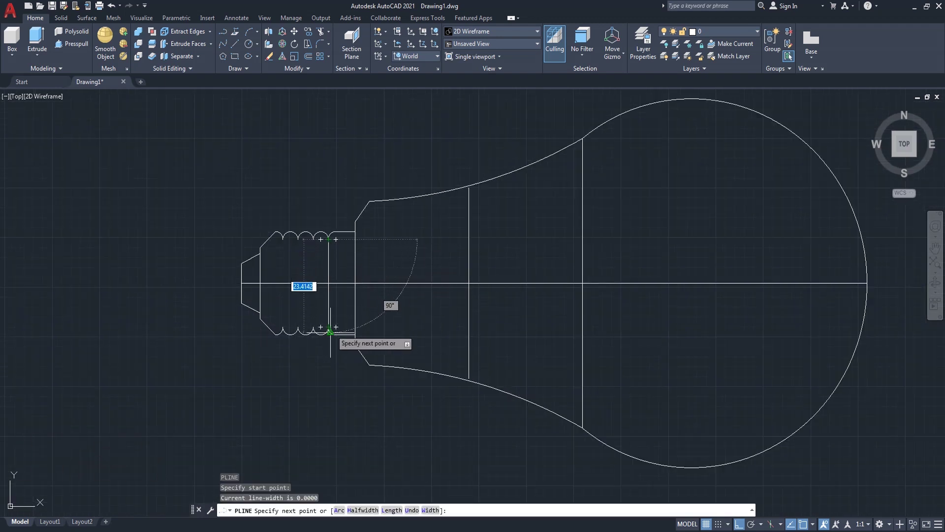
click(329, 327)
key(Return)
Step: Add two more vertical dividers between the upper and lower bump junctions
scroll(315, 310, up, 2)
key(Return)
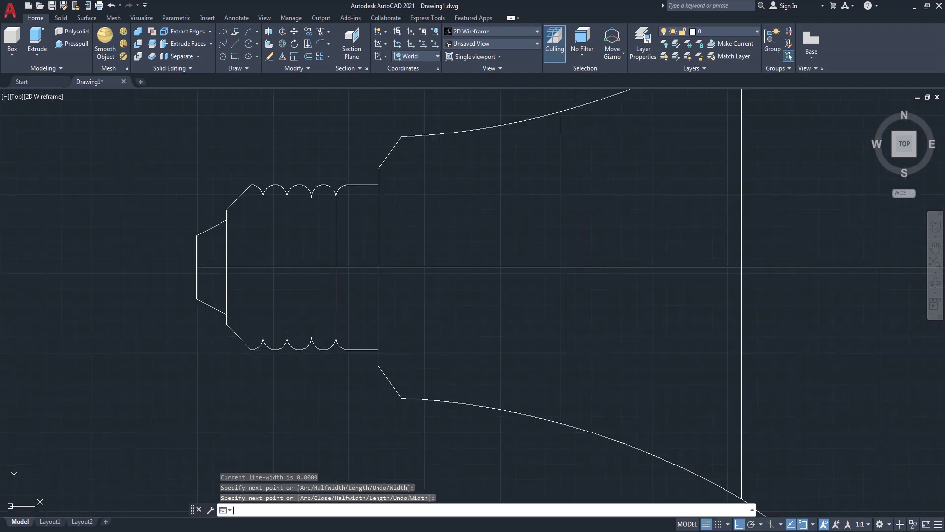
click(287, 337)
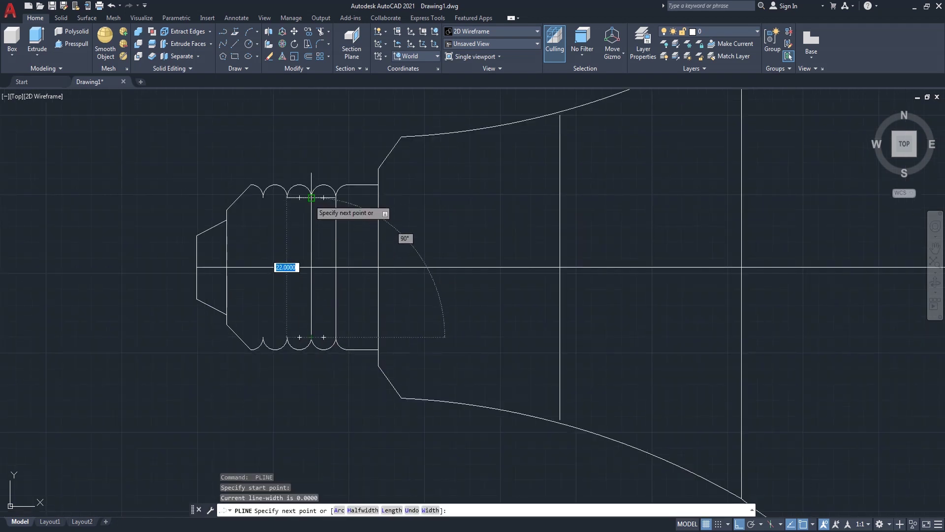
key(Escape)
key(Return)
click(287, 197)
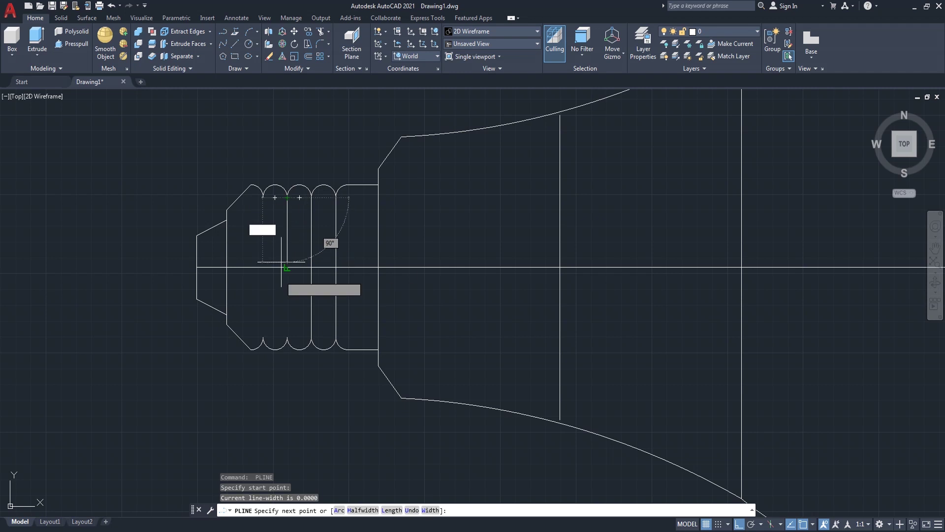
click(287, 338)
key(Return)
key(Return)
click(263, 338)
click(262, 197)
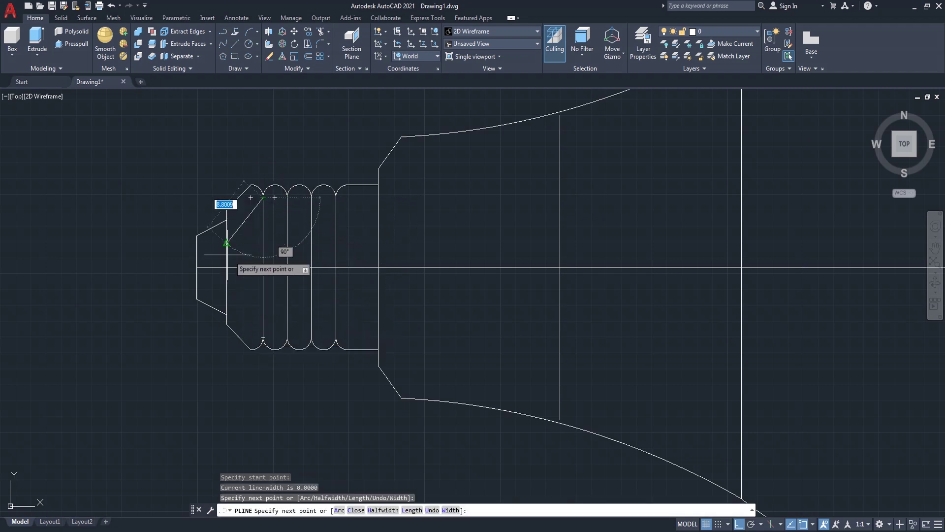
key(Return)
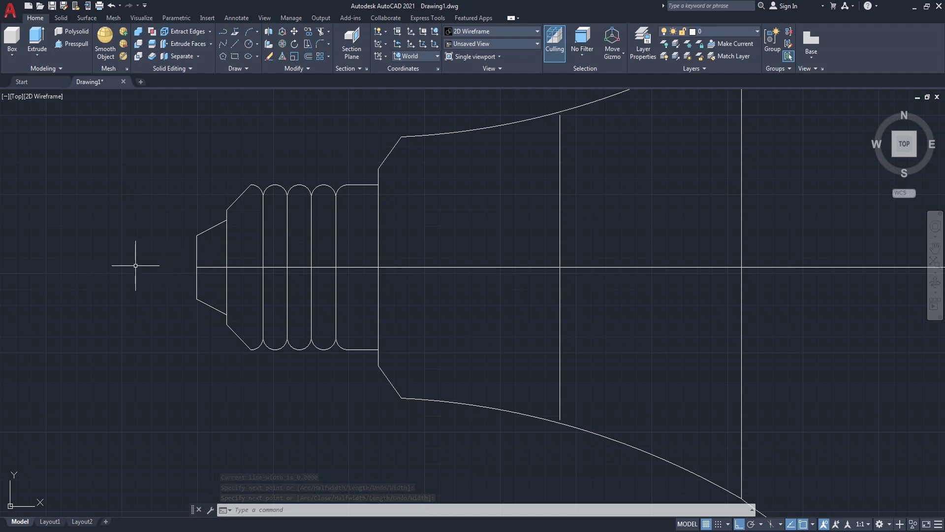
scroll(135, 266, down, 2)
scroll(136, 266, down, 1)
scroll(137, 267, up, 1)
middle_drag(242, 185, 224, 232)
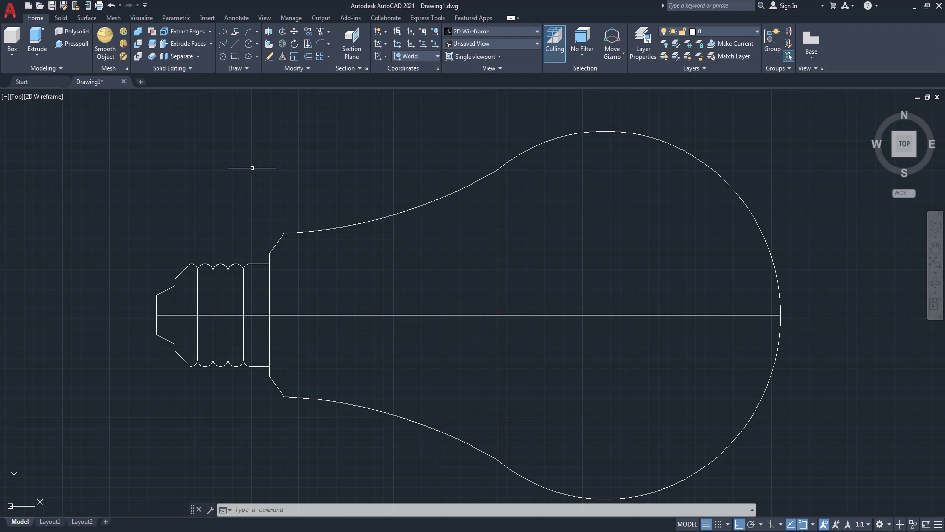
Step: Place a 10-unit linear dimension across the base's end face, to its left
click(234, 20)
click(207, 55)
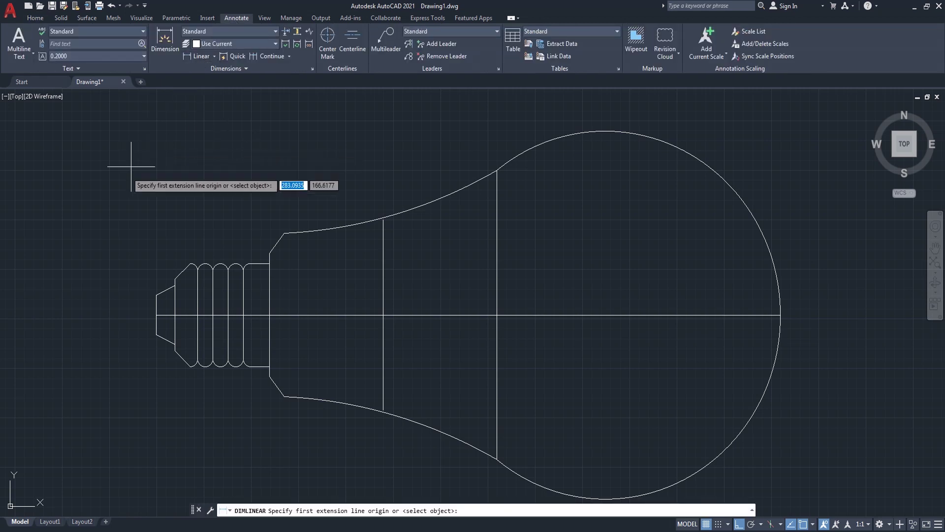
scroll(128, 330, up, 2)
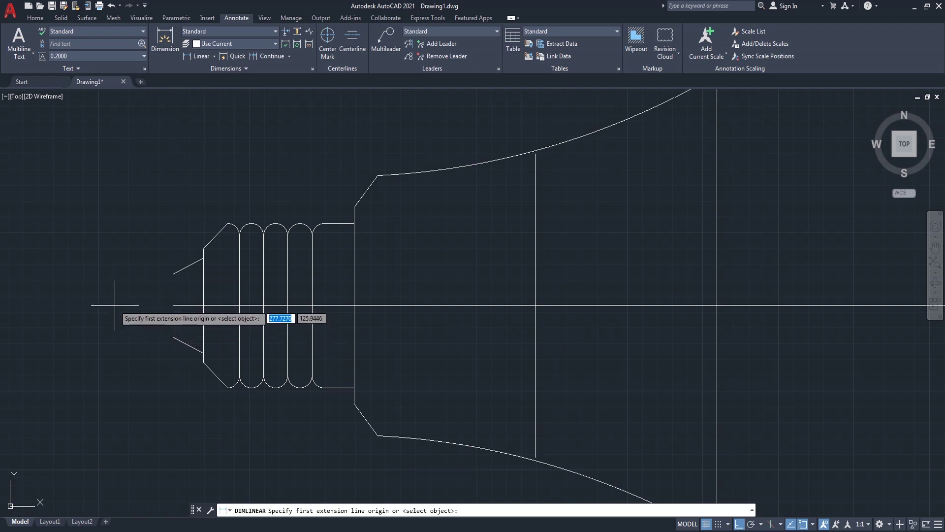
click(172, 273)
click(173, 337)
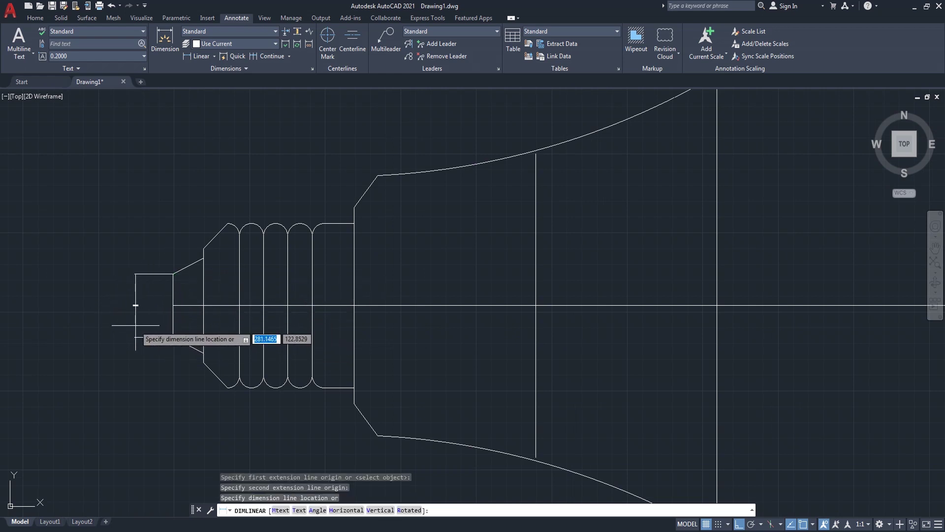
click(137, 325)
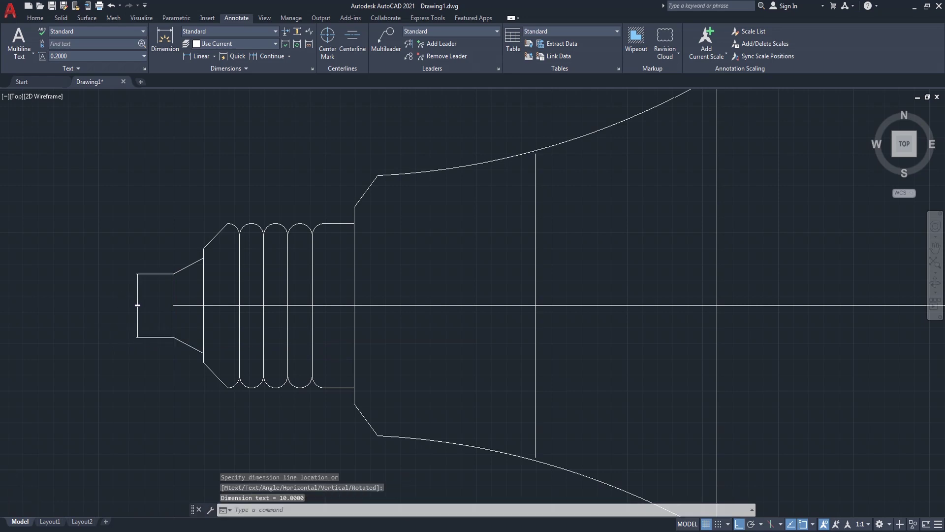
scroll(123, 320, down, 3)
scroll(123, 329, up, 3)
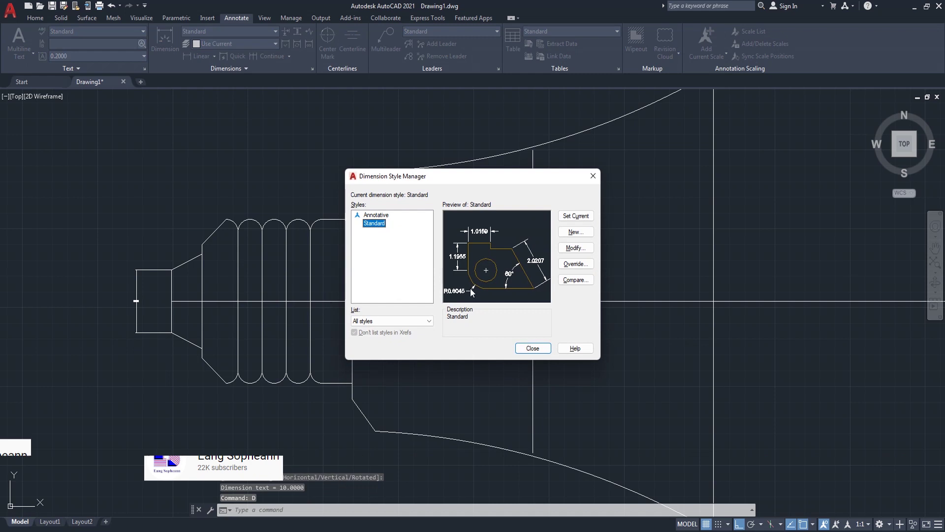
Step: In Standard, set text height 2, red dimension lines and cyan extension lines
click(576, 248)
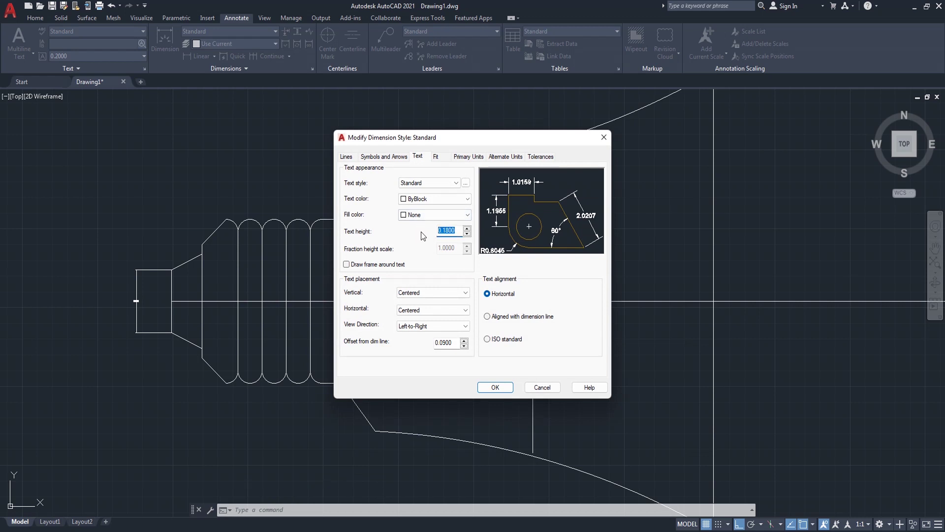
text(2)
click(387, 156)
text(2)
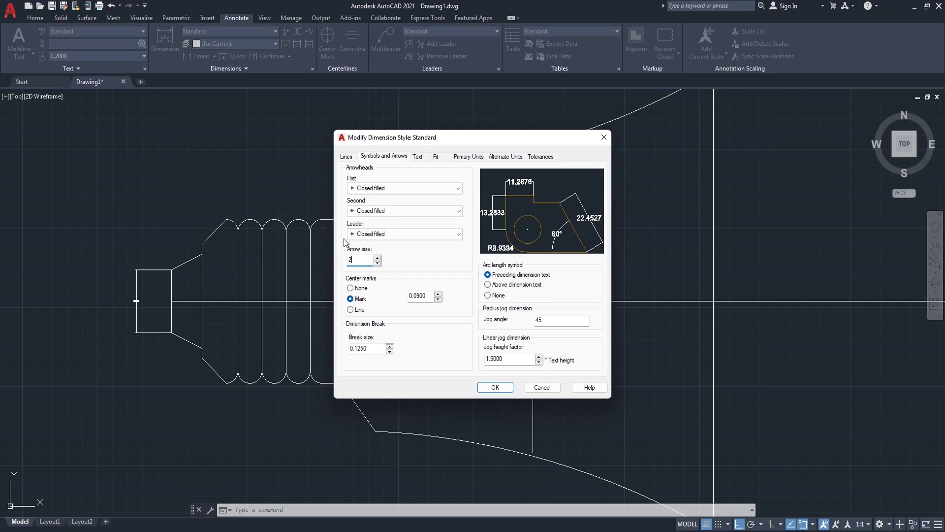
click(346, 157)
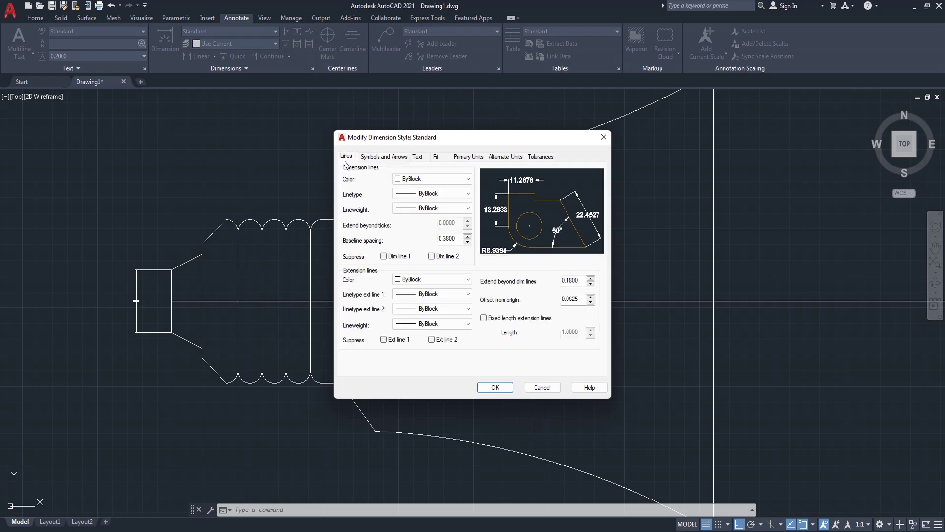
click(430, 180)
click(416, 209)
click(433, 280)
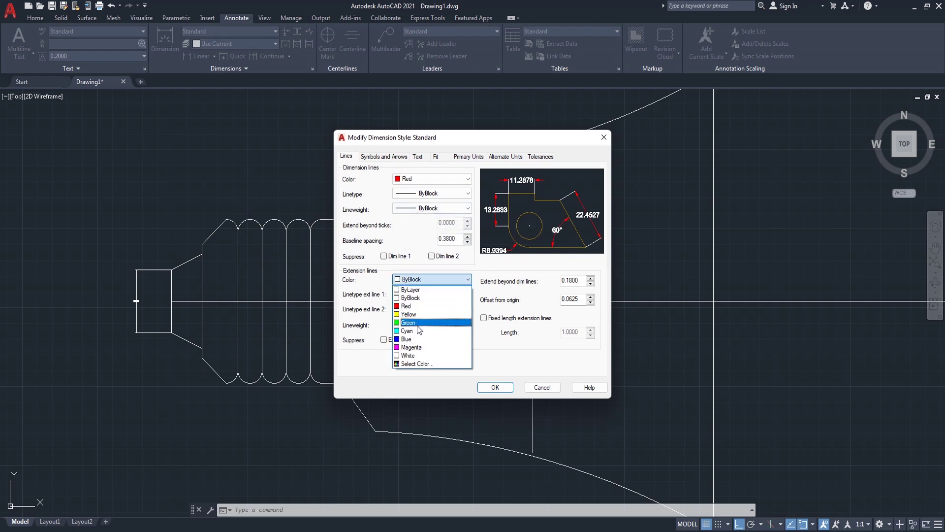
click(419, 330)
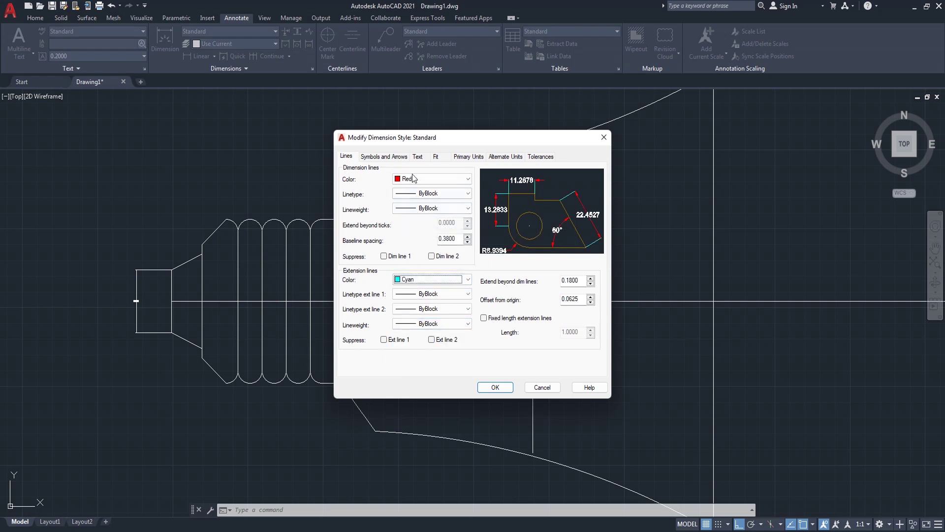
Step: Set primary-unit precision to 0.0 and extension beyond dimension lines to 2, and confirm
click(417, 157)
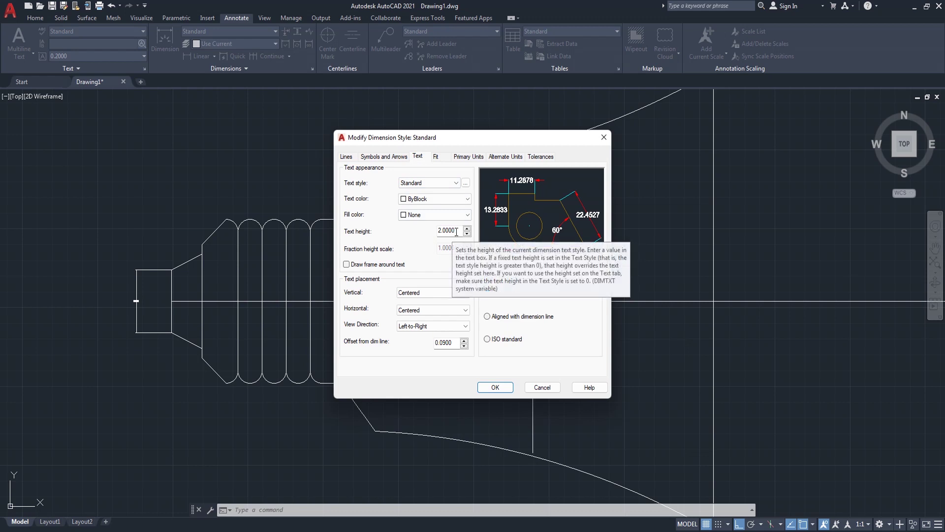
click(462, 156)
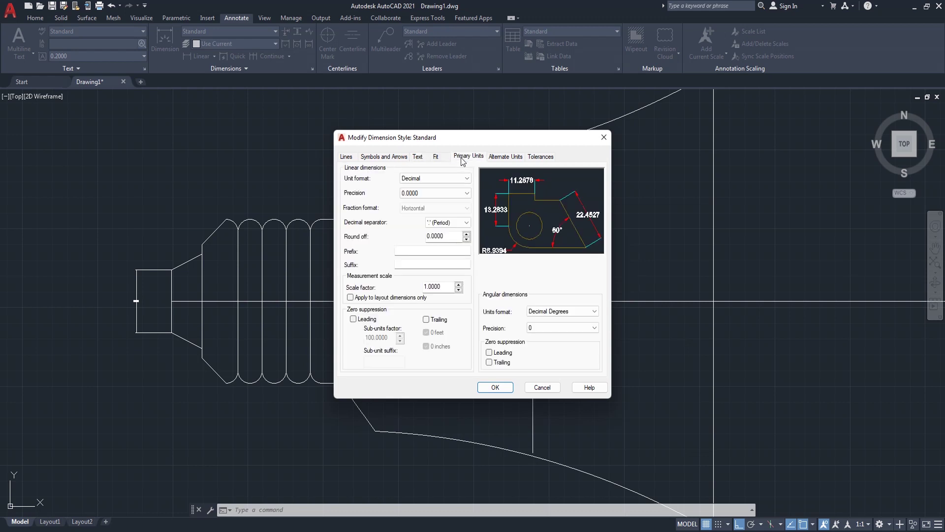
click(430, 188)
click(415, 209)
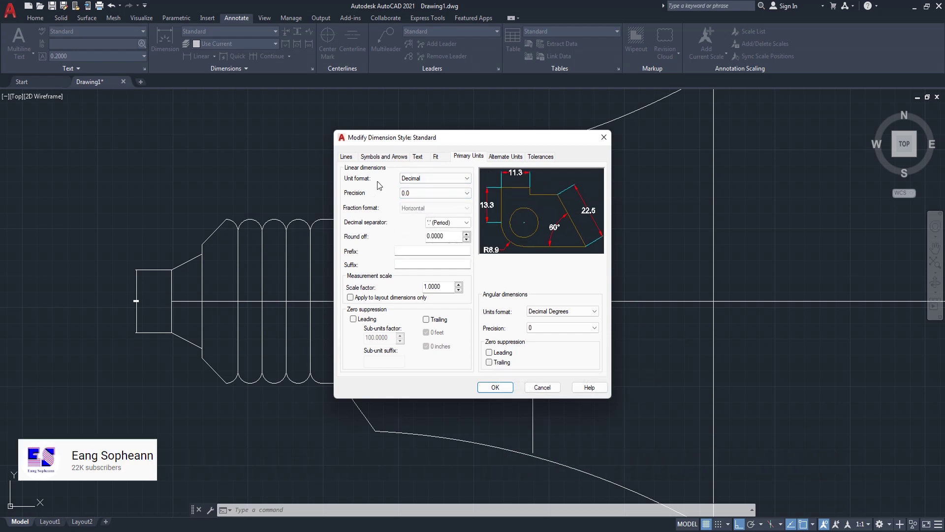
click(376, 157)
click(347, 158)
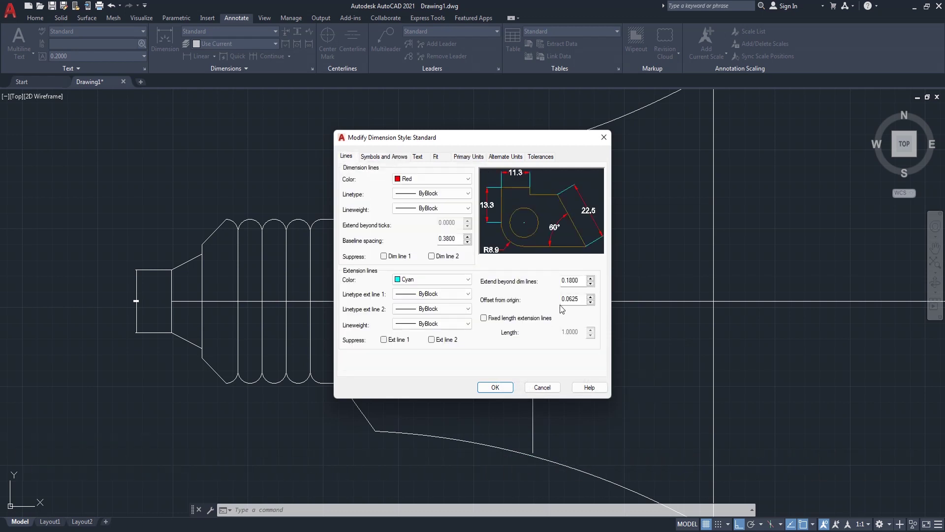
text(2)
click(495, 388)
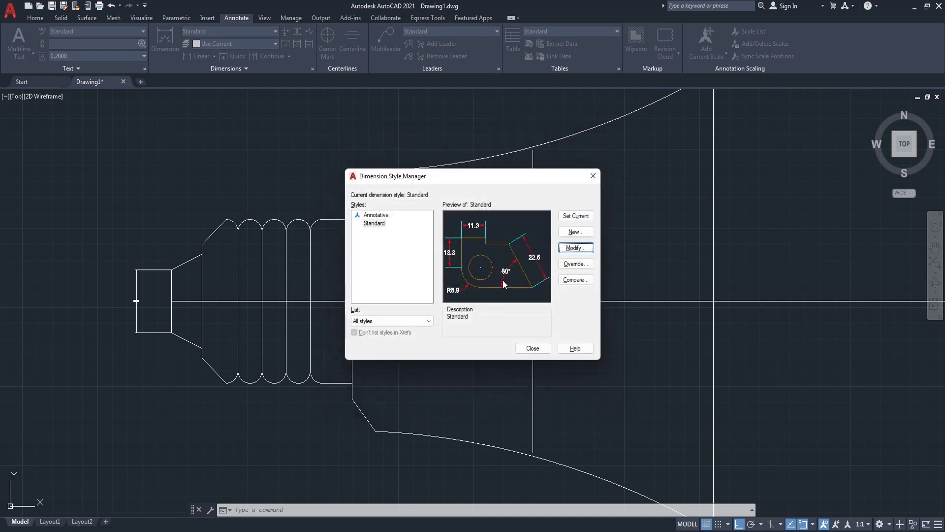
Step: Close the Dimension Style Manager and add the 15.0 tapered-section dimension left of 10.0
click(532, 349)
scroll(181, 347, down, 2)
scroll(140, 346, down, 2)
scroll(139, 339, up, 2)
middle_drag(153, 333, 185, 301)
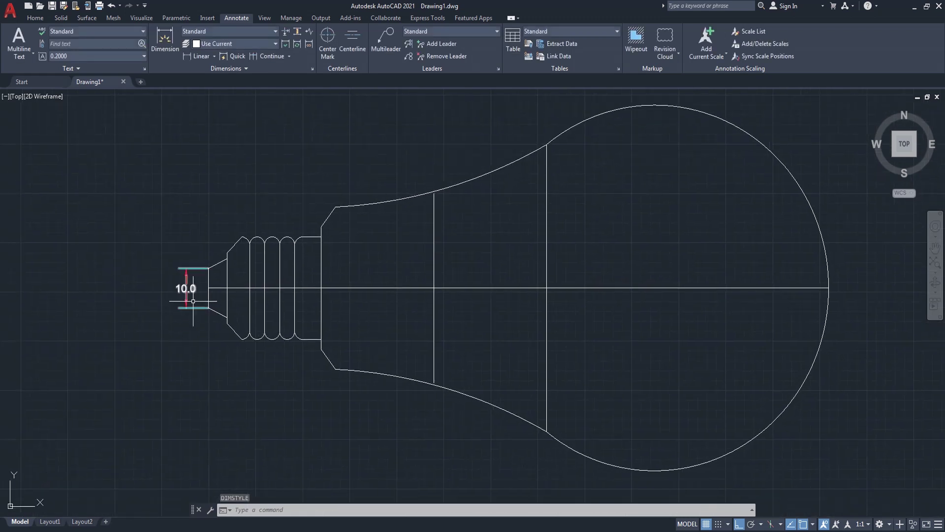
click(196, 58)
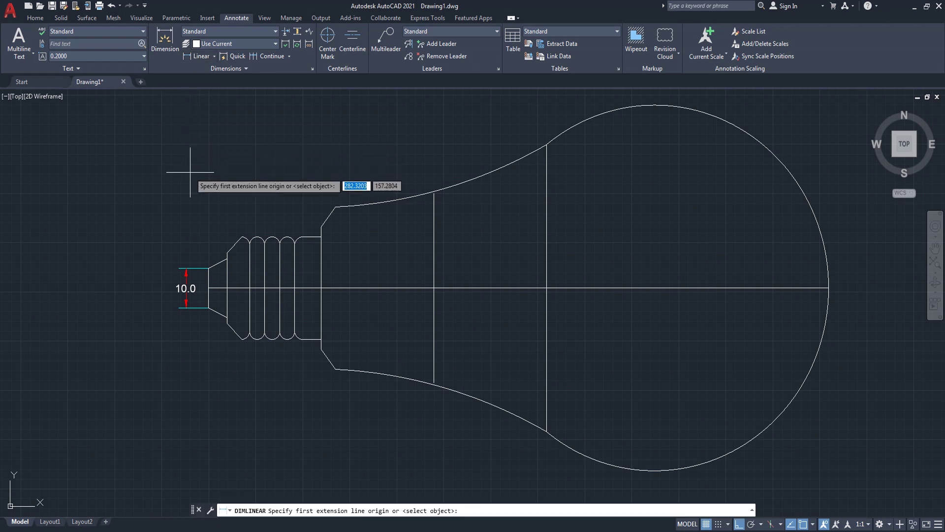
scroll(205, 247, up, 2)
scroll(221, 261, up, 2)
click(262, 274)
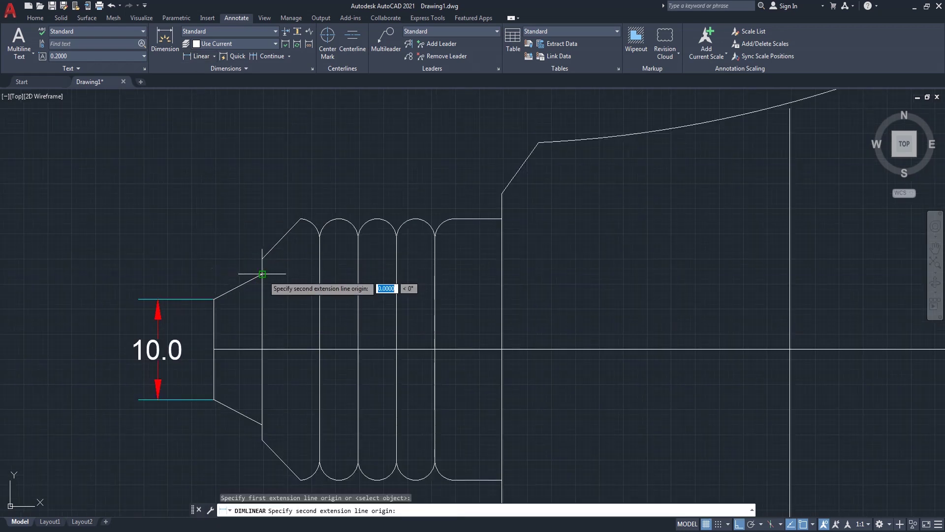
click(262, 424)
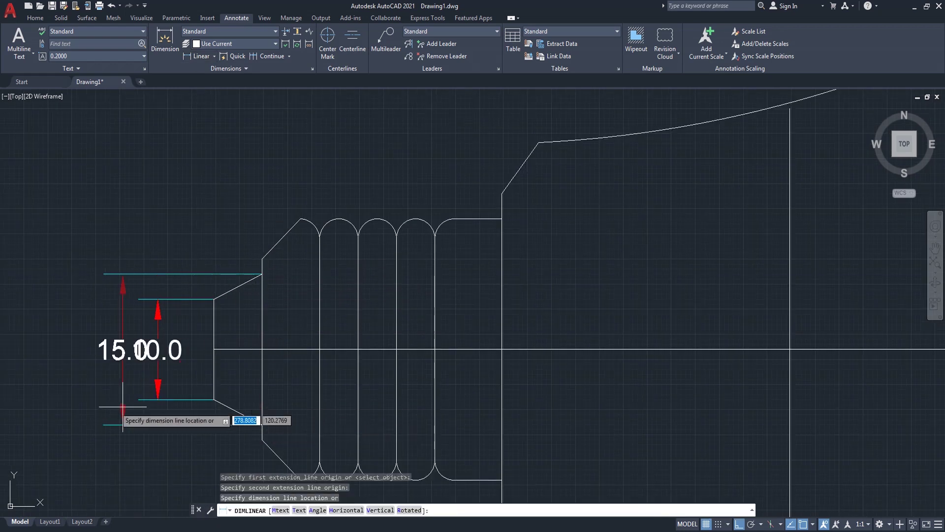
click(78, 402)
Step: Add the 26.0 vertical dimension across the threaded section, outside the others
scroll(78, 402, down, 2)
mouse_move(189, 404)
middle_down()
mouse_move(301, 305)
mouse_move(221, 359)
middle_up()
right_click(262, 201)
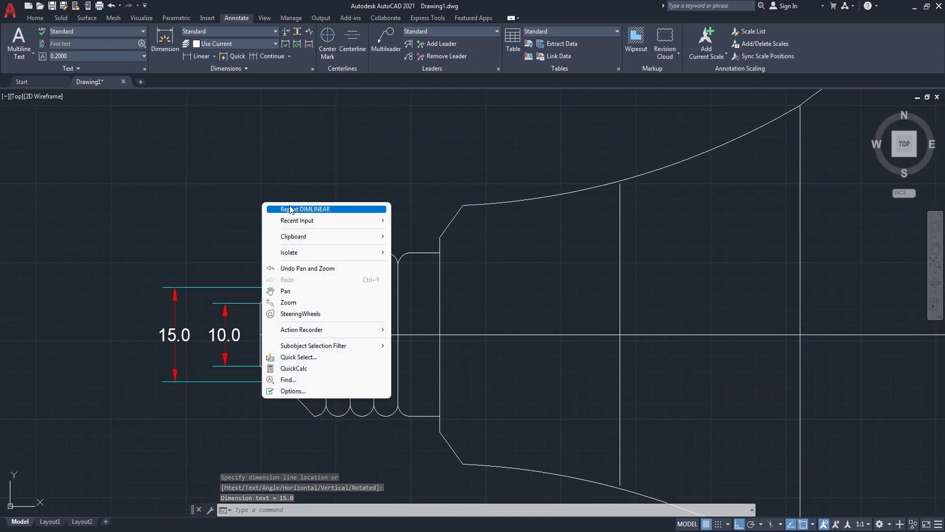
click(276, 206)
click(314, 253)
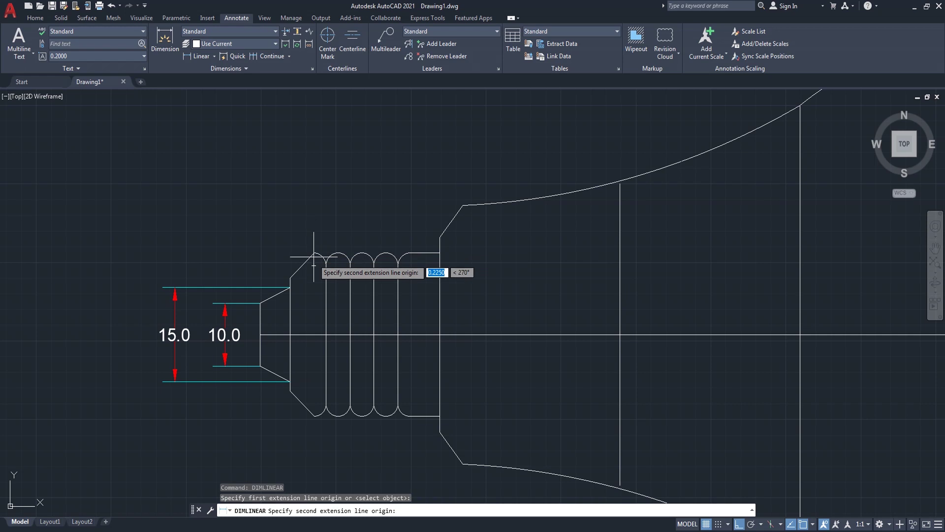
click(314, 416)
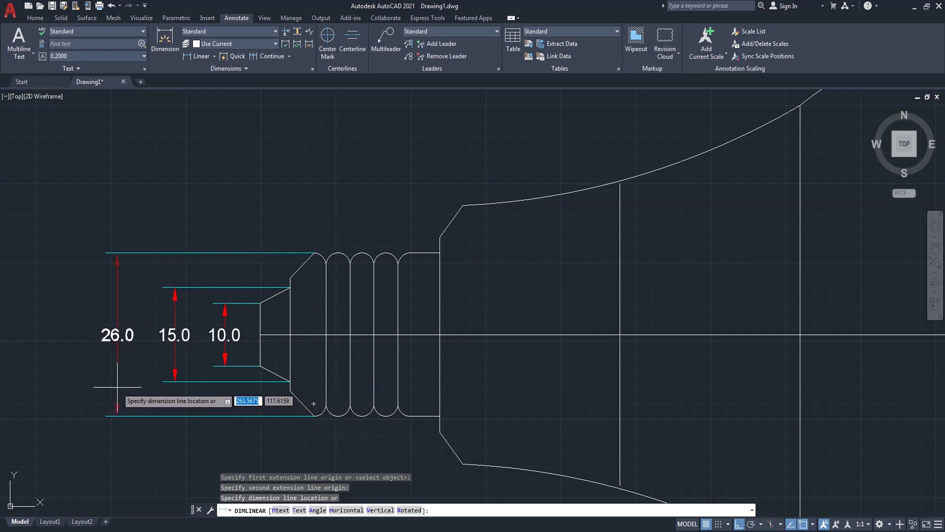
click(118, 387)
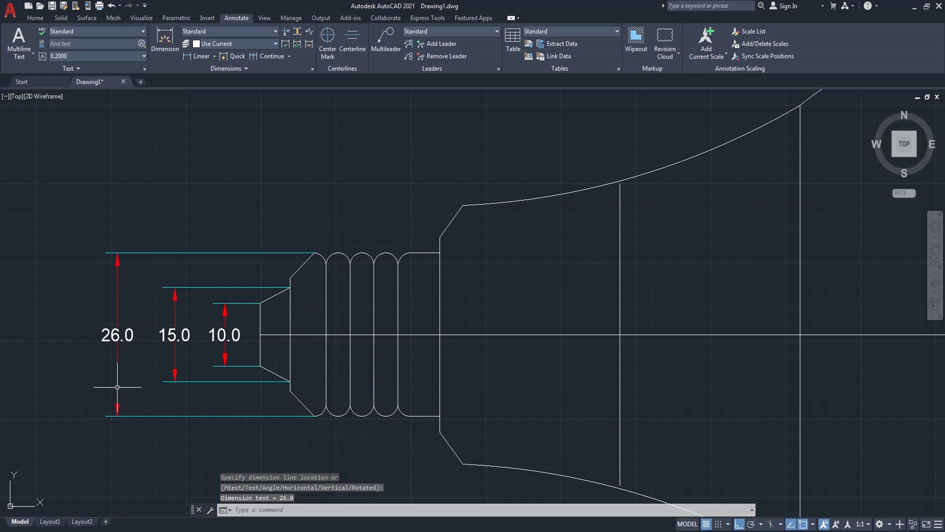
Step: Add the 31.0 vertical dimension where the base meets the neck
right_click(337, 157)
click(367, 165)
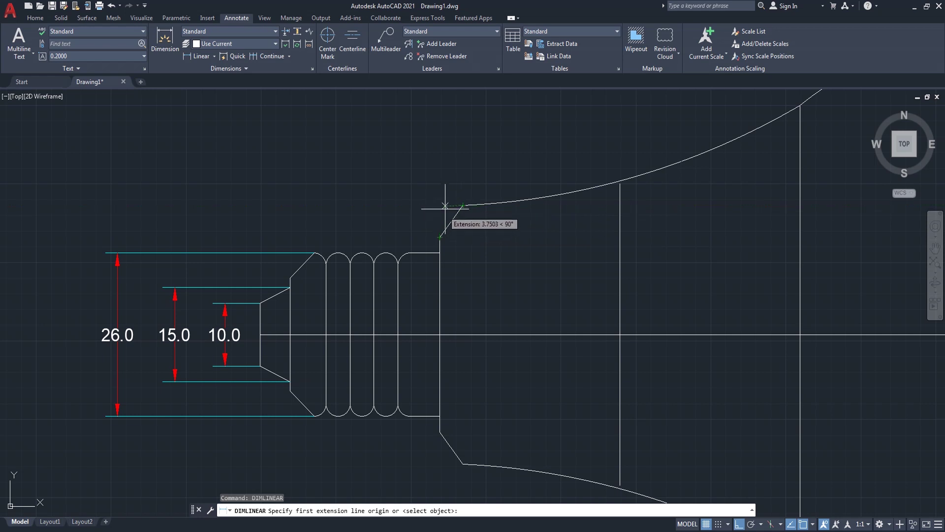
click(439, 237)
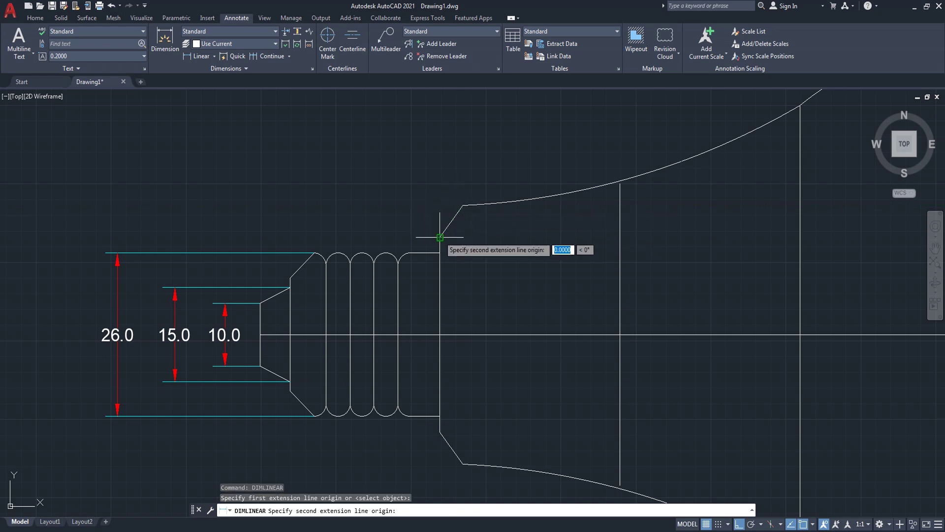
click(440, 432)
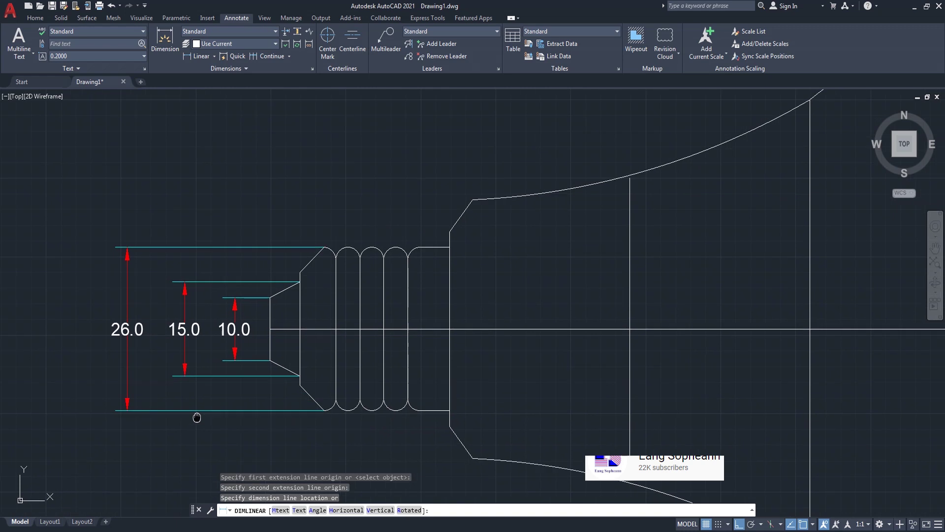
middle_drag(84, 437, 184, 355)
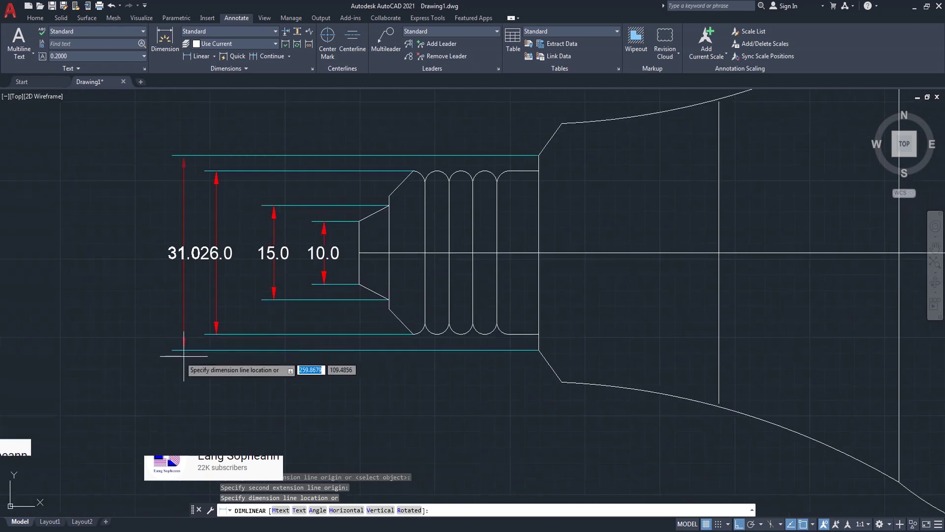
click(159, 353)
Step: Add the 41.2 vertical dimension across the widening neck, left of 31.0
right_click(448, 128)
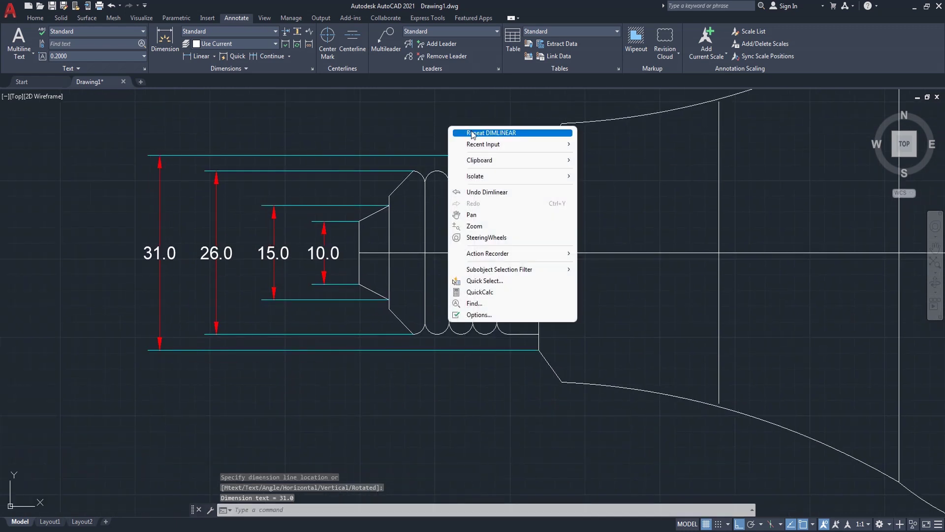
click(491, 133)
click(561, 124)
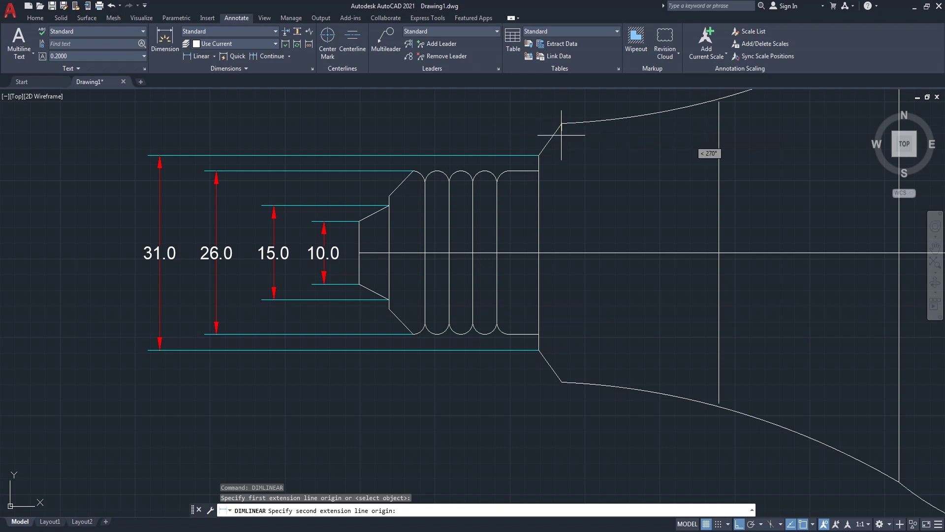
click(561, 382)
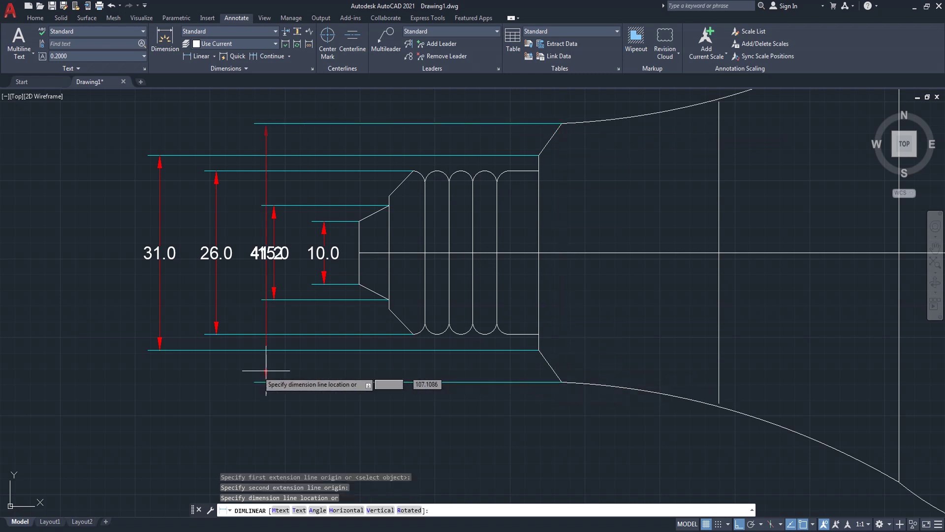
click(101, 366)
scroll(124, 362, down, 2)
right_click(461, 146)
Step: Add the 48.0 vertical dimension across the neck curve, outermost on the left
click(487, 152)
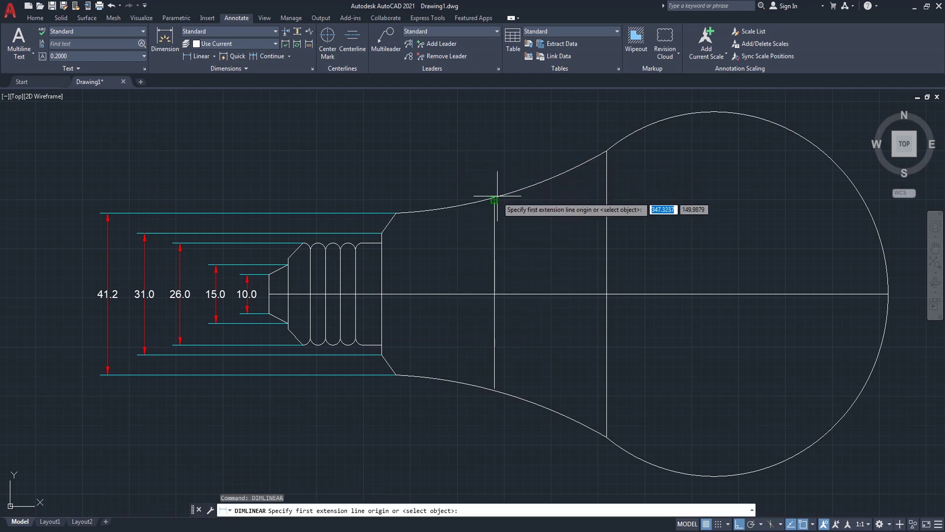
click(495, 199)
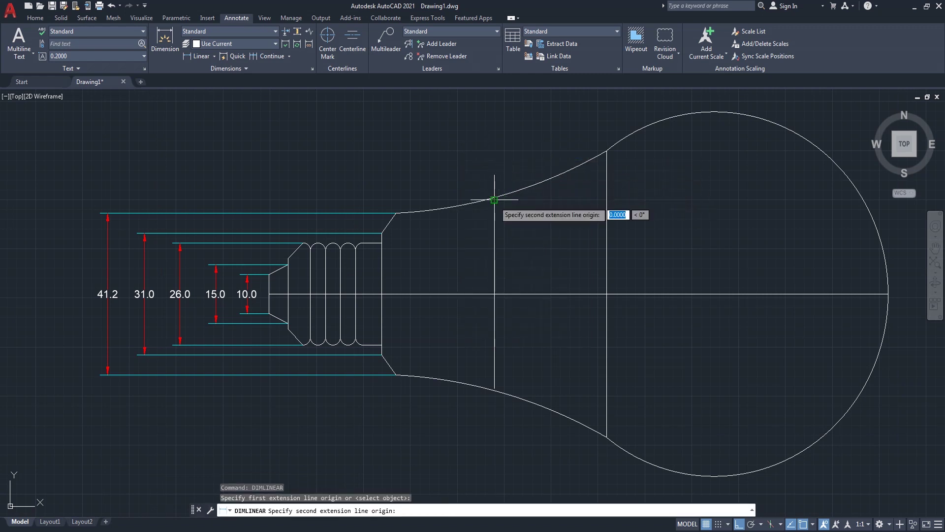
click(494, 388)
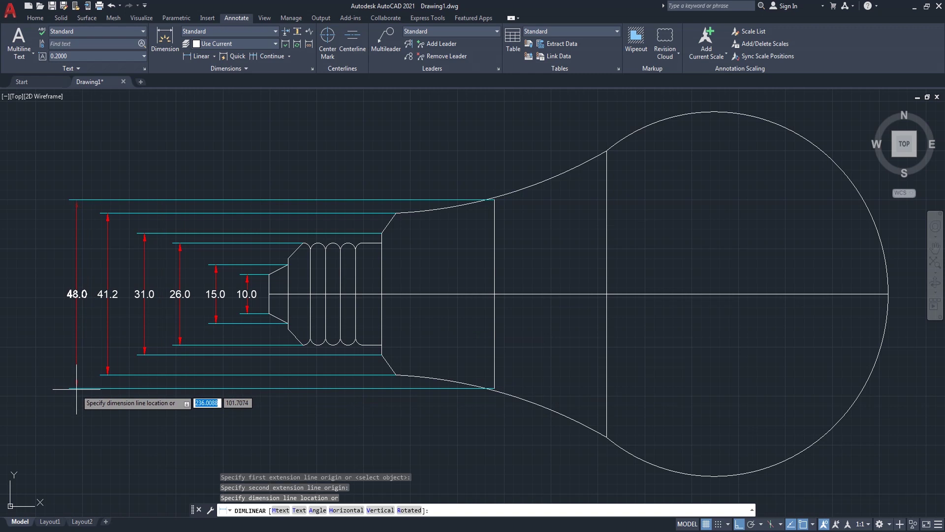
click(76, 388)
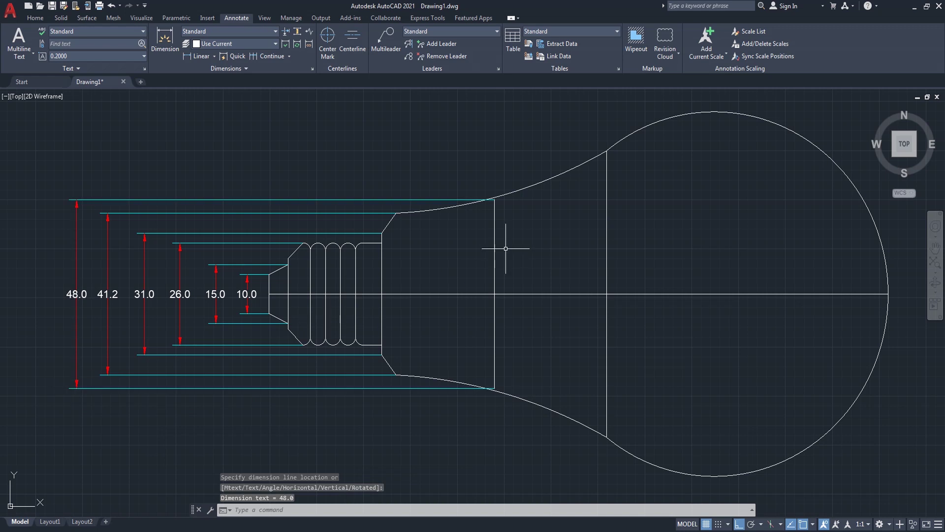
middle_drag(517, 235, 430, 262)
Step: Dimension the dome's first vertical line as 73.0
right_click(470, 143)
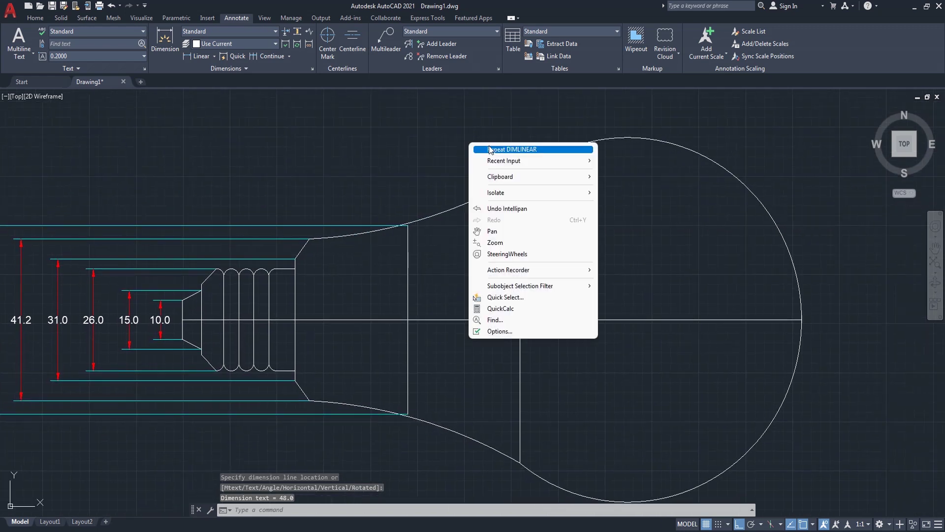
click(495, 149)
click(519, 176)
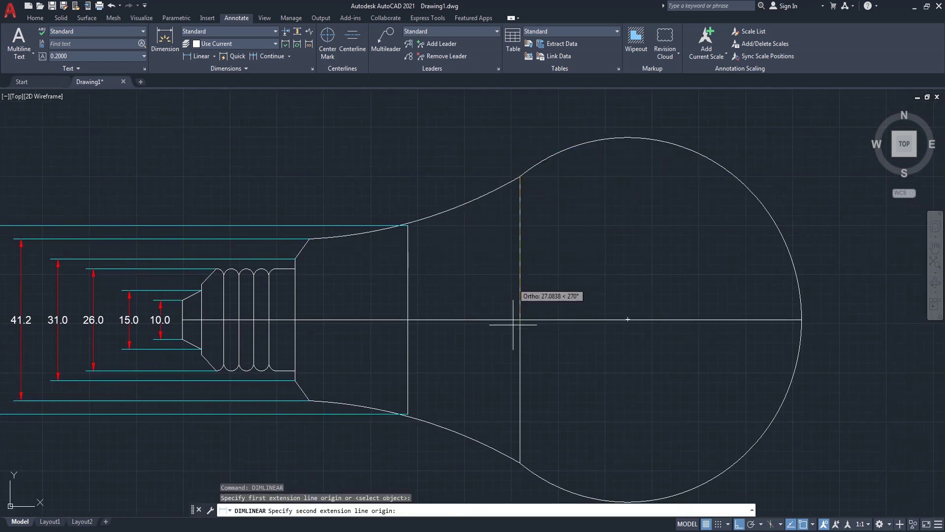
click(520, 462)
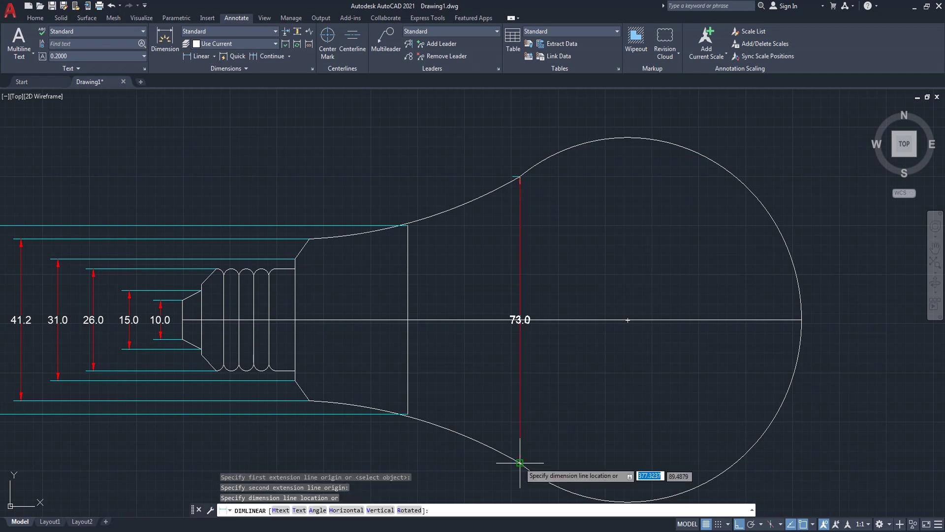
click(463, 390)
scroll(500, 363, down, 2)
Step: Add the 92.9 vertical dimension across the dome circle
right_click(643, 176)
click(662, 186)
click(494, 170)
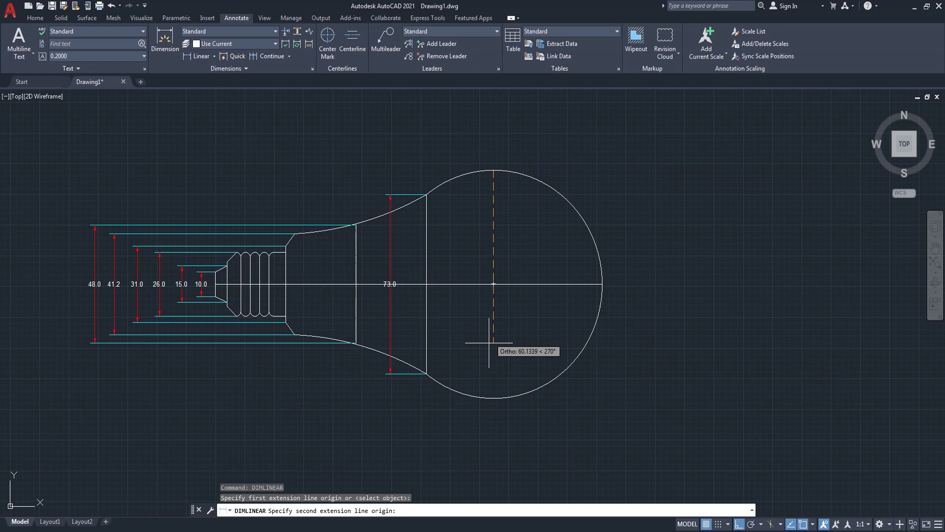
click(493, 398)
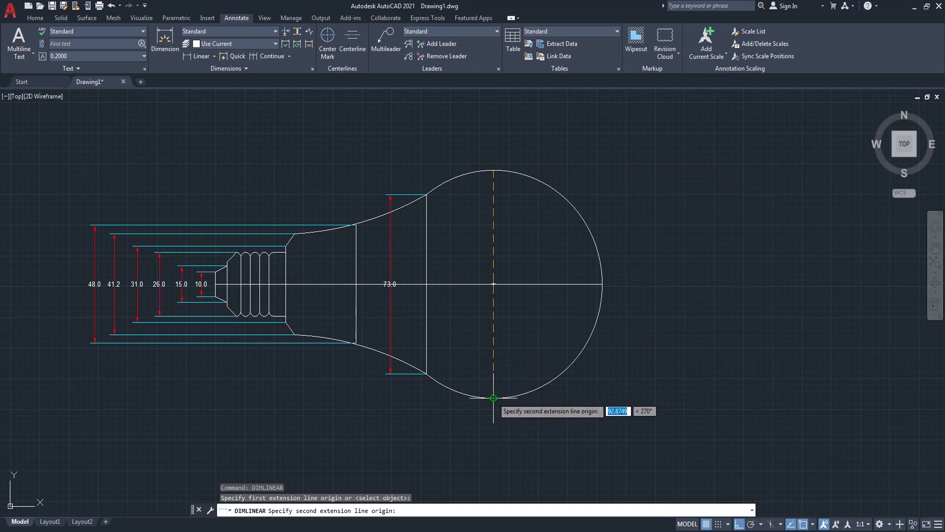
click(475, 354)
scroll(474, 298, up, 2)
scroll(474, 298, down, 2)
scroll(473, 296, down, 2)
scroll(326, 271, up, 4)
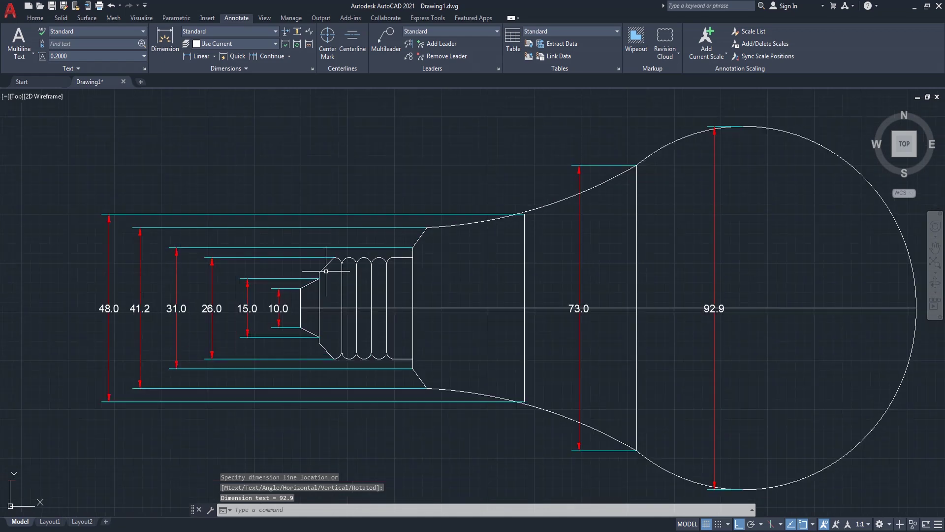
right_click(358, 162)
click(389, 168)
scroll(315, 286, up, 4)
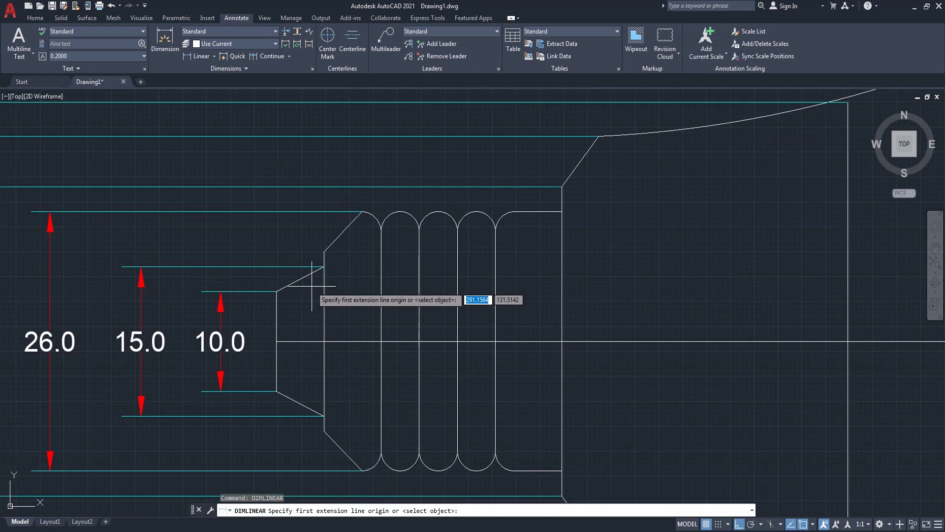
Step: Place 5.0 tip and 25.0 threaded-section horizontal dimensions above the bulb
click(277, 292)
click(323, 292)
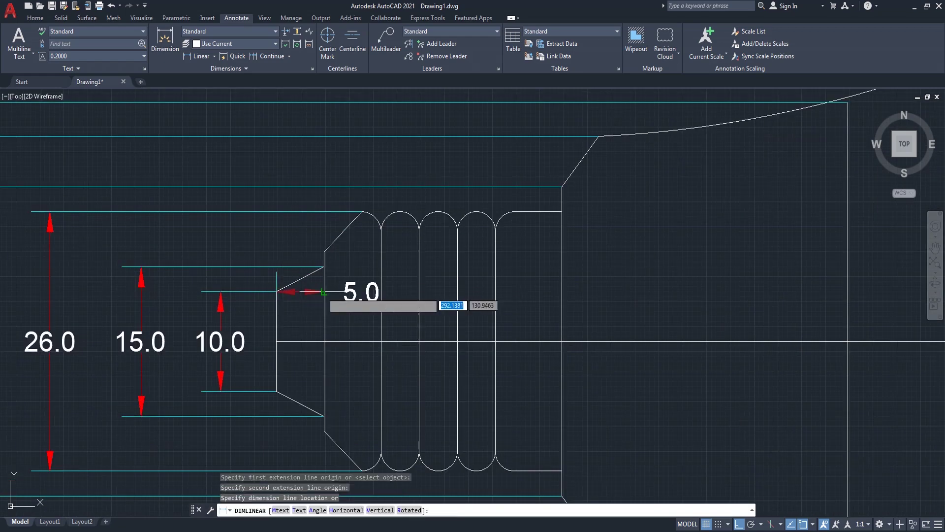
scroll(323, 292, down, 4)
middle_drag(317, 159, 306, 233)
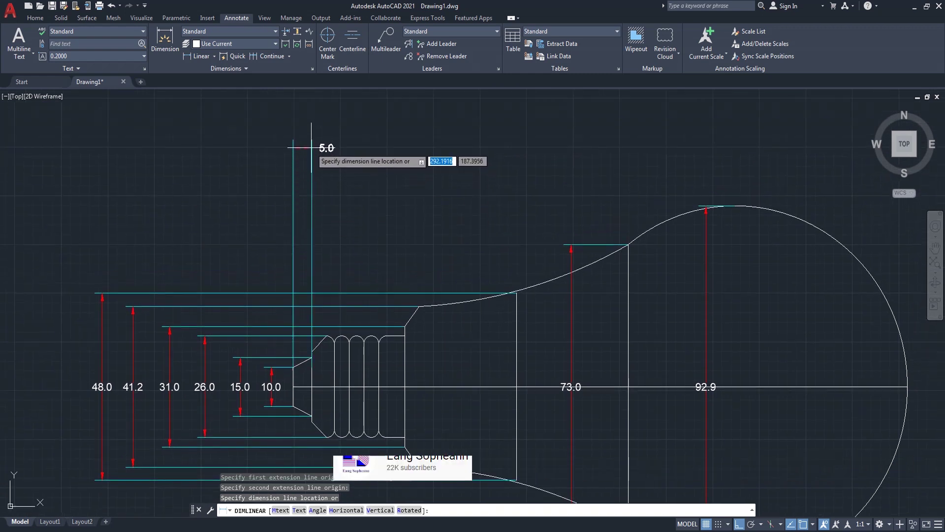
click(347, 148)
right_click(350, 169)
click(382, 179)
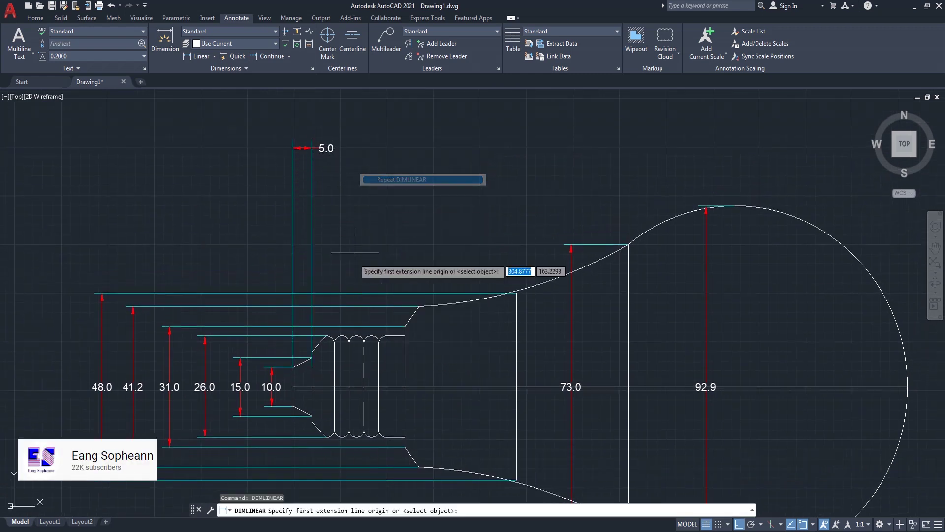
click(311, 356)
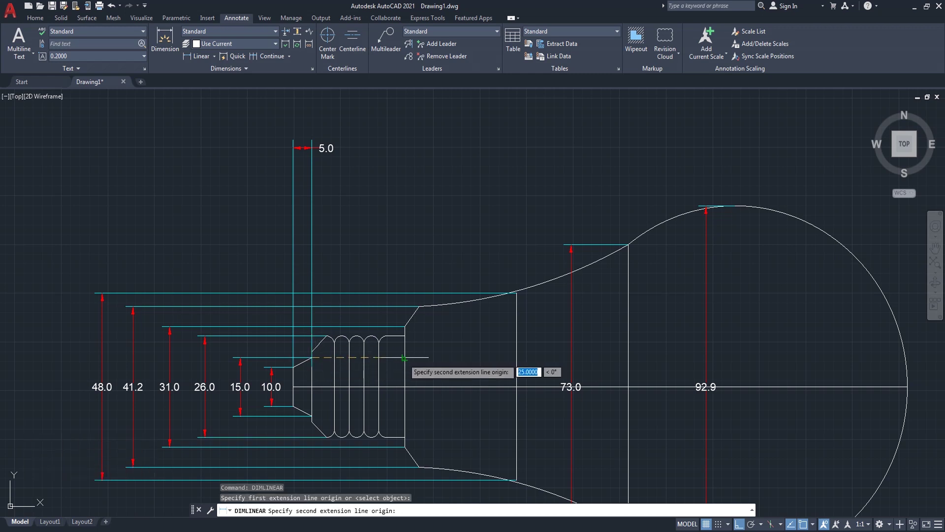
click(404, 357)
click(310, 148)
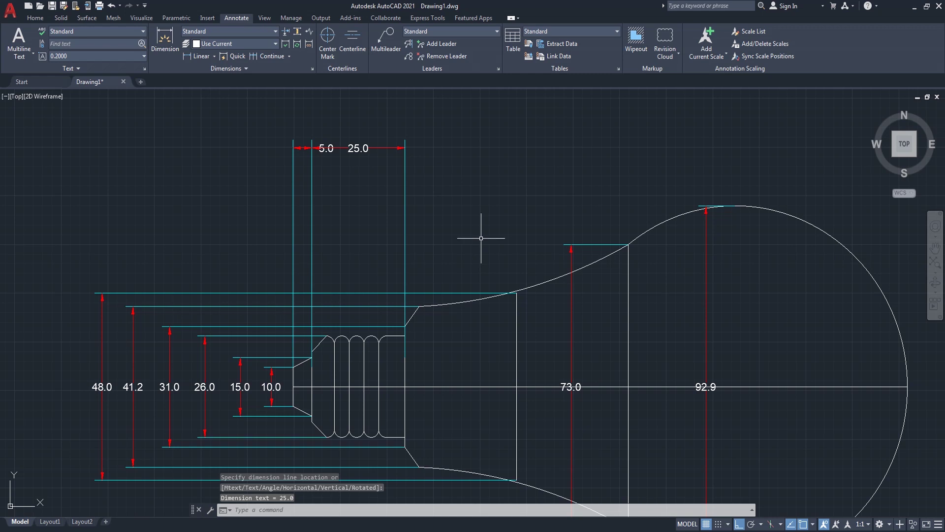
Step: Delete the misplaced 5.0 dimension and redo it from the base tip, left of 25.0
drag(329, 217, 271, 230)
key(Escape)
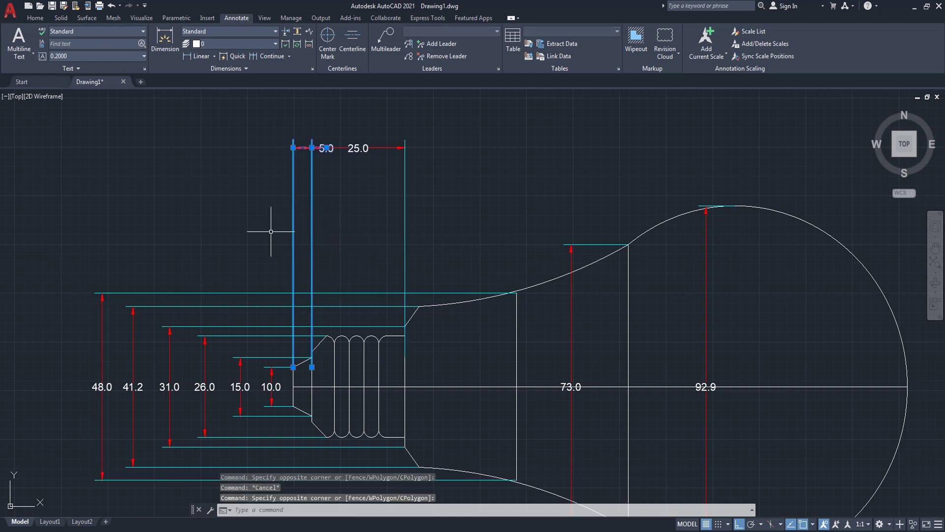
text(e)
key(Return)
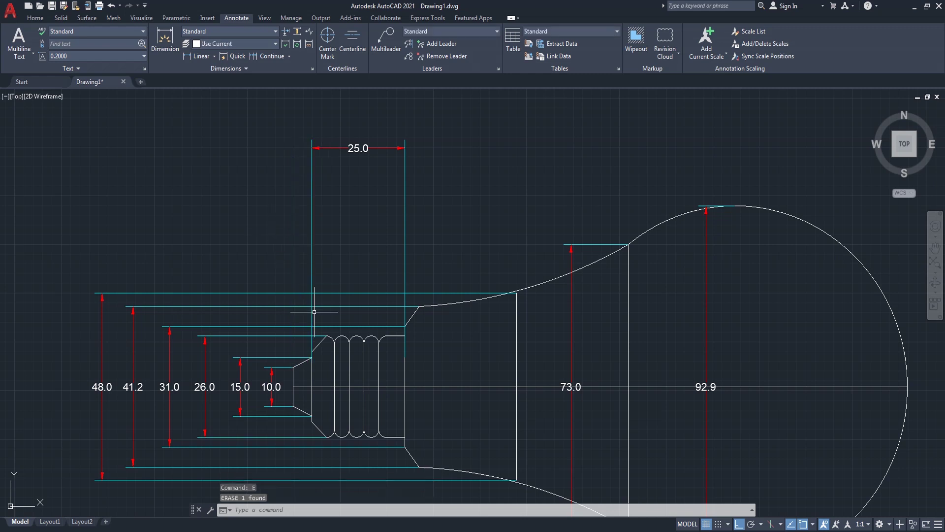
click(210, 57)
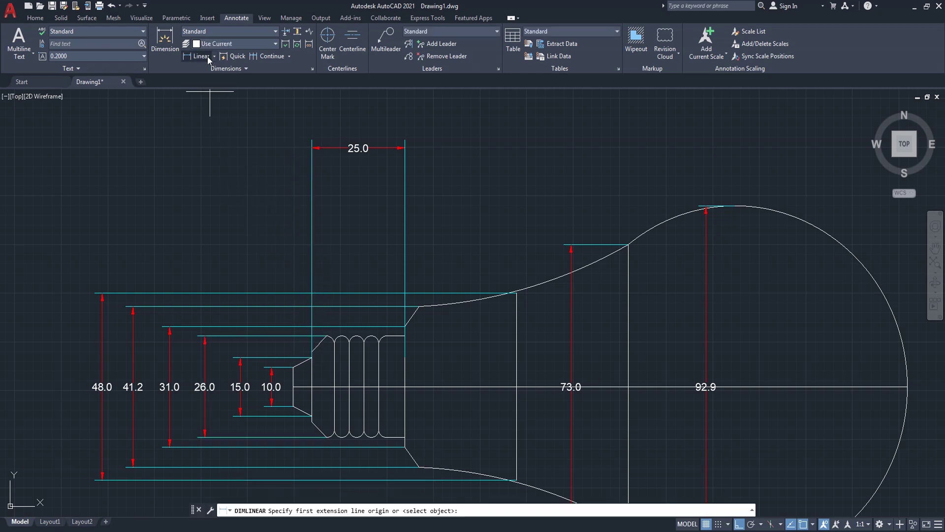
click(311, 387)
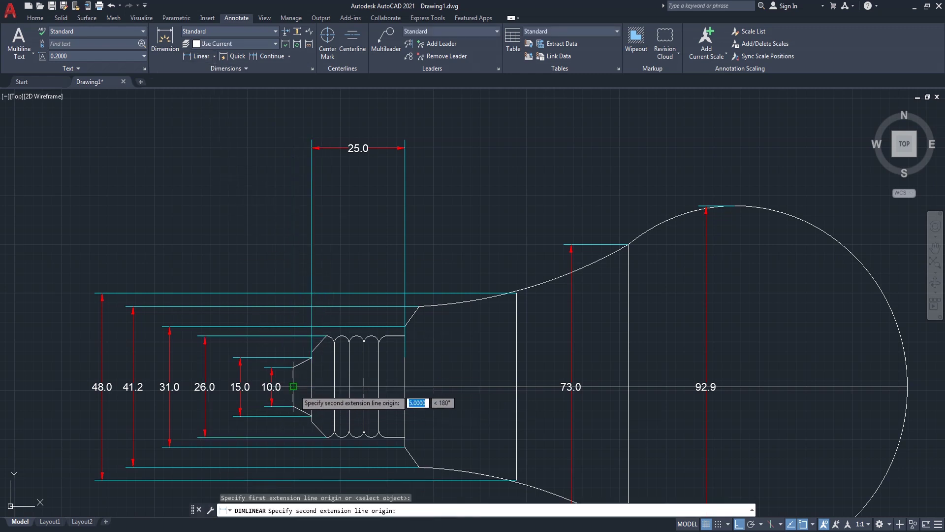
click(293, 367)
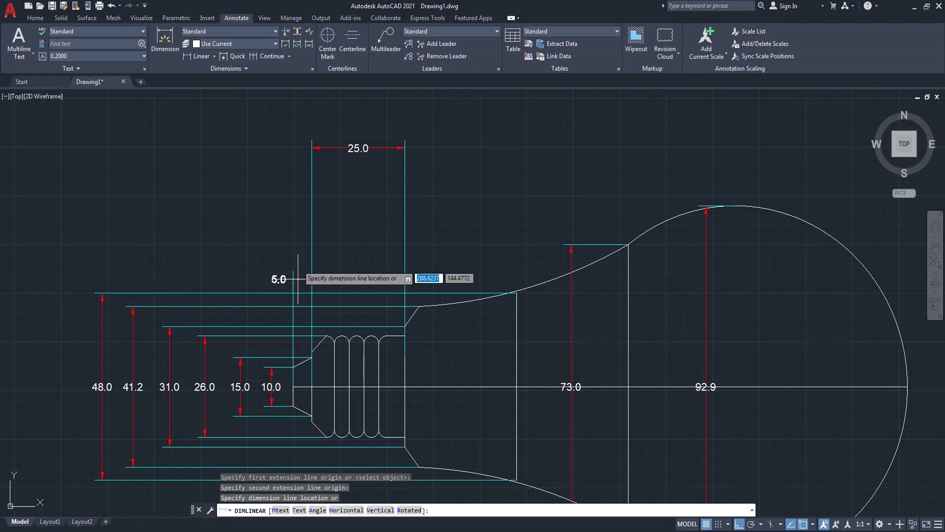
click(311, 148)
Step: Add the 60.0 dimension from the neck start to the dome line, beside 25.0
right_click(475, 167)
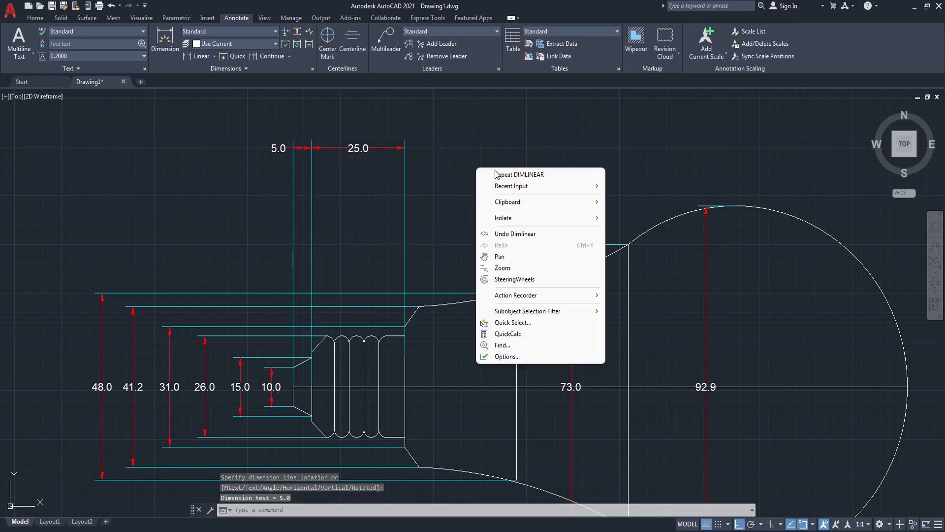
click(487, 173)
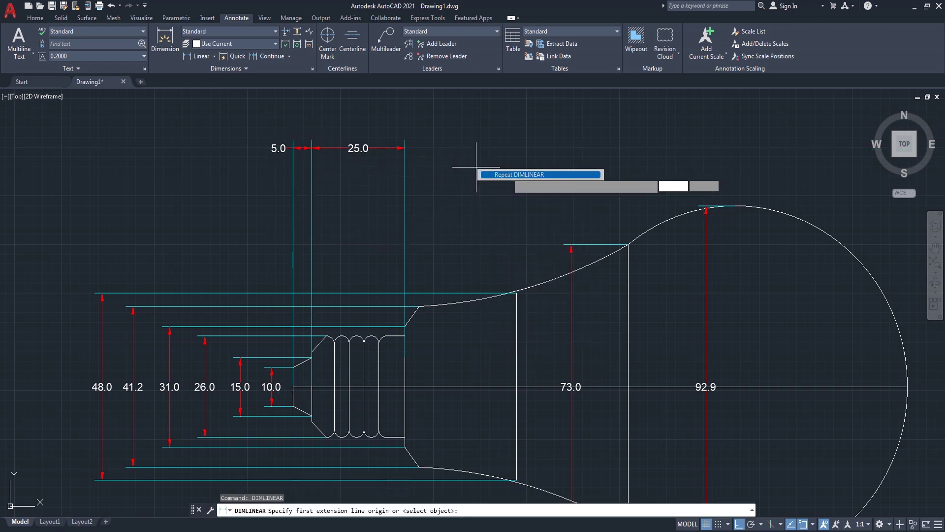
click(405, 386)
click(628, 387)
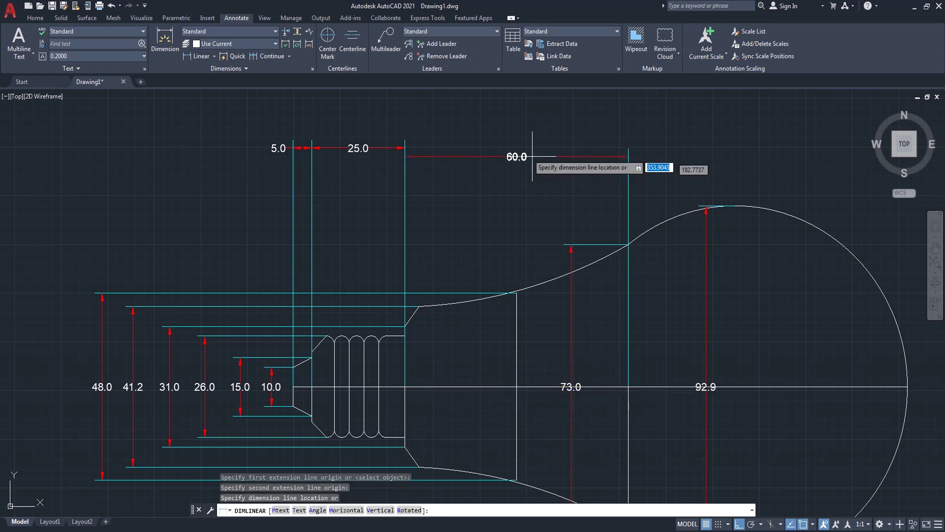
click(401, 152)
Step: Add the 75.0 dimension from the dome's right end, aligned with the row
right_click(556, 198)
click(574, 204)
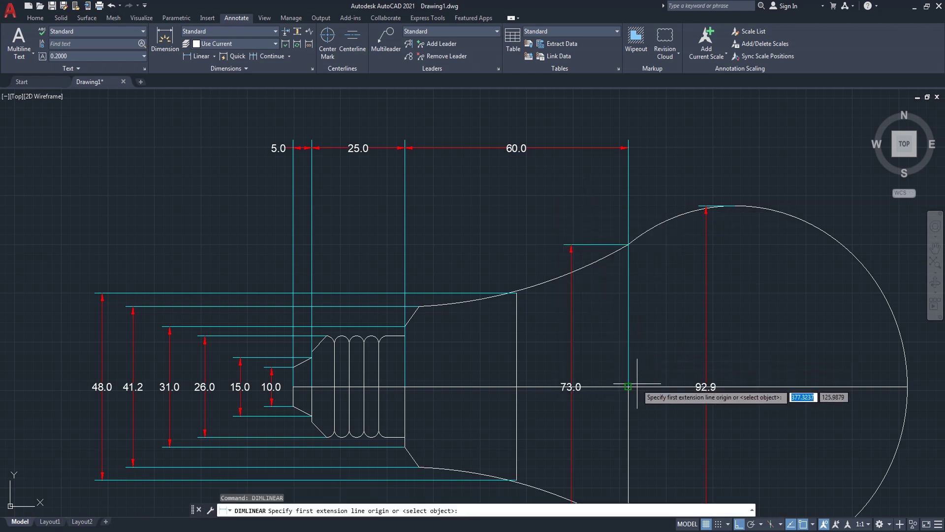
click(907, 386)
click(628, 386)
click(629, 148)
scroll(377, 232, down, 2)
scroll(371, 274, up, 2)
middle_drag(371, 274, 335, 255)
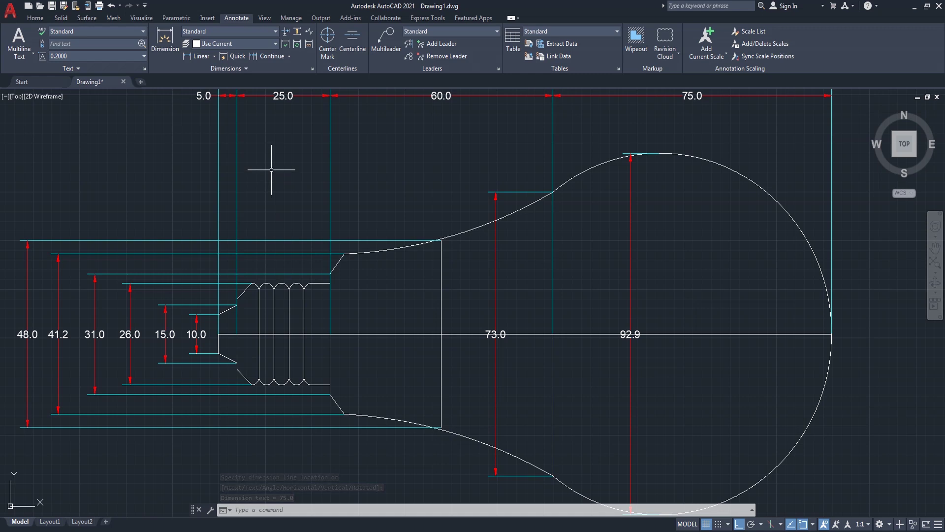
Step: Place a 4.0 thread-width dimension below the threaded base and re-centre the bulb
right_click(271, 169)
click(290, 175)
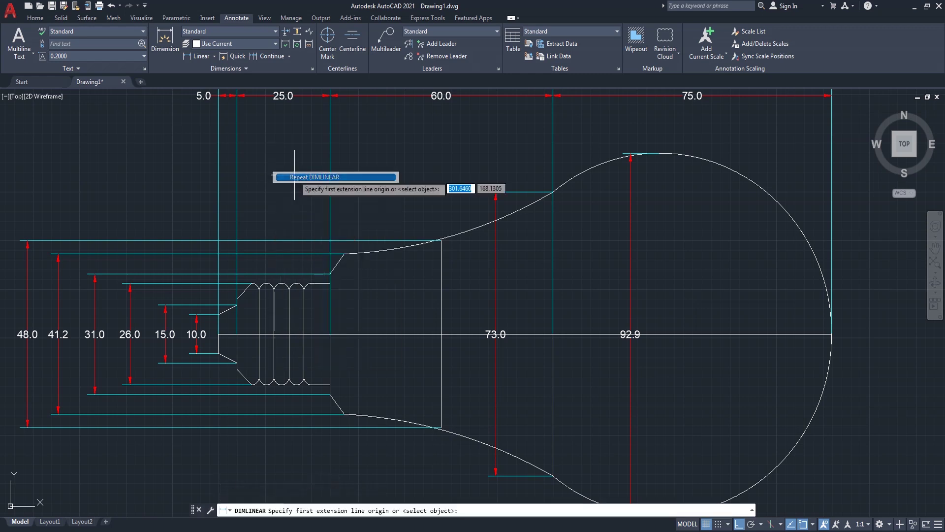
click(258, 377)
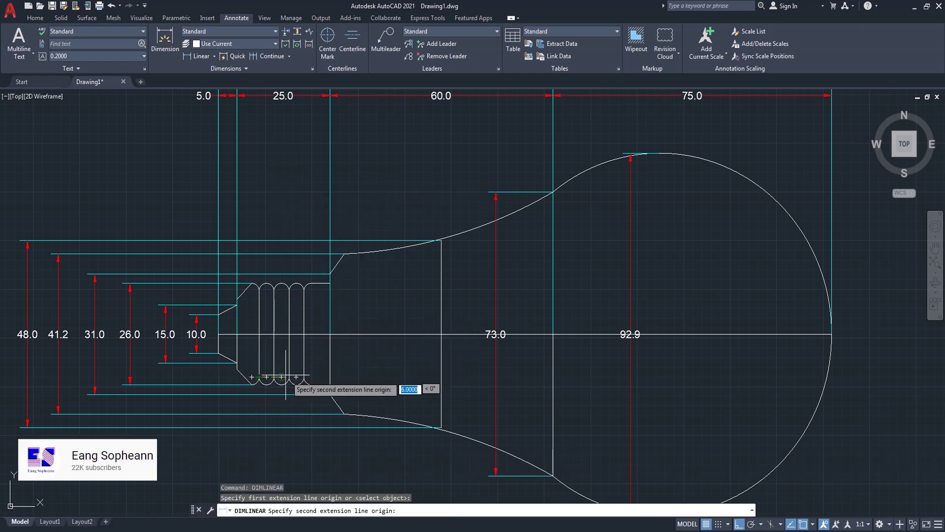
click(281, 377)
middle_drag(282, 443, 290, 380)
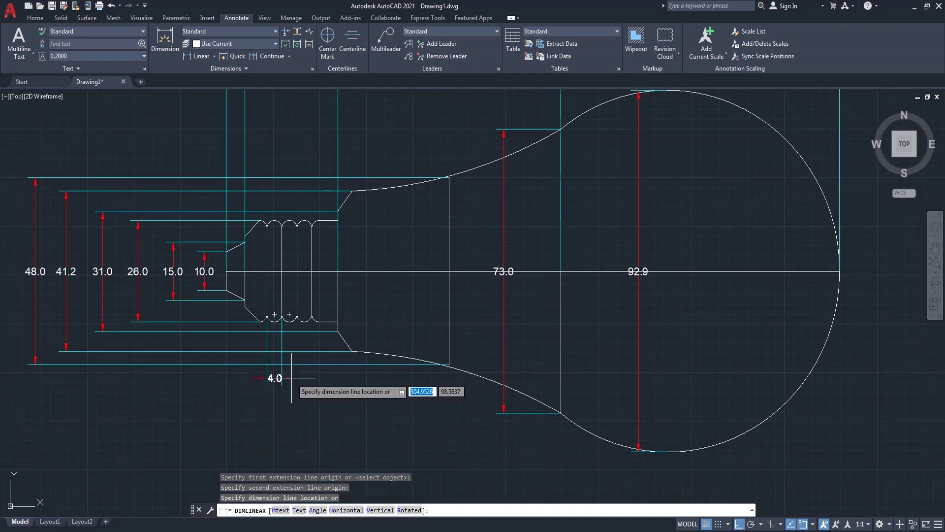
click(281, 423)
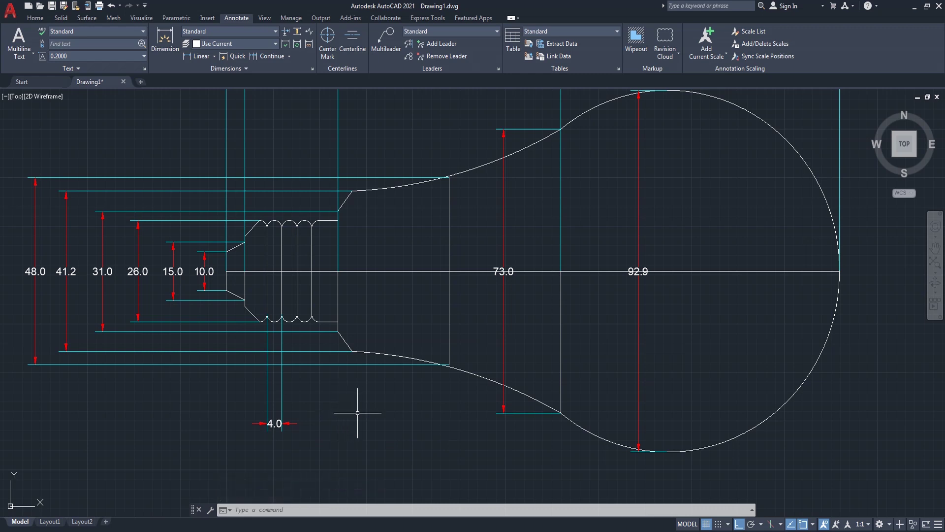
scroll(357, 413, down, 2)
middle_drag(378, 419, 468, 397)
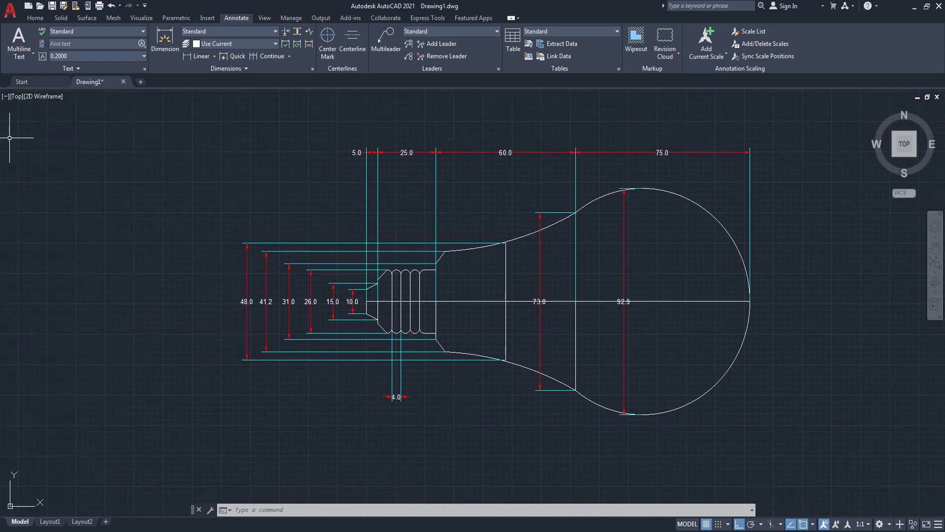
click(36, 19)
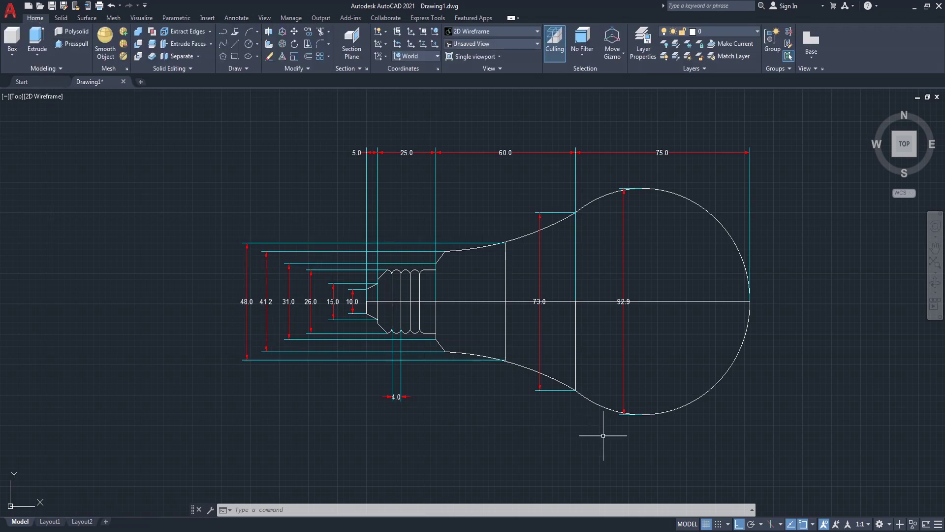
Step: Switch to the SW isometric view and set the UCS to Left
scroll(577, 295, up, 2)
scroll(577, 294, down, 2)
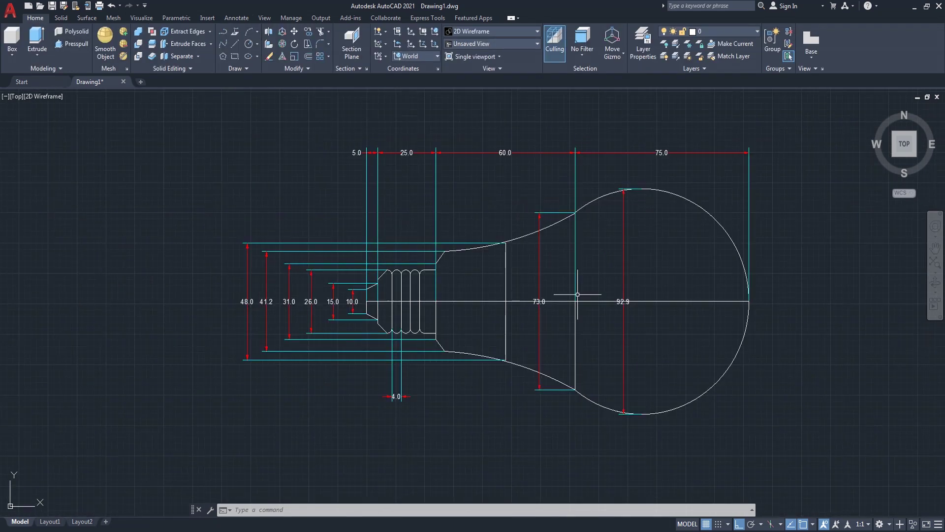
mouse_move(891, 161)
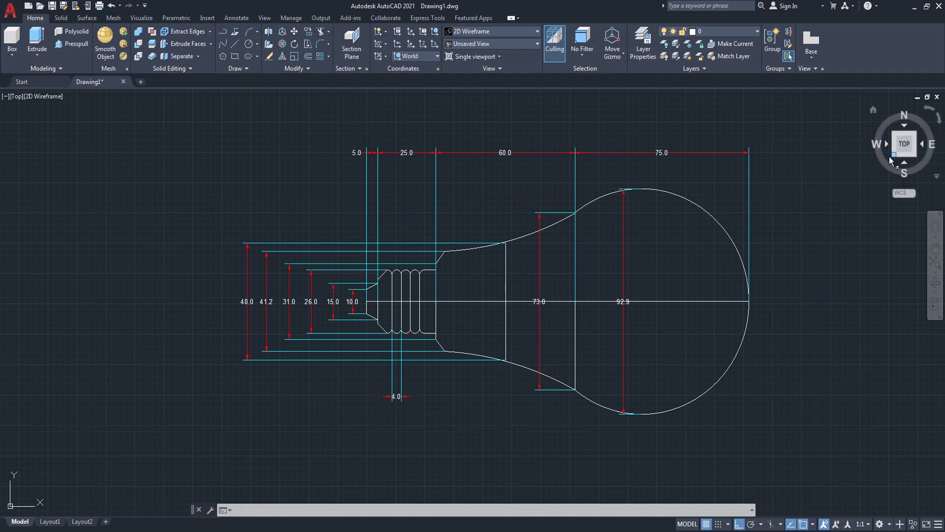
click(892, 158)
scroll(490, 315, up, 2)
scroll(485, 312, up, 4)
middle_drag(486, 312, 486, 255)
scroll(487, 255, down, 2)
middle_drag(485, 286, 483, 295)
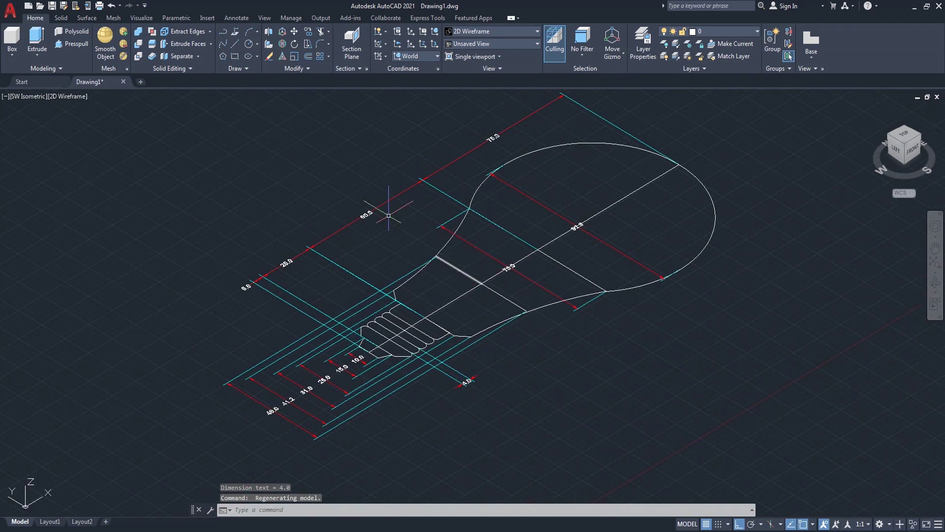
click(436, 55)
click(419, 104)
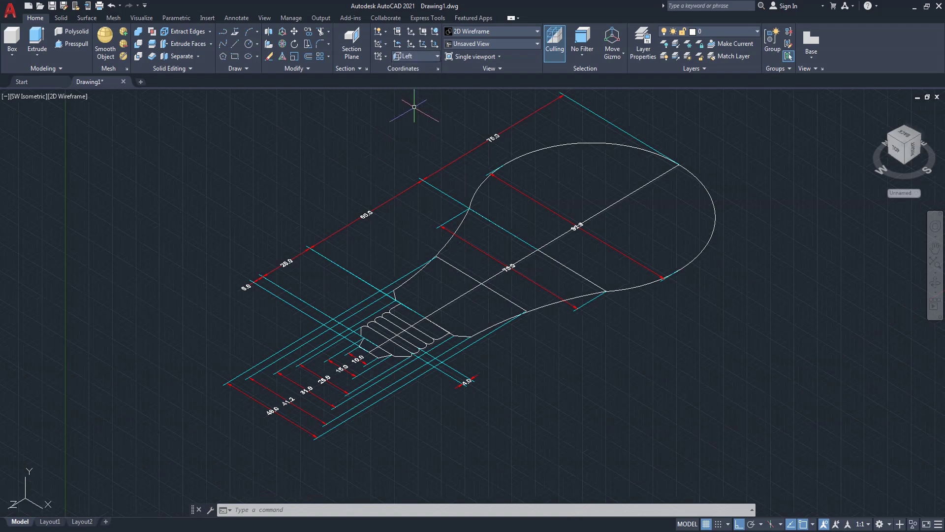
Step: Draw a 39-diameter circle centred on the axis at the neck
scroll(427, 296, up, 2)
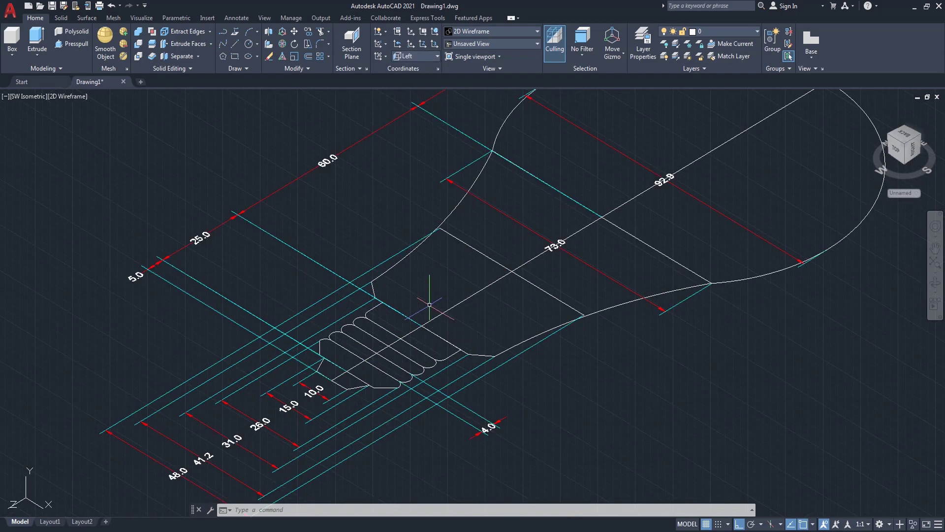
text(C)
key(Return)
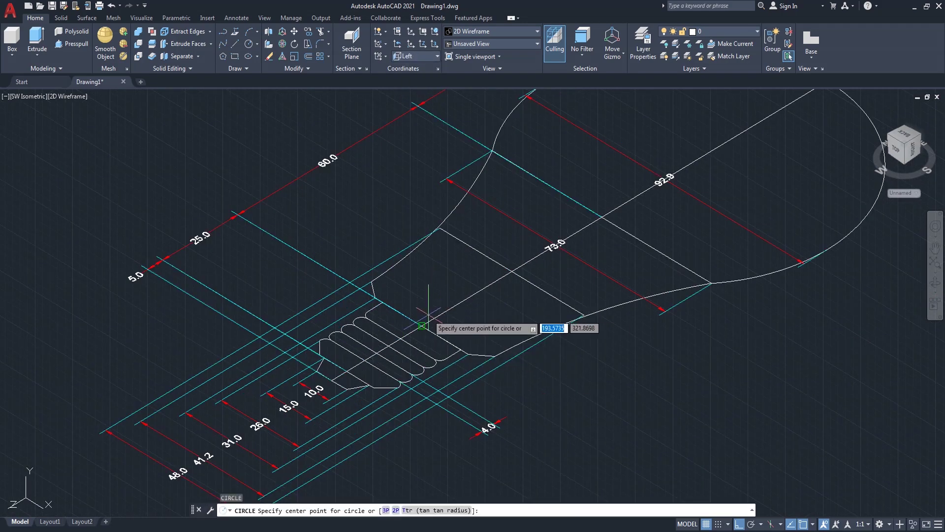
click(422, 325)
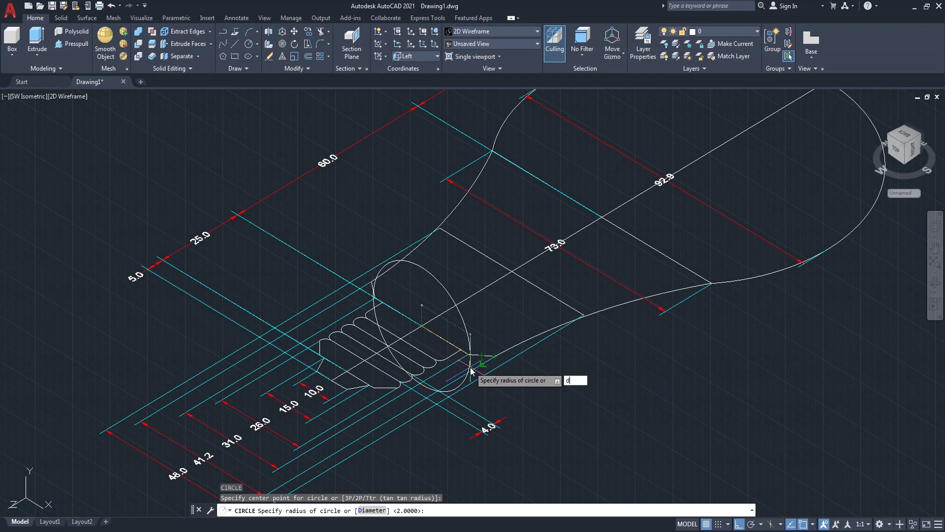
text(d)
key(Return)
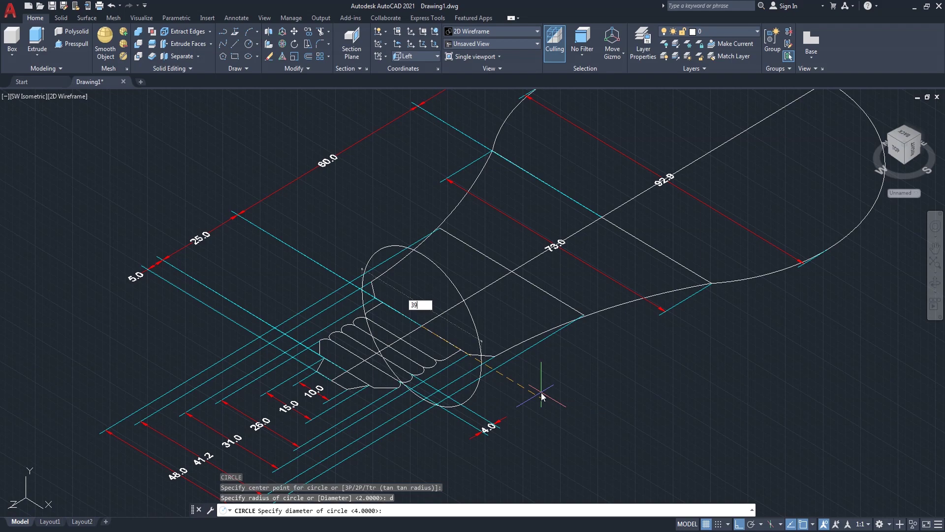
key(Return)
Step: Draw a circle centred on the 73.0 line, sized to the bulb's outline
scroll(517, 381, down, 1)
scroll(432, 223, up, 2)
scroll(432, 223, down, 1)
right_click(394, 177)
click(401, 184)
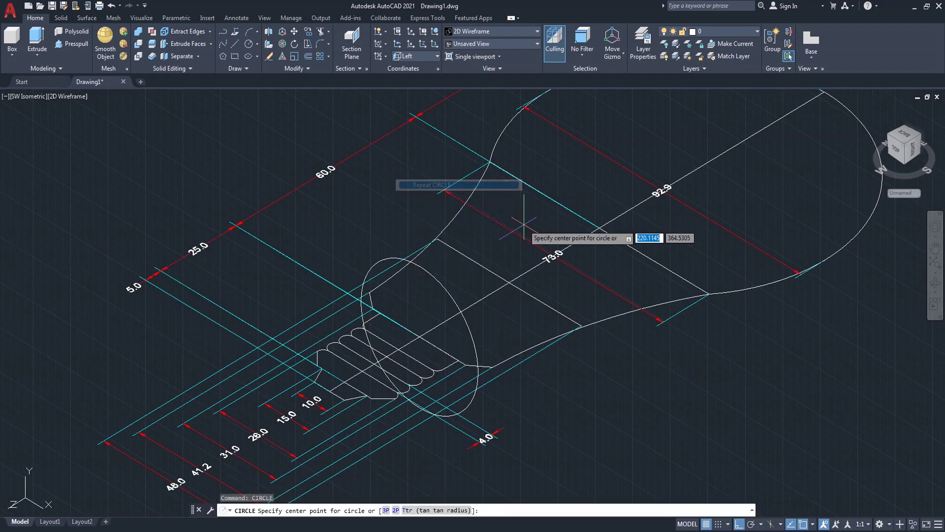
click(599, 228)
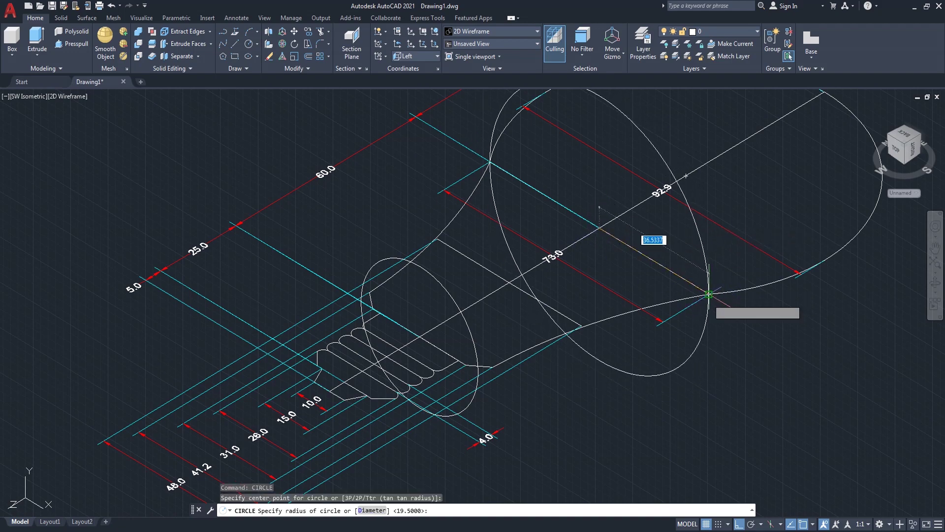
click(708, 295)
scroll(443, 276, down, 2)
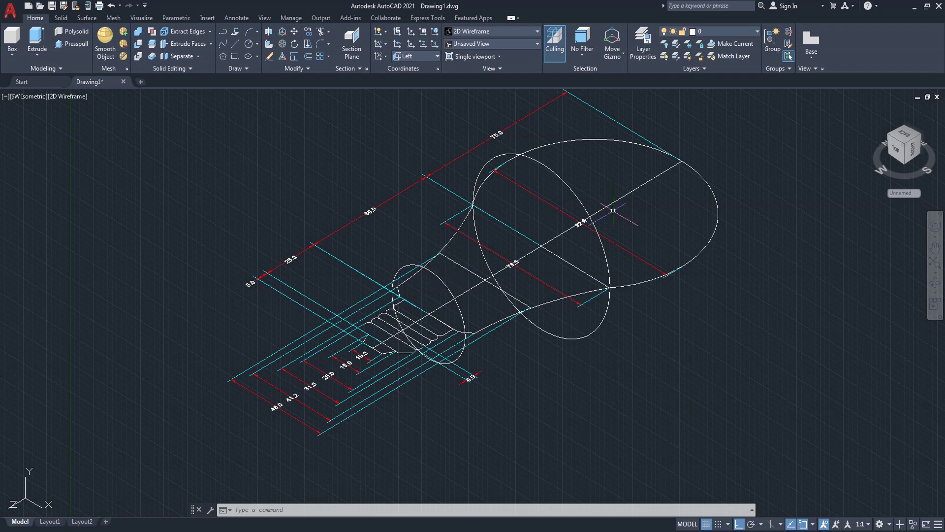
Step: Reset the UCS to World, switch to the Top view and frame the bulb base
click(436, 56)
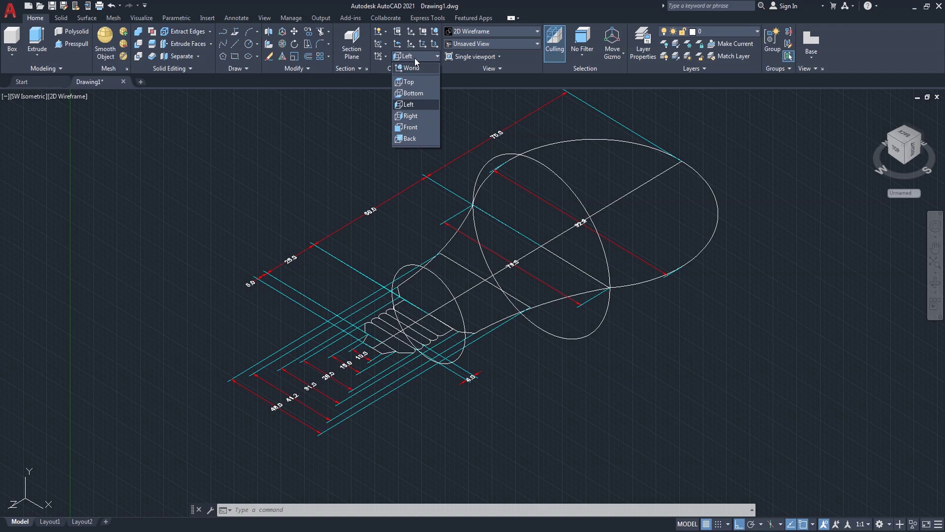
click(412, 67)
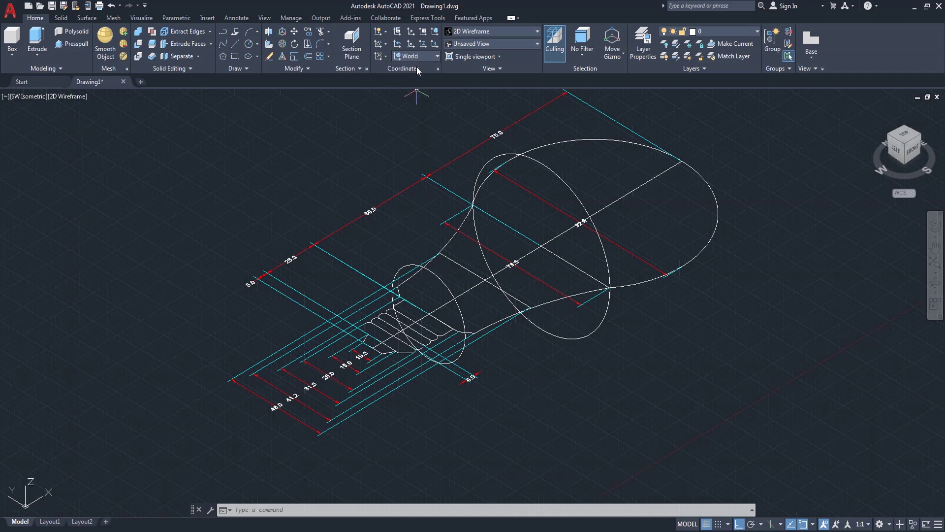
click(904, 135)
scroll(420, 291, up, 4)
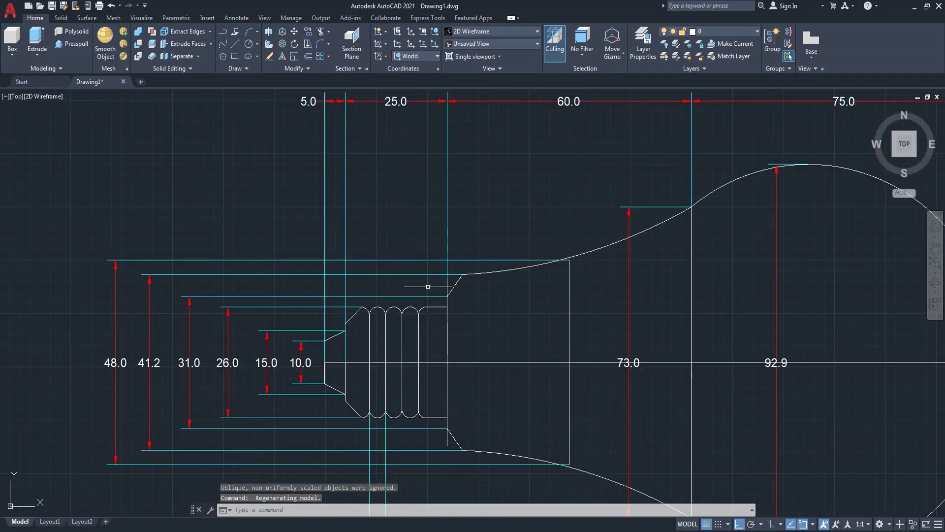
scroll(434, 293, up, 2)
middle_drag(512, 319, 483, 272)
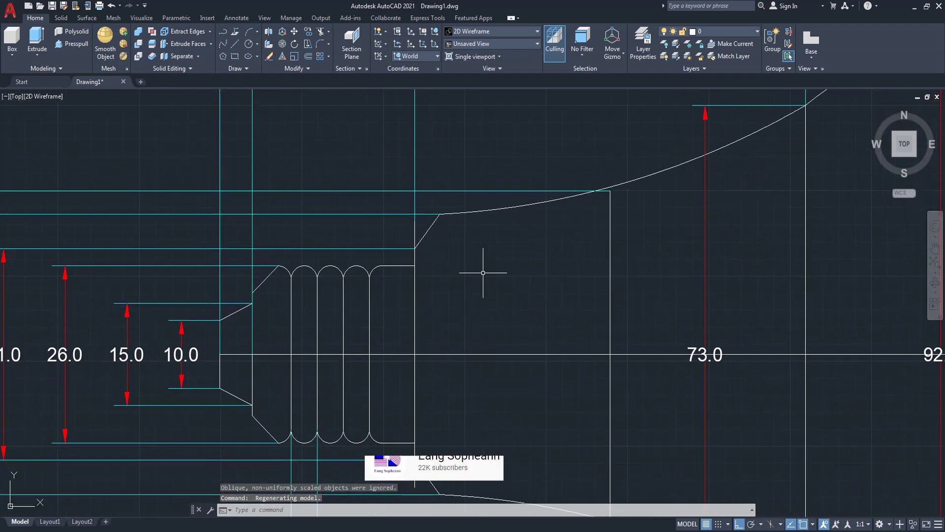
text(PL)
key(Return)
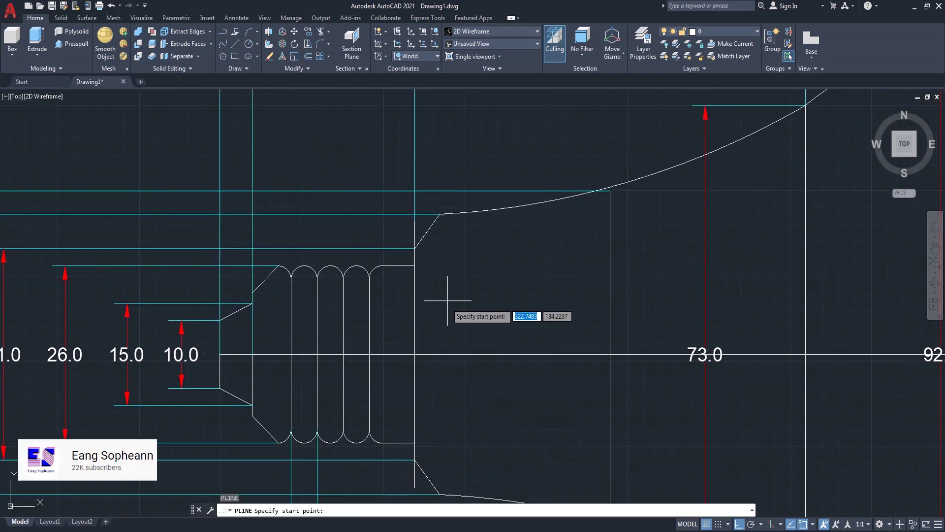
Step: Draw a polyline from the axis rising 19.5, with a short stub back toward the base
click(414, 354)
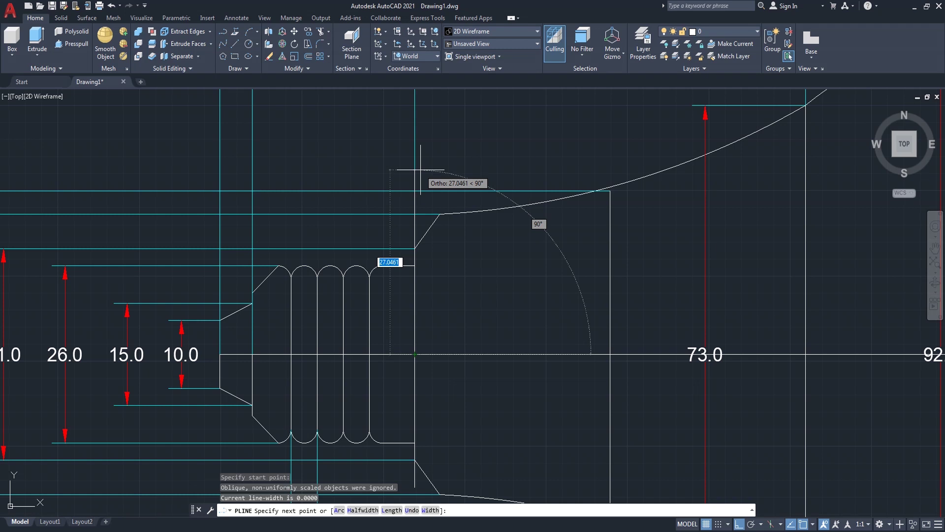
text(19.5)
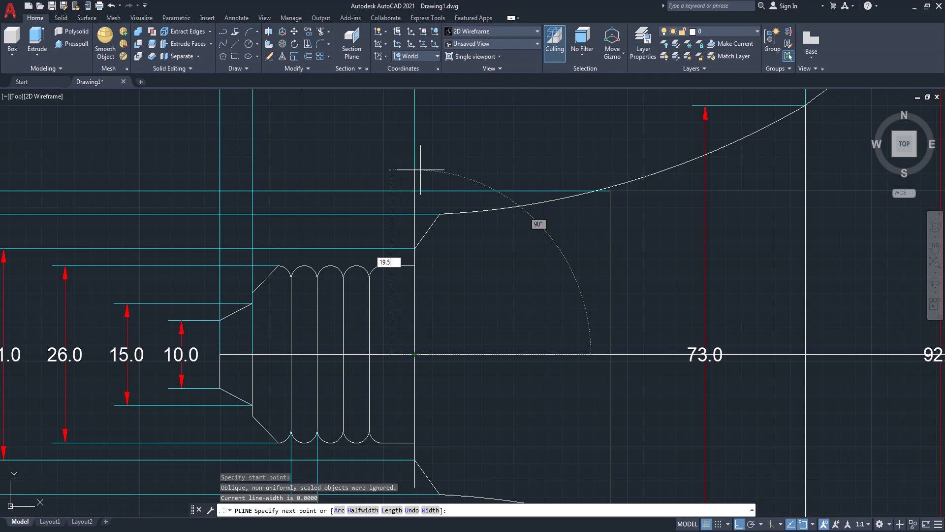
key(Return)
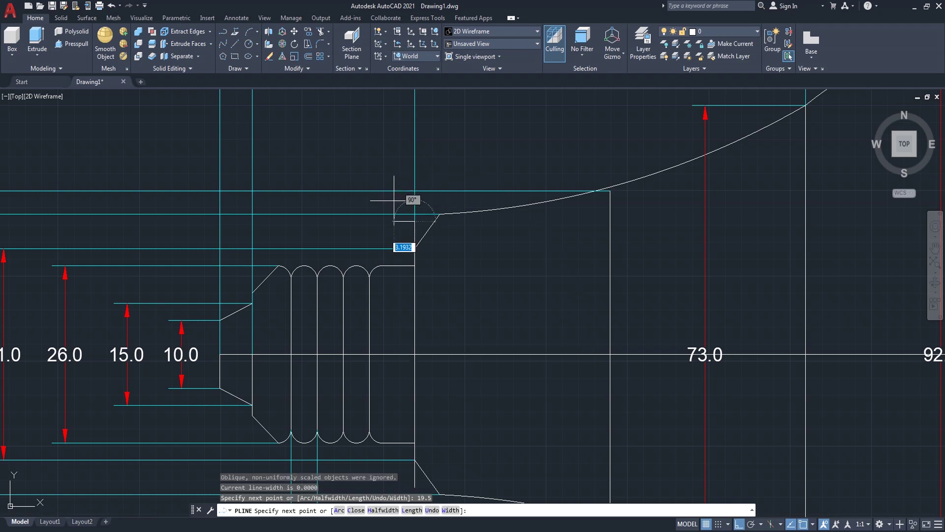
scroll(389, 237, up, 2)
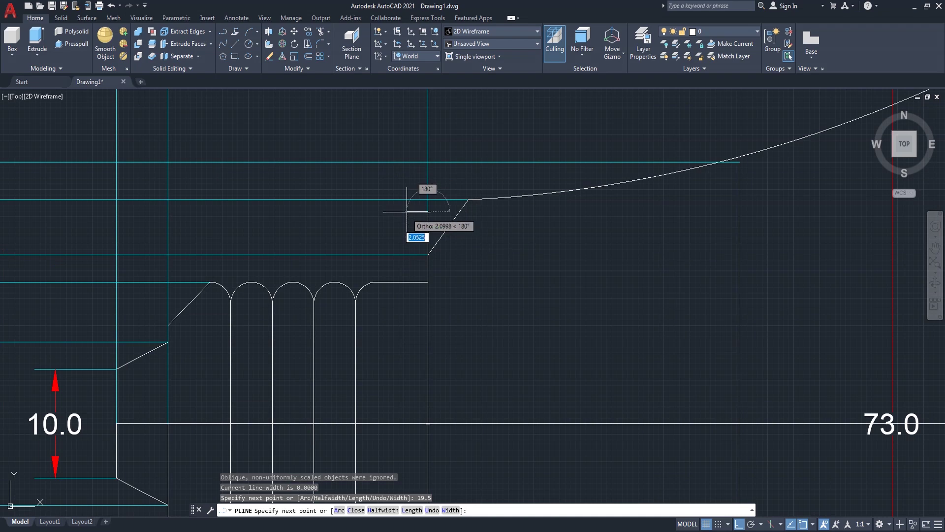
click(406, 213)
key(Return)
scroll(409, 236, down, 2)
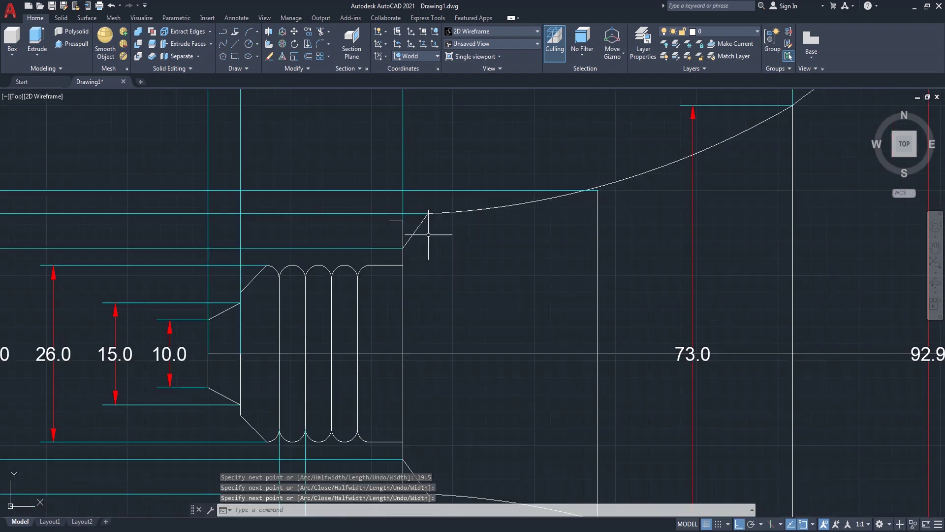
text(Arc)
key(Return)
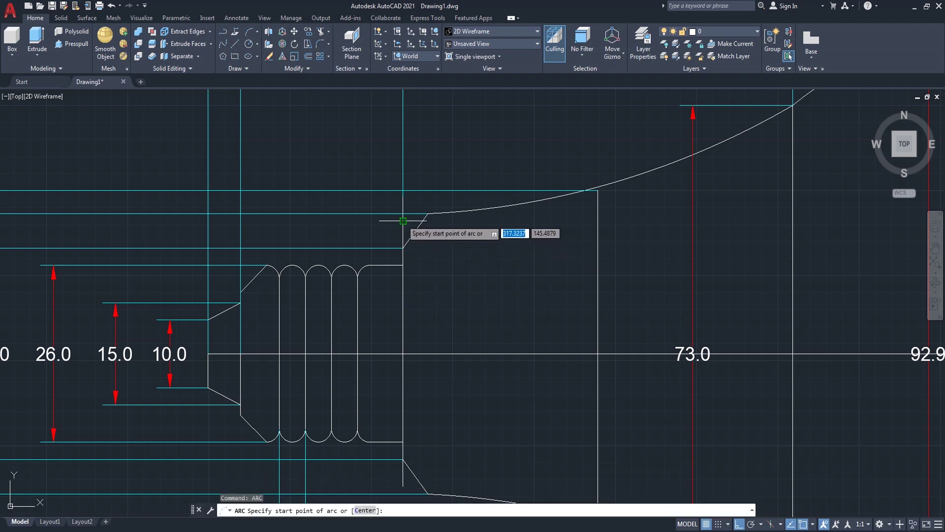
Step: Draw a 3-point upper neck arc from the polyline's top end to the dome
click(417, 221)
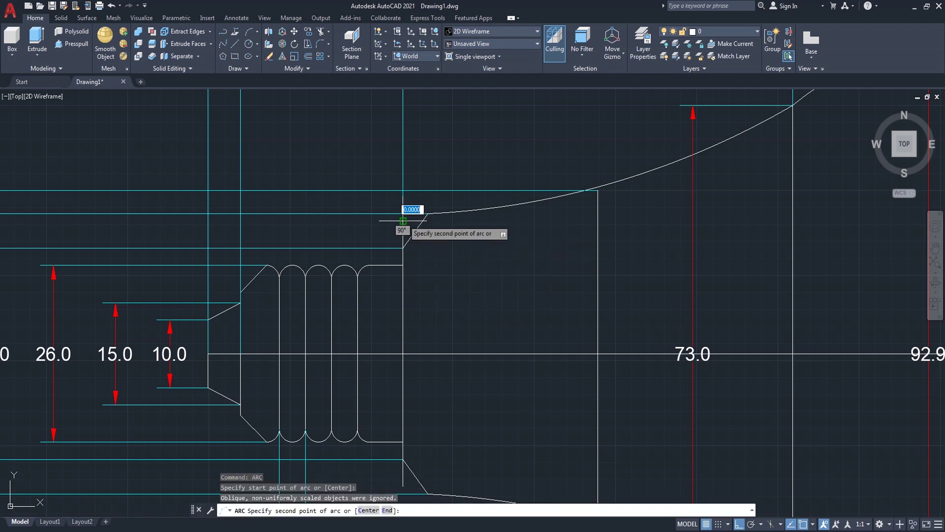
click(597, 191)
scroll(598, 191, down, 2)
scroll(571, 206, down, 2)
scroll(615, 207, up, 3)
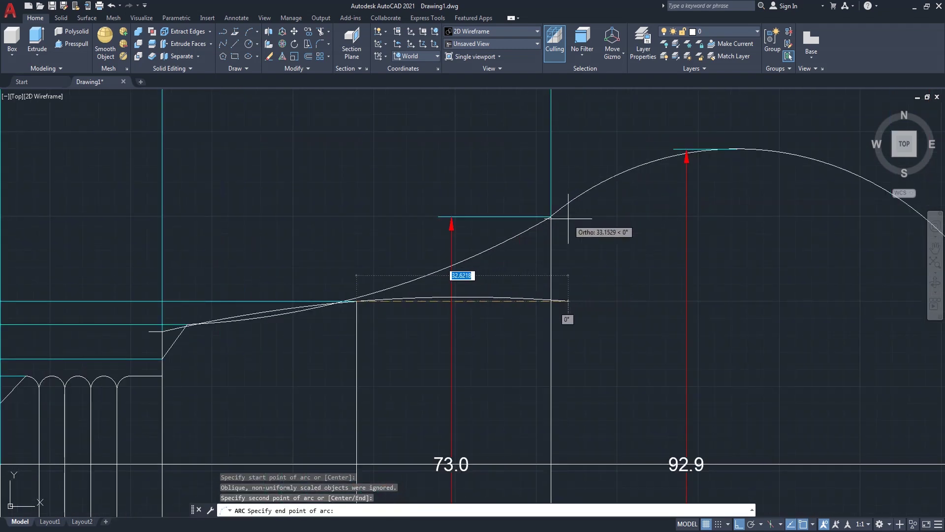
scroll(566, 221, up, 3)
click(550, 211)
scroll(611, 213, down, 4)
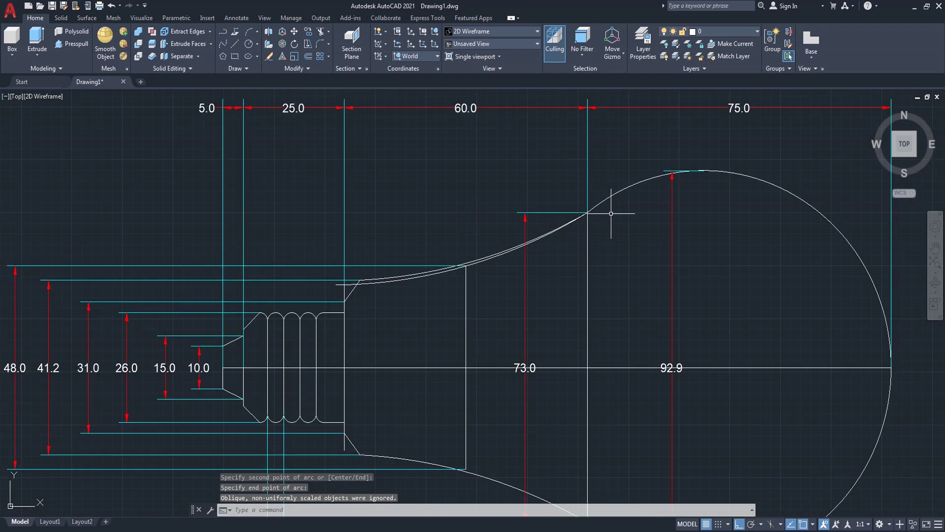
scroll(556, 219, down, 2)
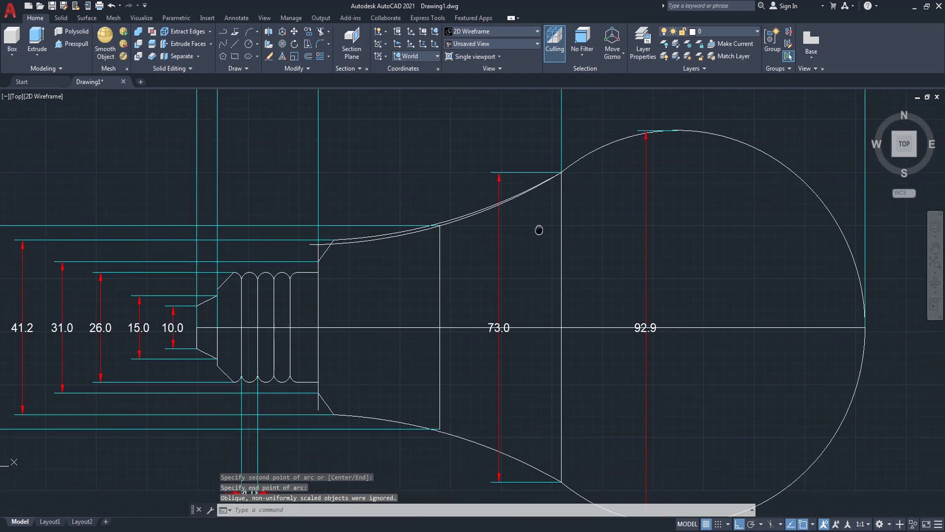
scroll(527, 209, up, 2)
Step: Mirror the upper neck arc about the centre line, keeping the original arc
text(mi)
key(Return)
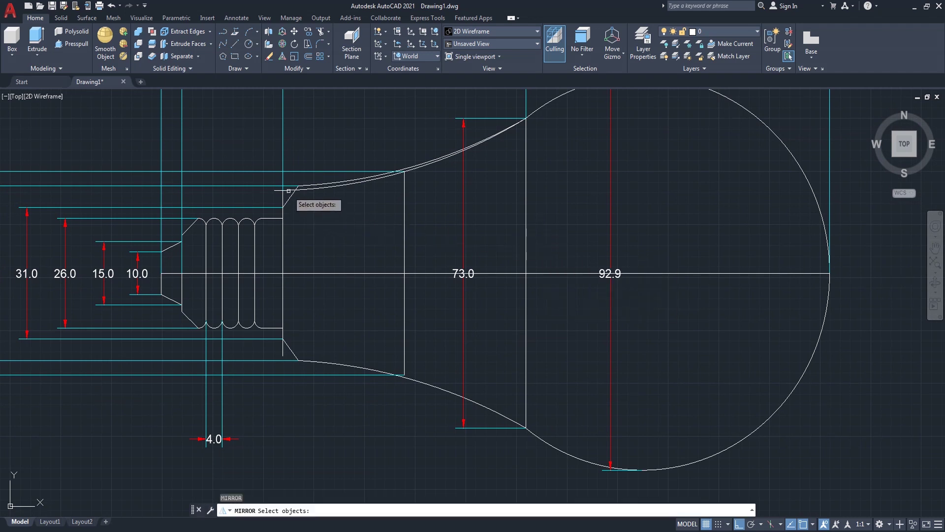
click(289, 191)
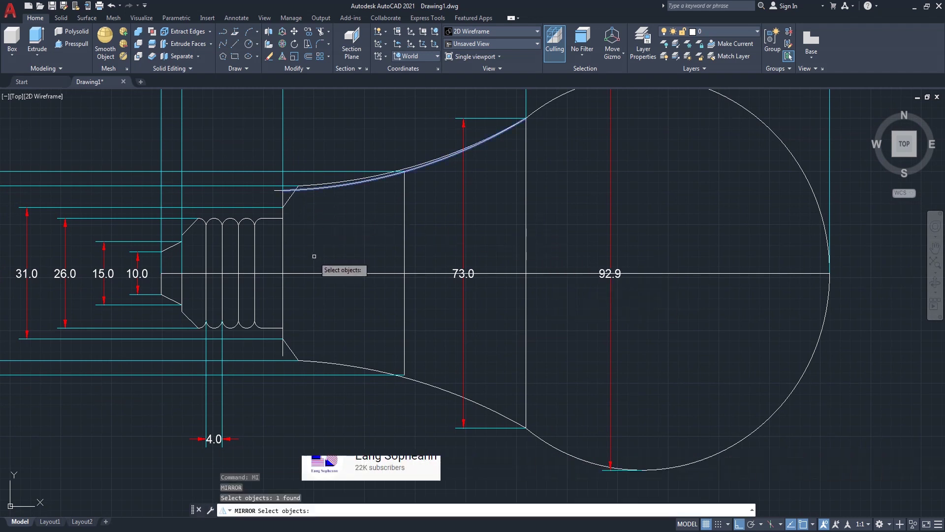
key(Return)
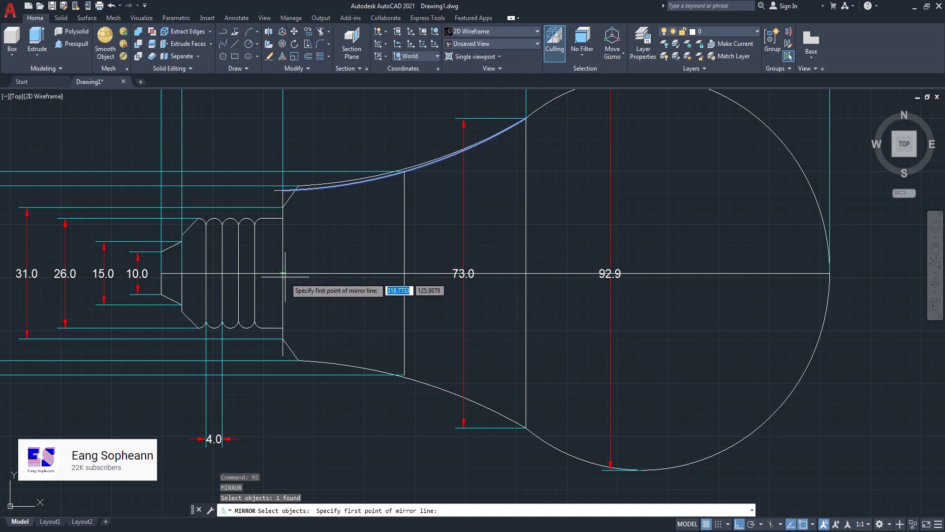
click(282, 273)
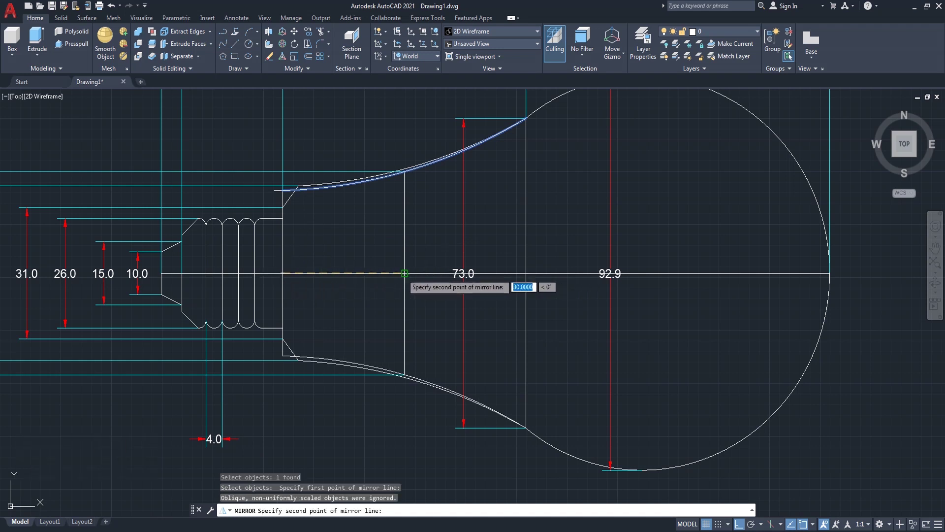
click(426, 273)
key(Return)
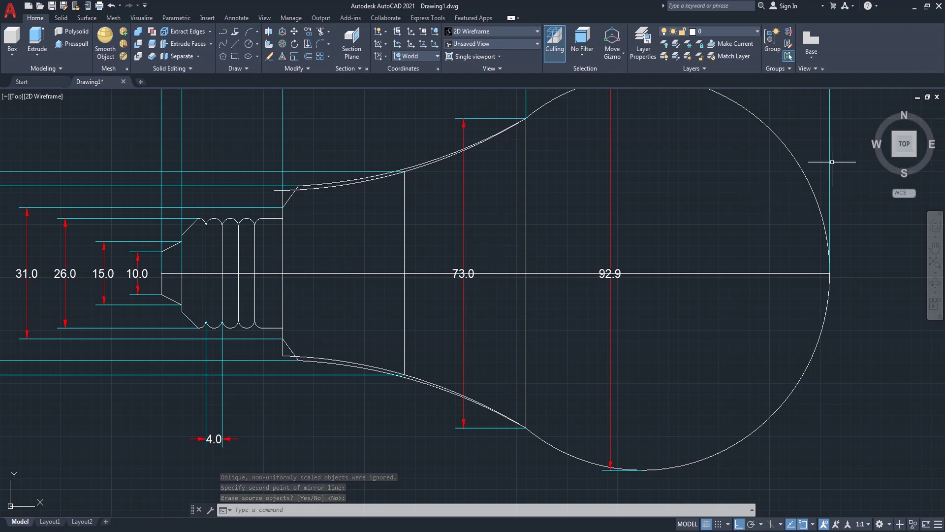
mouse_move(894, 160)
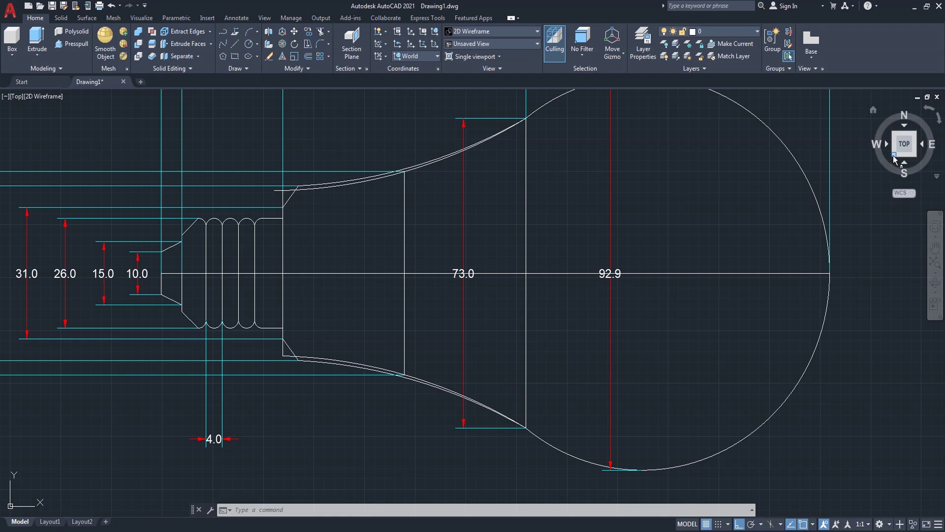
click(894, 157)
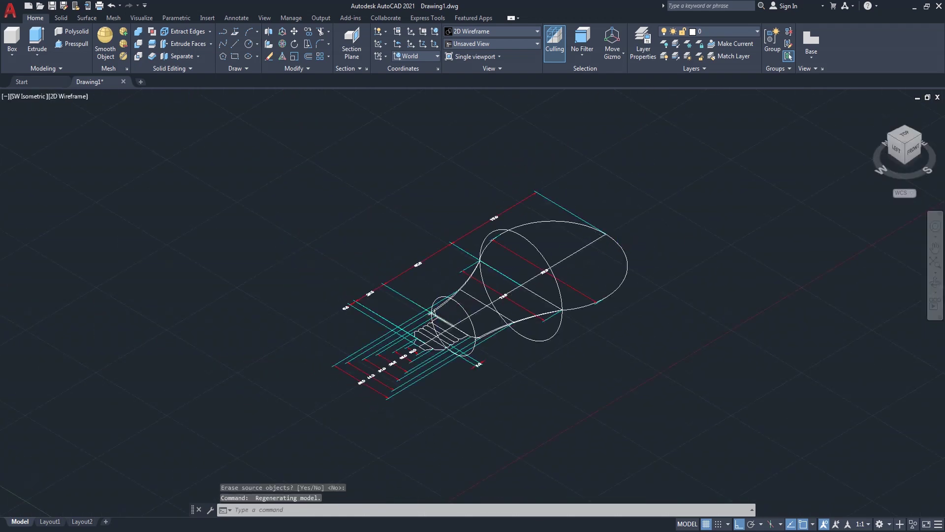
Step: Set the viewport visual style to Shaded in the south-west isometric view
scroll(435, 314, up, 5)
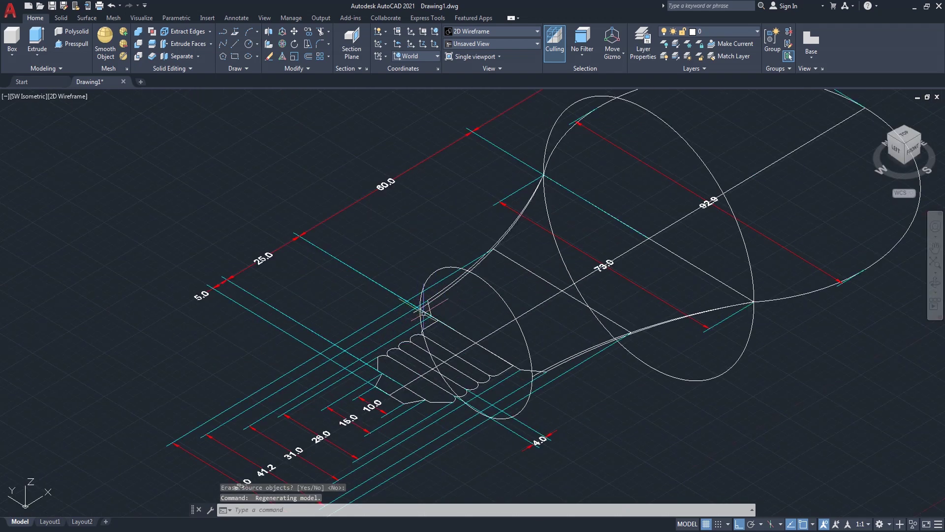
scroll(473, 290, down, 1)
scroll(469, 286, up, 1)
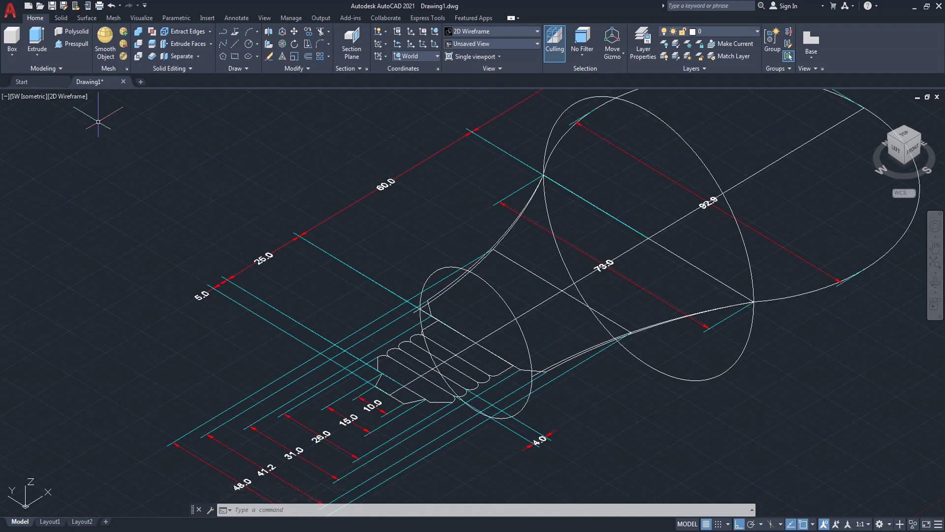
click(82, 97)
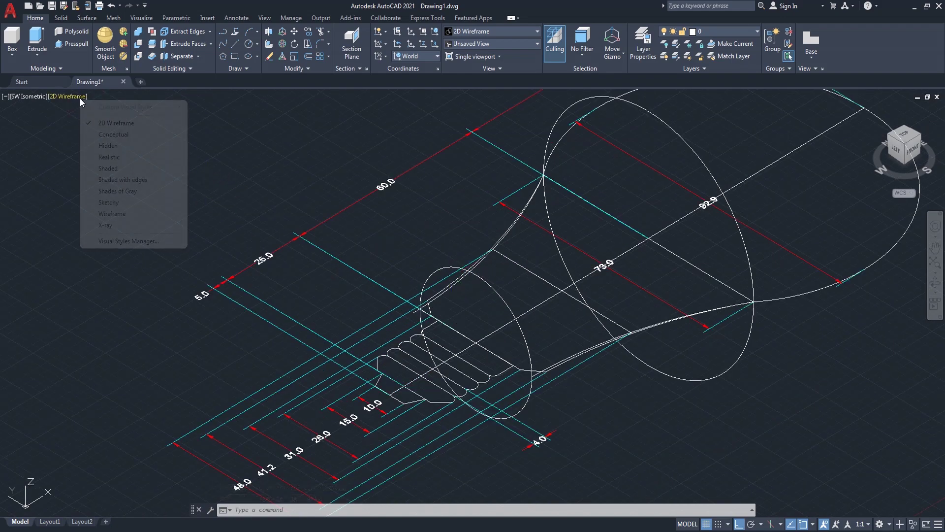
click(123, 169)
text(LO)
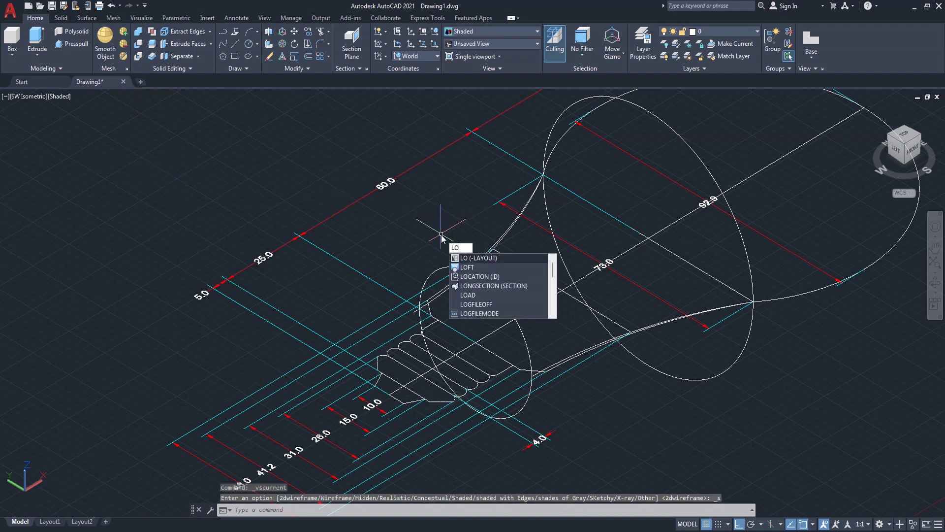
text(ft)
key(Return)
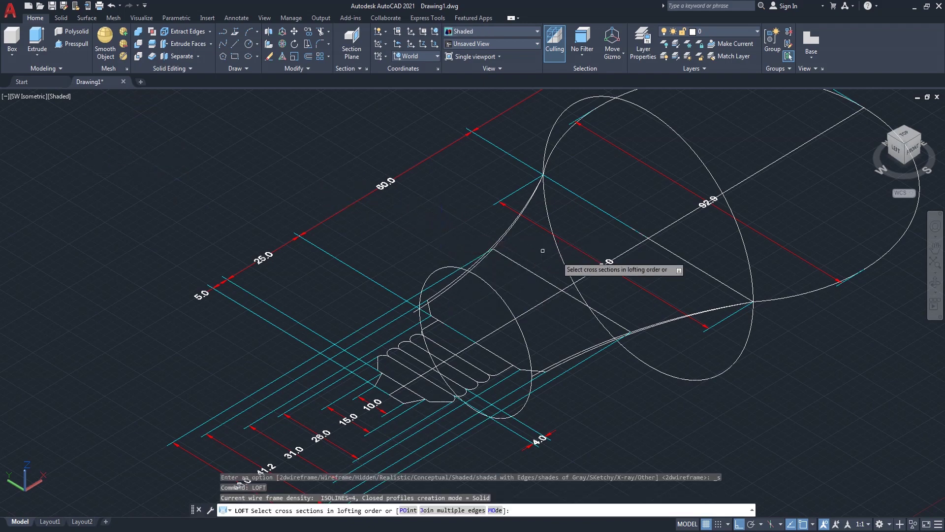
Step: Pick the small and then the large ellipse as loft cross sections
click(502, 304)
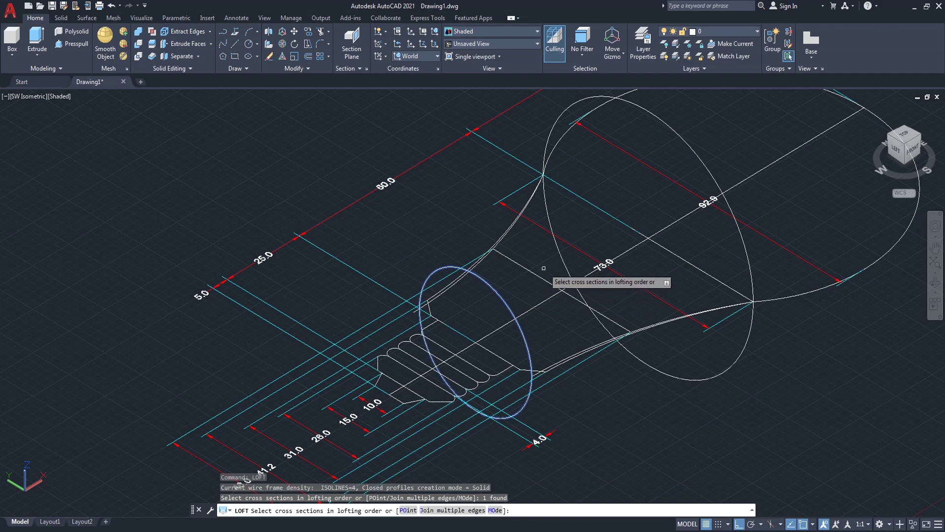
click(558, 251)
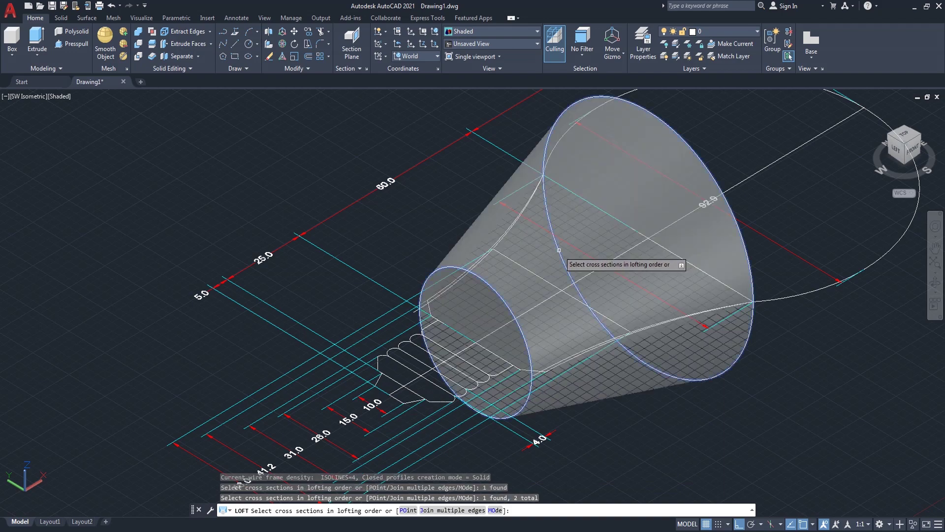
right_click(425, 189)
click(441, 193)
Step: Guide the loft with the upper and lower neck arcs to create the flared neck solid
click(480, 224)
scroll(444, 287, up, 3)
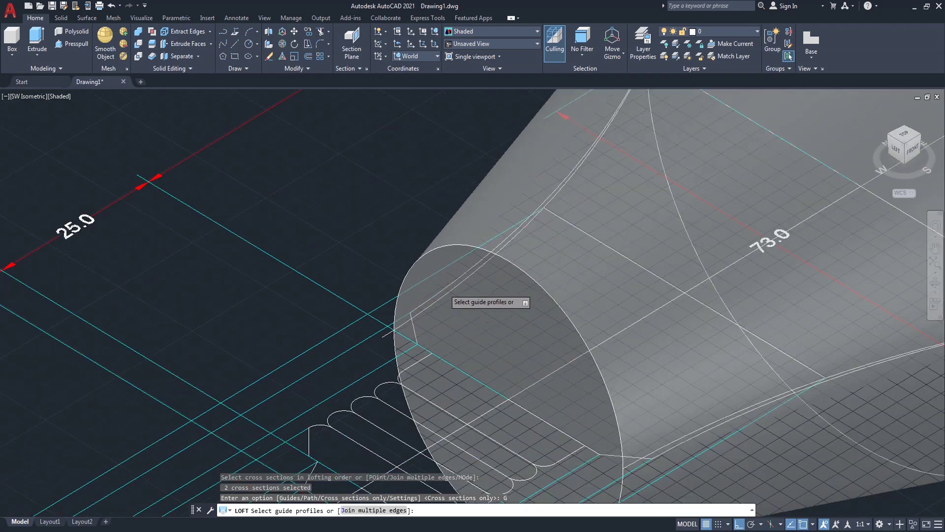
click(444, 287)
scroll(453, 294, down, 2)
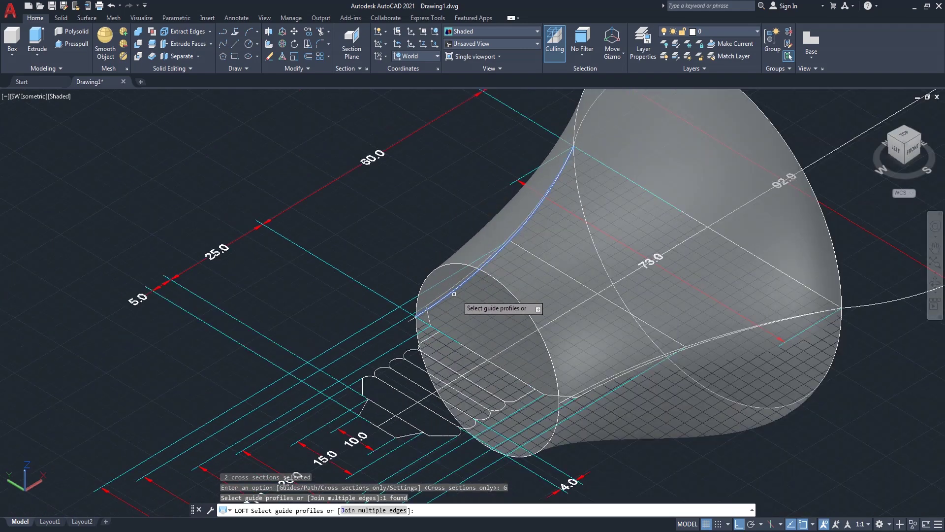
scroll(586, 376, up, 3)
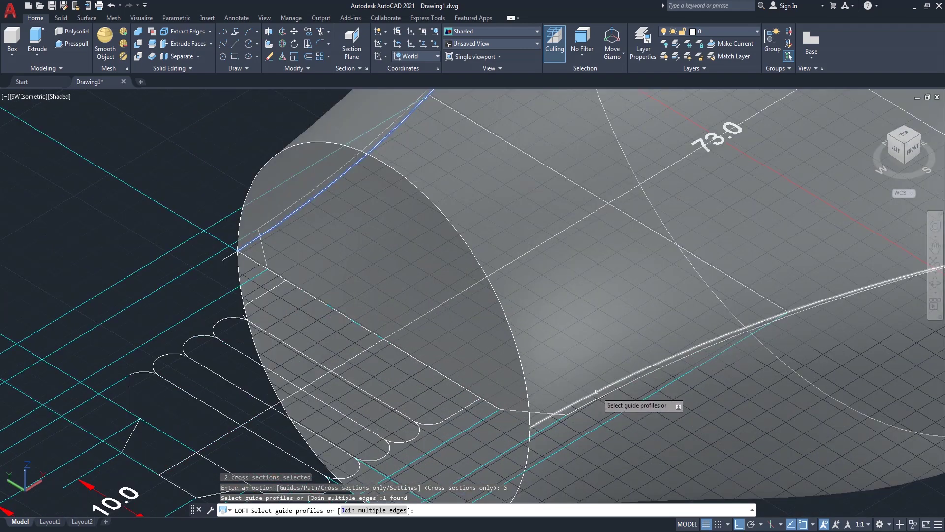
click(596, 391)
scroll(572, 359, down, 3)
key(Return)
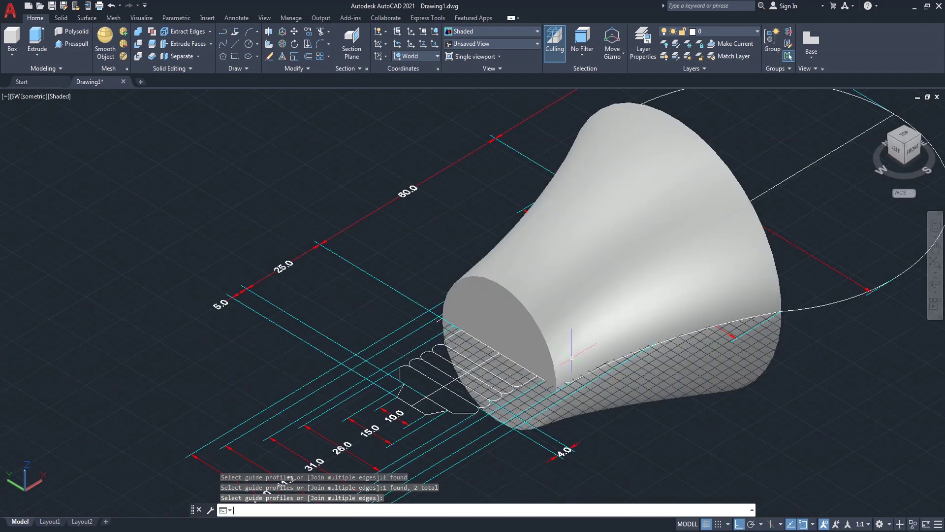
scroll(795, 404, down, 2)
scroll(808, 415, up, 2)
middle_drag(808, 415, 720, 365)
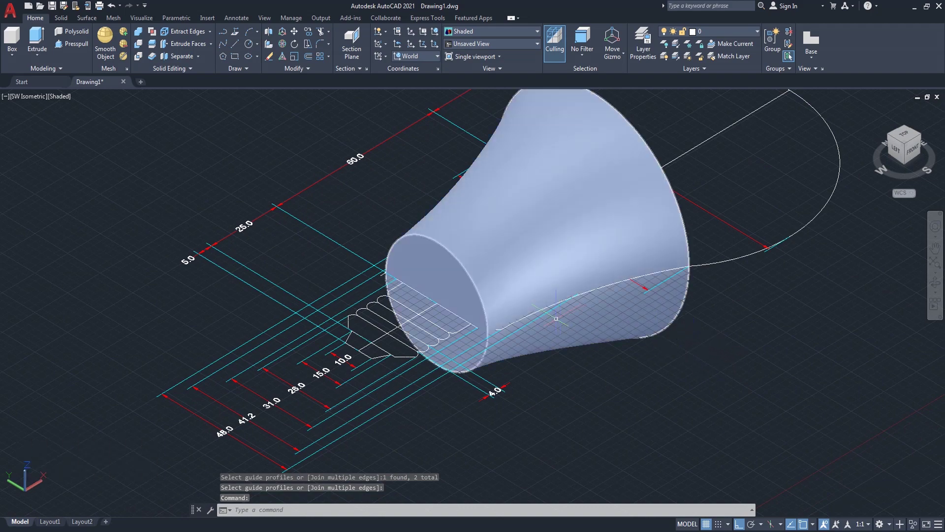
scroll(517, 309, up, 2)
Step: Chamfer the neck's small circular front rim with distances of 4 and 4
text(co)
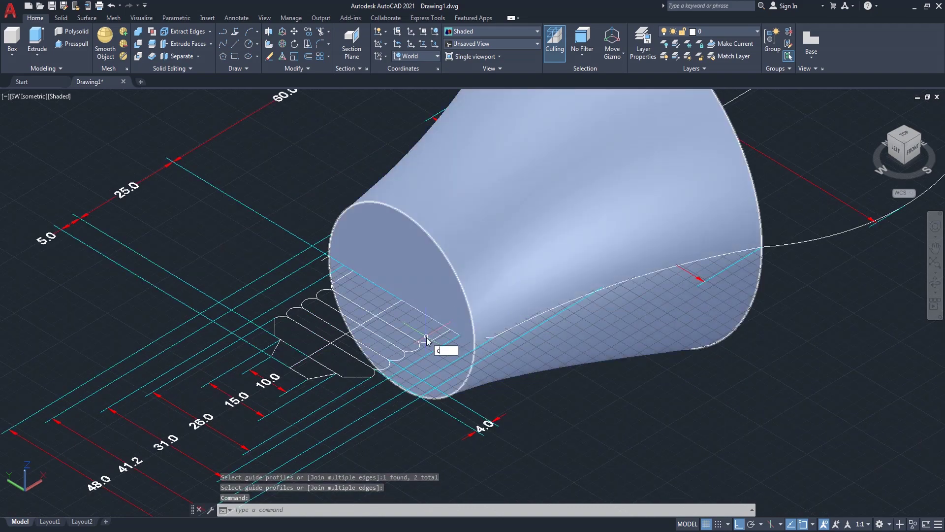
key(Escape)
text(cha)
key(Return)
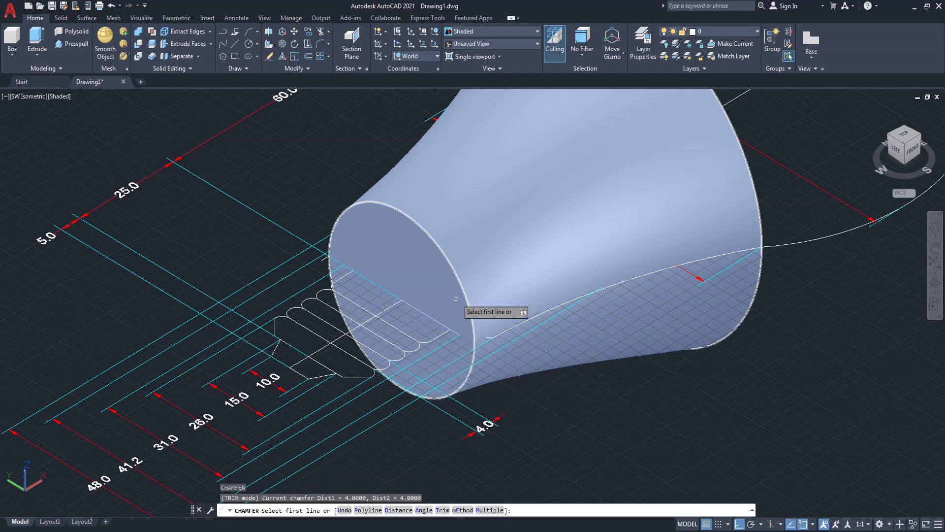
click(460, 295)
click(478, 325)
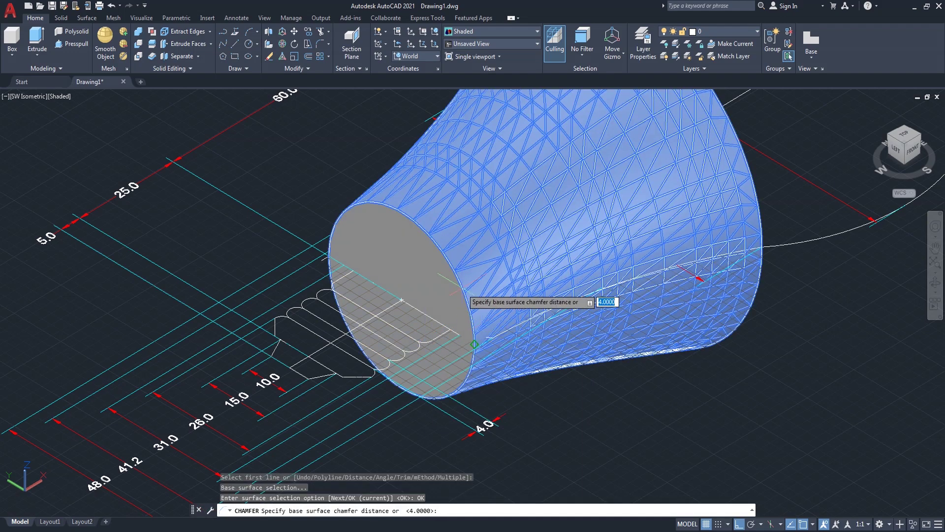
text(4)
key(Return)
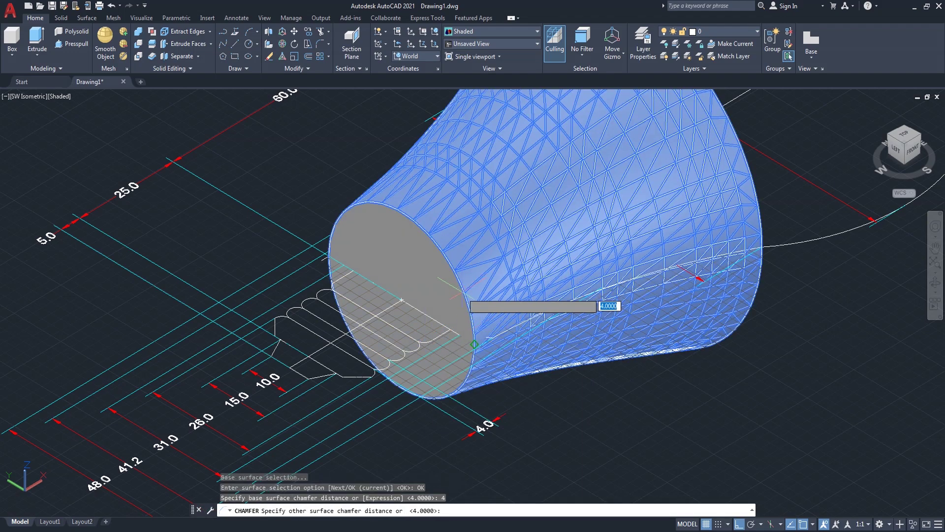
text(4)
key(Return)
click(461, 292)
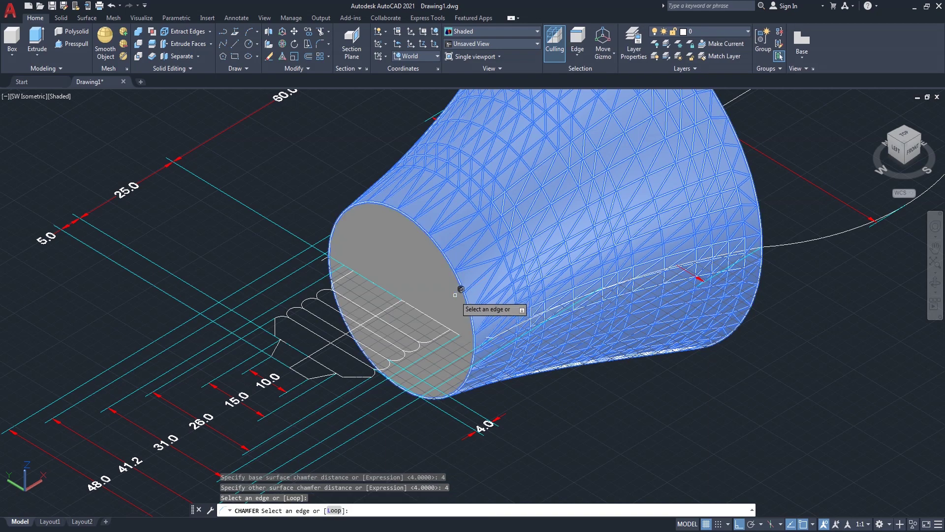
key(Return)
scroll(305, 279, down, 2)
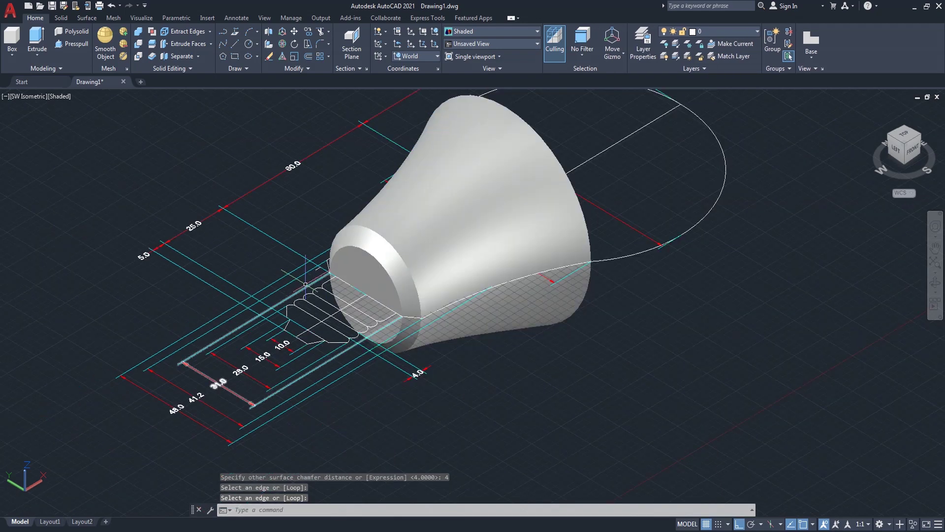
click(933, 282)
mouse_move(690, 298)
mouse_down()
mouse_move(632, 371)
mouse_move(645, 415)
mouse_move(637, 395)
mouse_move(498, 316)
mouse_move(618, 308)
mouse_move(661, 332)
mouse_move(570, 320)
mouse_move(582, 316)
mouse_move(565, 312)
mouse_move(564, 320)
mouse_up()
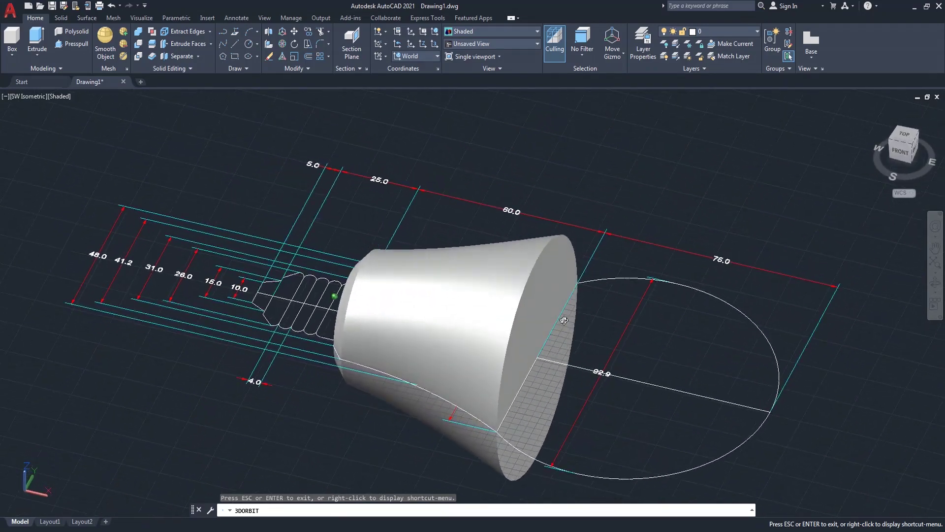
Step: Orbit the view so the lofted neck and the 92.0 dome circle are both visible
middle_drag(564, 320, 541, 260)
right_click(697, 199)
click(724, 211)
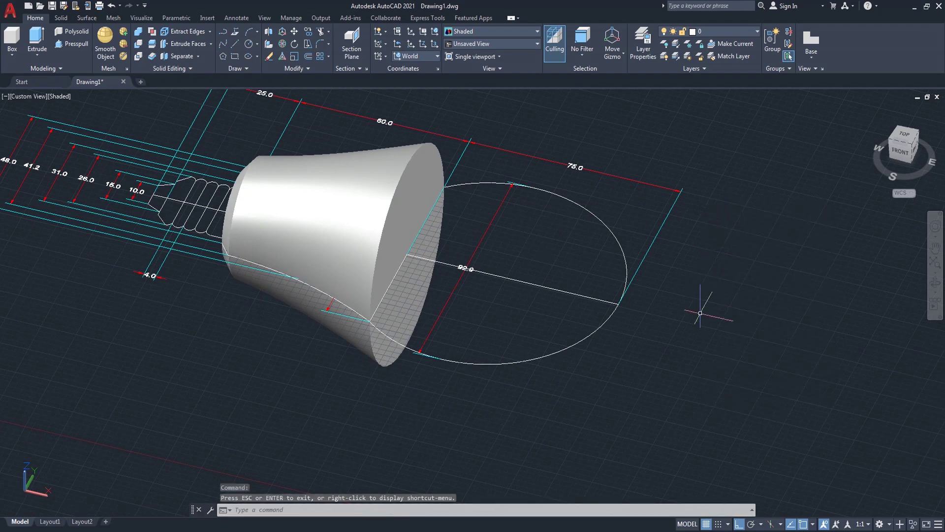
Step: Revolve the dome circle a full 360° about the centre line into a solid globe
text(rev)
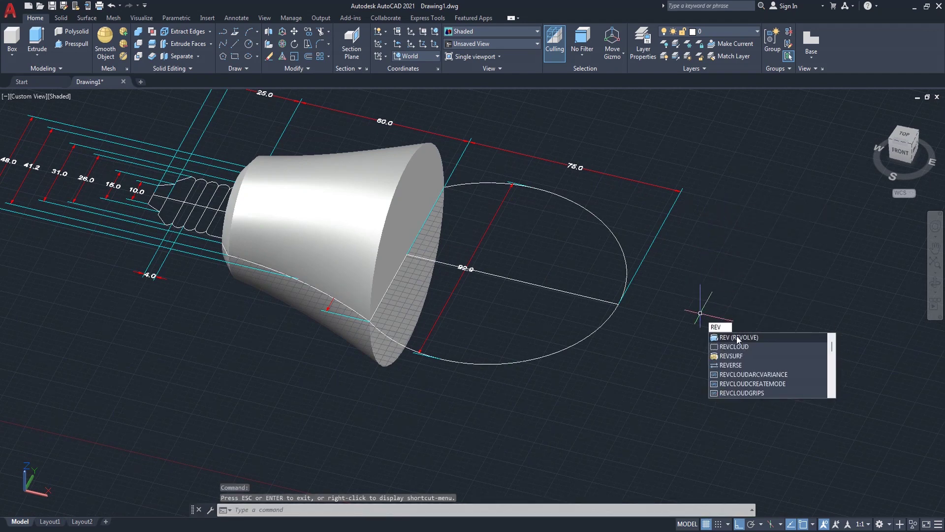
key(Return)
click(628, 295)
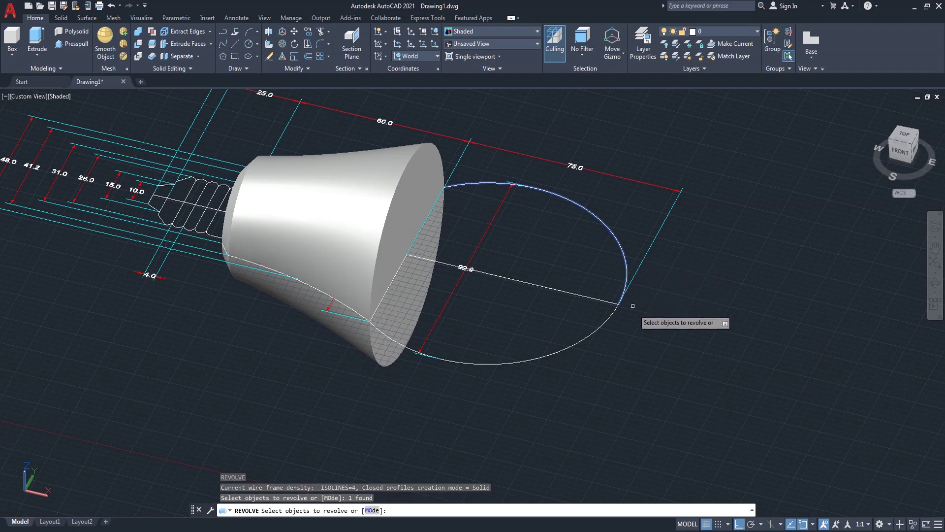
key(Return)
click(618, 303)
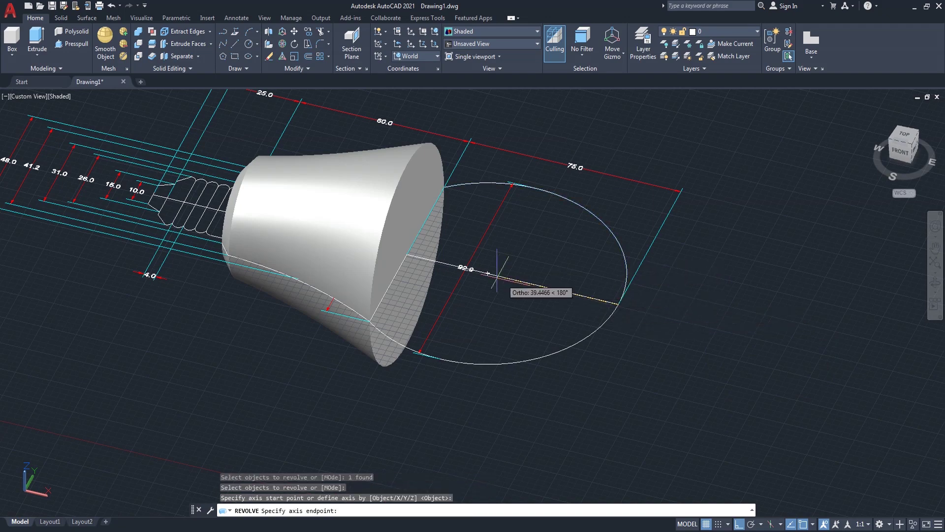
click(487, 273)
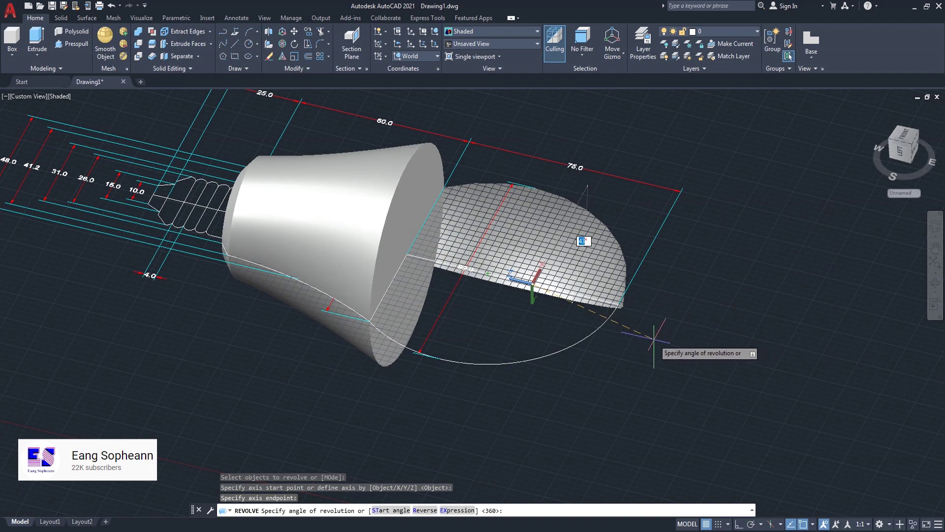
text(360)
key(Return)
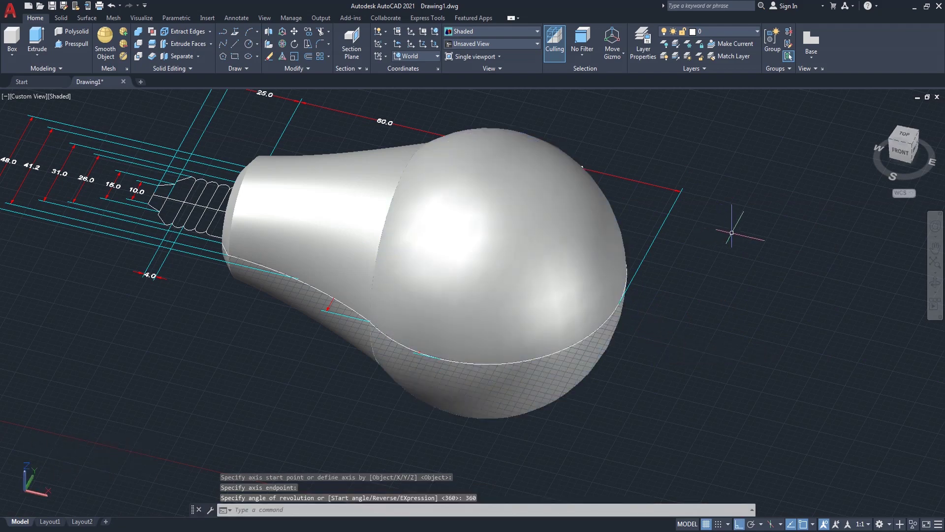
click(935, 284)
mouse_move(791, 296)
mouse_down()
mouse_move(608, 323)
mouse_move(595, 300)
mouse_move(643, 338)
mouse_move(632, 266)
mouse_move(354, 295)
mouse_move(724, 343)
mouse_move(483, 395)
mouse_move(460, 437)
mouse_move(483, 327)
mouse_move(478, 295)
mouse_move(507, 359)
mouse_move(518, 360)
mouse_up()
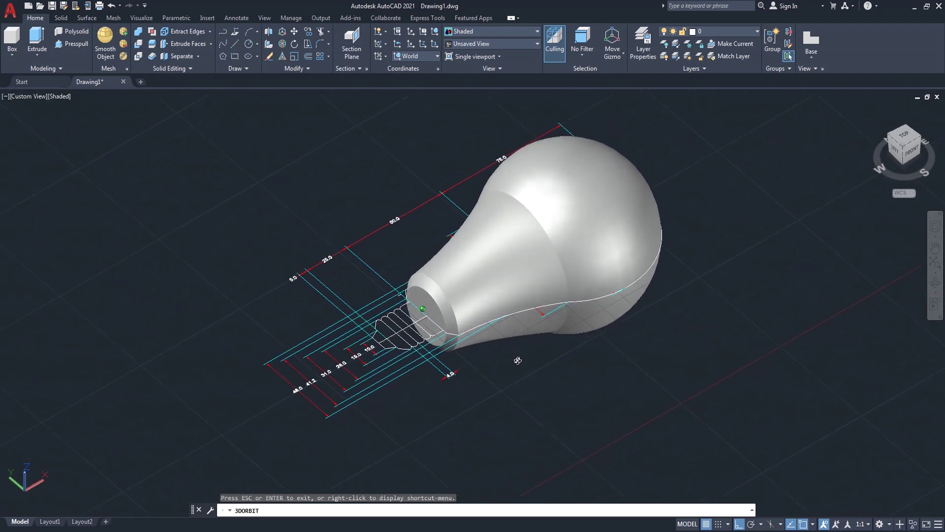
scroll(430, 333, up, 3)
right_click(365, 220)
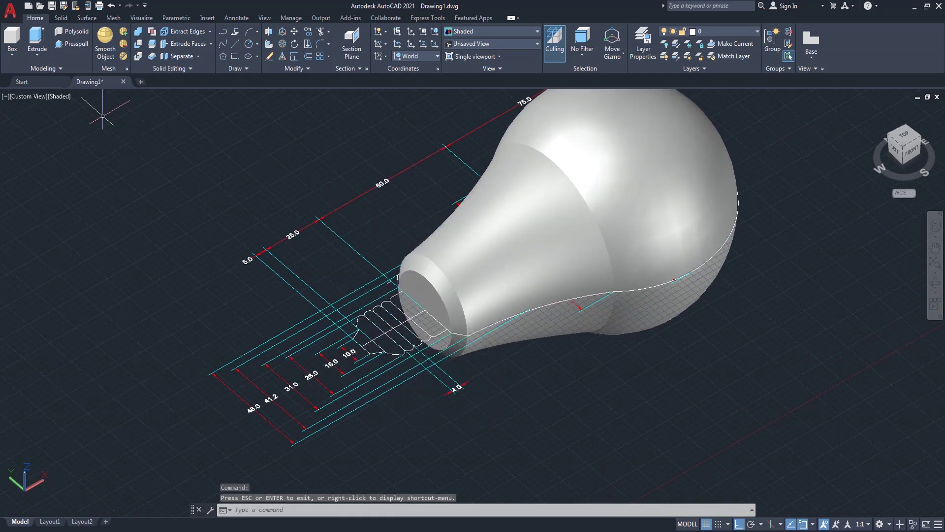
Step: Switch to 2D Wireframe and the top view, zoomed in on the threaded base outline
click(68, 100)
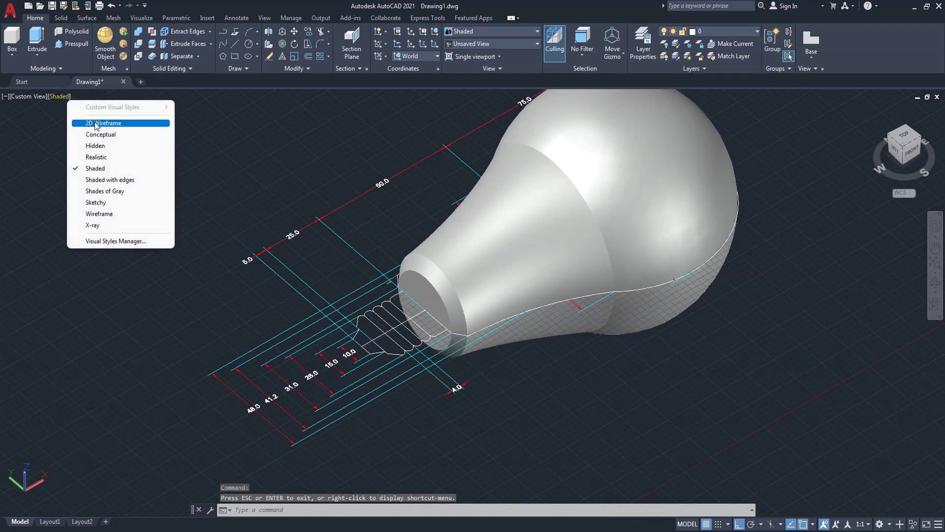
click(96, 122)
mouse_move(904, 137)
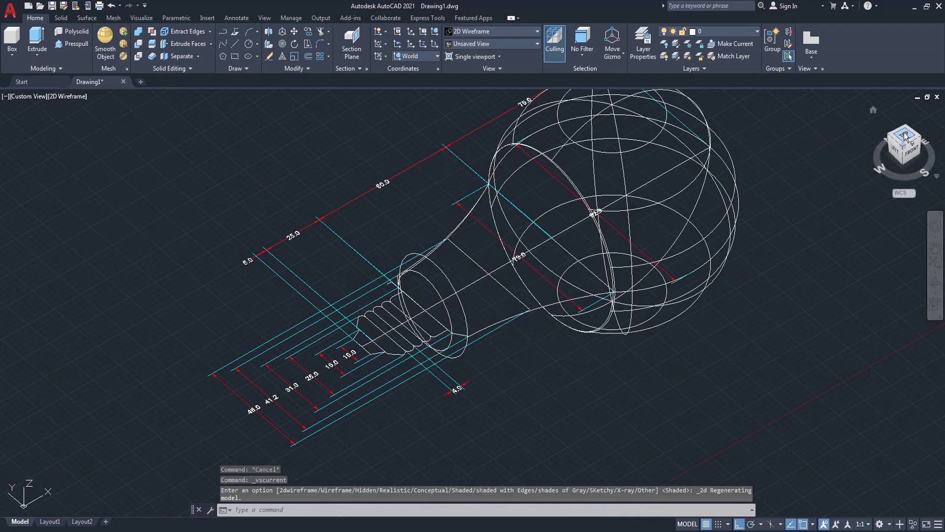
click(904, 132)
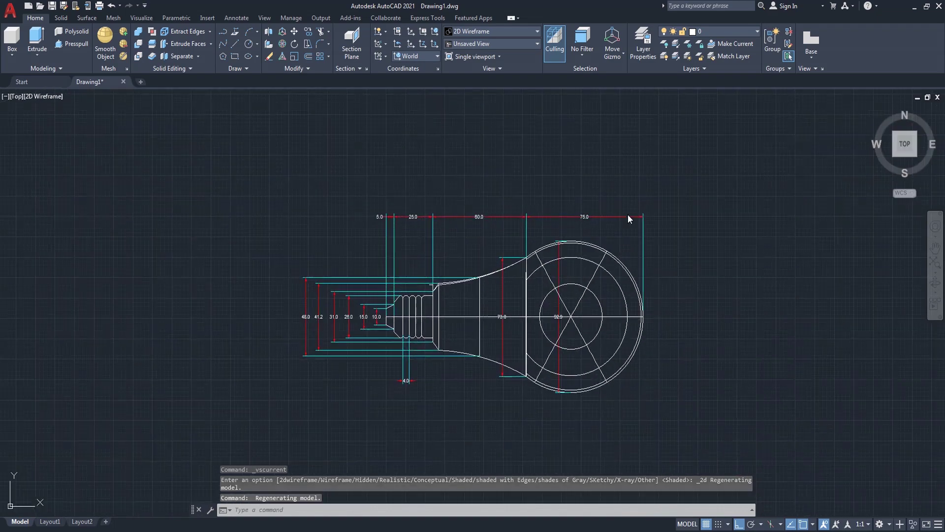
scroll(412, 297, up, 2)
scroll(424, 297, up, 2)
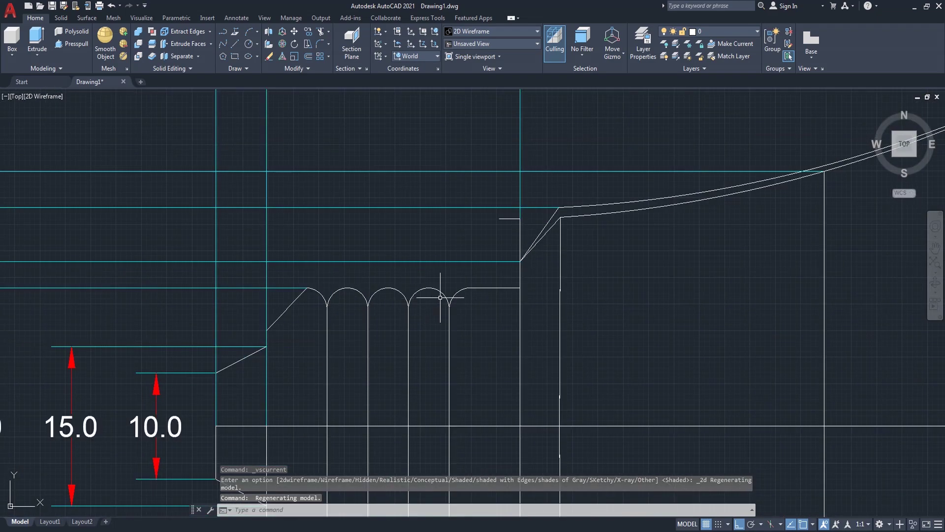
scroll(440, 298, up, 2)
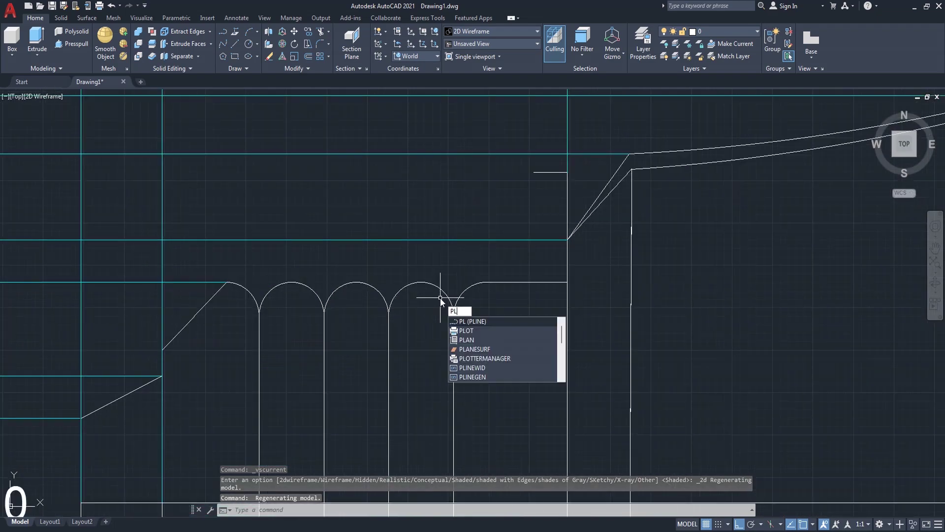
Step: Draw a polyline across the peaks of two adjacent thread arches
key(Return)
click(356, 282)
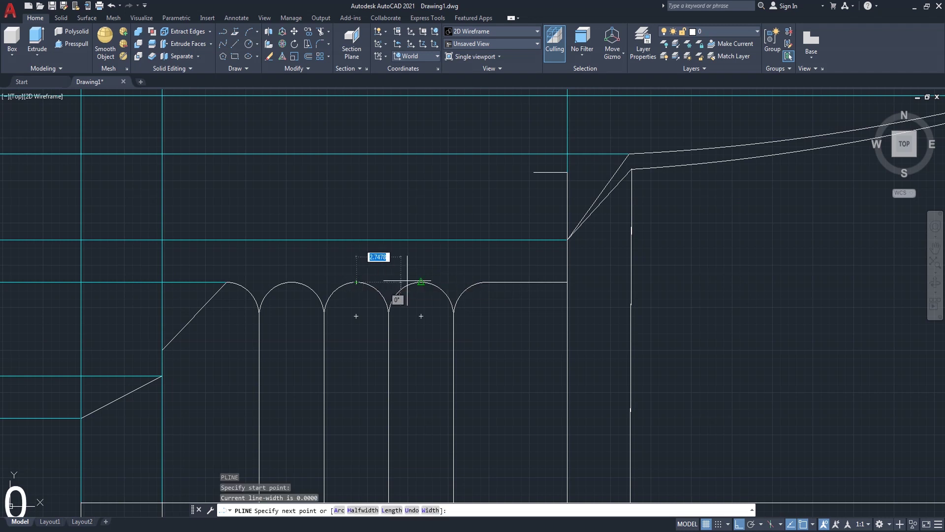
click(421, 282)
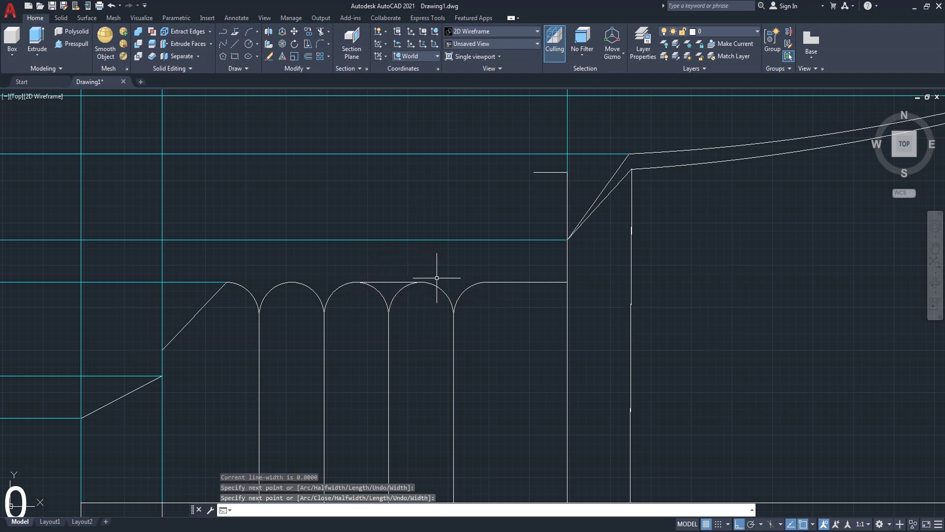
key(Return)
Step: Create a closed boundary by picking inside the cusp between the two arches
text(bo)
key(Return)
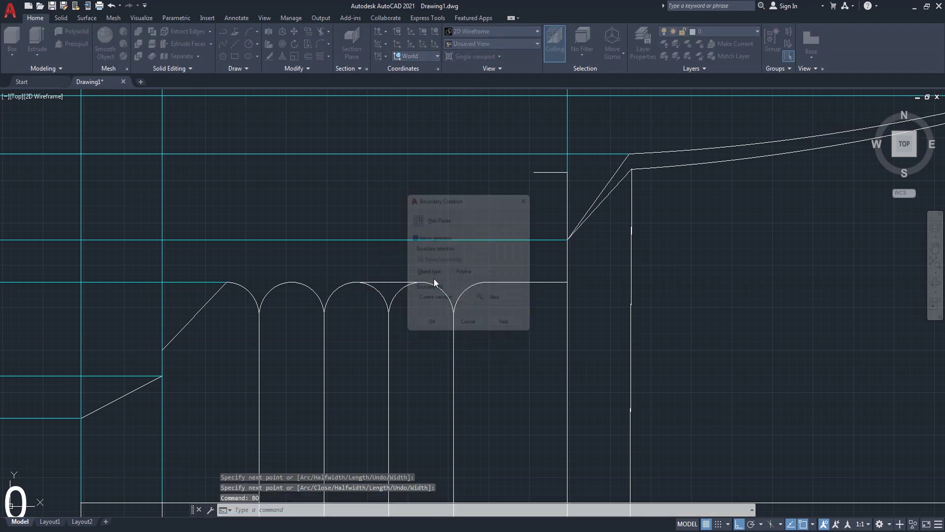
click(414, 215)
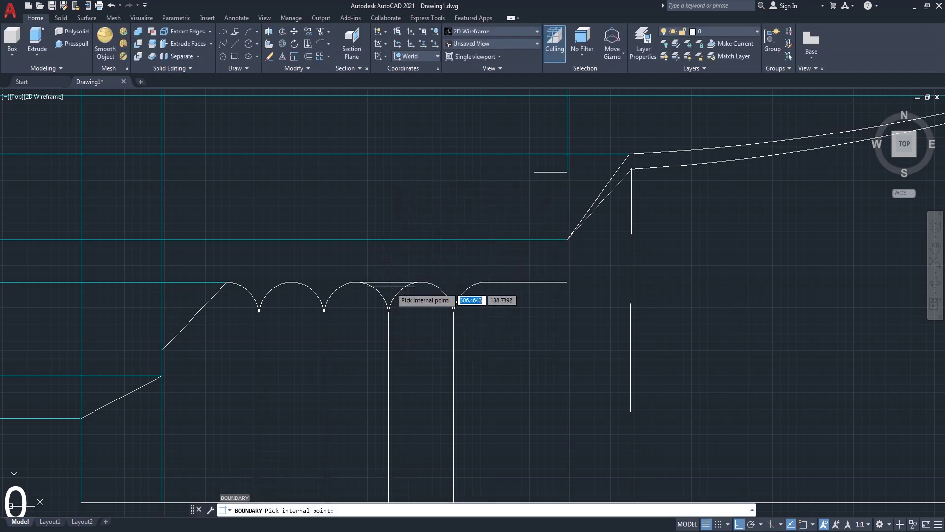
click(391, 286)
key(Return)
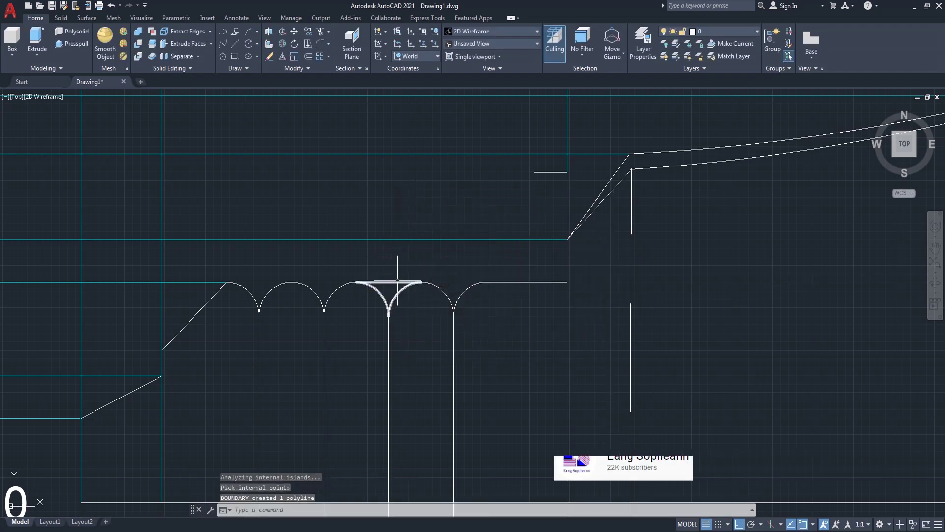
scroll(438, 249, down, 2)
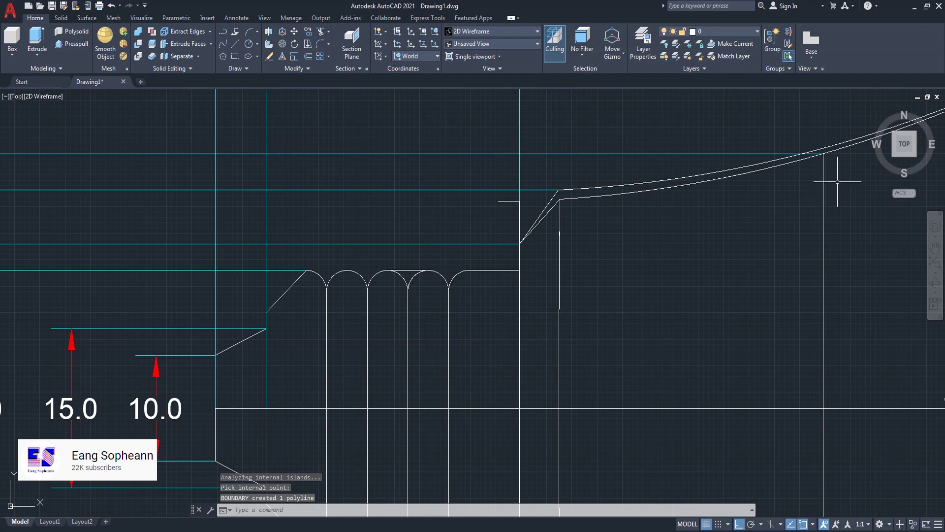
click(893, 155)
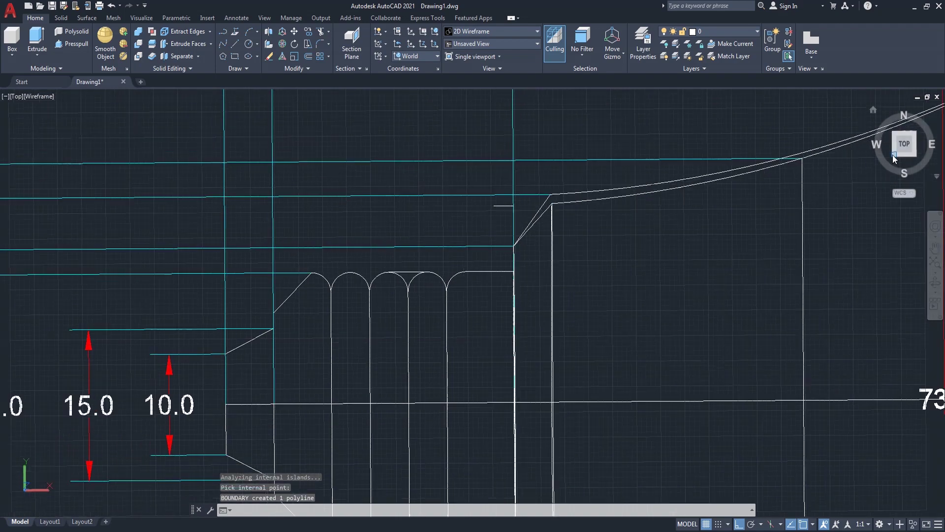
scroll(449, 328, up, 1)
scroll(465, 323, up, 1)
scroll(476, 320, up, 1)
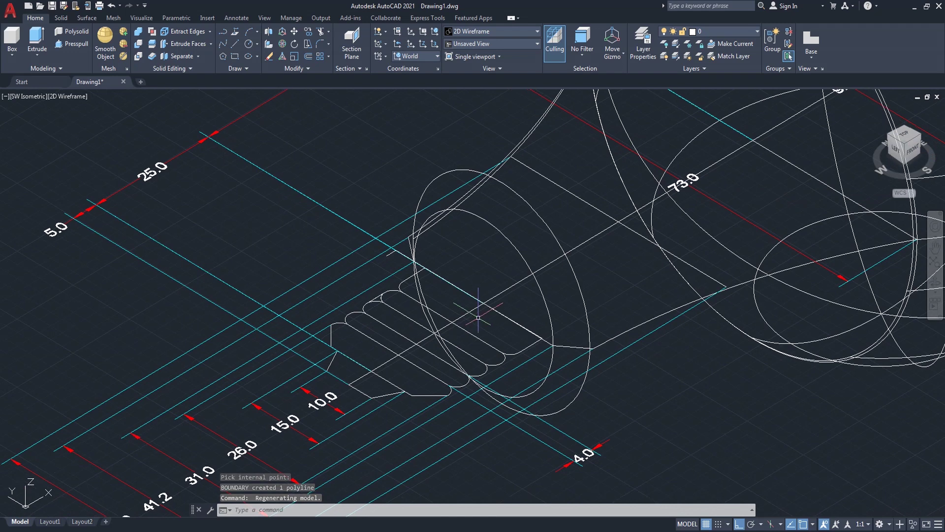
Step: Align the UCS to the left side and draw a radius-13 circle on the bulb axis
click(436, 60)
click(407, 108)
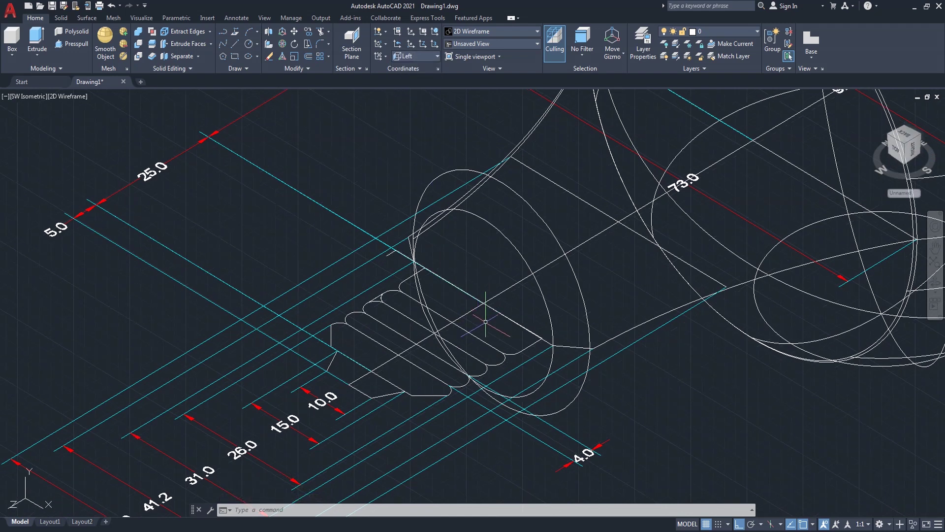
middle_drag(485, 322, 488, 299)
text(c)
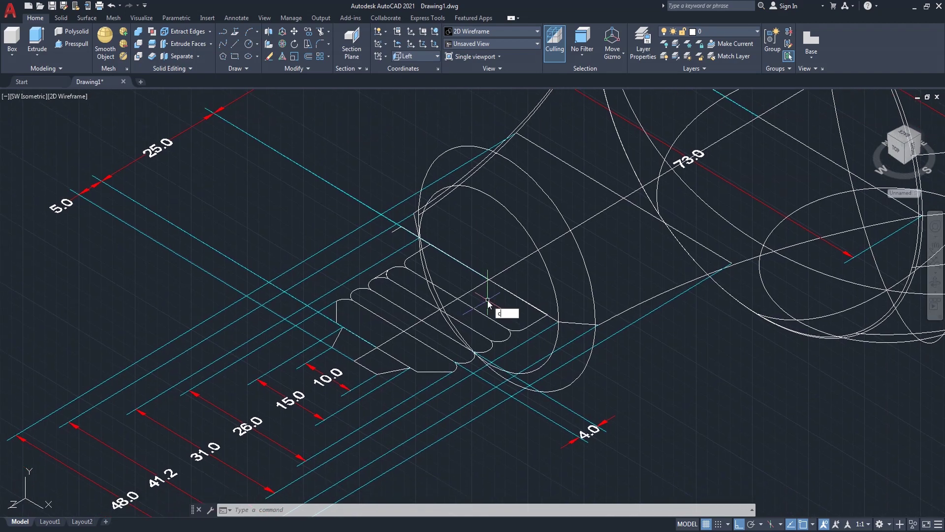
click(516, 324)
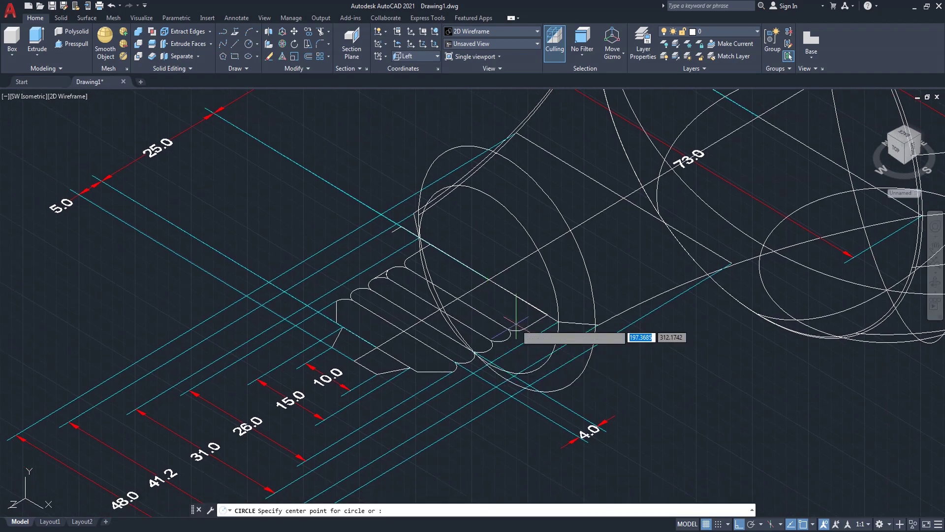
scroll(498, 289, up, 4)
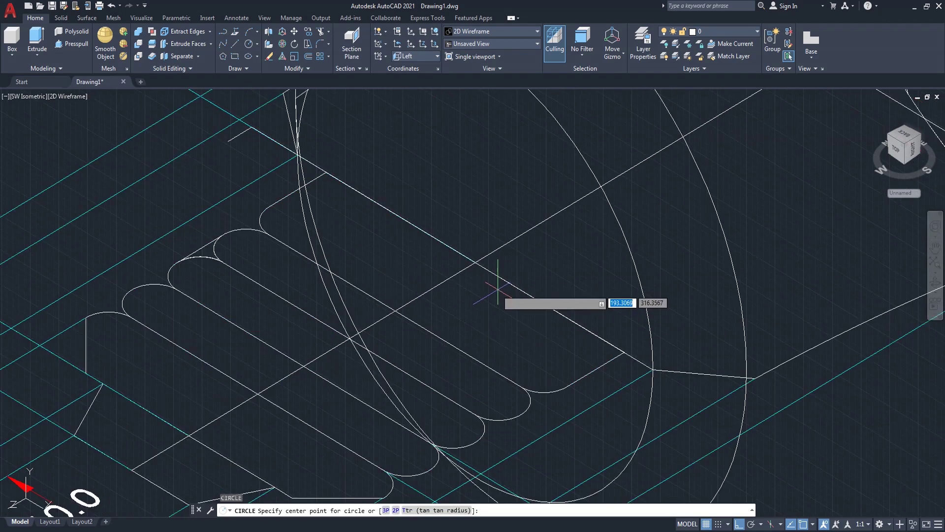
click(475, 262)
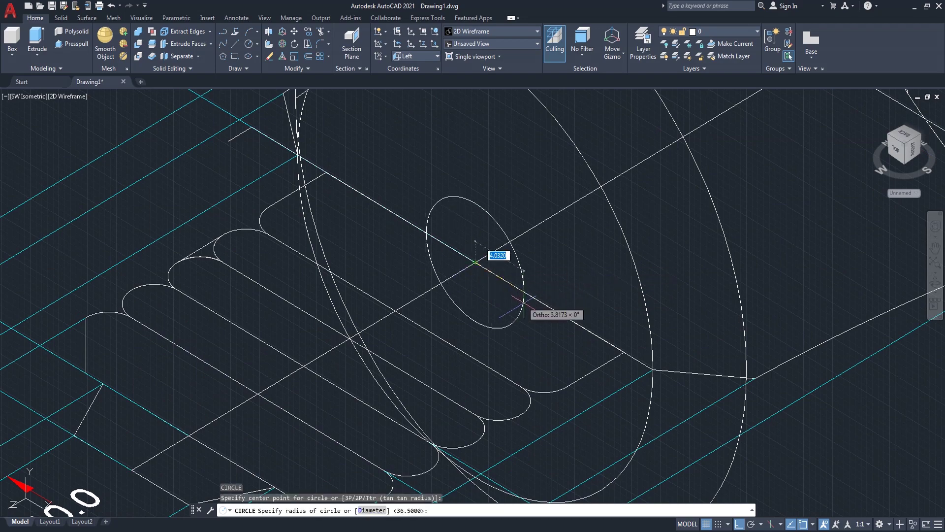
scroll(623, 362, up, 2)
click(620, 349)
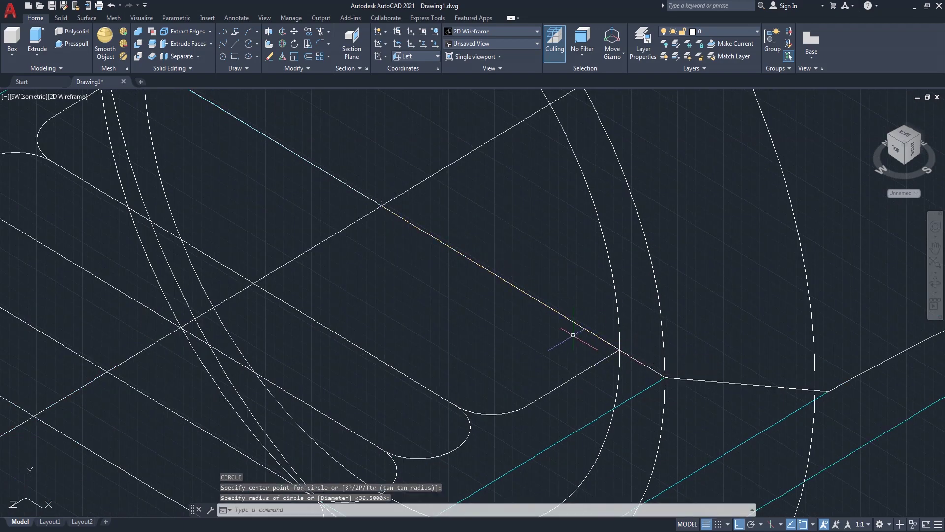
scroll(576, 333, down, 3)
scroll(540, 318, down, 2)
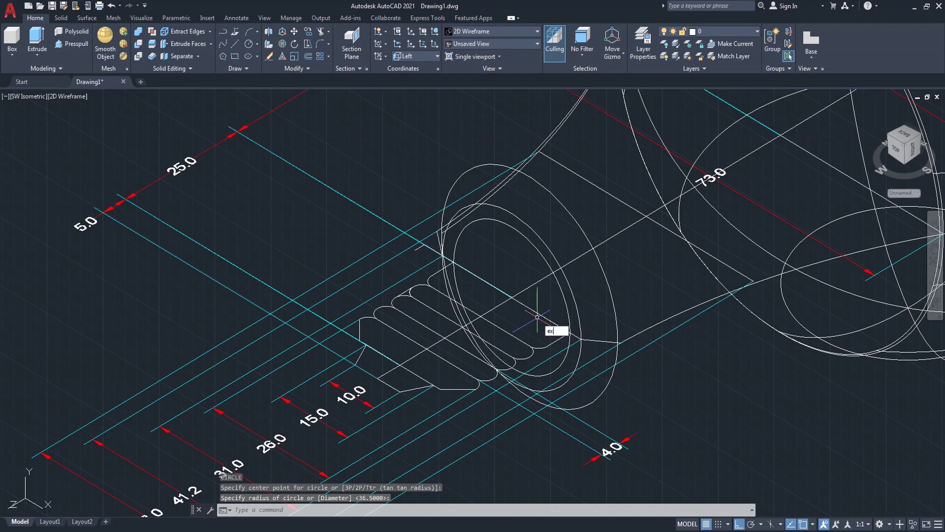
Step: Extrude the radius-13 circle 25 units into a solid
key(Return)
click(505, 268)
key(Return)
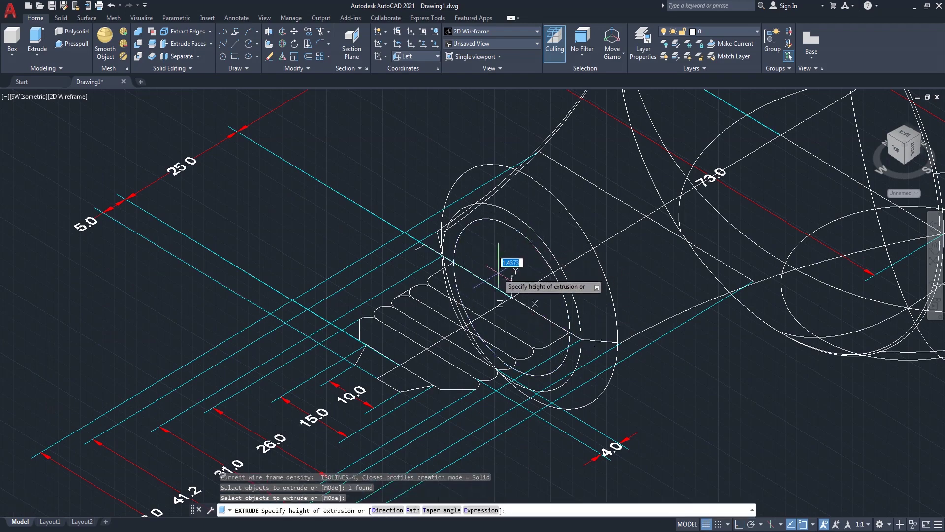
scroll(417, 355, up, 3)
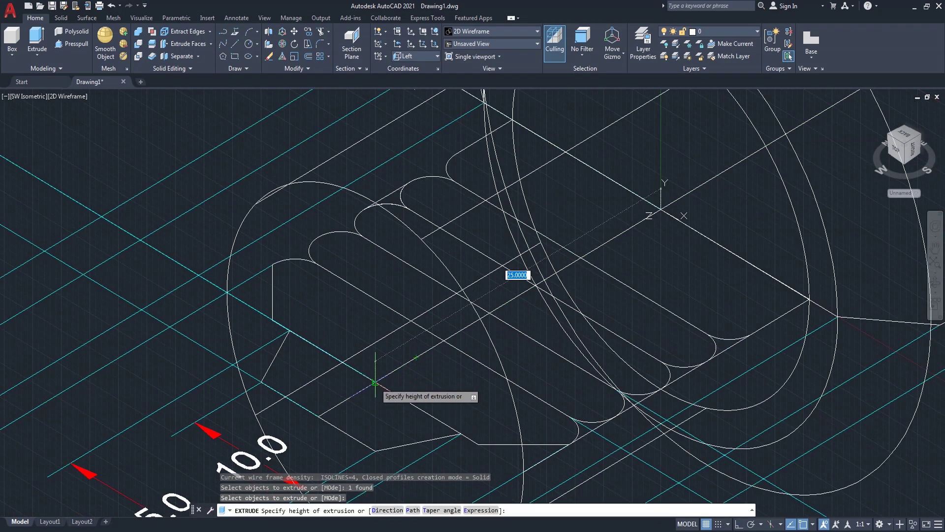
key(Return)
scroll(368, 353, down, 2)
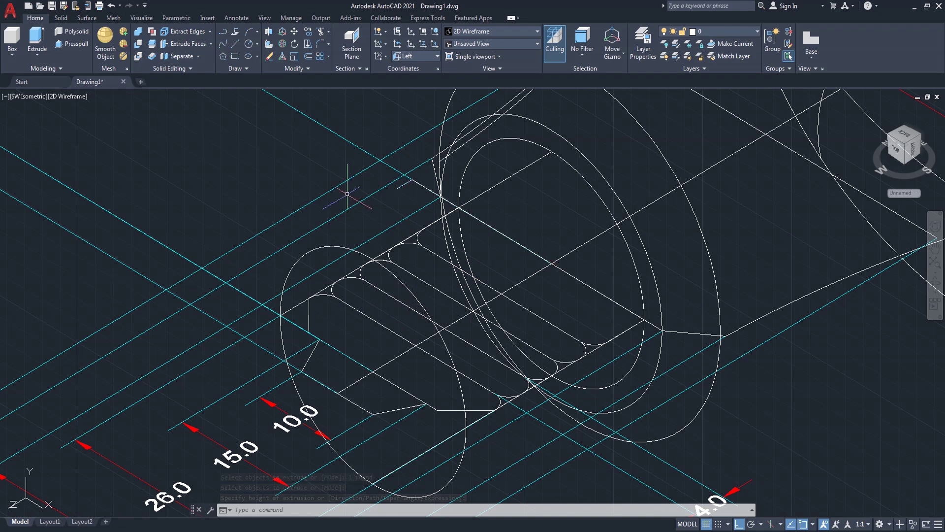
text(HELIX)
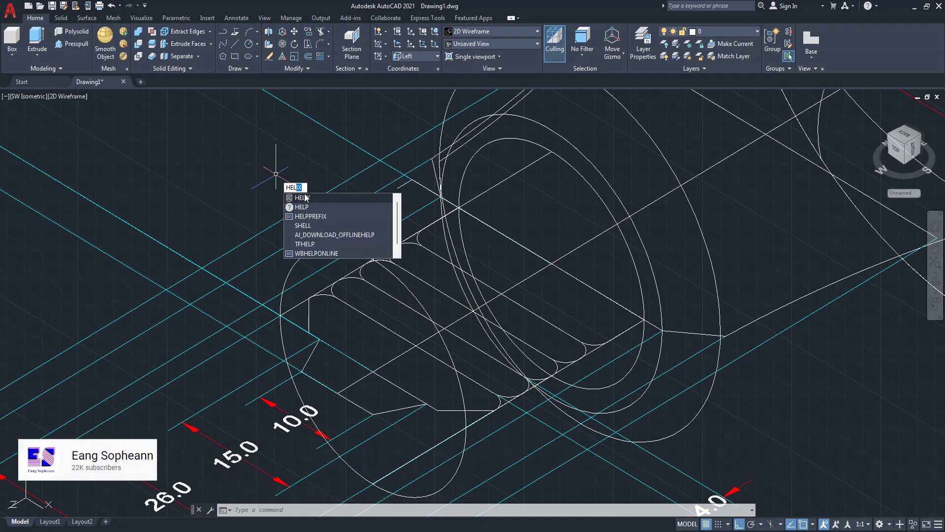
Step: Begin a helix at the base centre, then cancel that first attempt
key(Return)
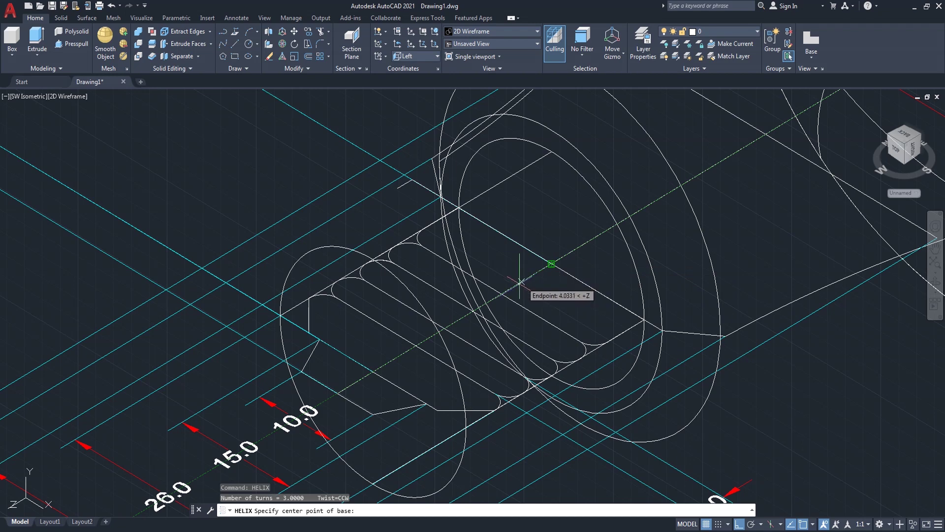
click(502, 292)
scroll(611, 361, up, 4)
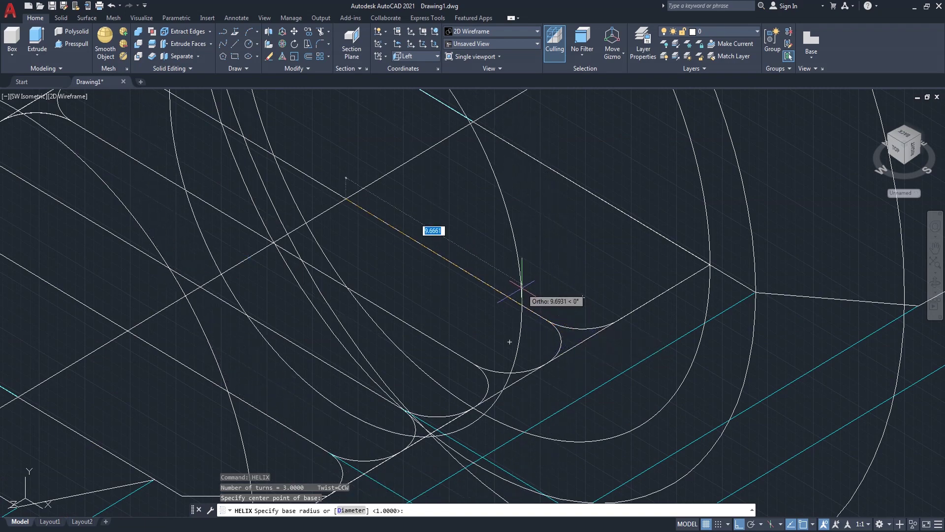
key(Escape)
scroll(520, 259, down, 2)
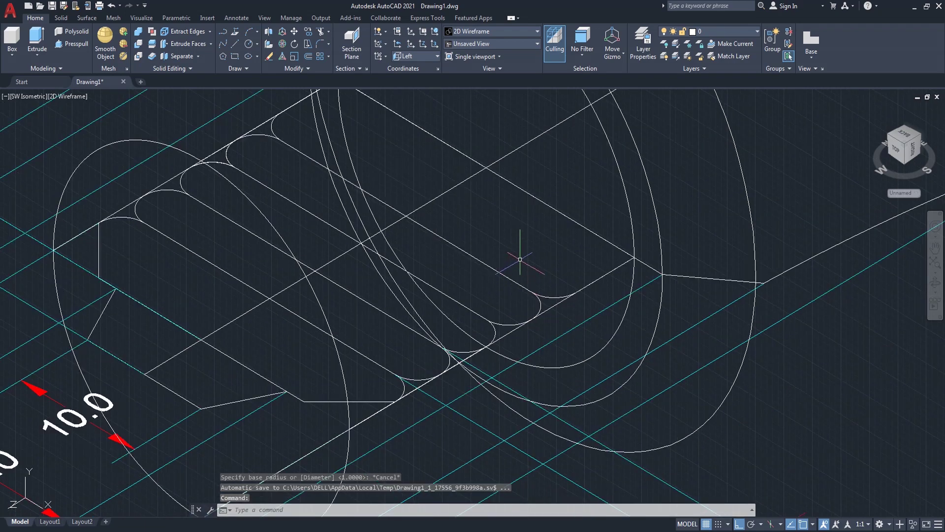
Step: Draw a 3-turn helix of radius 13 and height 25 on the base axis
text(helix)
key(Return)
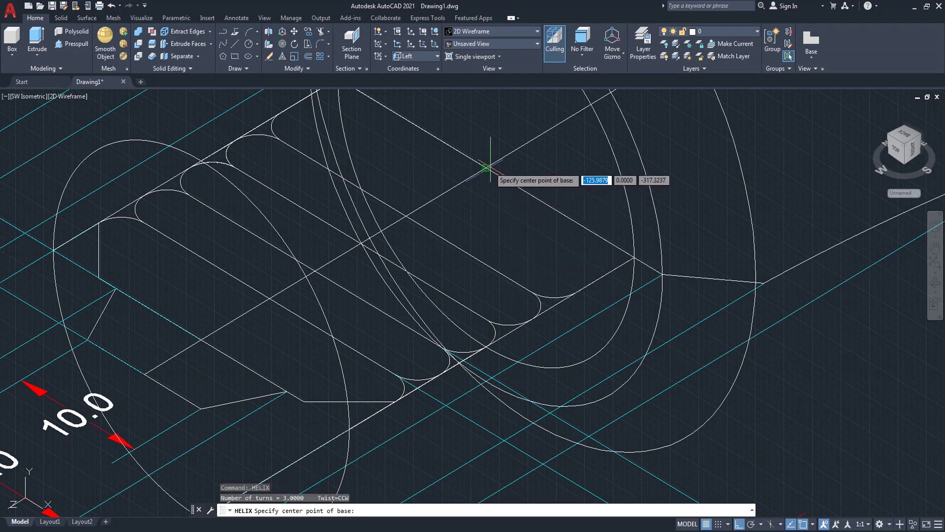
click(486, 168)
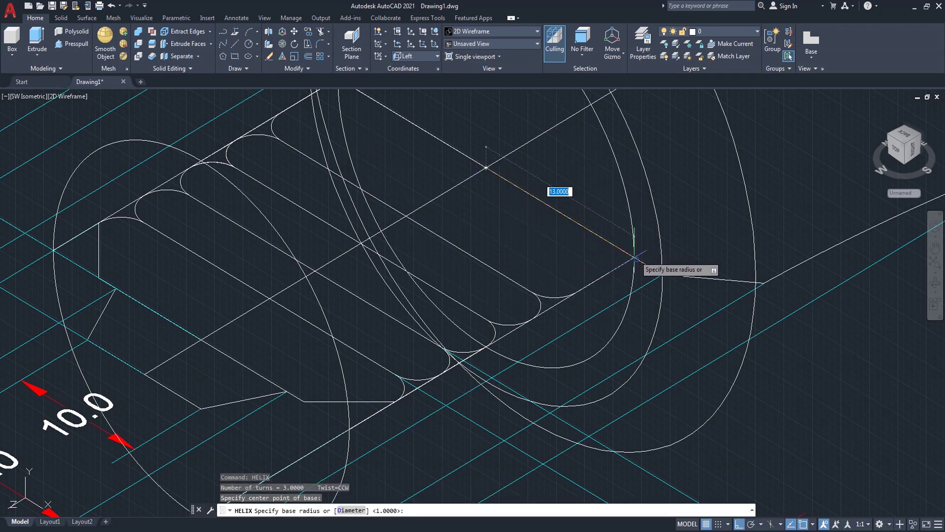
click(633, 257)
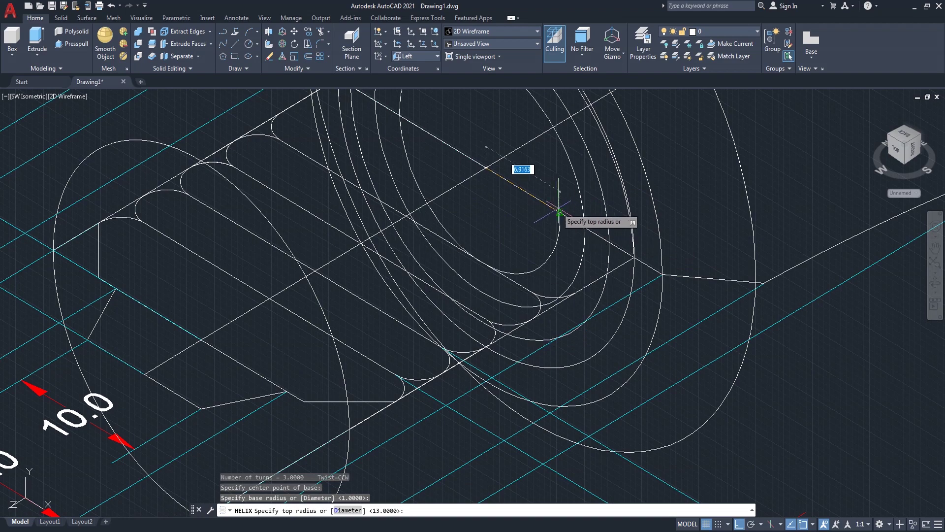
click(633, 257)
scroll(493, 219, down, 3)
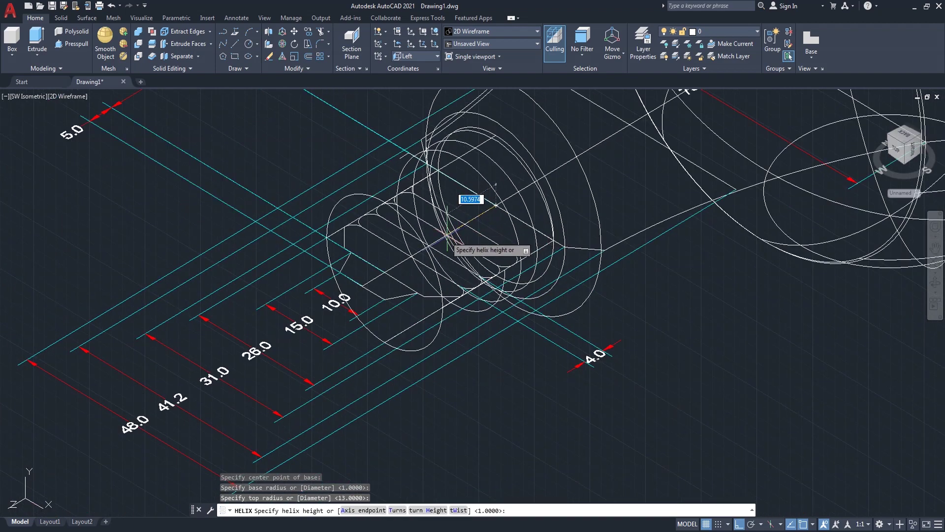
scroll(415, 248, up, 2)
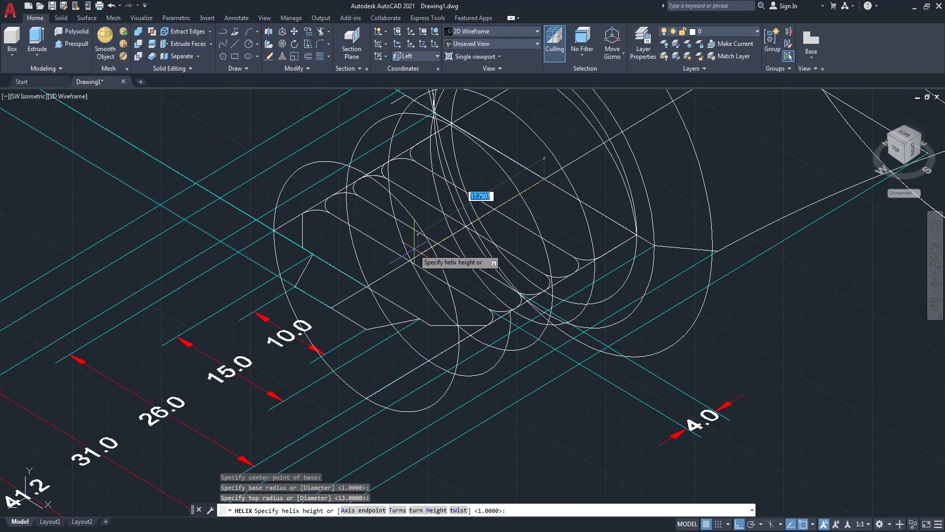
click(366, 286)
click(316, 288)
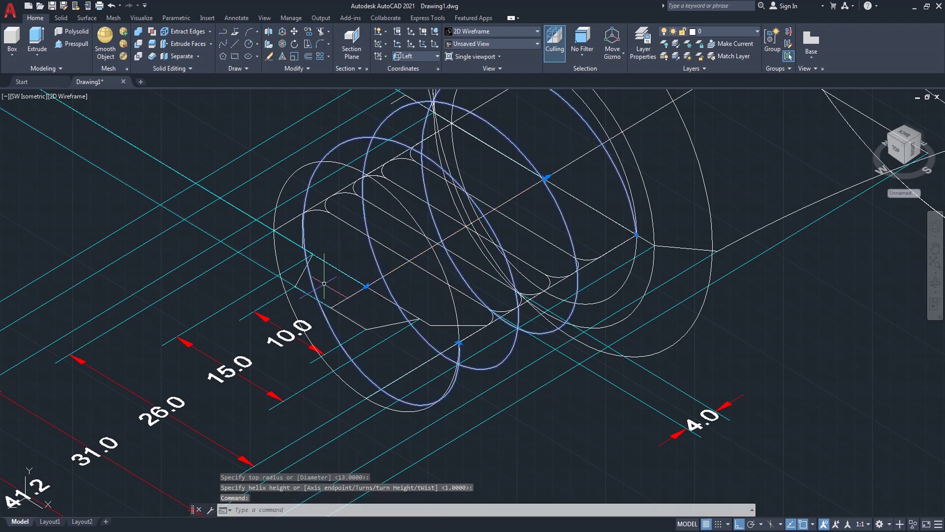
right_click(324, 284)
Step: Give the helix 4 turns with a turn height of 4 in its Properties
click(356, 265)
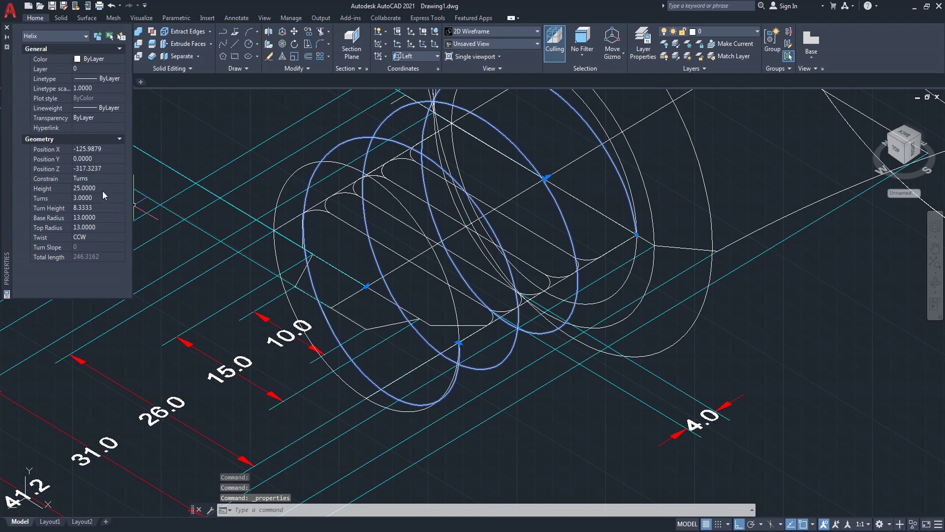
text(4)
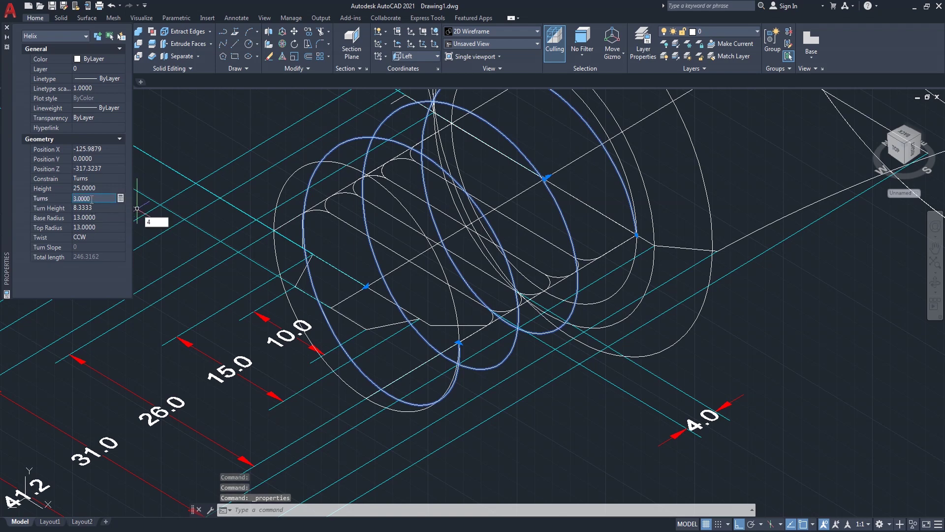
click(88, 199)
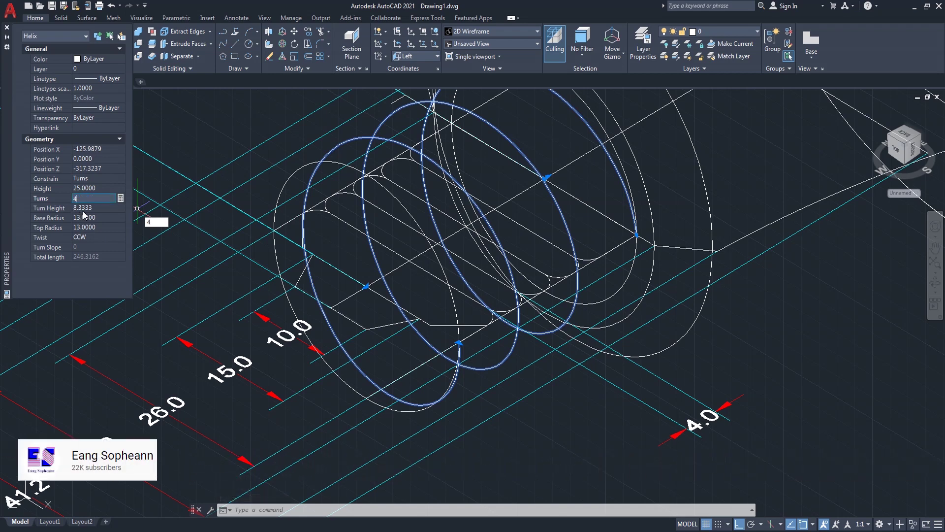
click(93, 209)
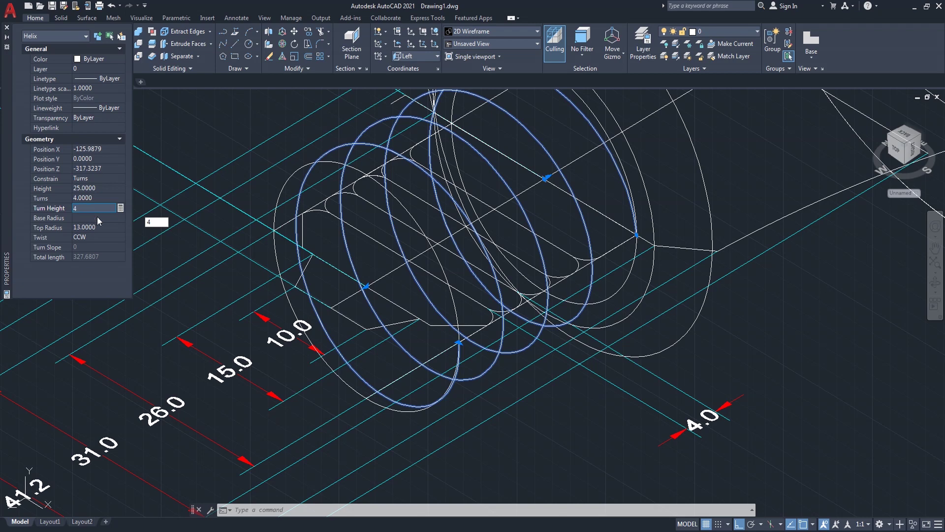
click(96, 217)
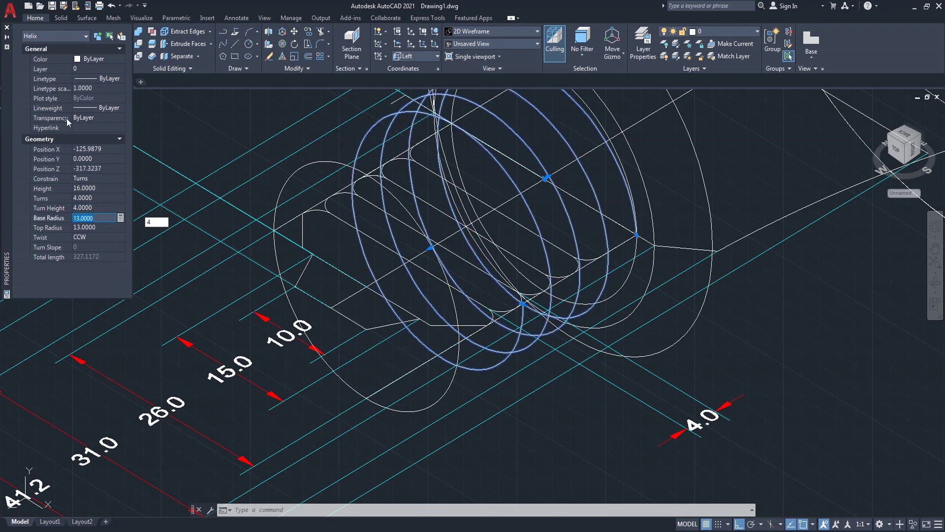
key(ctrl+1)
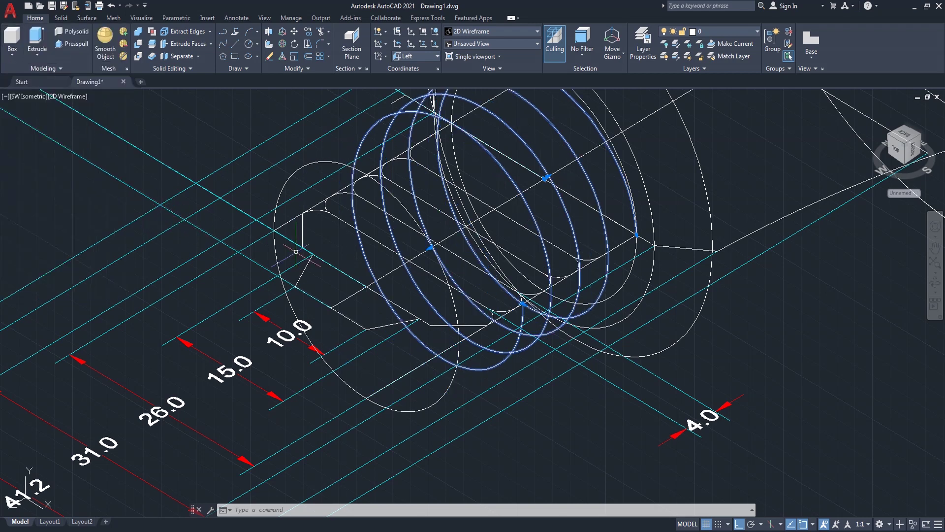
scroll(526, 268, down, 3)
scroll(526, 268, up, 3)
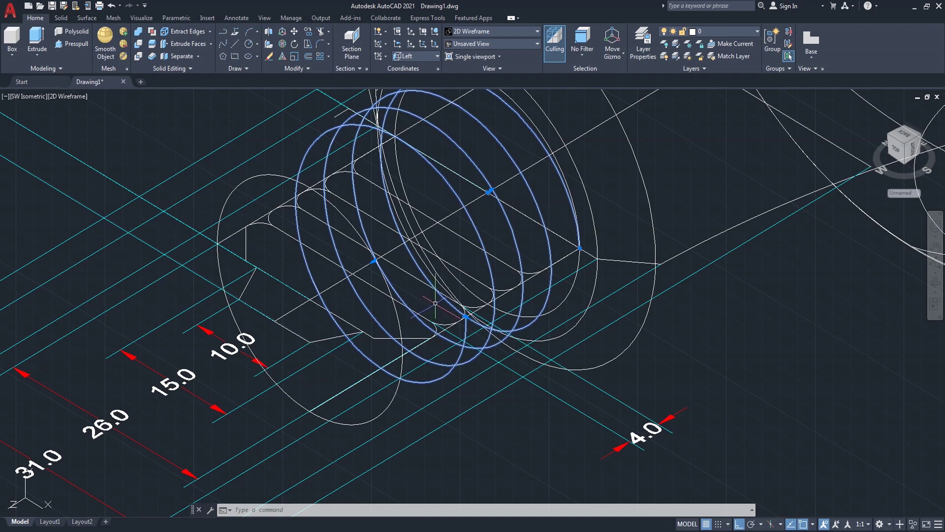
scroll(459, 274, down, 3)
scroll(458, 274, up, 3)
scroll(459, 274, down, 3)
scroll(460, 274, up, 3)
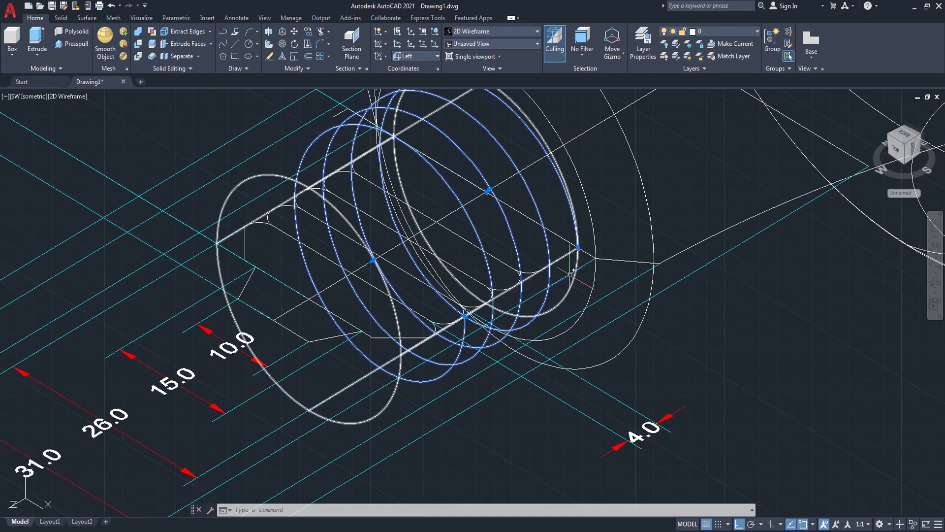
key(Escape)
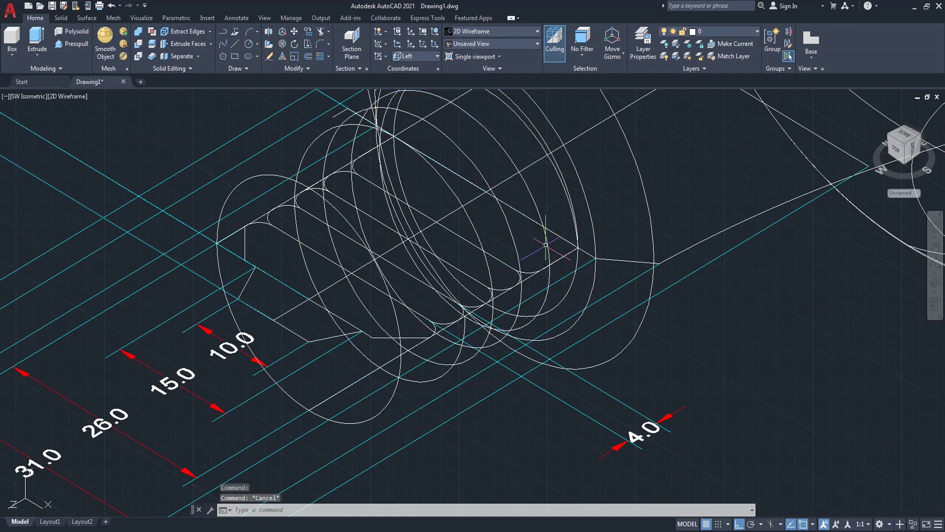
Step: Move the helix along the bulb axis so it starts at the base profile endpoint
text(m)
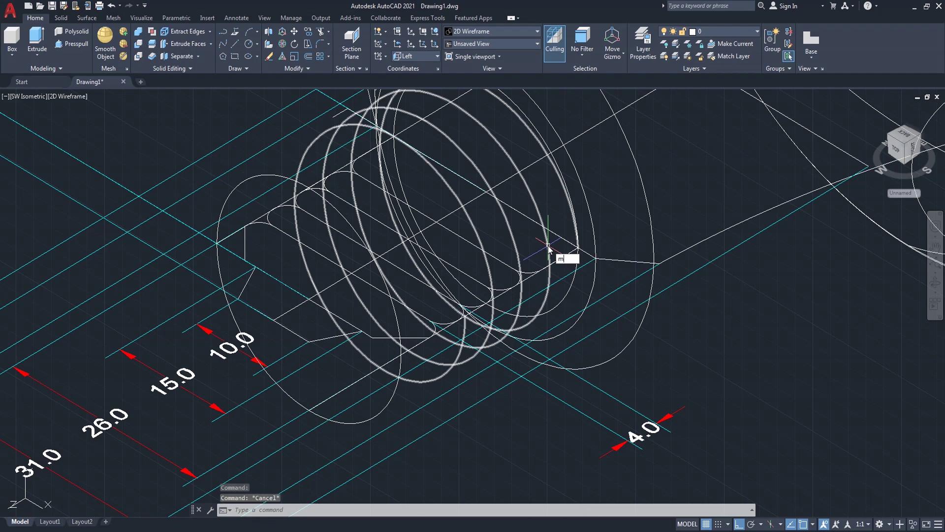
key(Return)
click(548, 249)
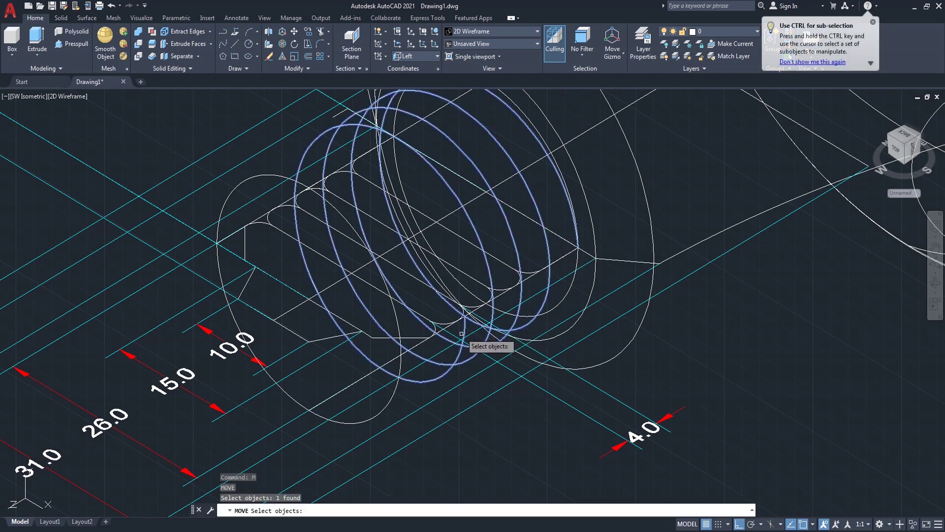
scroll(461, 334, up, 3)
scroll(461, 330, up, 2)
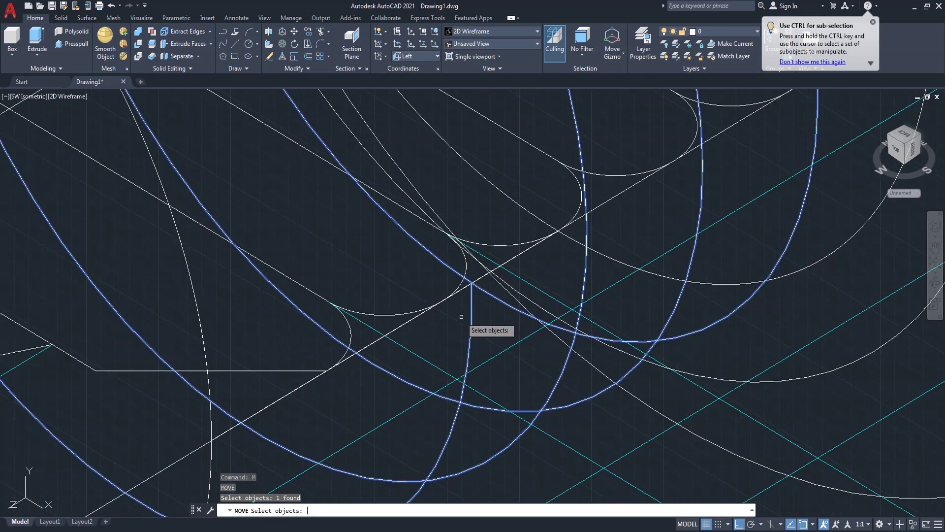
key(Return)
scroll(461, 315, up, 1)
scroll(463, 305, up, 1)
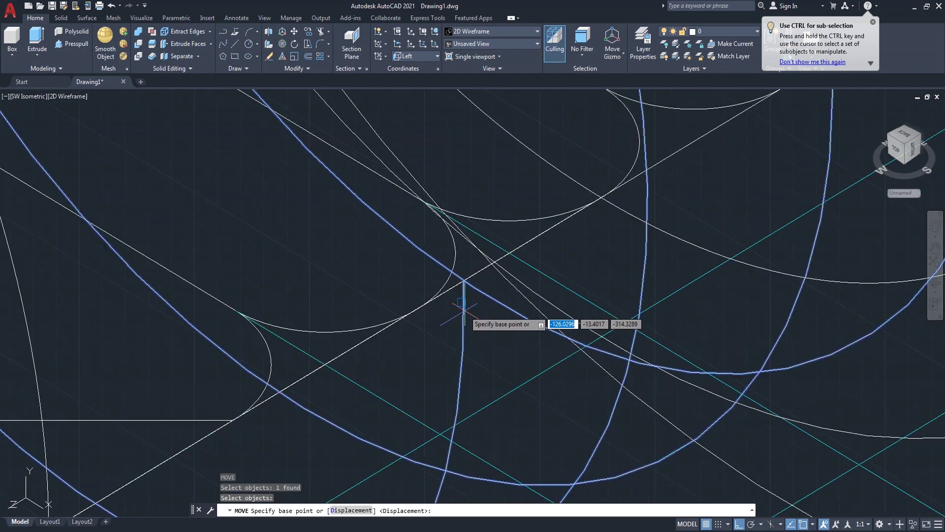
click(463, 283)
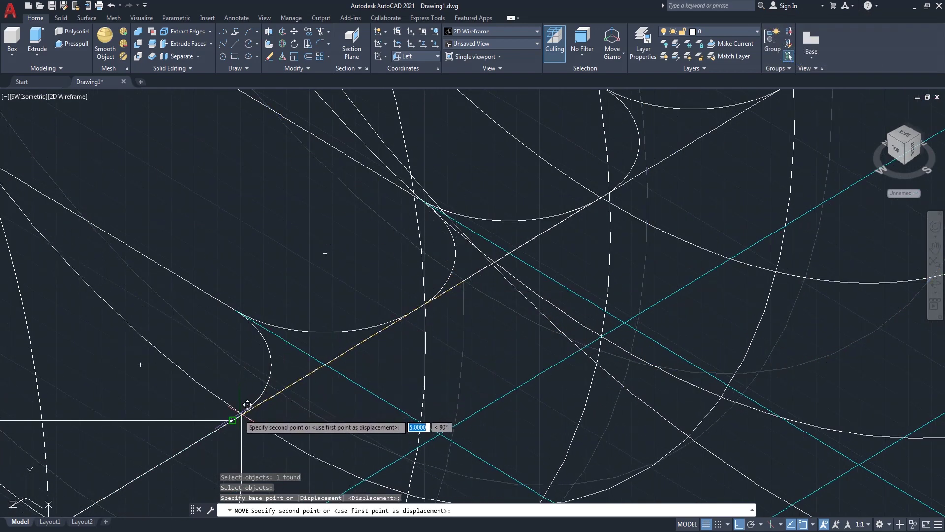
scroll(241, 411, up, 2)
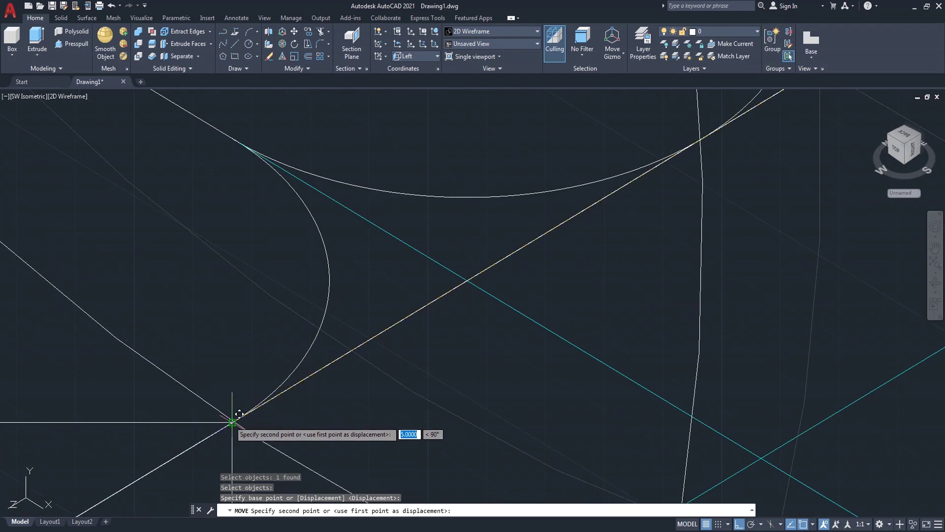
click(231, 421)
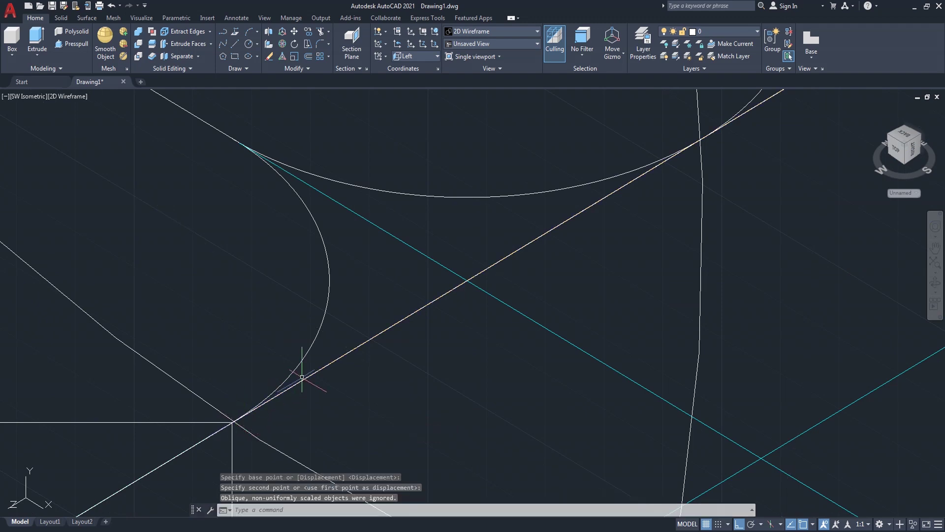
scroll(302, 377, down, 2)
scroll(301, 378, down, 1)
scroll(301, 377, down, 1)
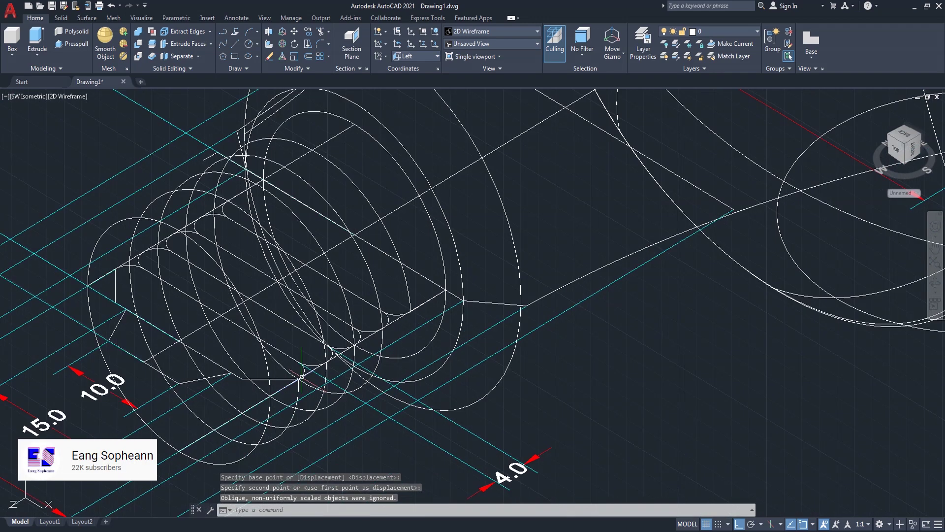
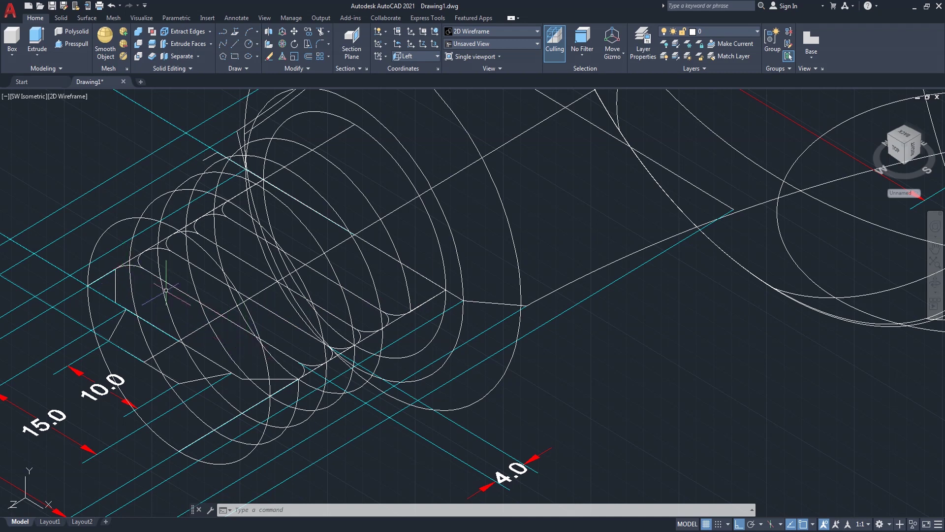
Step: Start a helix at the bulb's base centre with base and top radius 13
text(HE)
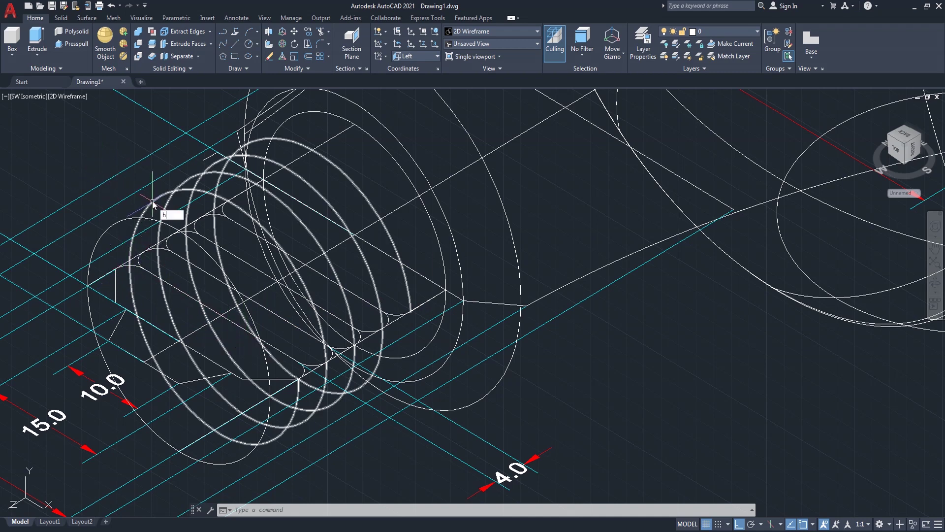
click(179, 234)
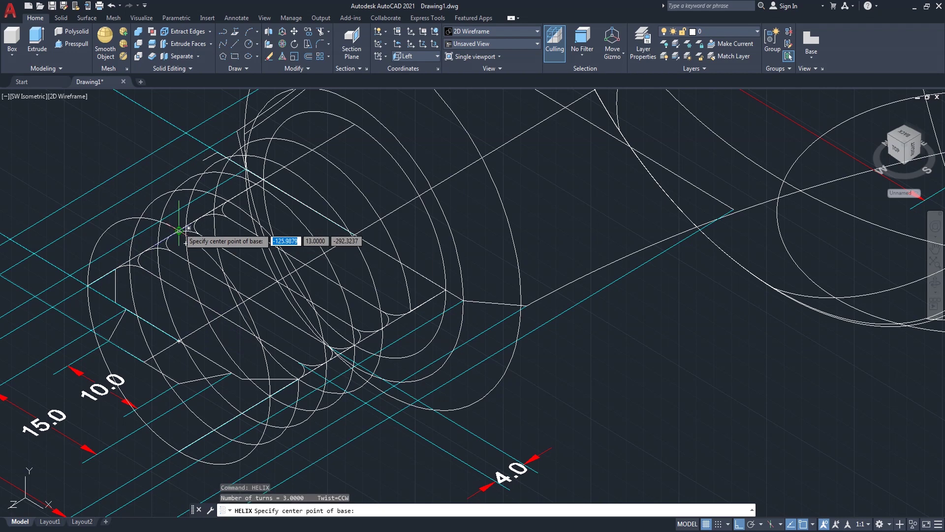
scroll(415, 304, up, 2)
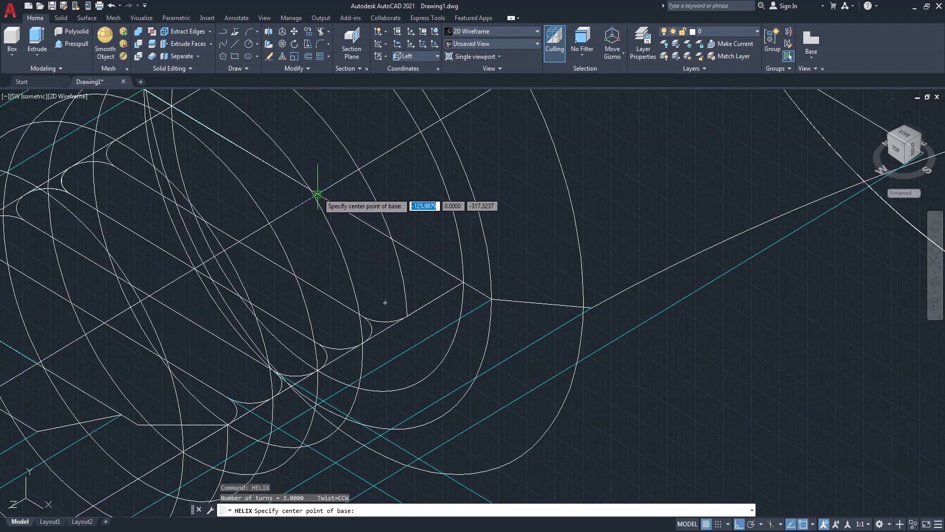
scroll(318, 193, up, 3)
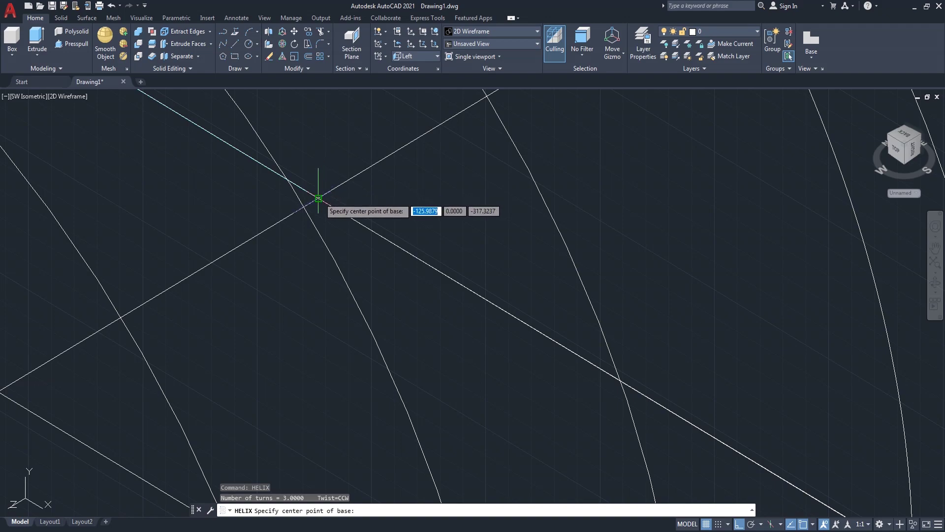
click(318, 198)
scroll(318, 198, down, 2)
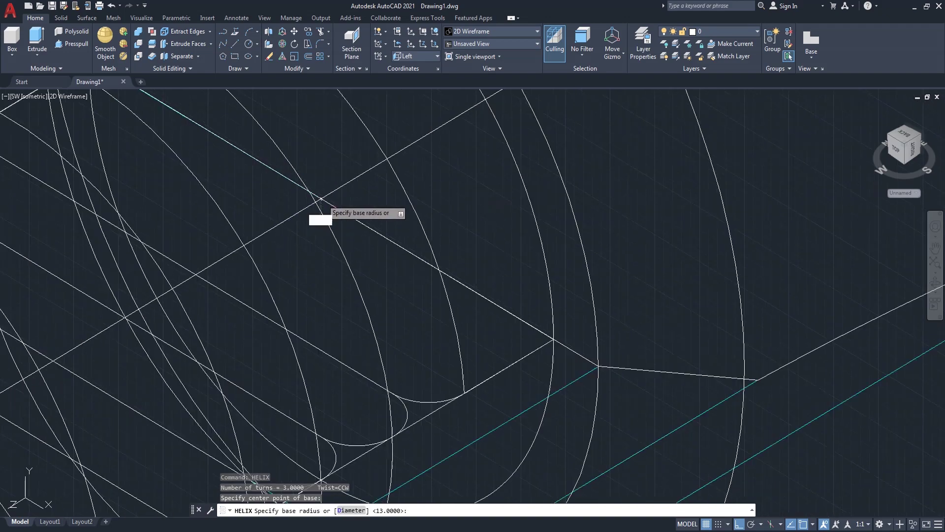
click(553, 338)
click(554, 339)
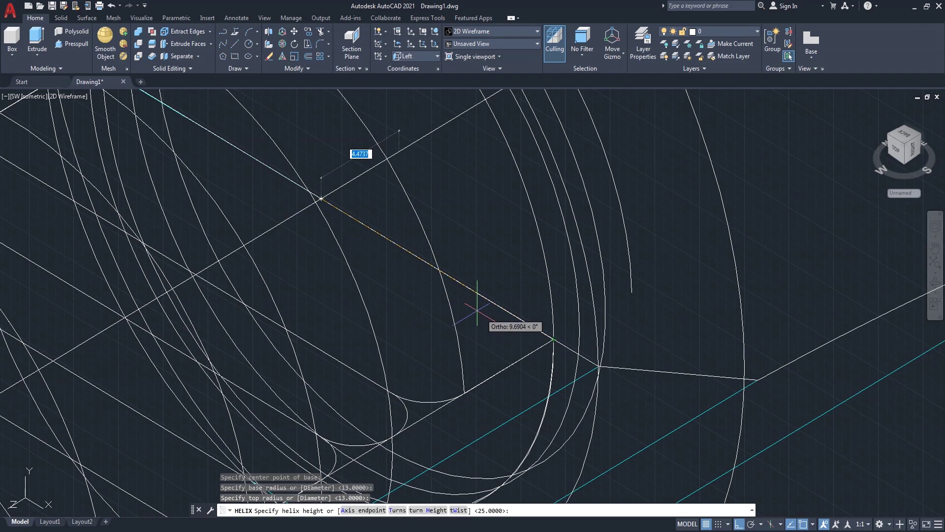
Step: Give the helix 0.5 turns and a height of 2
scroll(508, 328, down, 2)
text(t)
key(Return)
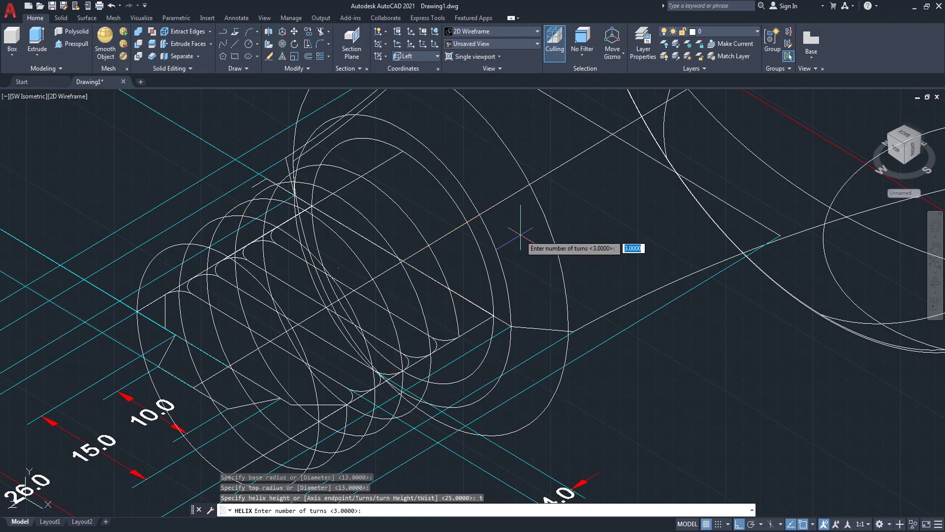
text(5)
key(Return)
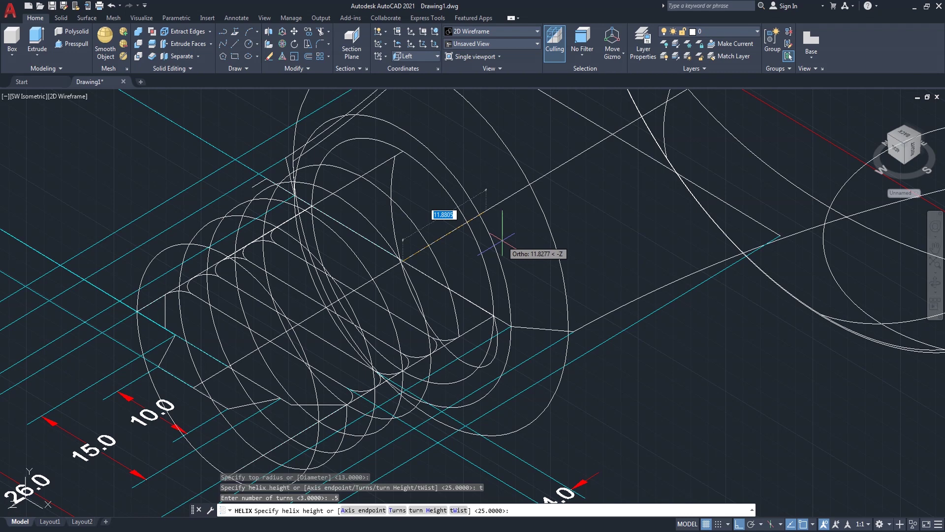
text(3)
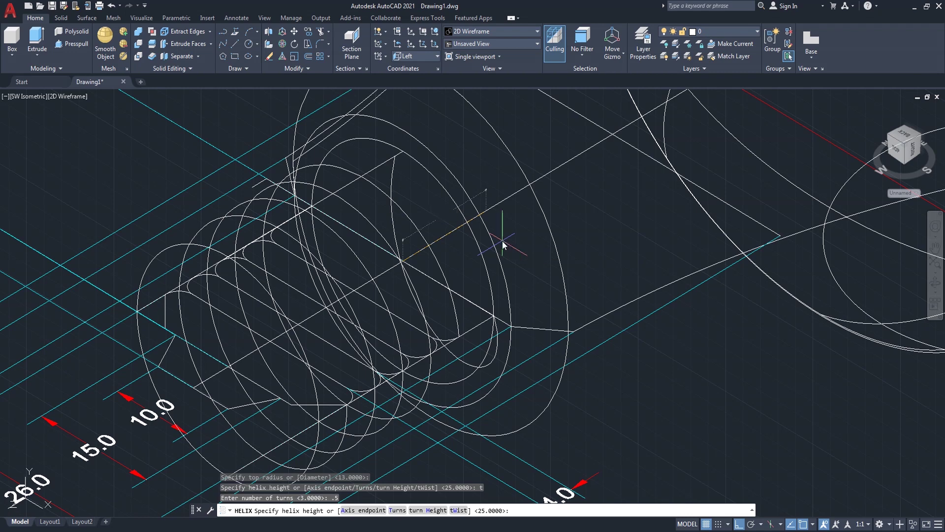
key(Return)
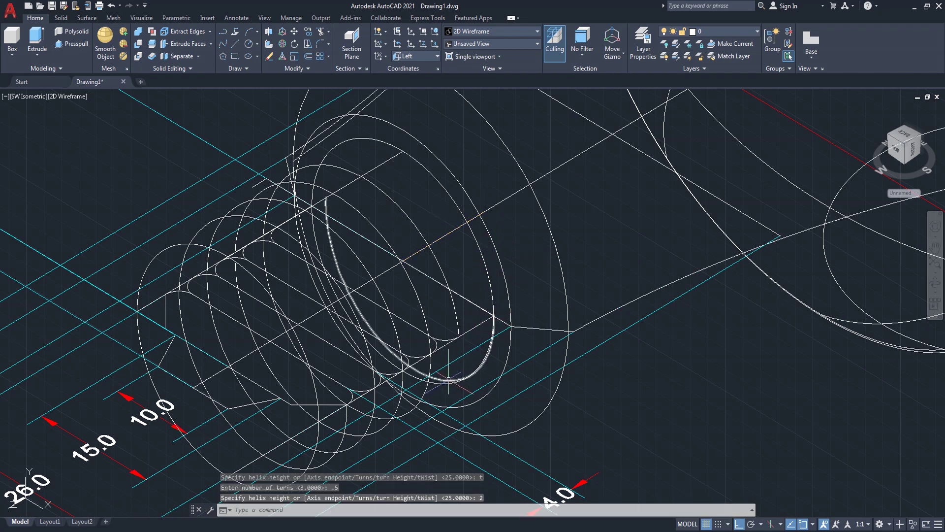
click(448, 379)
Step: Set the helix's Top Radius to 15 in Properties, keeping the 13 base radius
right_click(447, 379)
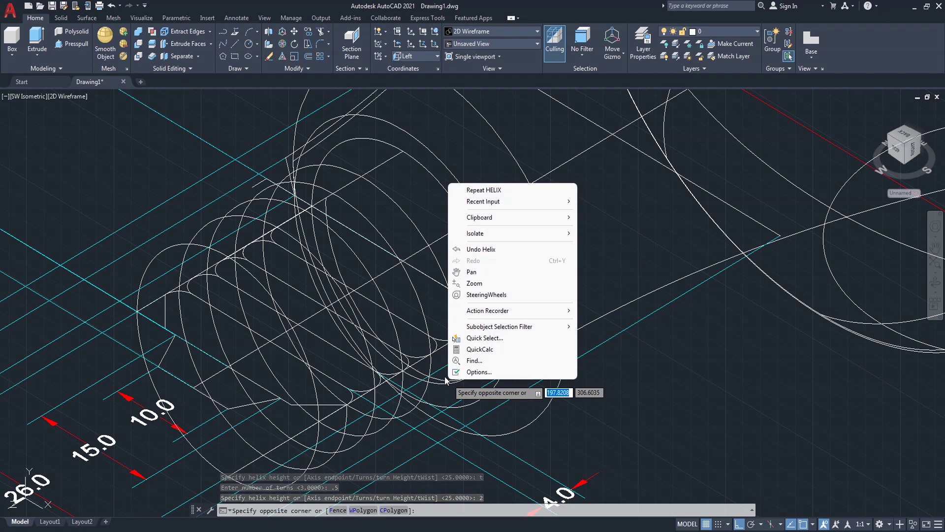
click(444, 378)
right_click(442, 378)
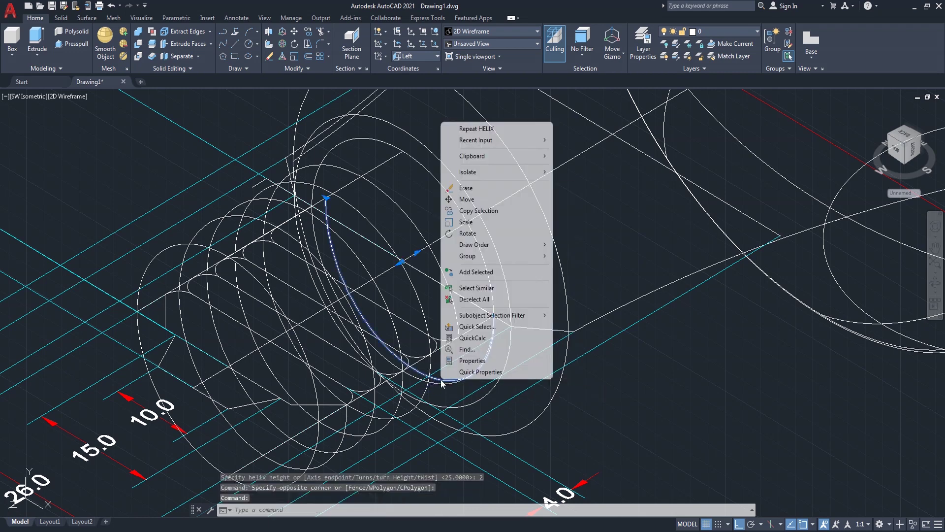
click(468, 364)
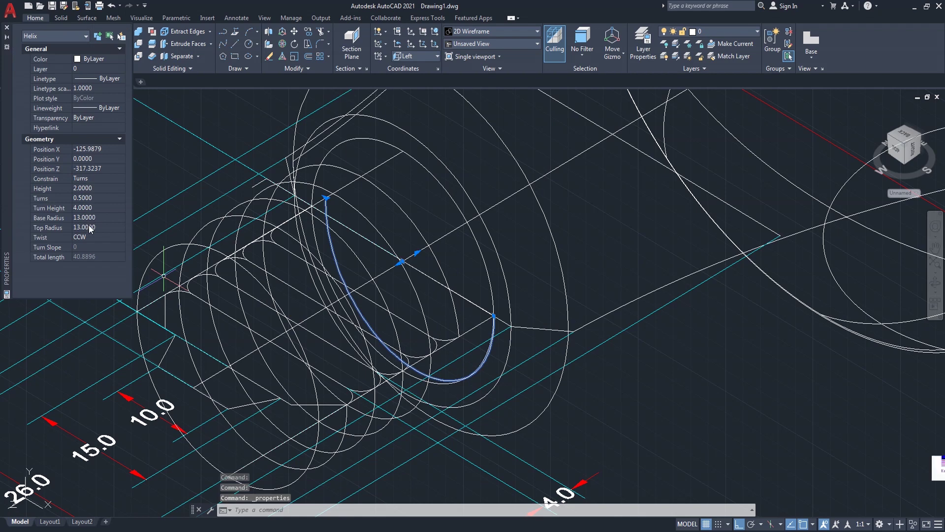
click(89, 227)
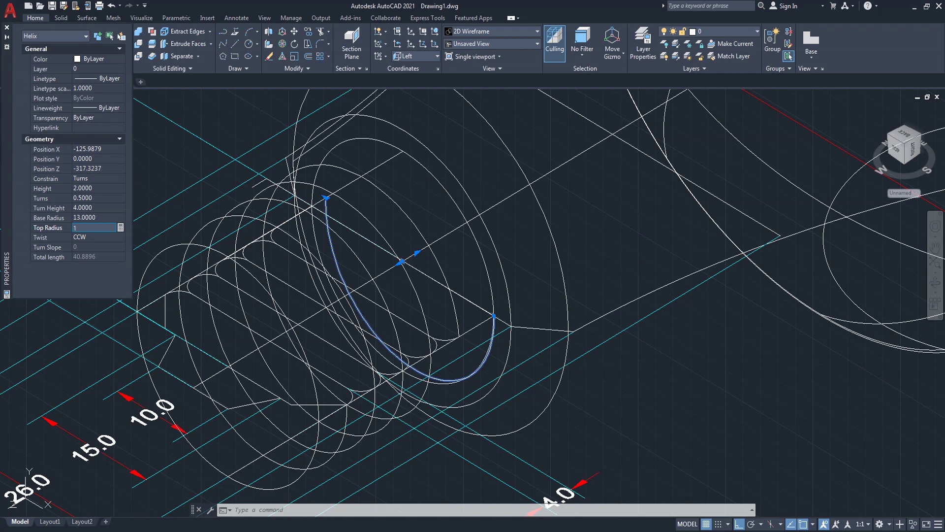
click(100, 236)
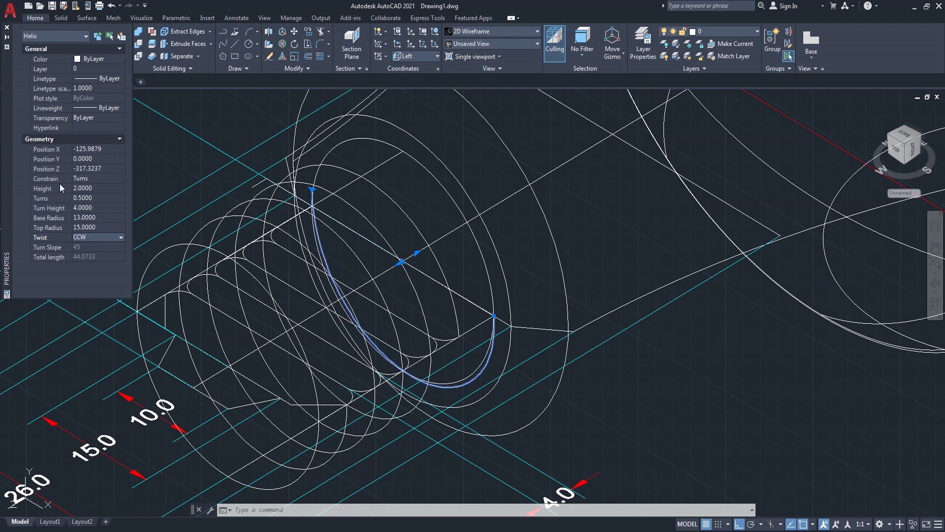
click(6, 28)
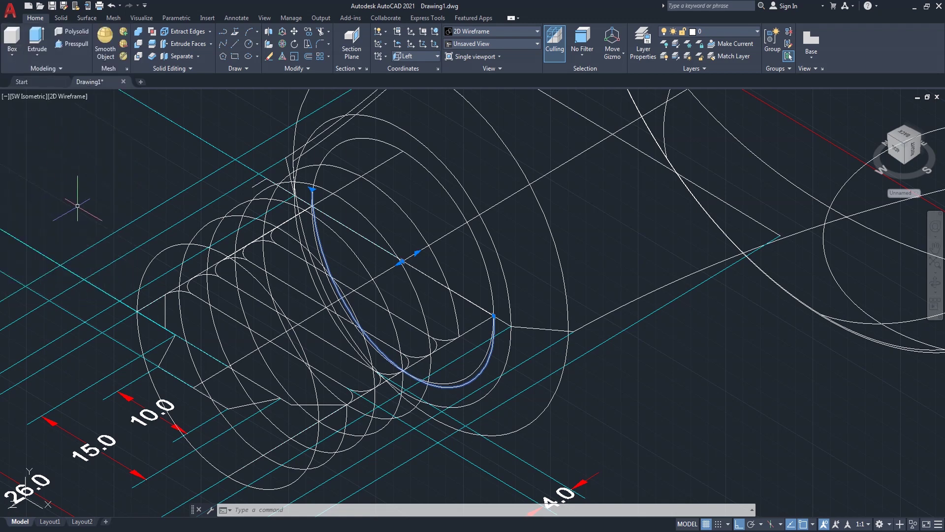
key(Escape)
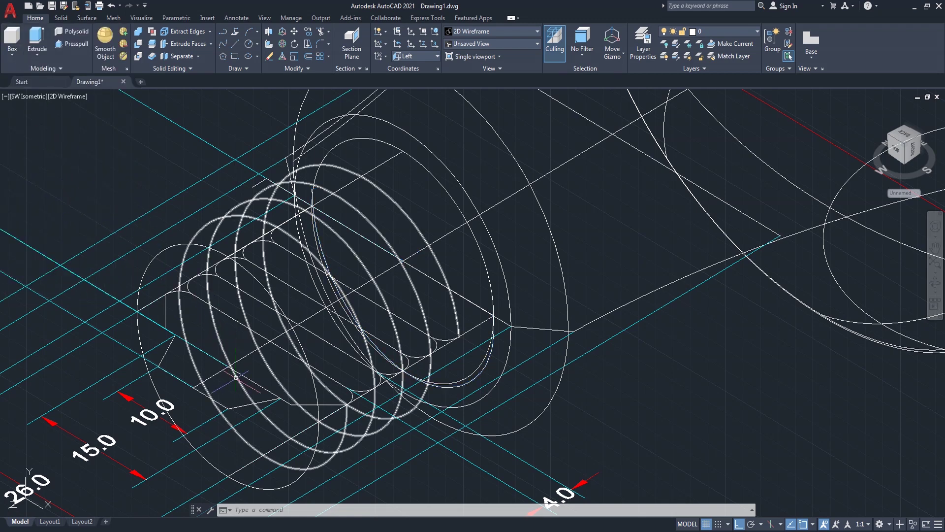
Step: Move the tapered helix from its end intersection to the lower-left line intersection
scroll(252, 383, up, 2)
scroll(255, 386, down, 2)
scroll(258, 390, up, 2)
scroll(281, 386, down, 1)
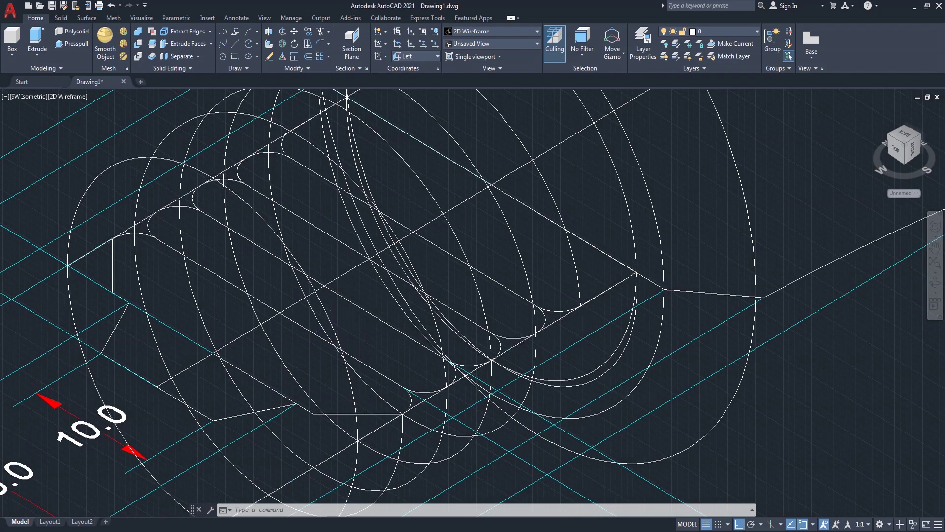
scroll(352, 313, down, 1)
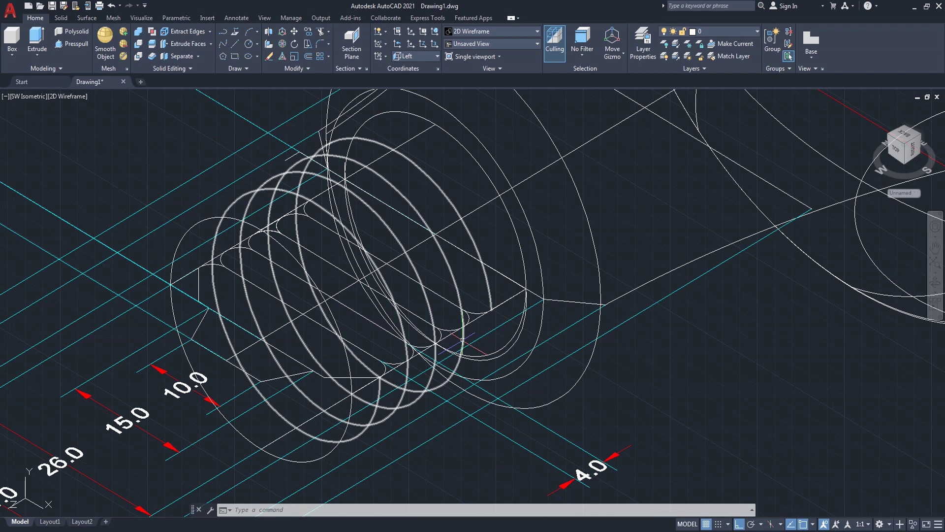
click(512, 336)
key(Escape)
click(524, 320)
scroll(529, 288, up, 4)
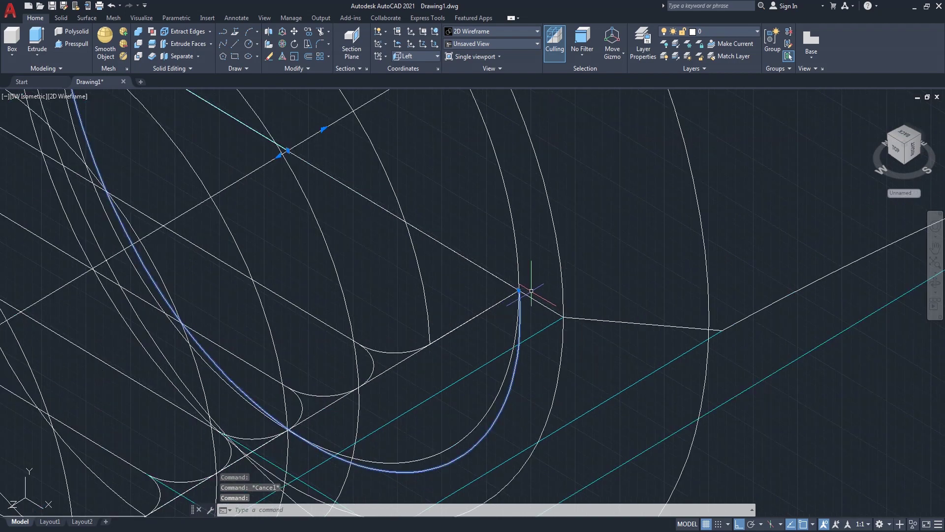
text(m)
key(Return)
scroll(534, 288, up, 4)
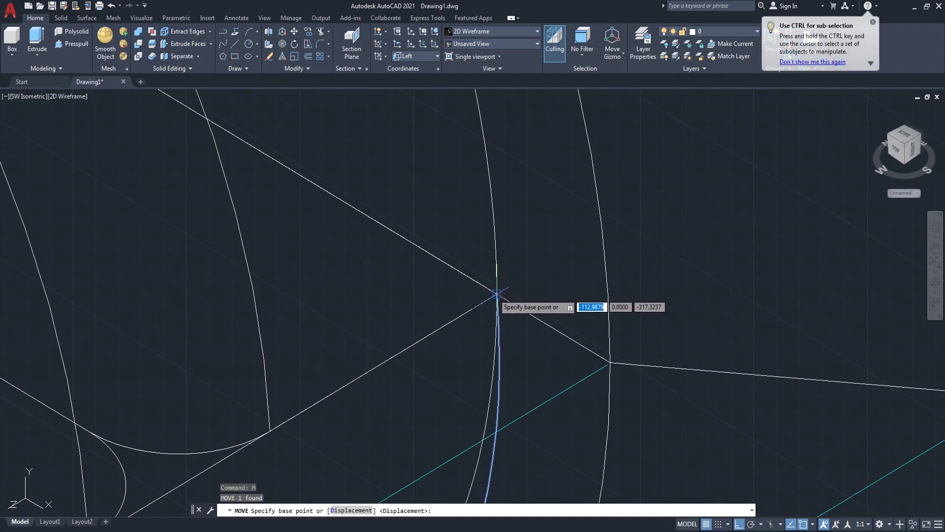
click(496, 294)
click(270, 430)
scroll(327, 370, down, 2)
scroll(339, 363, down, 2)
scroll(352, 308, down, 2)
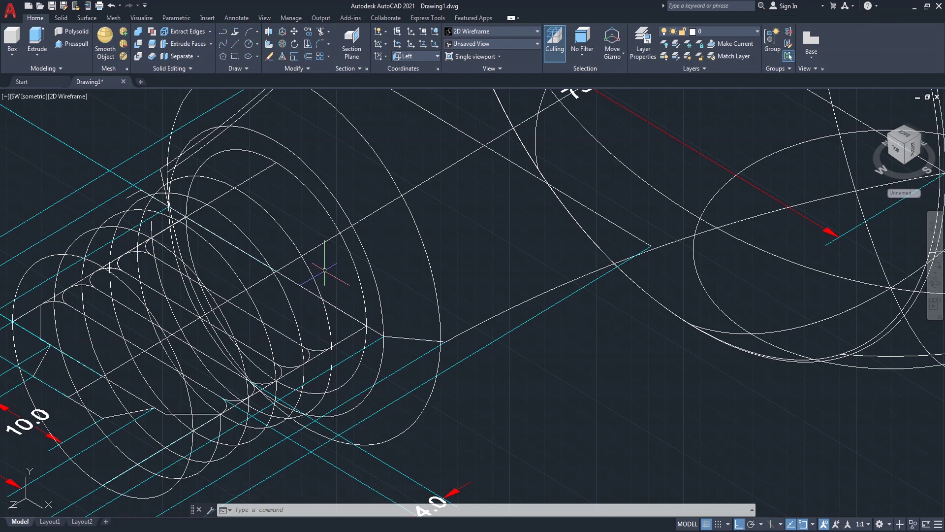
Step: Draw a second helix at the line intersection with radius 13 and height 2
text(HE)
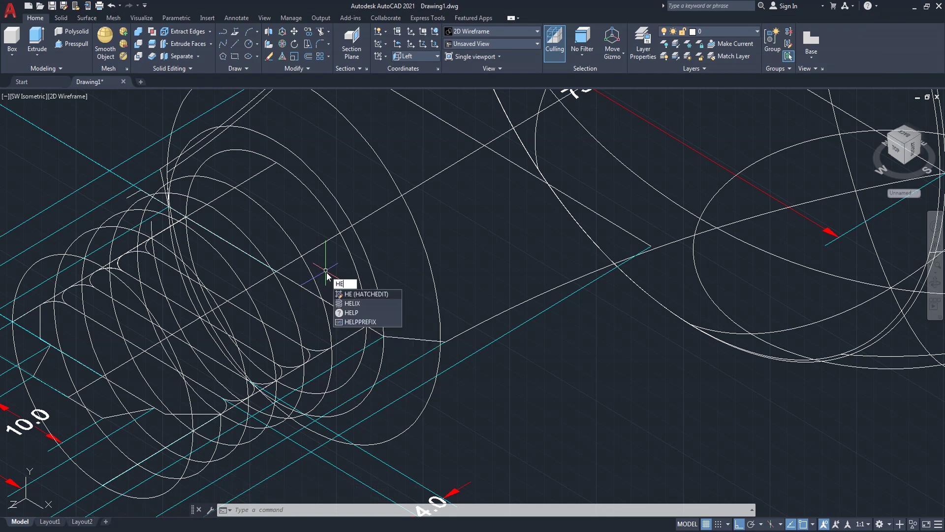
click(348, 305)
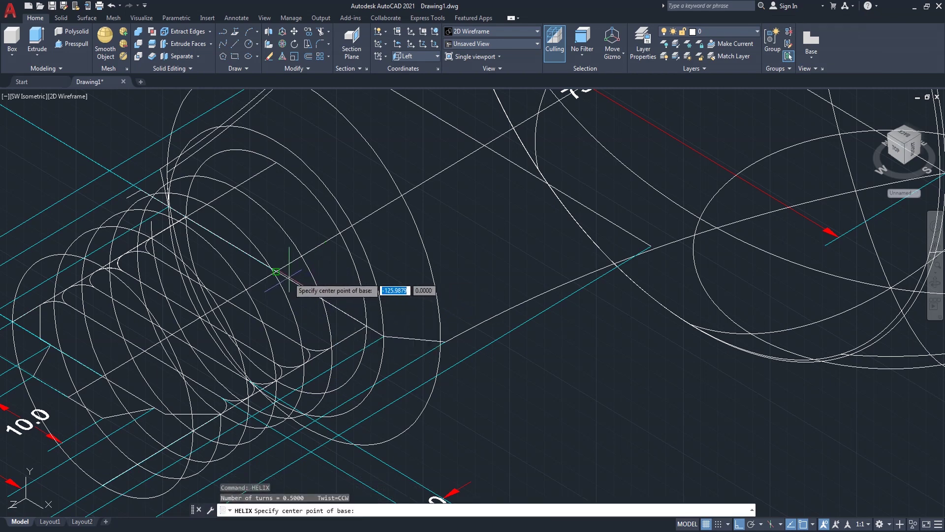
scroll(277, 270, up, 3)
click(255, 263)
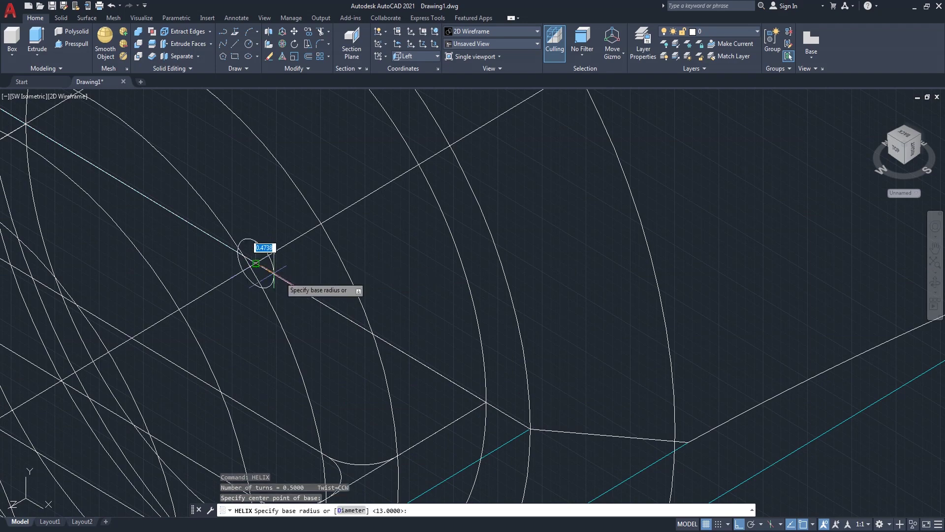
click(487, 404)
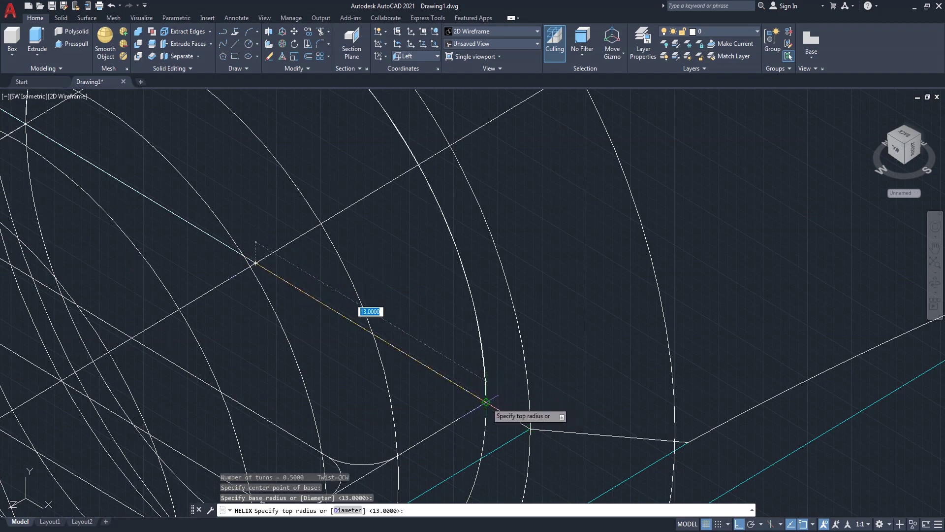
click(486, 402)
scroll(243, 290, up, 3)
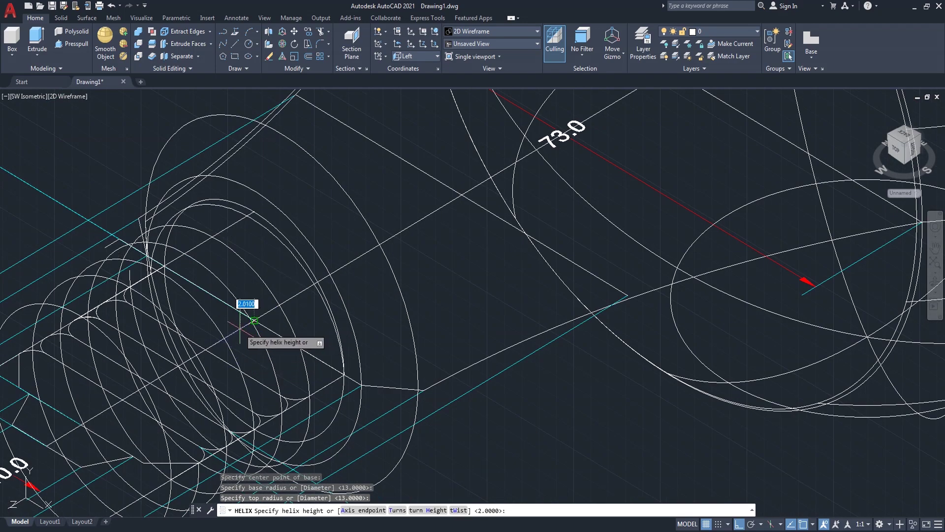
text(2)
key(Return)
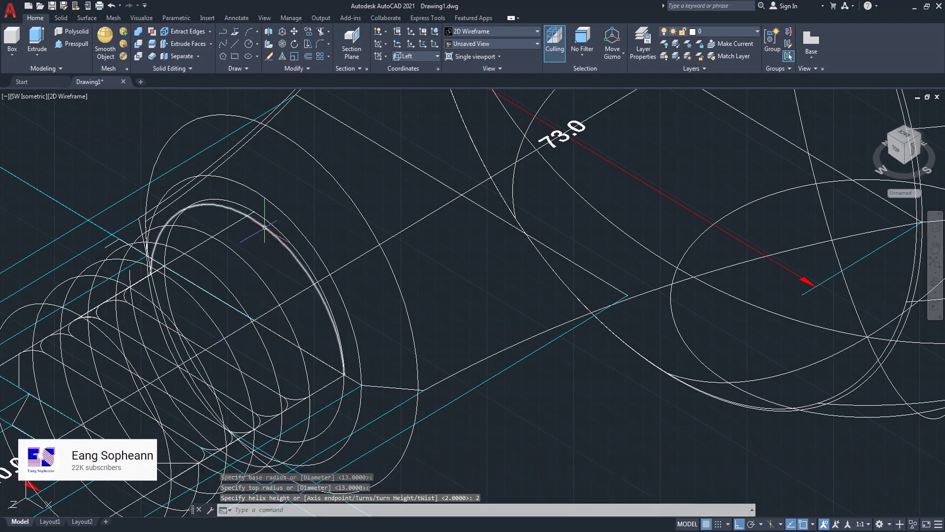
click(264, 228)
right_click(266, 231)
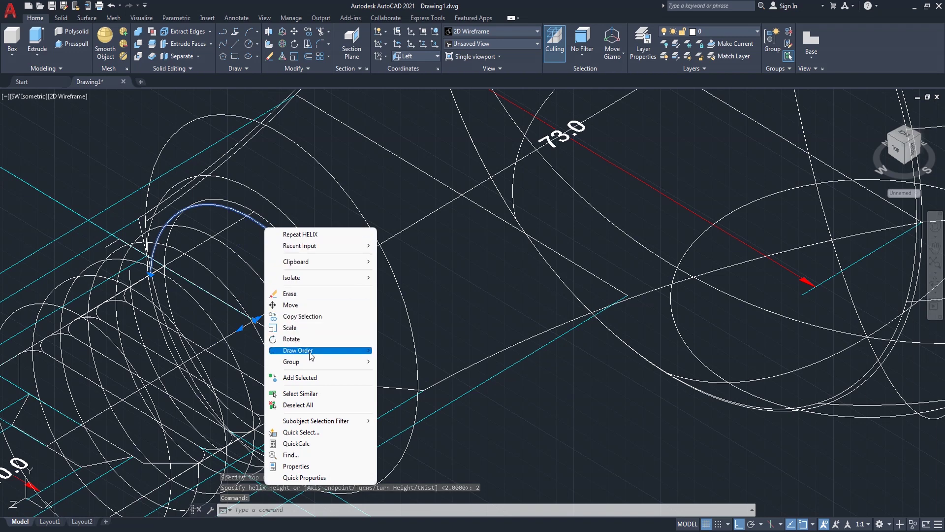
Step: Change the second helix's Top Radius to 9, leaving its base radius at 13
click(302, 466)
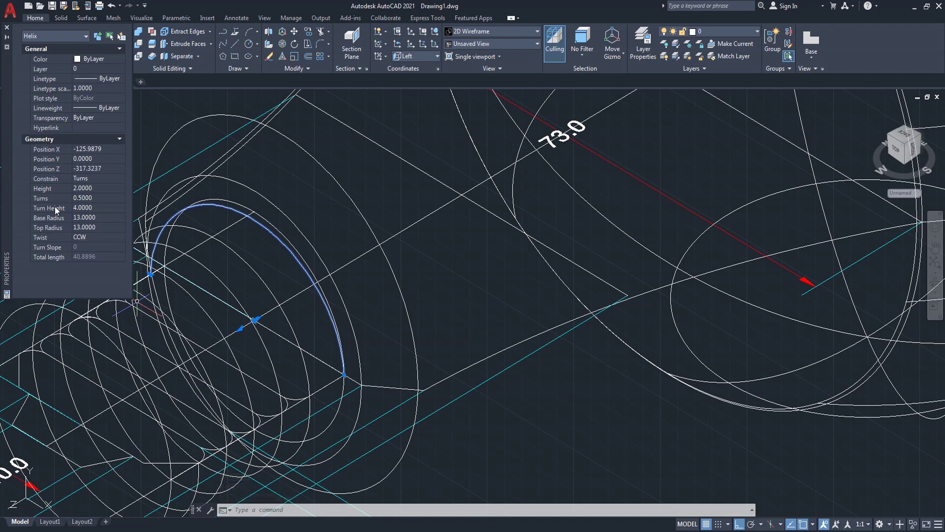
click(90, 228)
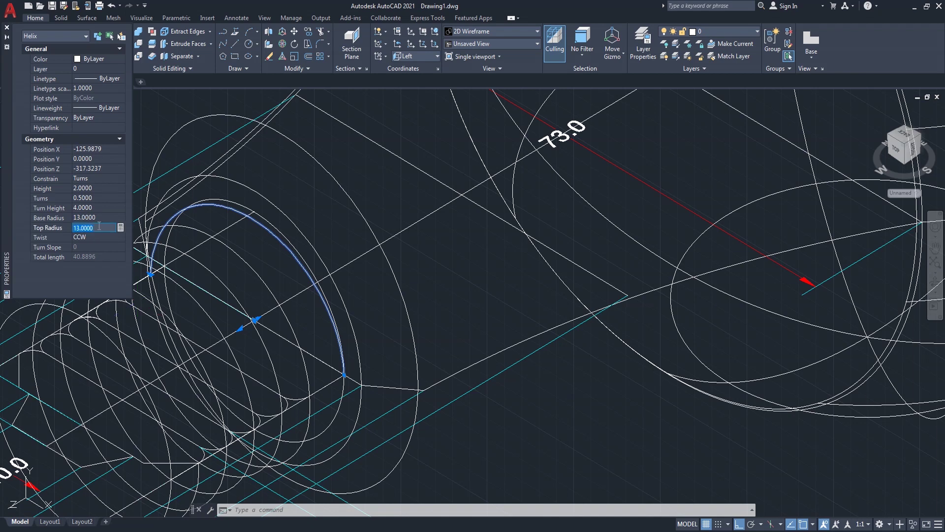
text(9)
click(101, 217)
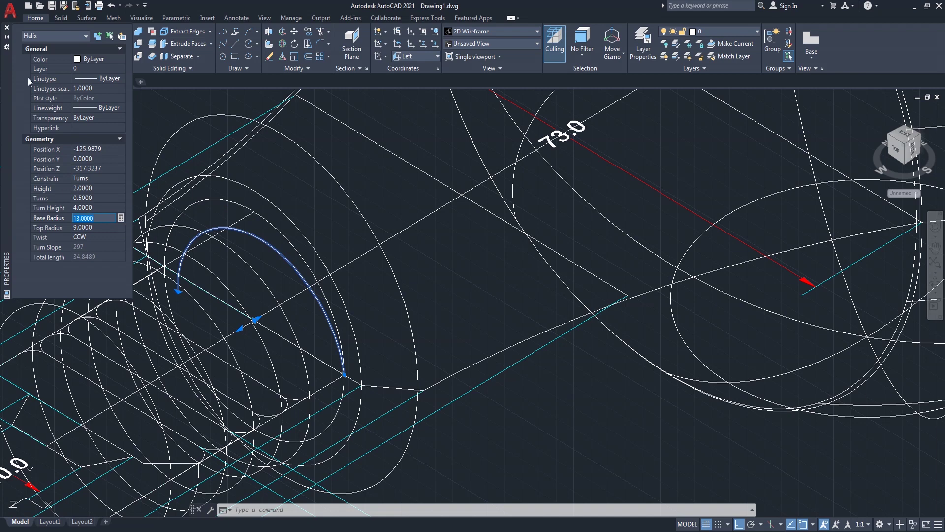
click(7, 27)
key(Delete)
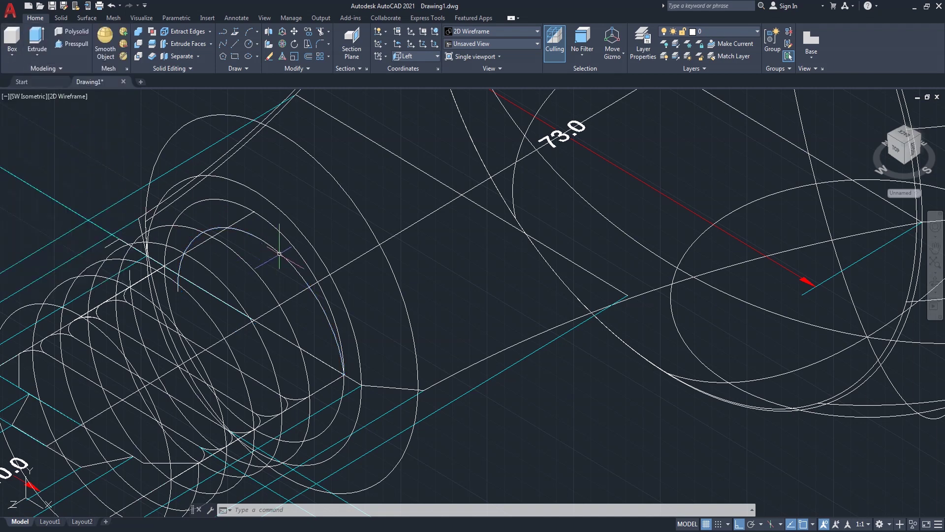
Step: Move the second helix so its end sits on the line intersection near the screw base
scroll(306, 295, down, 3)
scroll(333, 325, up, 3)
text(m)
key(Return)
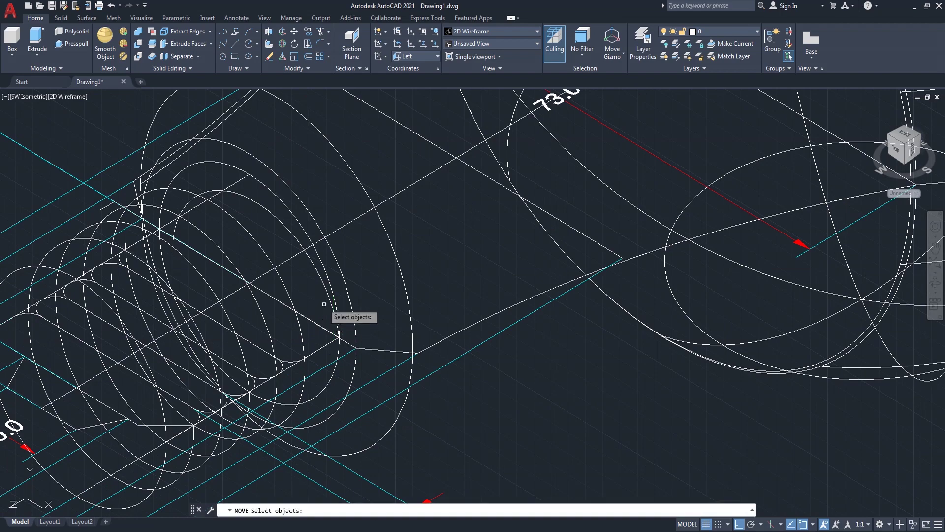
click(337, 336)
key(Return)
scroll(339, 338, up, 2)
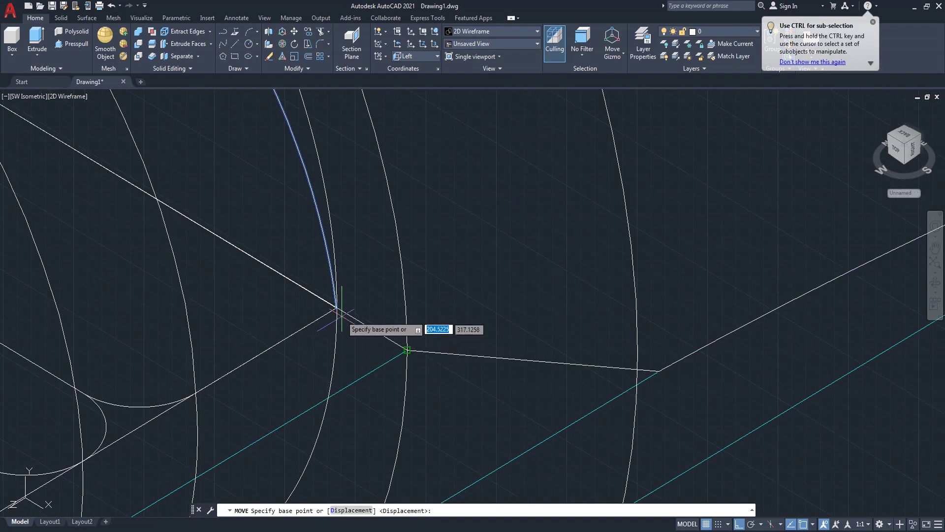
click(363, 291)
scroll(365, 290, down, 2)
scroll(365, 291, down, 3)
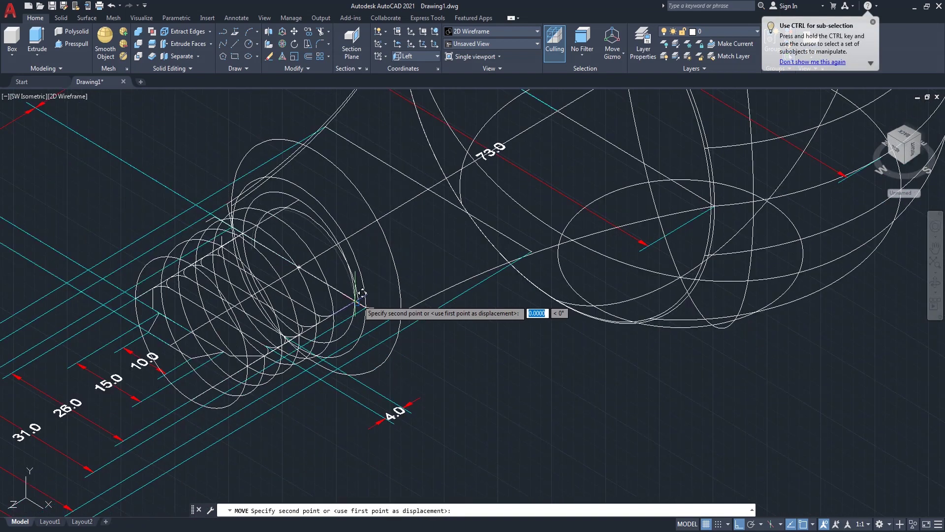
scroll(276, 342, up, 4)
scroll(278, 340, up, 2)
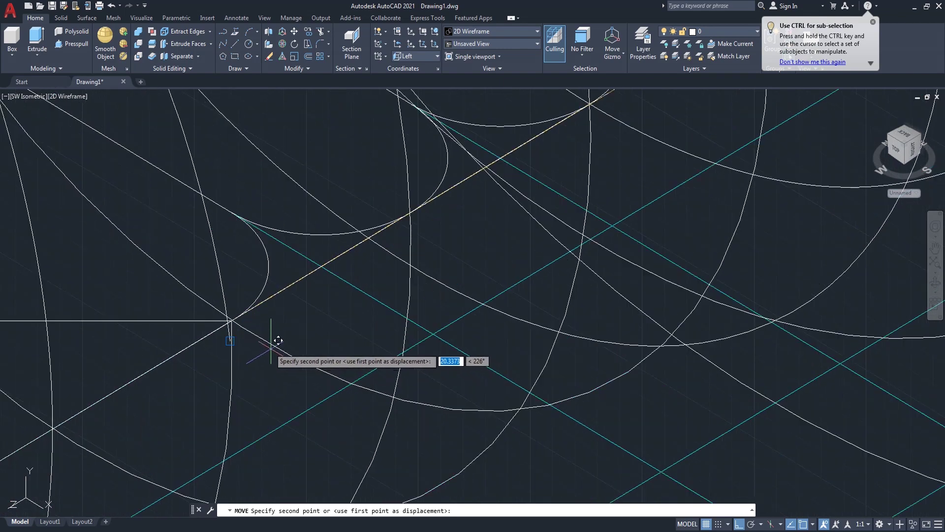
scroll(232, 321, up, 3)
click(235, 319)
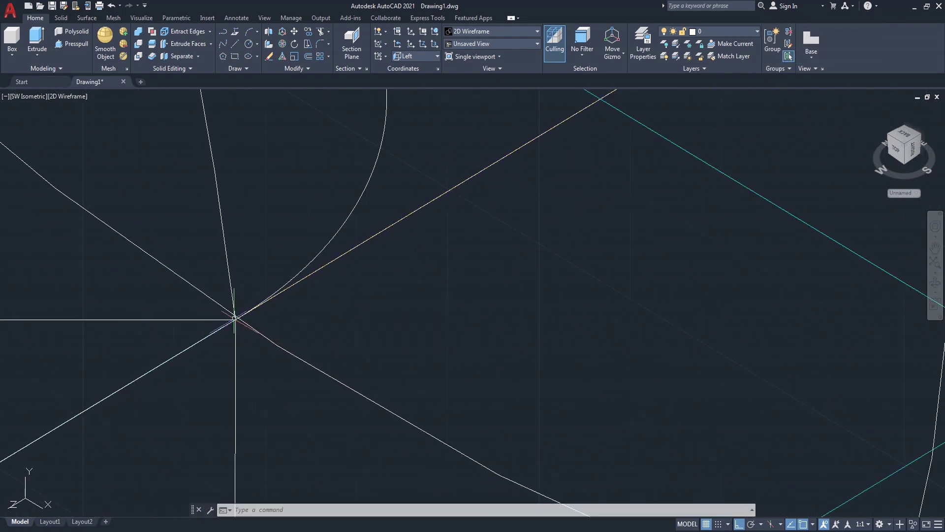
scroll(239, 365, down, 3)
scroll(238, 365, down, 2)
scroll(266, 376, down, 3)
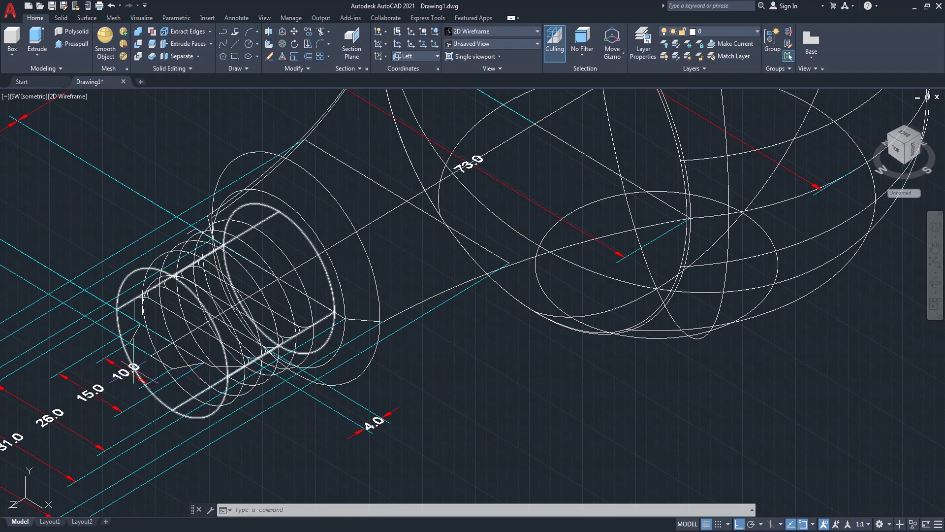
scroll(183, 282, up, 2)
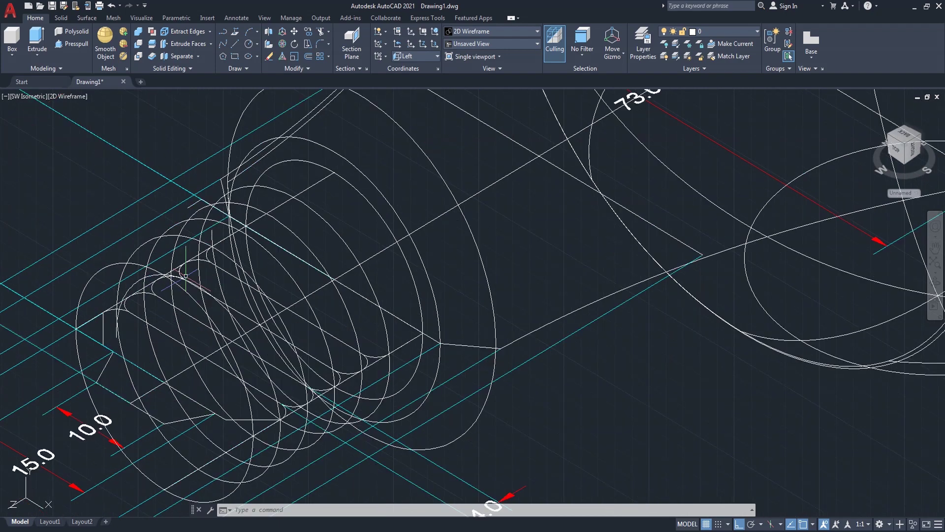
scroll(182, 274, up, 2)
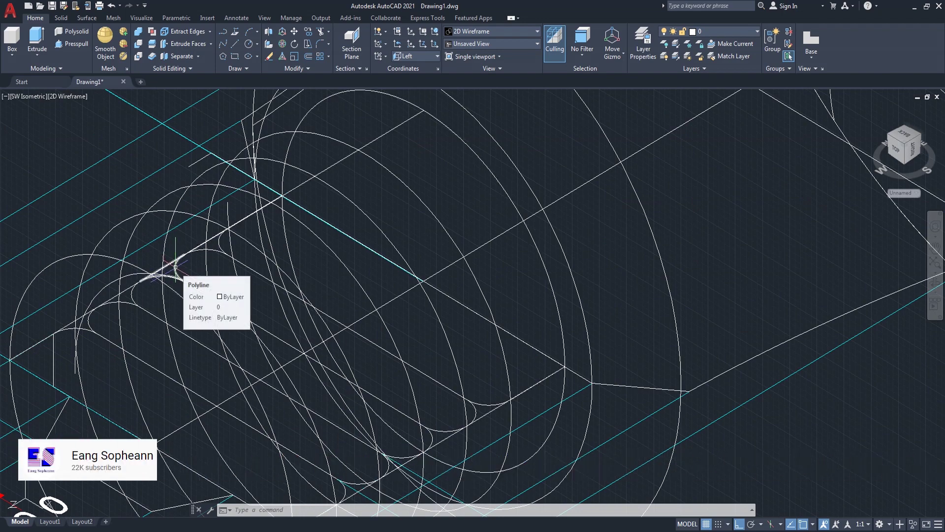
click(428, 56)
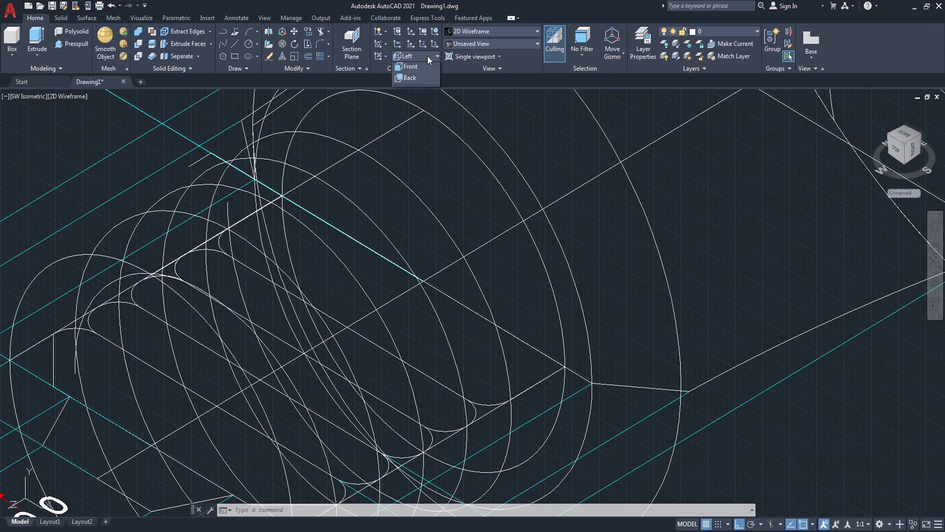
Step: Reset the UCS to World, inspect the bulb in Shaded style, then return to 2D Wireframe
click(416, 66)
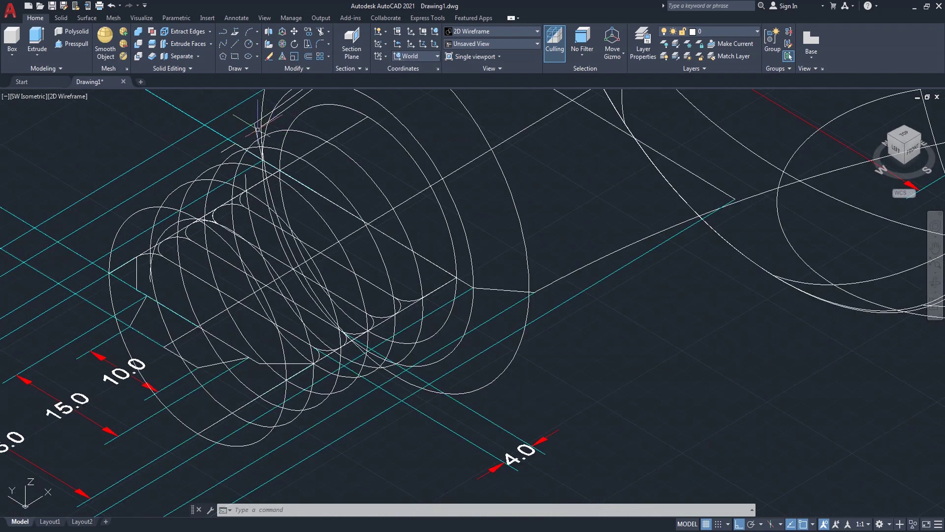
click(83, 96)
click(148, 167)
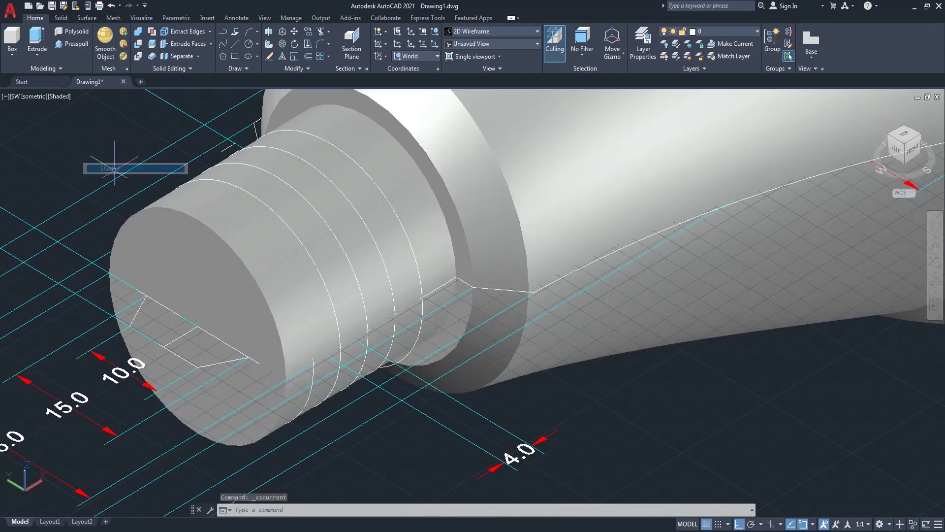
scroll(255, 276, down, 3)
scroll(256, 276, down, 3)
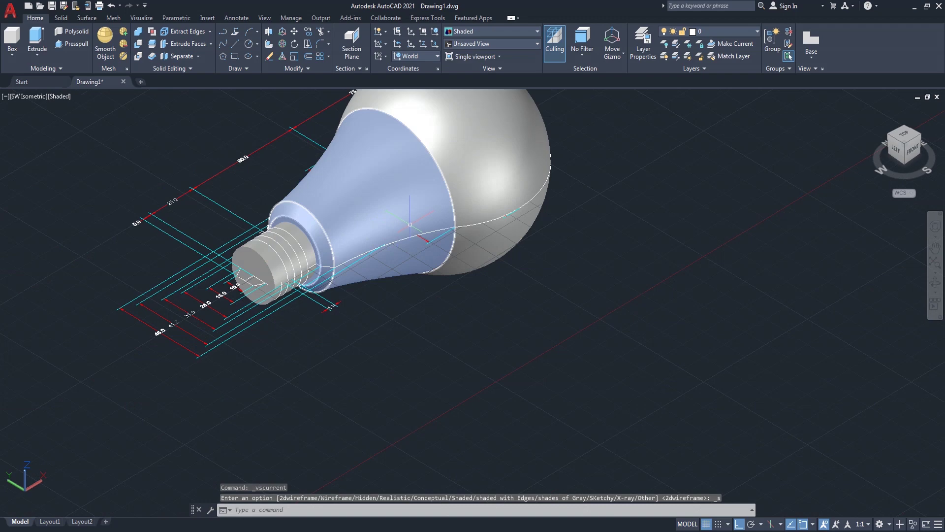
scroll(404, 226, down, 1)
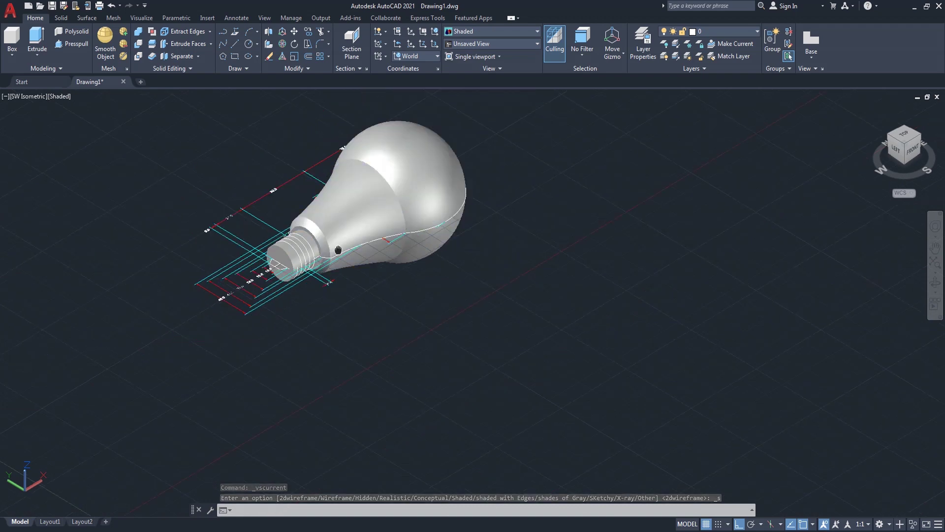
scroll(364, 266, down, 1)
scroll(365, 265, up, 1)
scroll(364, 266, up, 1)
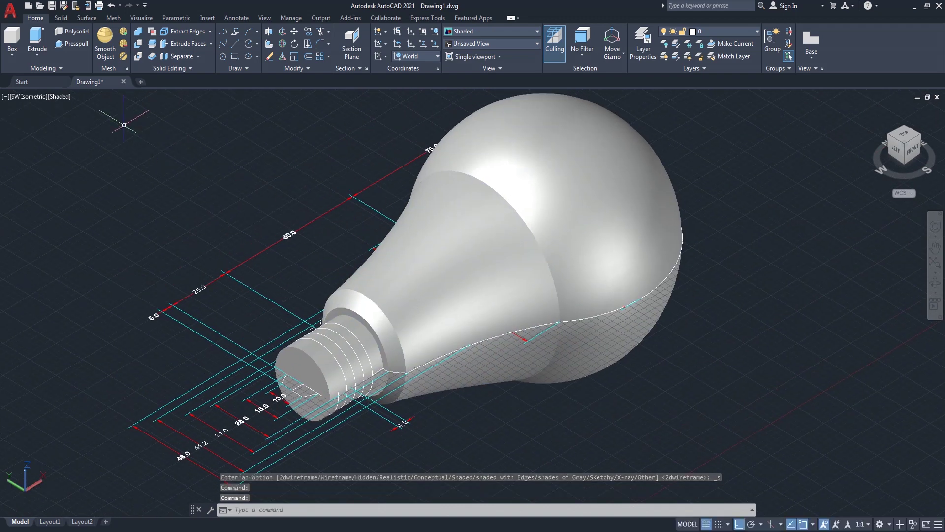
click(57, 96)
click(96, 120)
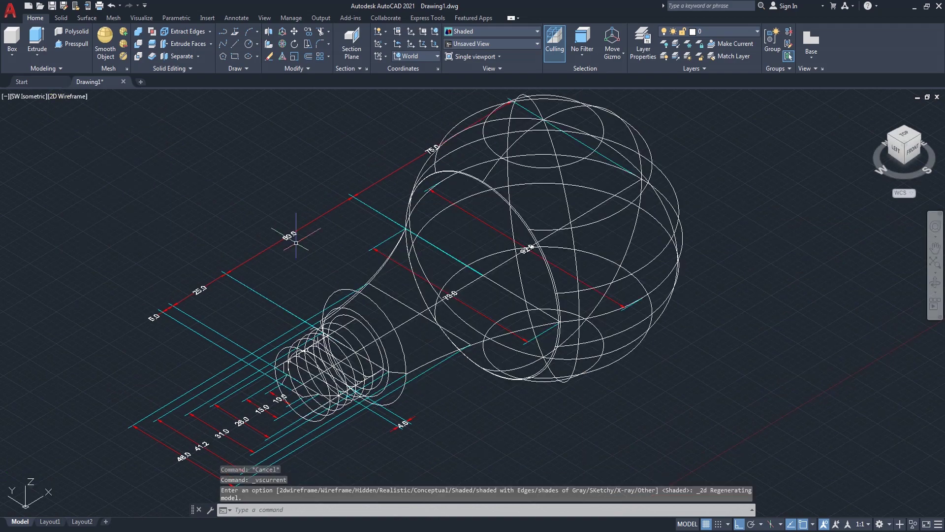
Step: Mirror the small thread profile curve across a two-point line, keeping the original
scroll(318, 328, up, 2)
scroll(308, 305, up, 1)
scroll(298, 281, up, 2)
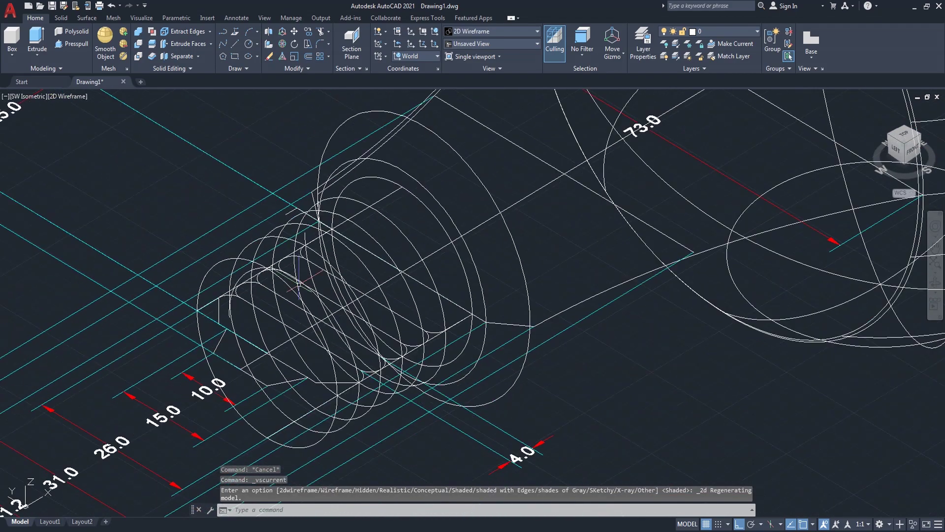
text(i)
key(Return)
scroll(295, 275, up, 2)
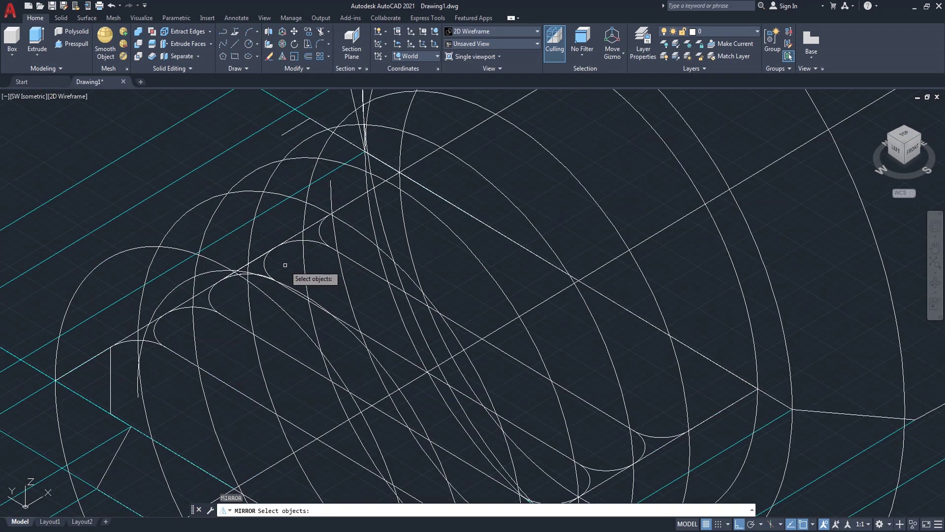
click(266, 265)
scroll(263, 268, down, 2)
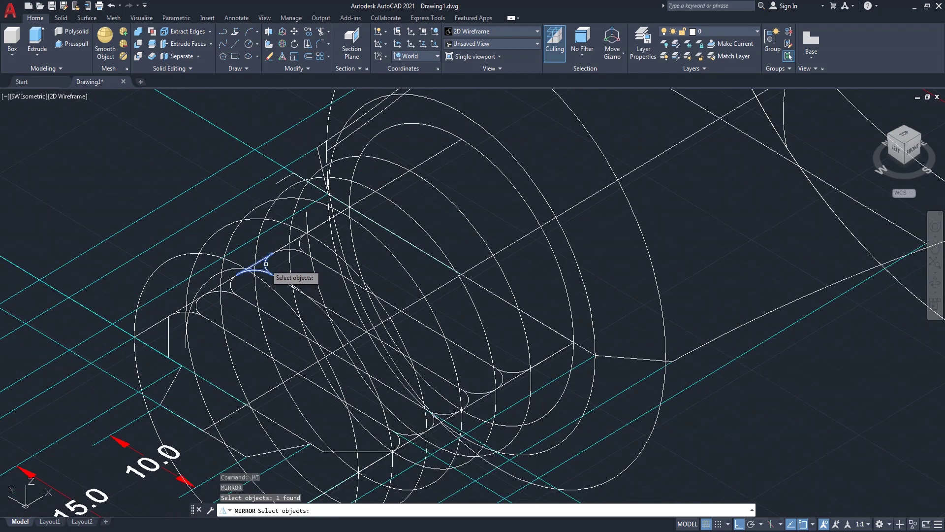
scroll(256, 265, down, 2)
key(Return)
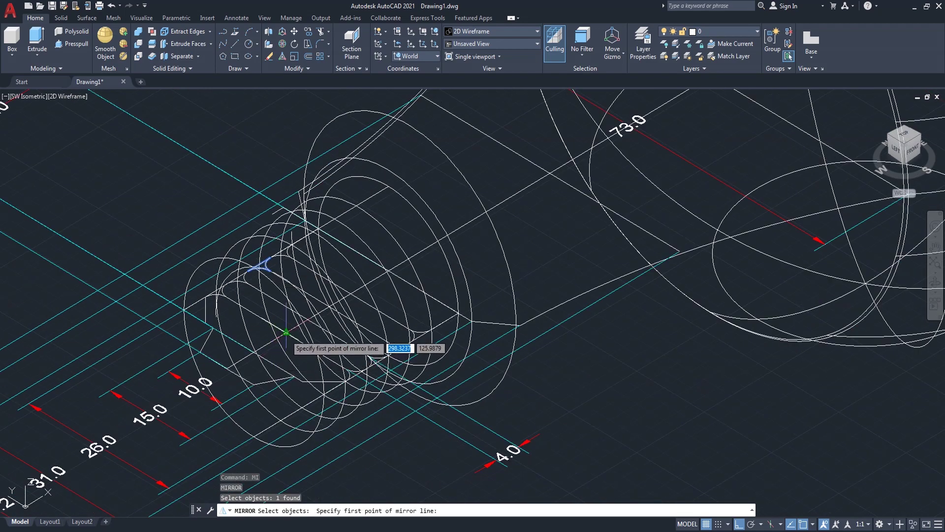
click(288, 334)
click(254, 353)
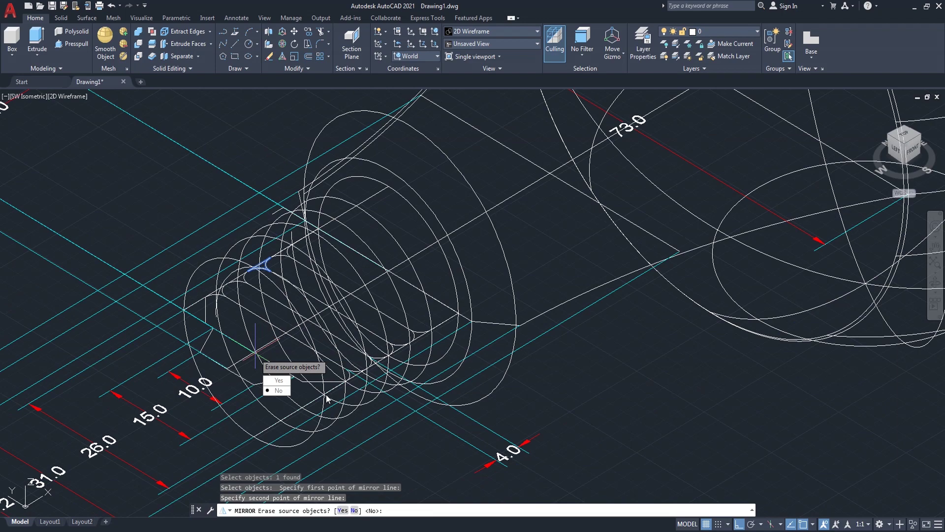
key(Return)
scroll(355, 324, up, 3)
scroll(351, 323, up, 2)
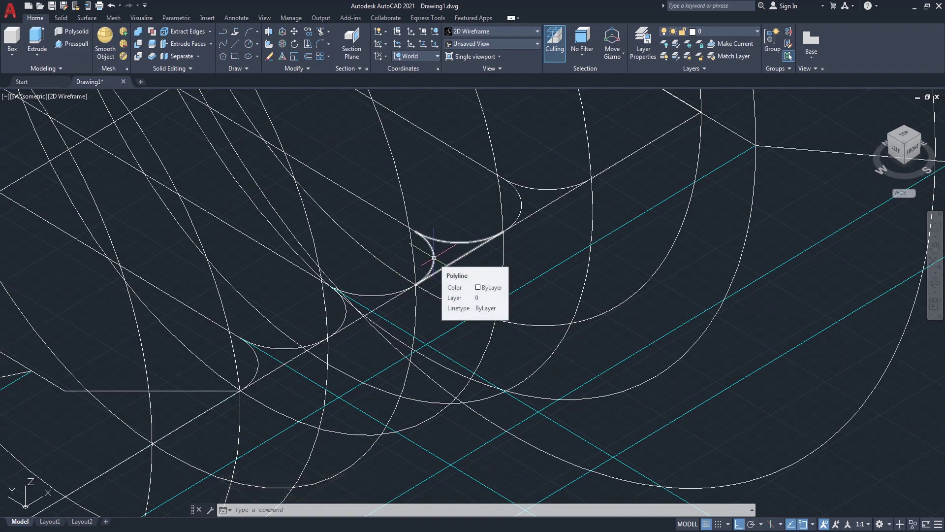
Step: Copy the pointed thread profile to several positions spaced 10 units along the axis line
text(CO)
key(Return)
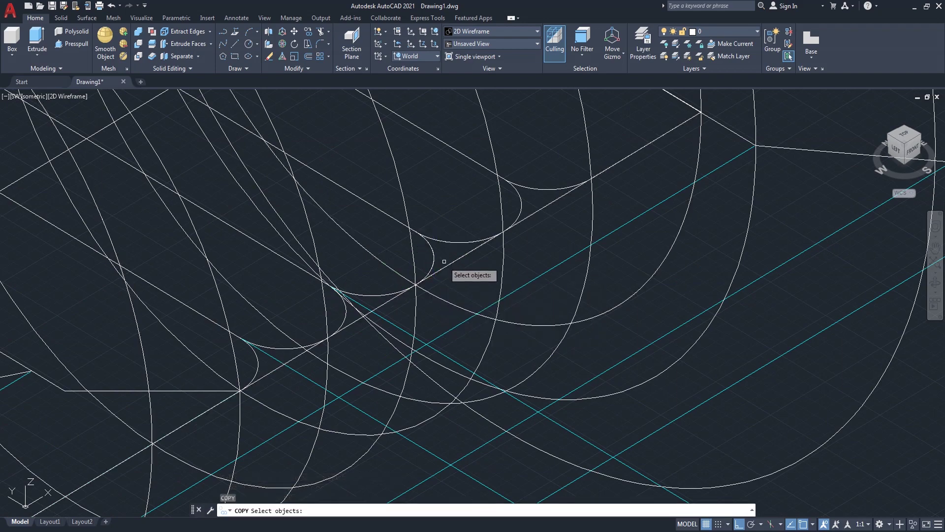
click(434, 258)
key(Return)
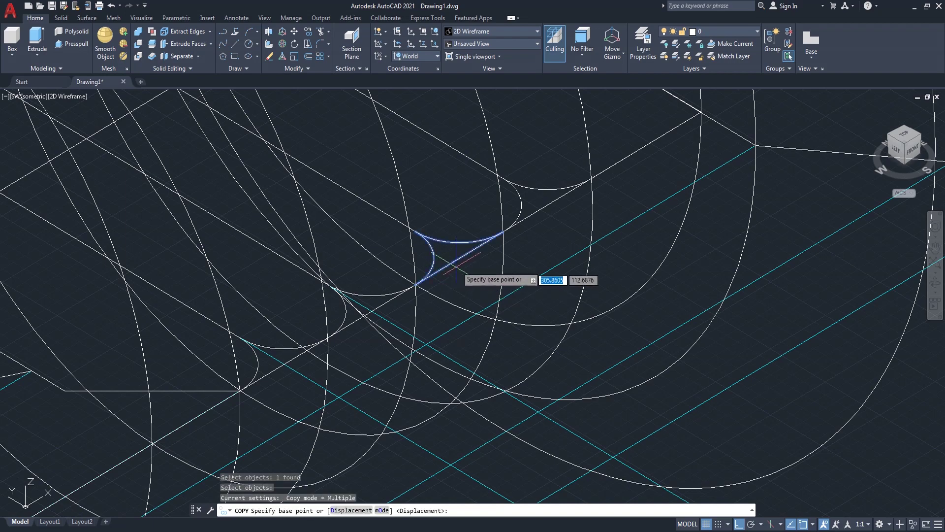
click(449, 252)
scroll(452, 260, down, 3)
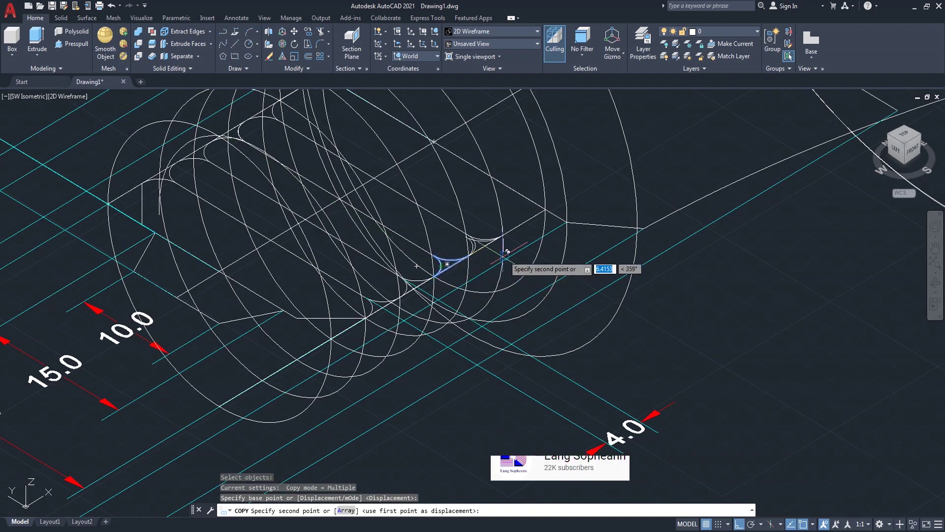
scroll(502, 227, up, 4)
click(492, 227)
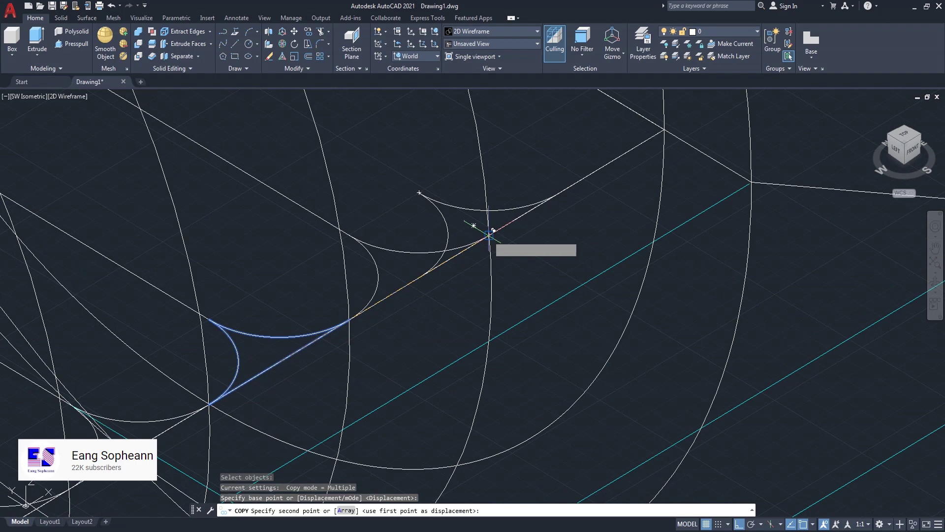
click(509, 222)
scroll(522, 216, down, 3)
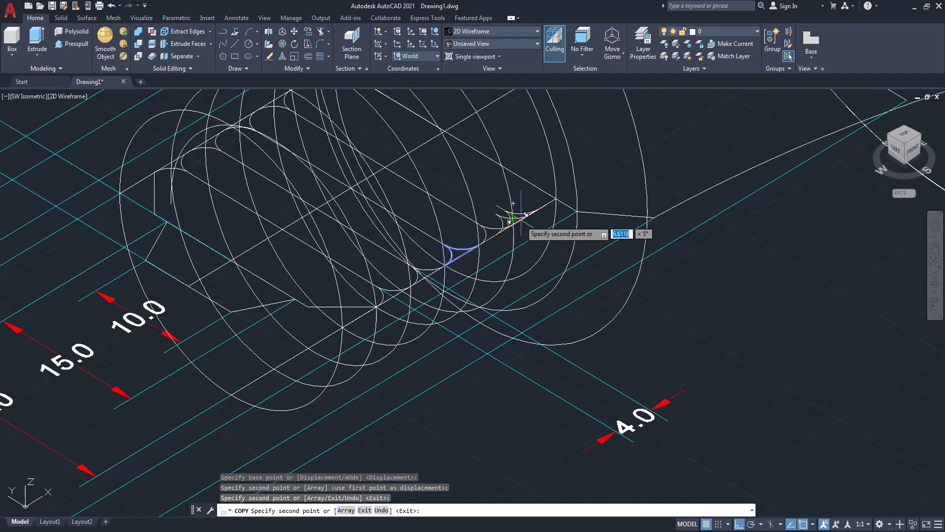
scroll(387, 309, up, 4)
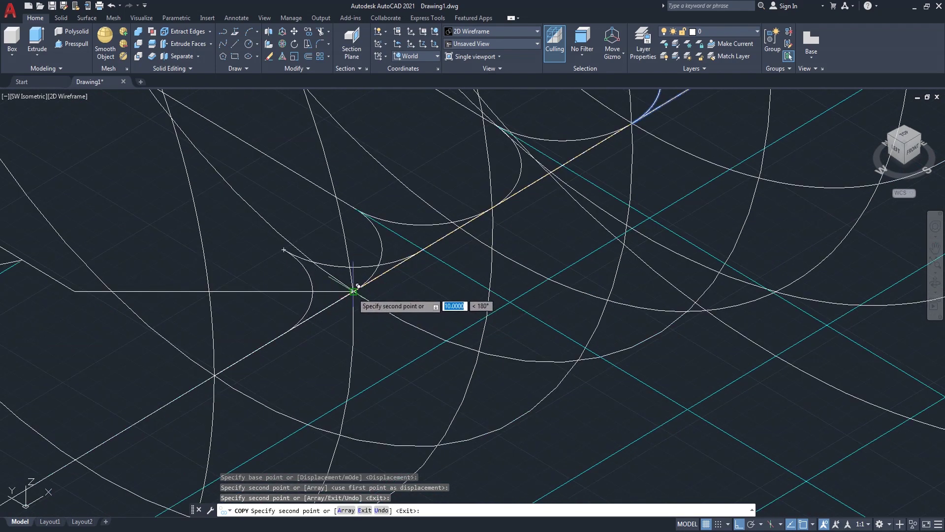
click(353, 291)
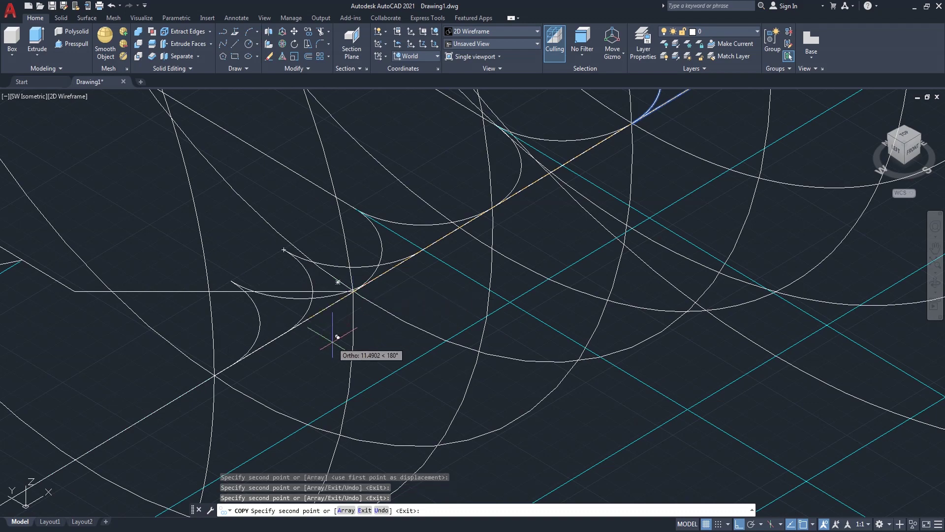
key(Return)
scroll(518, 297, down, 4)
scroll(497, 256, up, 2)
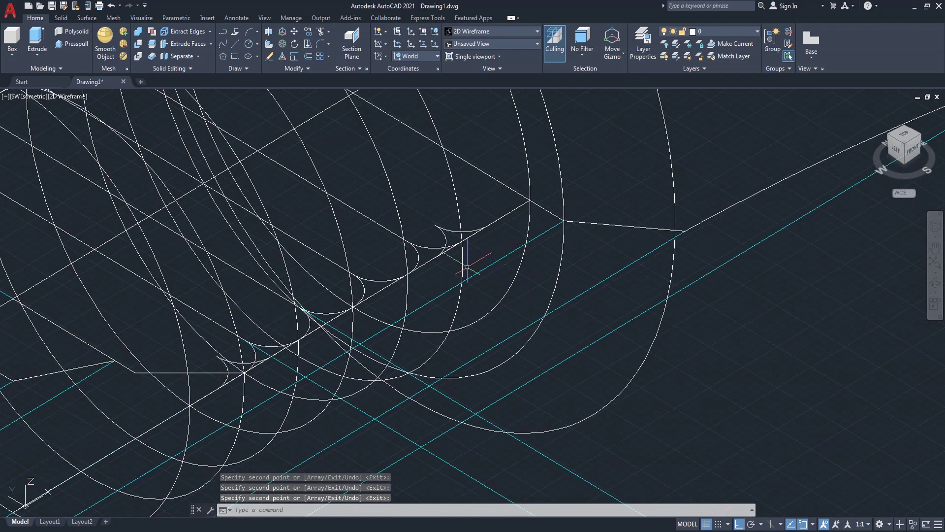
Step: Extrude the pointed thread profile along the picked path curve
text(ext)
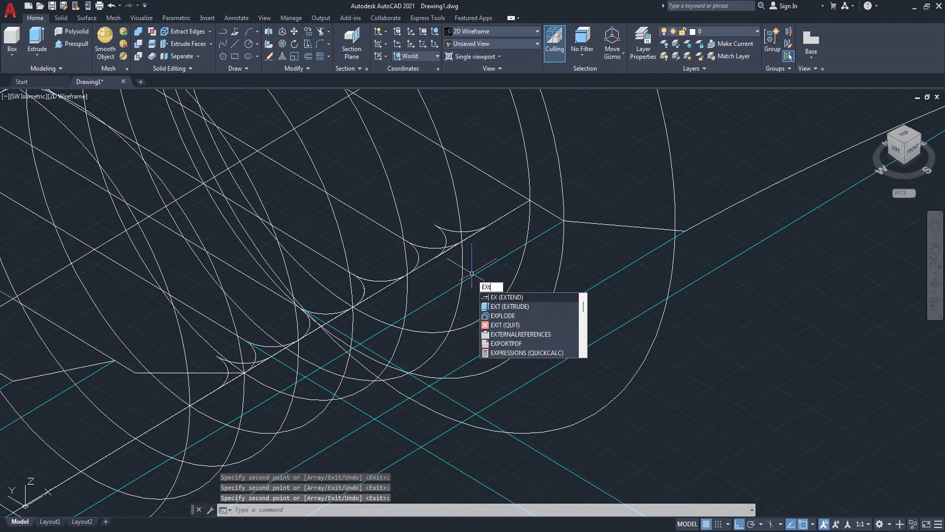
key(Return)
click(459, 238)
key(Return)
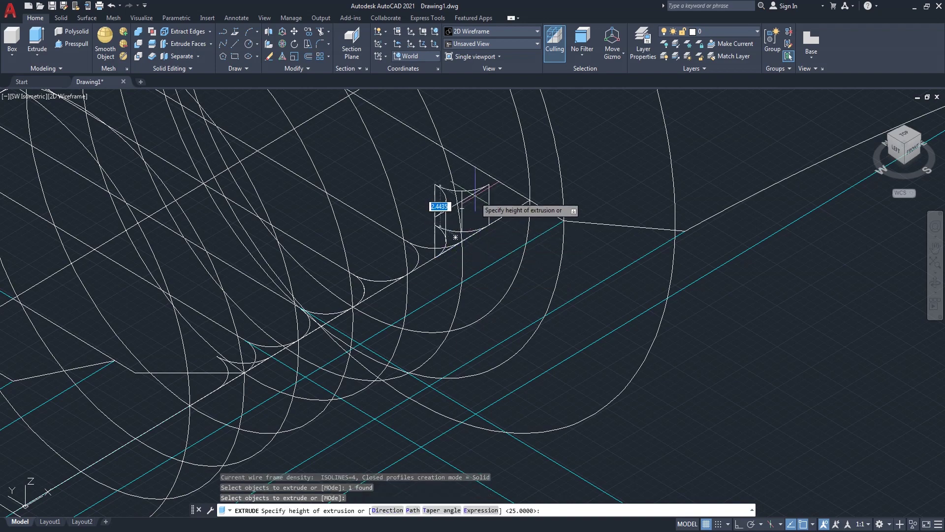
key(Return)
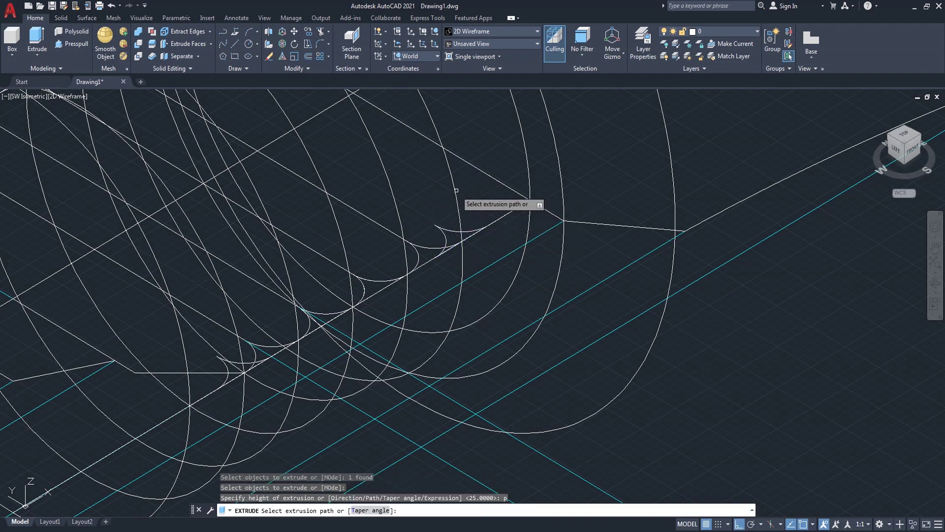
click(453, 188)
scroll(464, 218, down, 2)
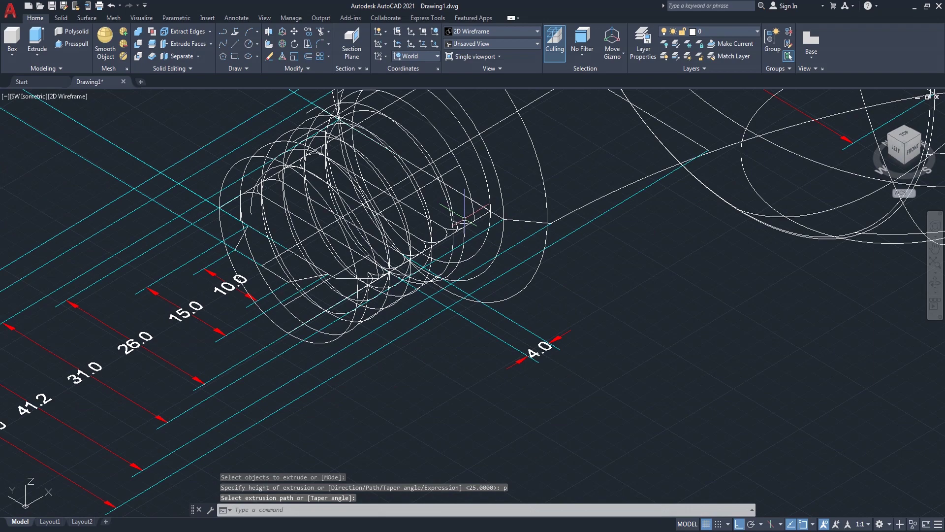
scroll(464, 220, up, 2)
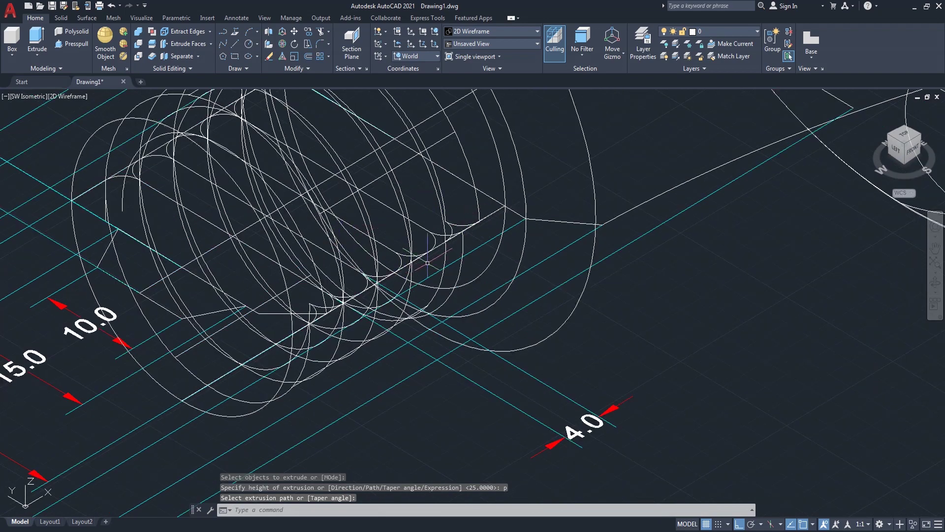
Step: Preview the extrusion in Shaded style, then return to 2D Wireframe
click(78, 96)
click(107, 168)
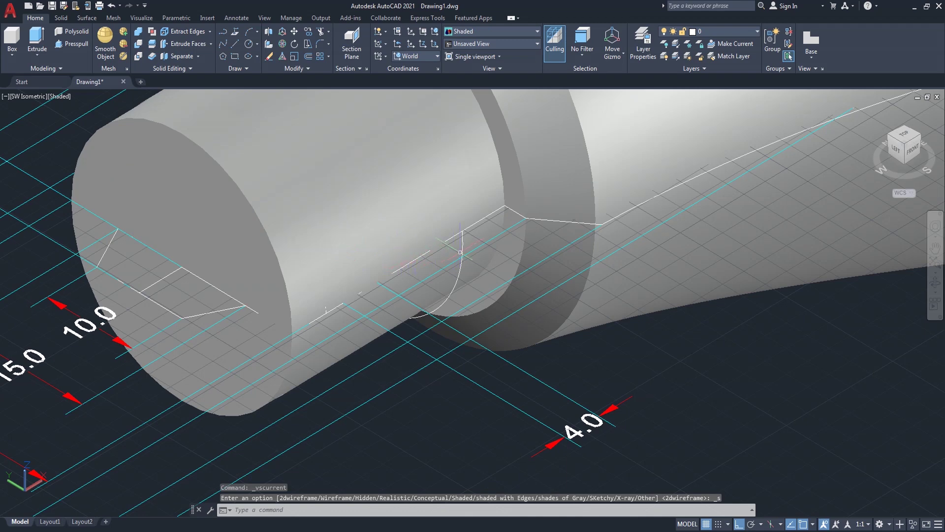
click(67, 96)
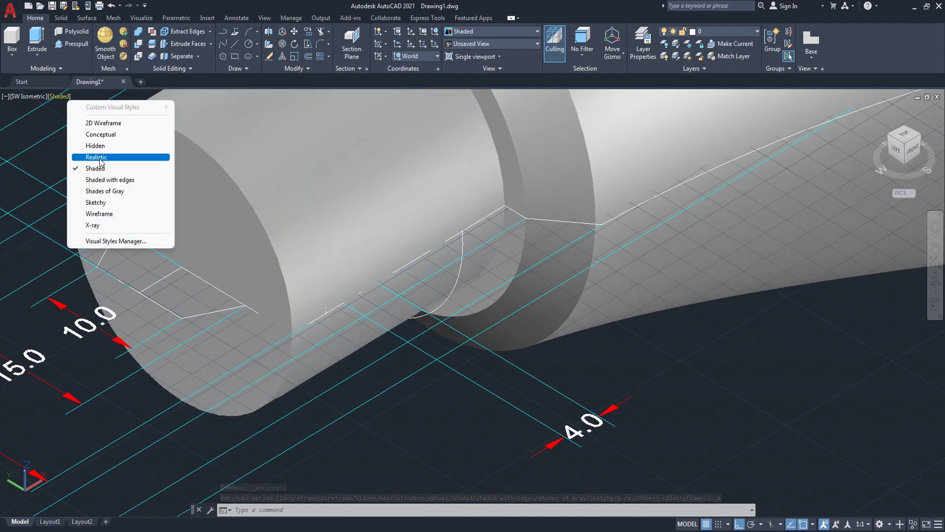
click(103, 123)
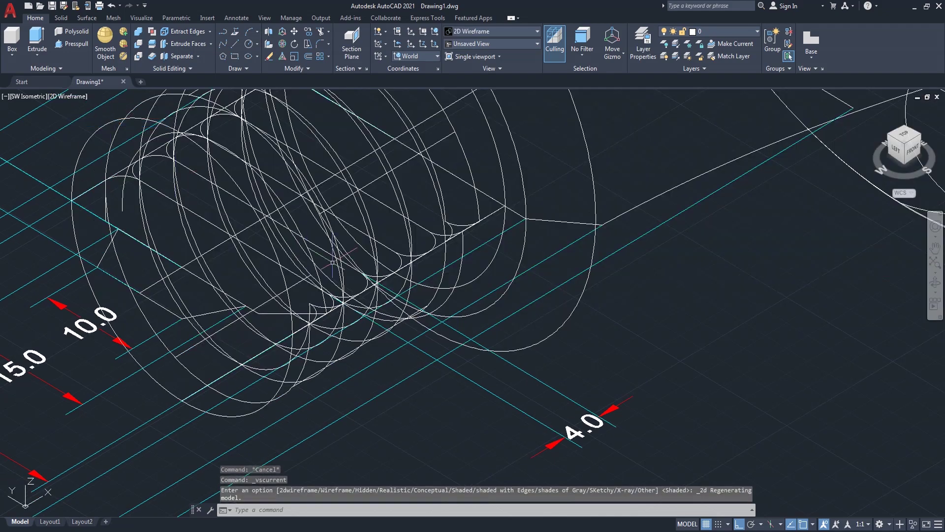
scroll(464, 236, up, 5)
Step: Extrude the next copied thread profile along its path into a solid
text(xt)
key(Return)
click(458, 200)
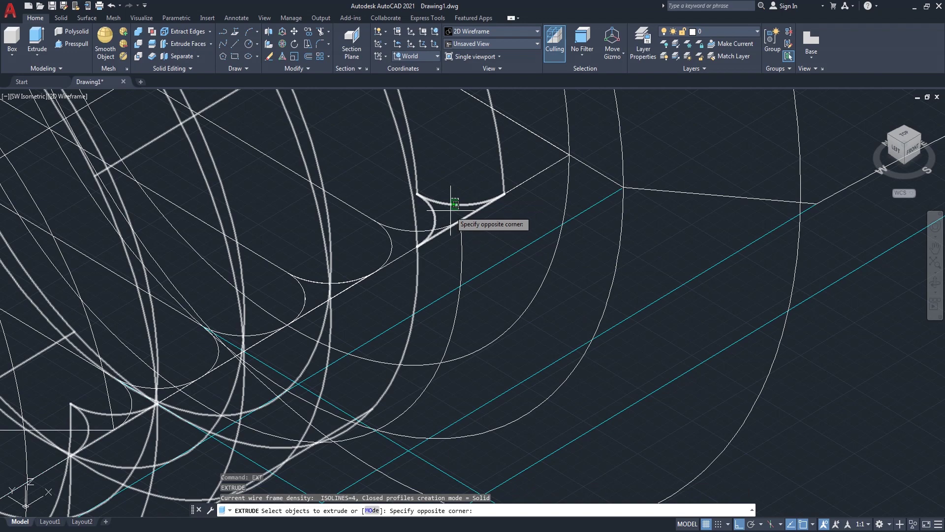
key(Return)
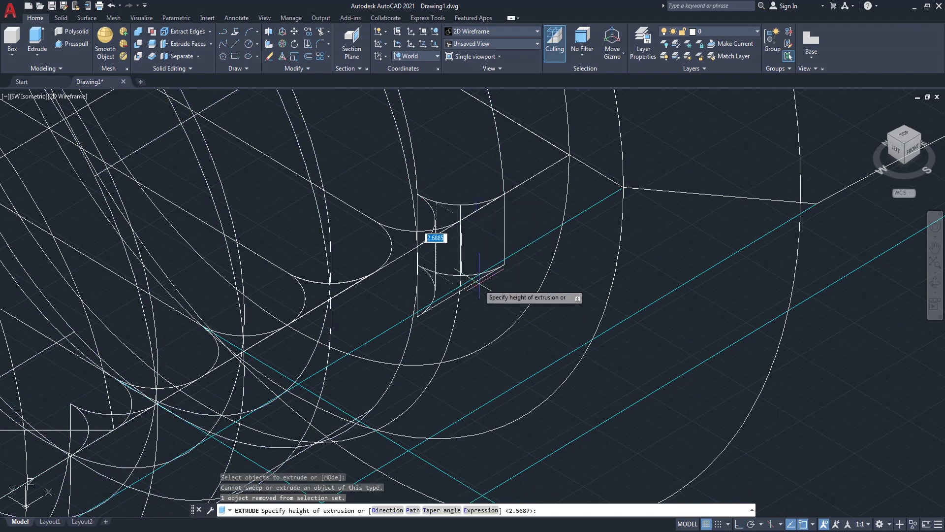
text(p)
key(Return)
click(461, 267)
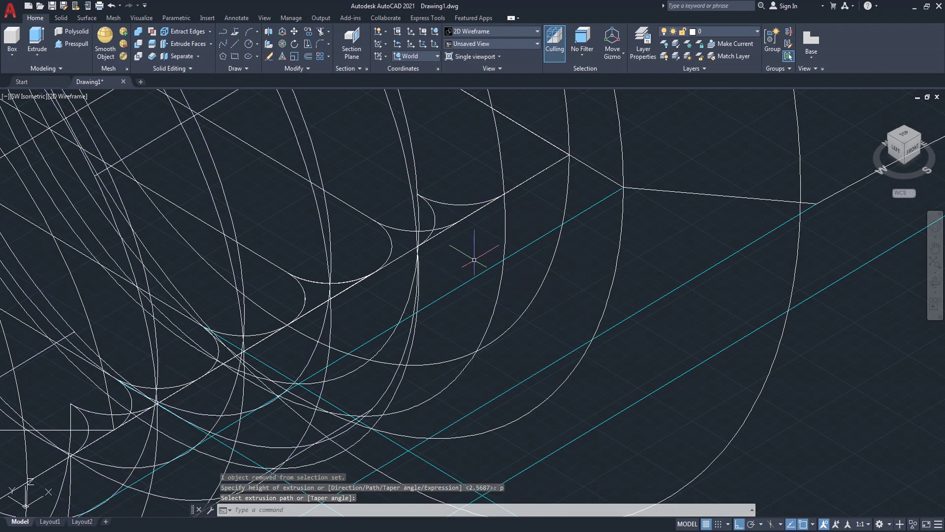
scroll(476, 252, down, 3)
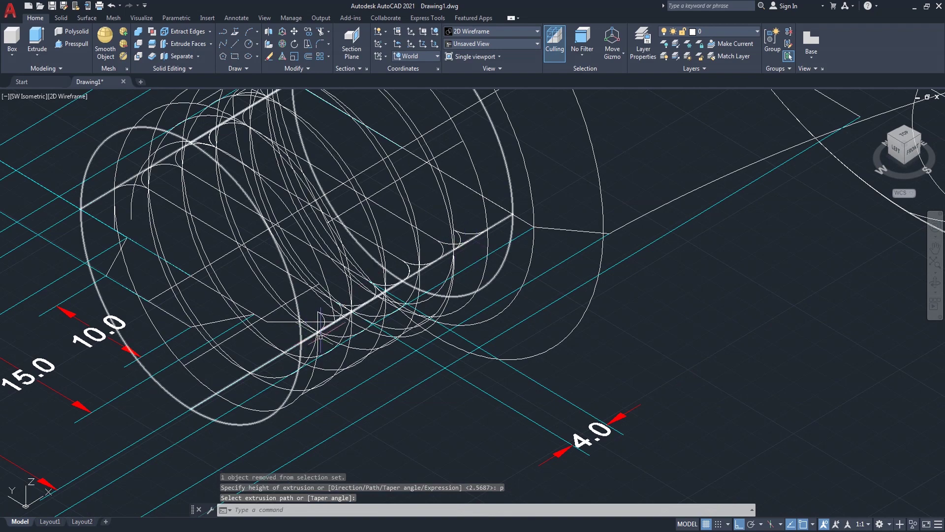
scroll(329, 331, up, 3)
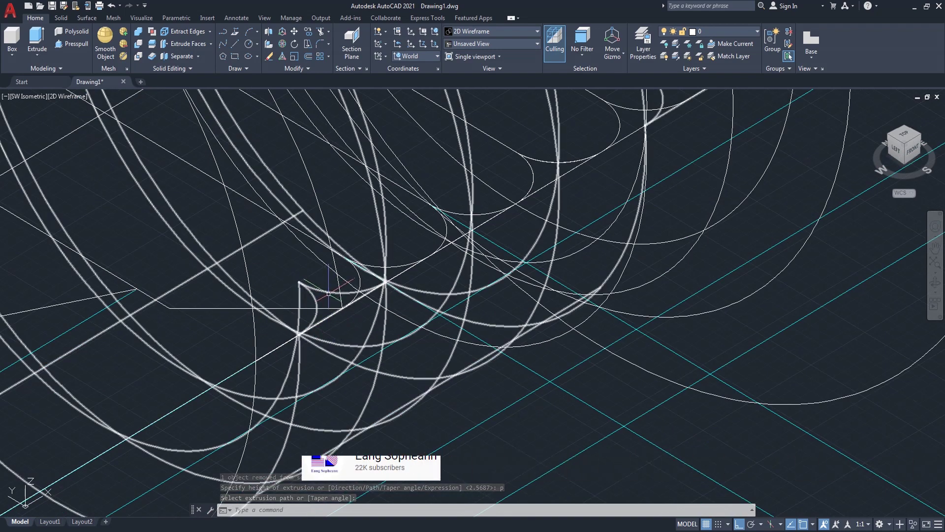
Step: Start extruding another thread profile along a path with EXT
text(ext)
key(Return)
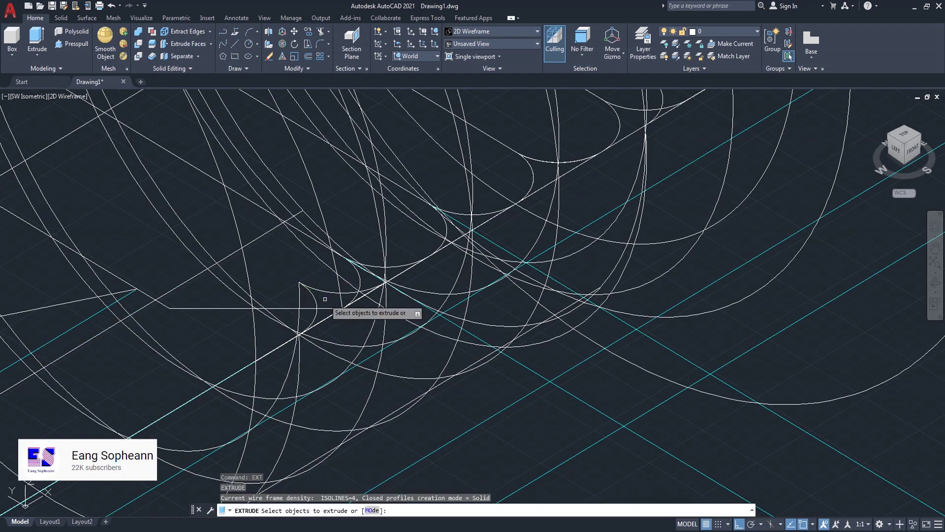
click(334, 288)
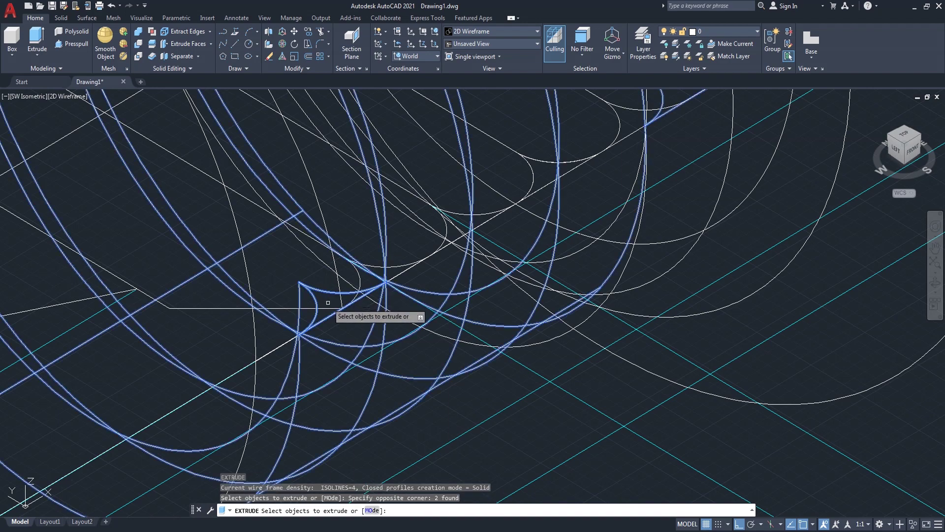
click(327, 301)
key(Return)
text(p)
key(Return)
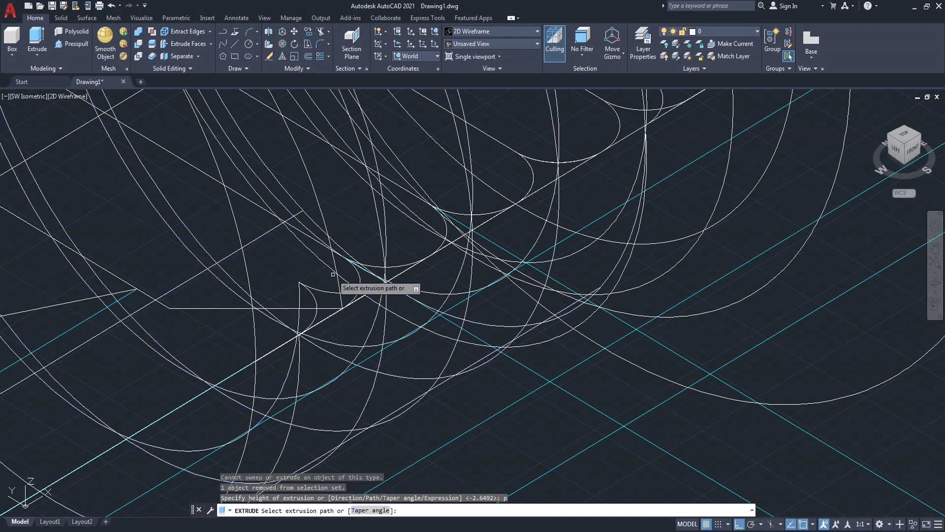
scroll(293, 283, down, 2)
scroll(292, 283, down, 2)
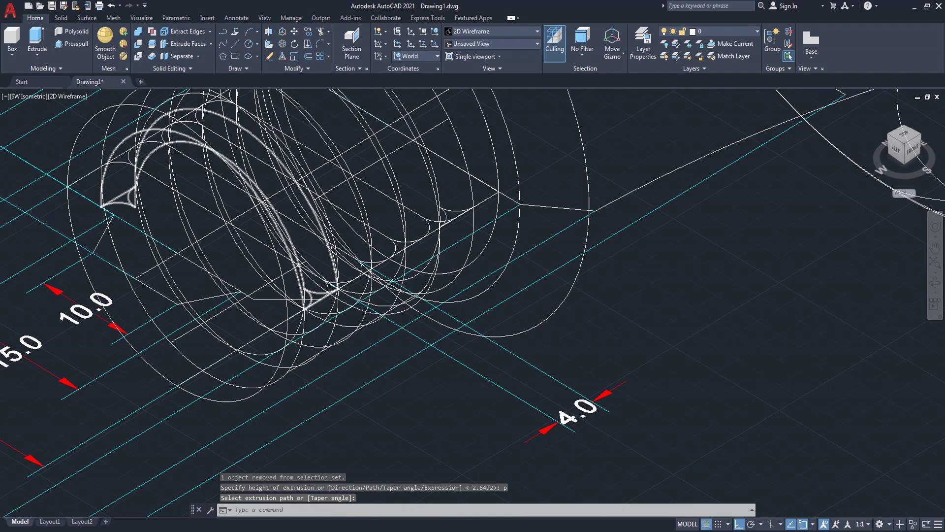
scroll(293, 284, down, 2)
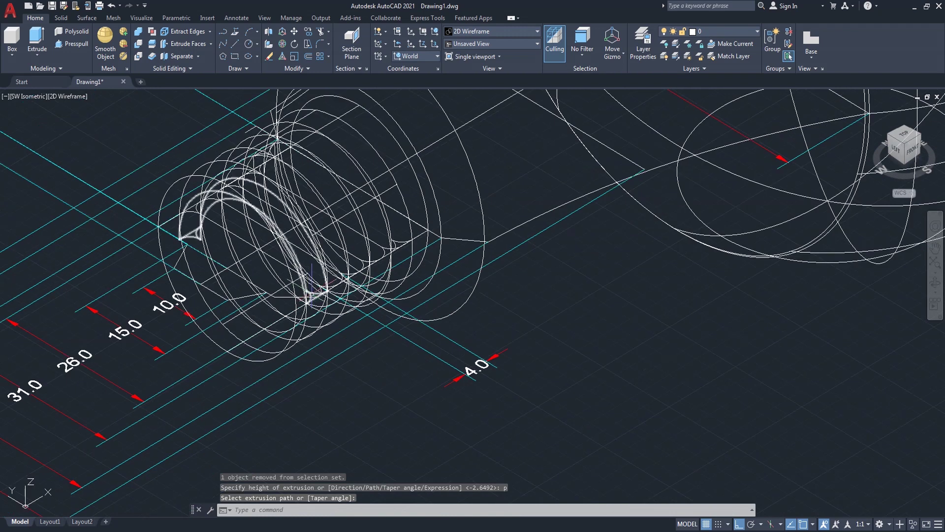
click(75, 97)
Step: Switch to Shaded and chamfer the base cylinder's outer circular edge 4 by 4
click(108, 167)
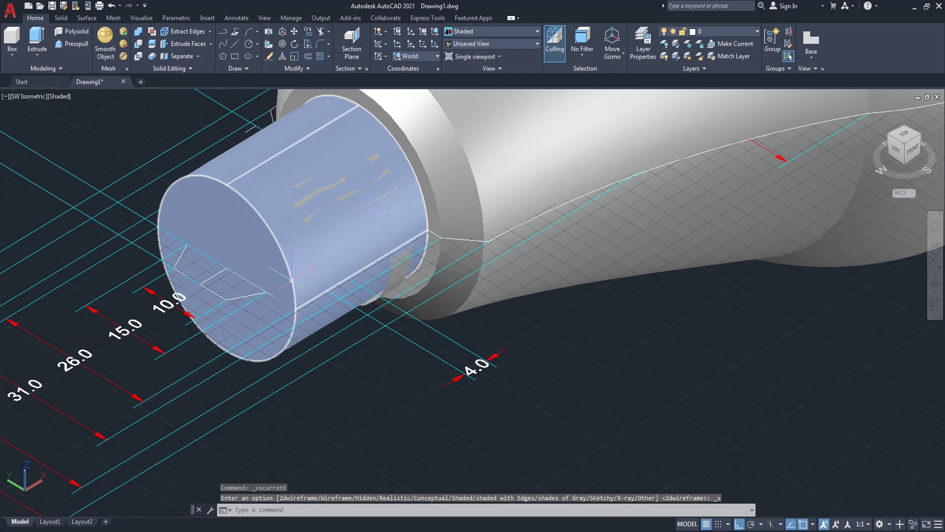
text(chamfer)
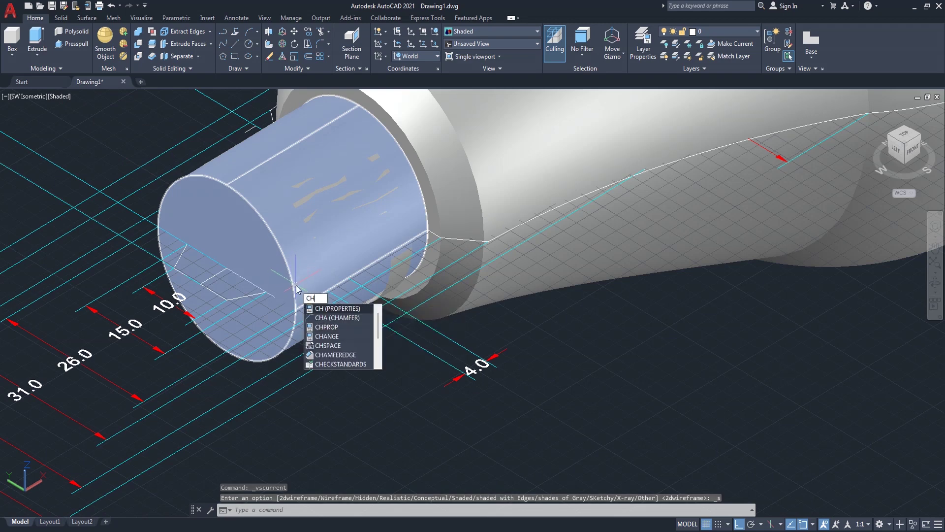
key(Return)
click(292, 280)
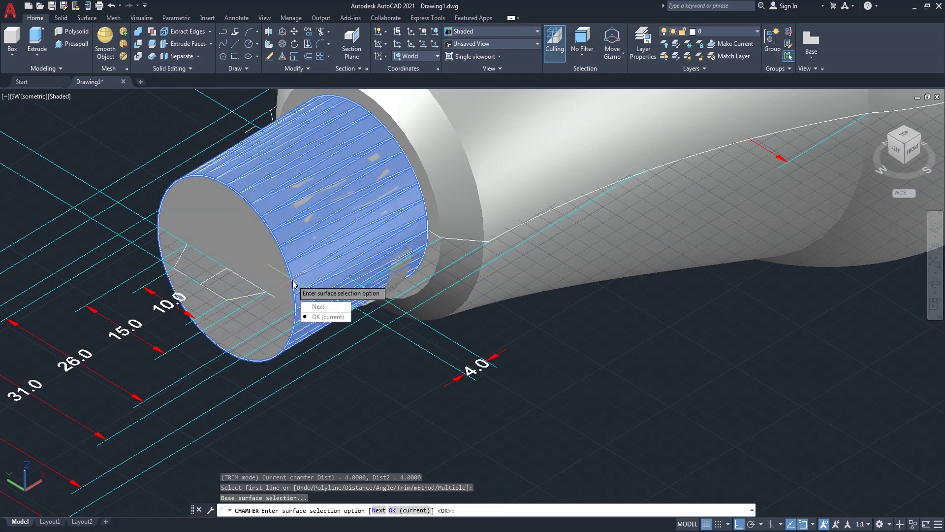
click(325, 317)
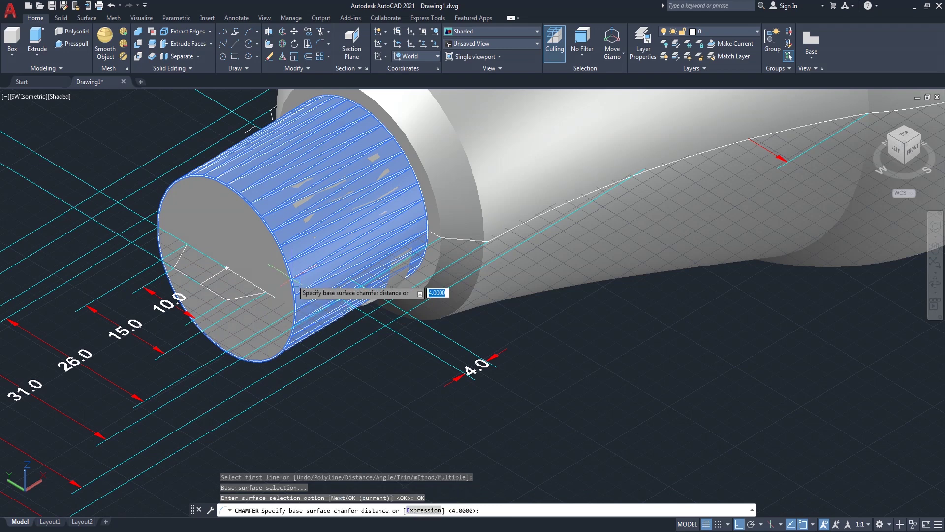
text(4)
key(Return)
text(4)
key(Return)
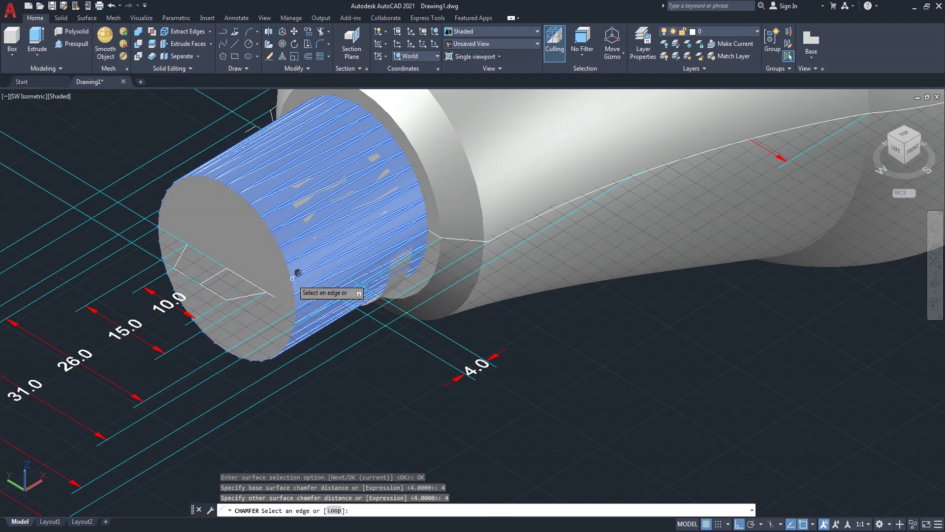
click(290, 270)
key(Return)
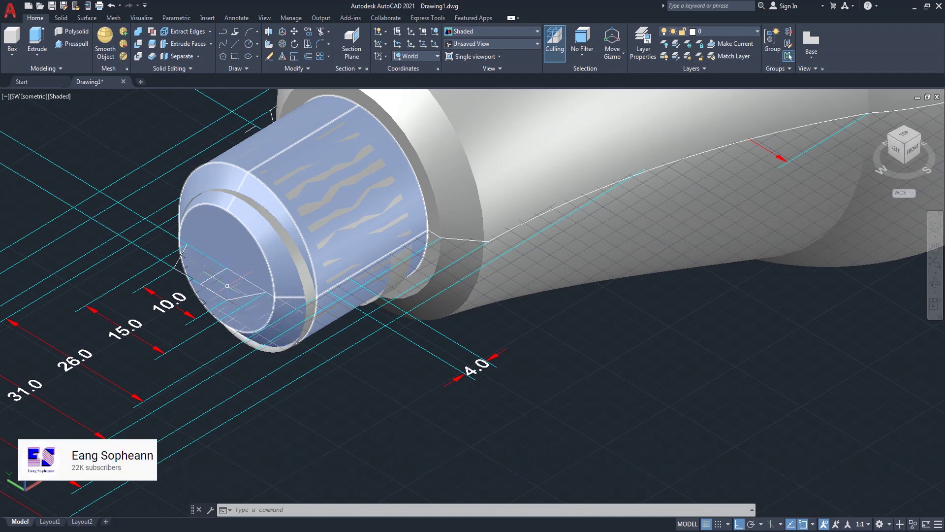
scroll(298, 277, up, 3)
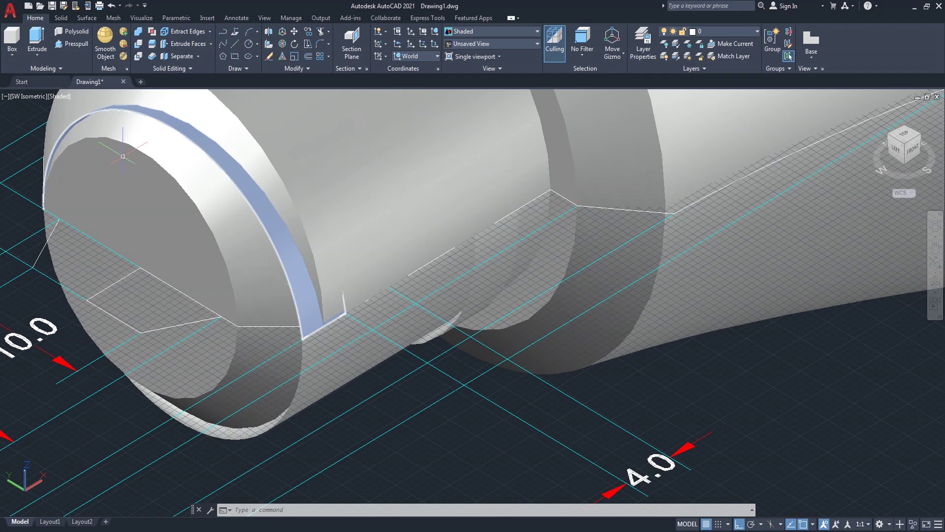
Step: Switch the viewport to 2D Wireframe display
click(122, 157)
click(64, 97)
click(93, 122)
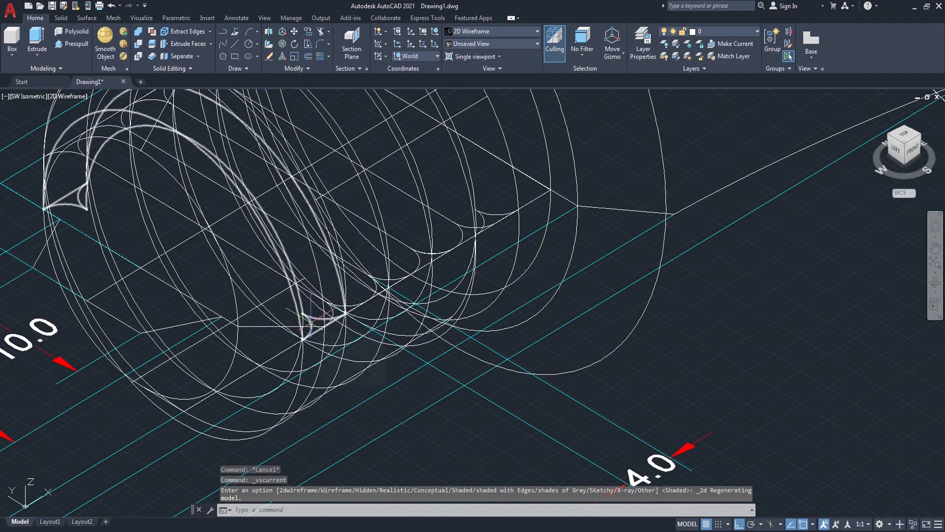
Step: Erase the extra solid inside the screw base
click(311, 318)
text(E)
key(Return)
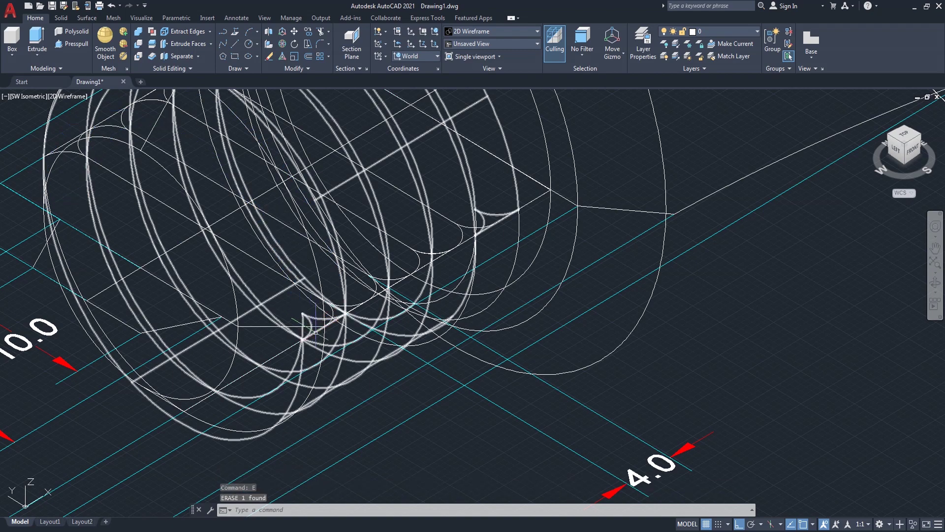
text(ct o)
key(Return)
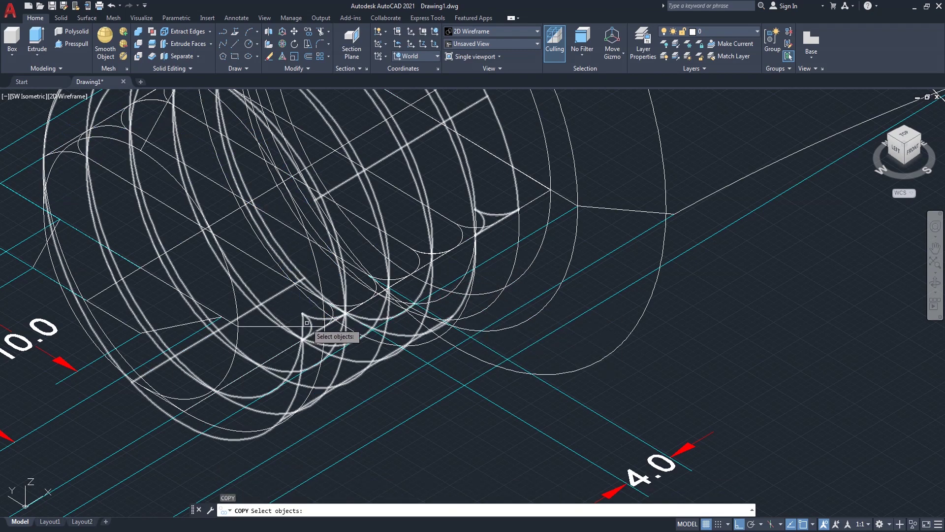
Step: Copy the ringed thread solid from one corner endpoint to the opposite corner along the base
click(306, 316)
key(Return)
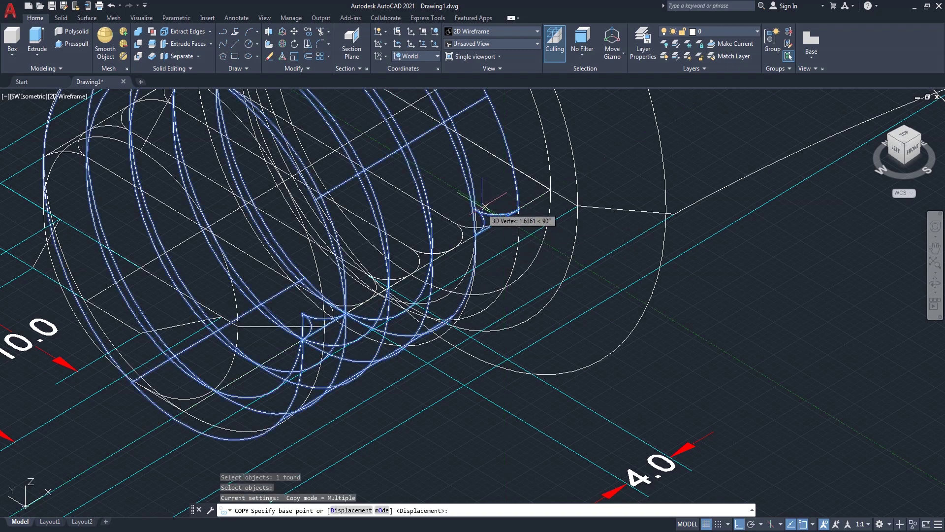
scroll(485, 207, up, 3)
scroll(460, 211, up, 3)
click(398, 229)
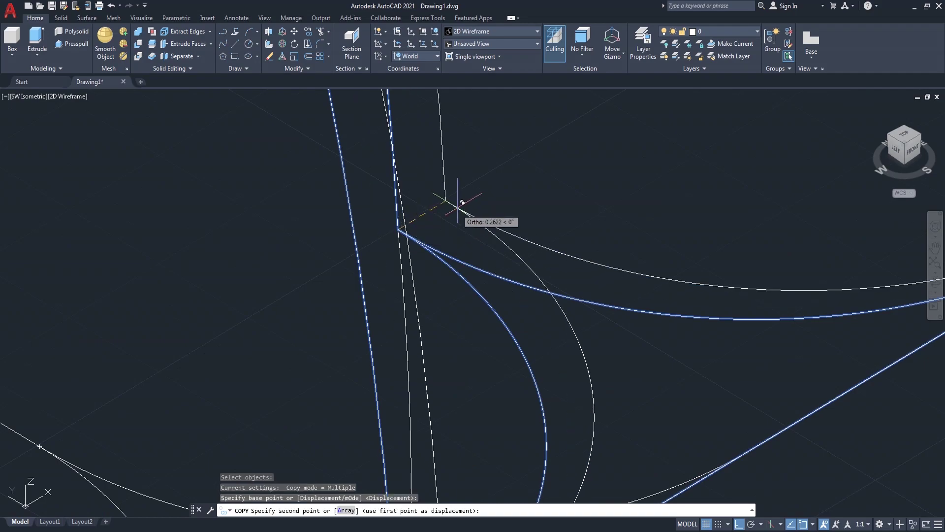
scroll(459, 206, down, 3)
scroll(460, 201, down, 2)
scroll(443, 209, down, 2)
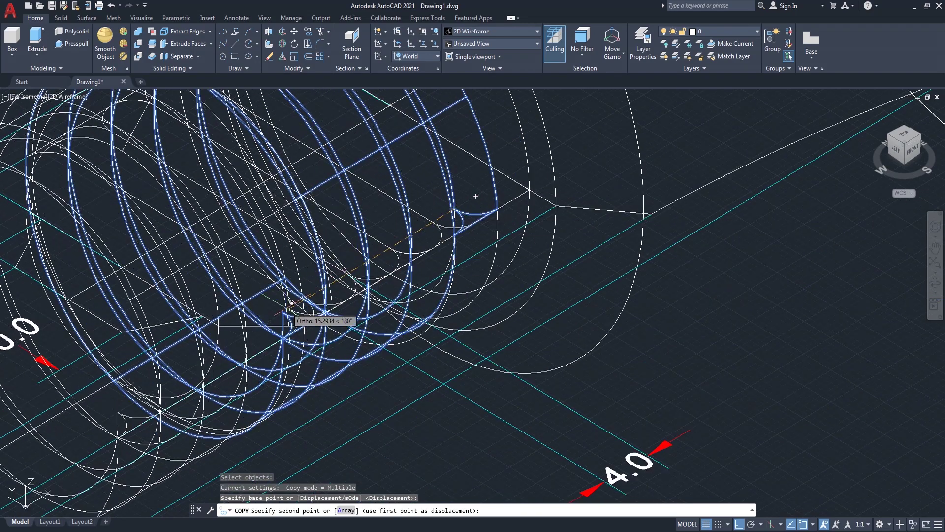
scroll(291, 304, up, 3)
scroll(285, 317, up, 3)
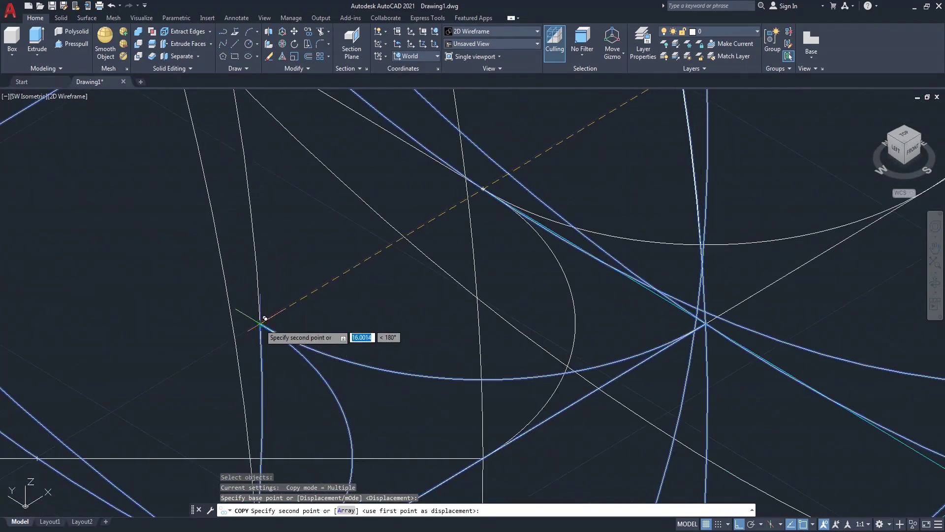
click(265, 319)
scroll(264, 319, down, 3)
key(Return)
scroll(264, 318, down, 3)
scroll(265, 318, down, 2)
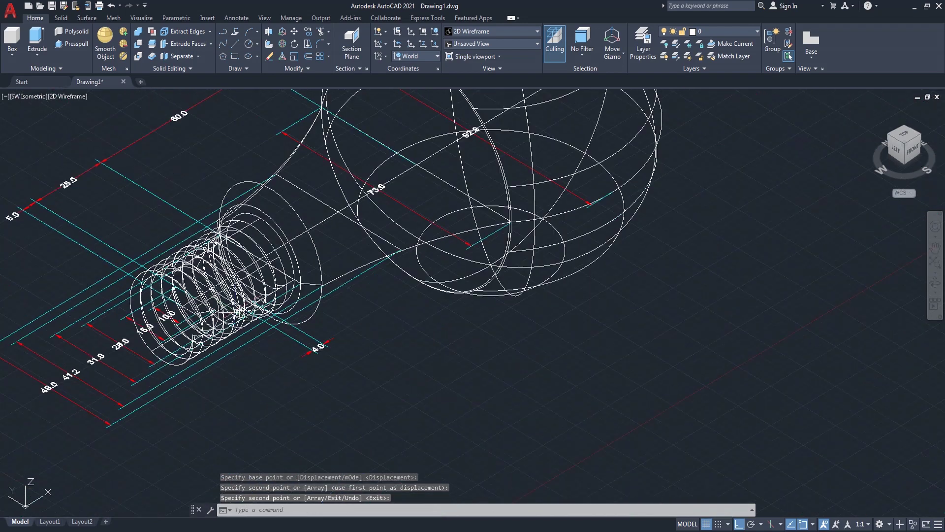
middle_drag(159, 267, 257, 241)
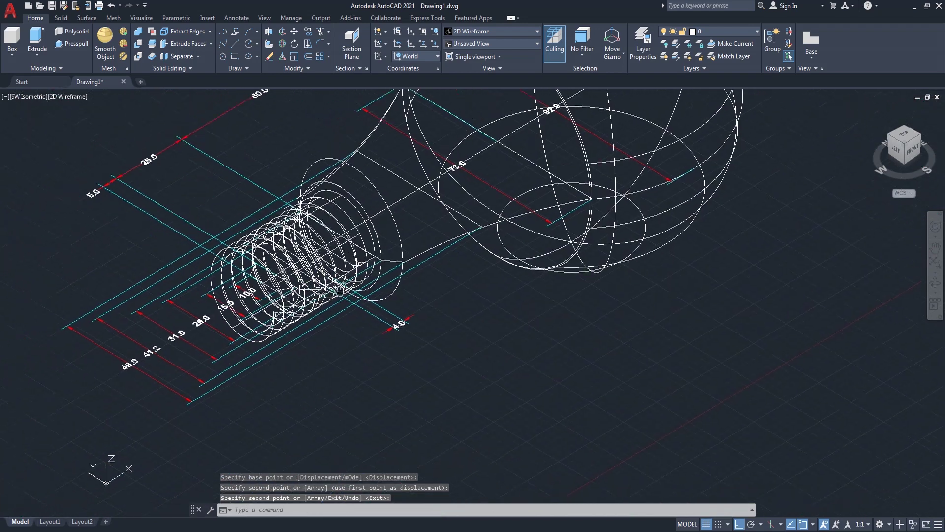
Step: Switch the viewport to the Shaded visual style
click(79, 96)
click(117, 168)
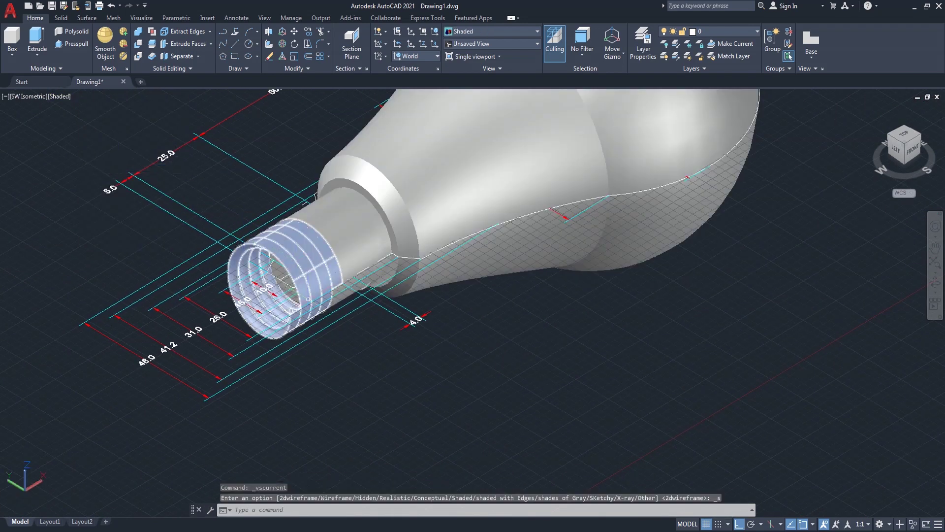
scroll(341, 284, up, 2)
text(Su)
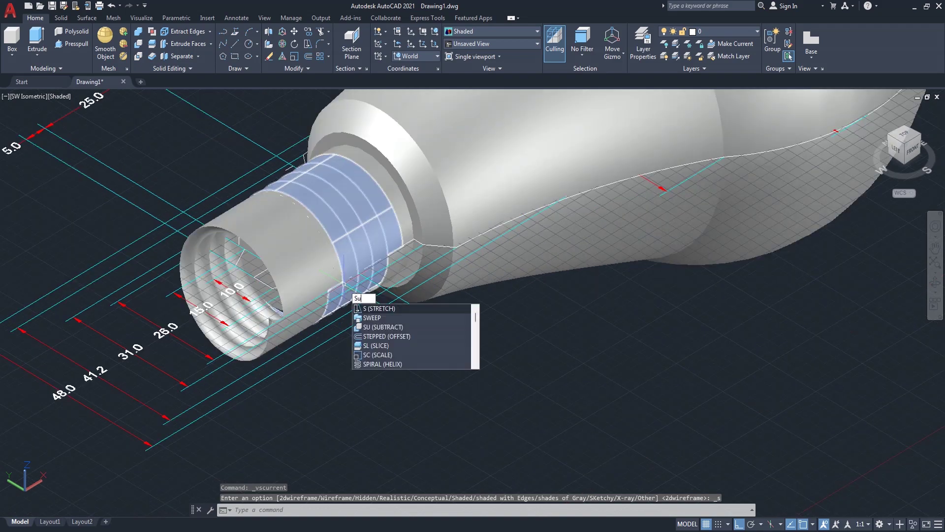
Step: Subtract the three thread solids from the neck solid to form the screw threads
key(Return)
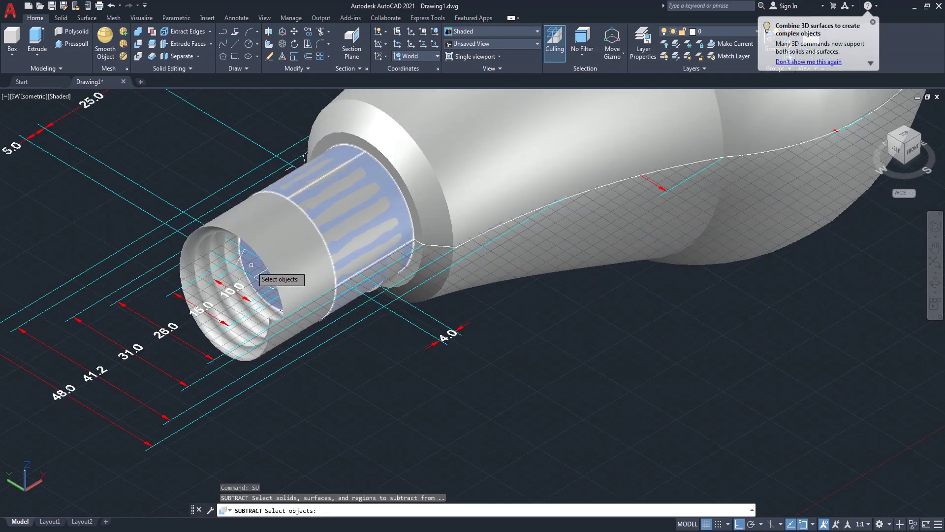
click(251, 265)
key(Return)
click(273, 267)
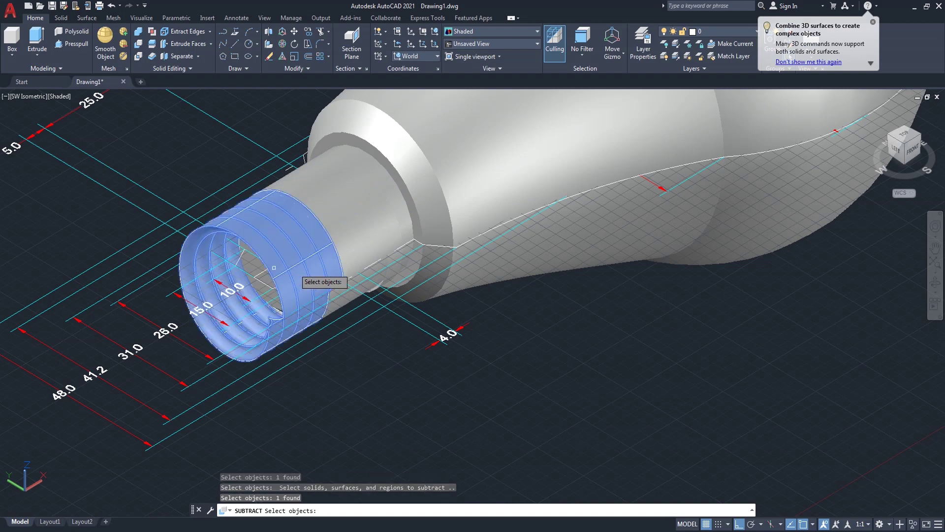
click(347, 261)
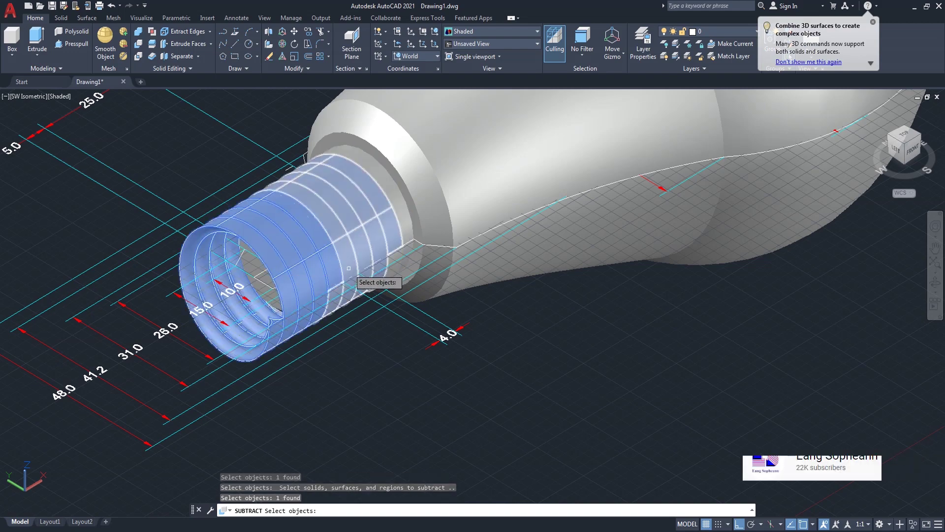
click(396, 255)
key(Return)
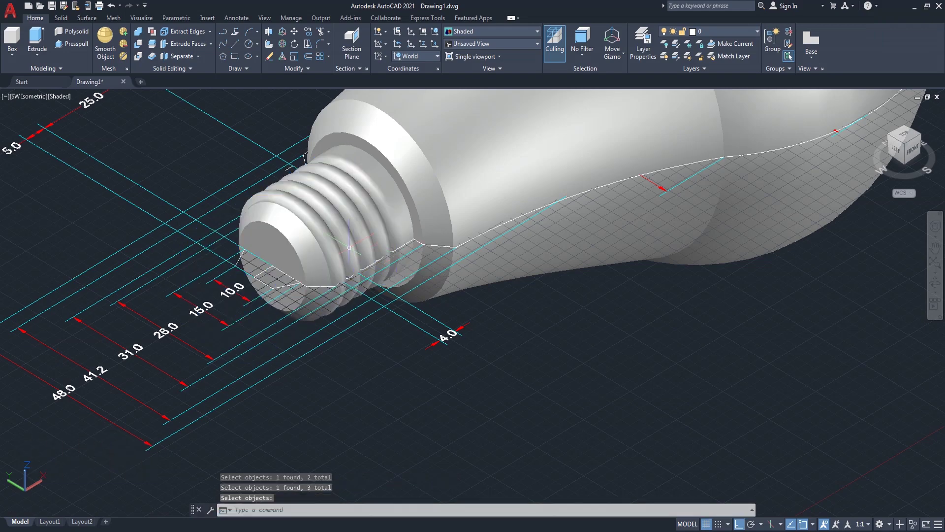
scroll(275, 243, up, 2)
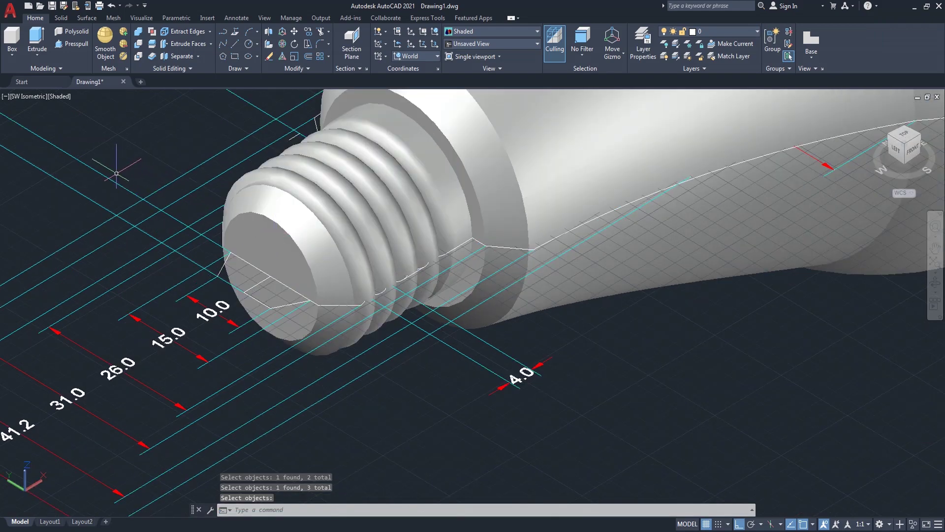
scroll(209, 263, down, 2)
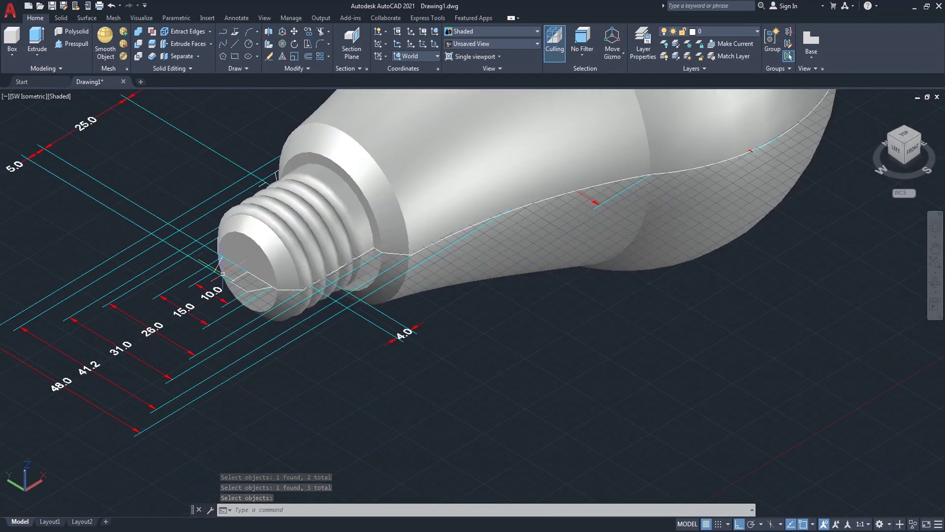
click(933, 286)
mouse_move(633, 262)
mouse_down()
mouse_move(568, 366)
mouse_move(544, 305)
mouse_move(683, 280)
mouse_move(666, 344)
mouse_move(650, 353)
mouse_move(370, 327)
mouse_move(545, 327)
mouse_move(485, 334)
mouse_move(485, 316)
mouse_move(624, 296)
mouse_move(485, 268)
mouse_move(424, 319)
mouse_move(551, 340)
mouse_move(489, 386)
mouse_move(498, 279)
mouse_move(512, 280)
mouse_move(489, 274)
mouse_move(481, 217)
mouse_move(481, 327)
mouse_move(537, 391)
mouse_move(678, 206)
mouse_up()
Step: Exit orbit, check the Top view, then return to SW isometric in 2D Wireframe
right_click(678, 205)
click(689, 210)
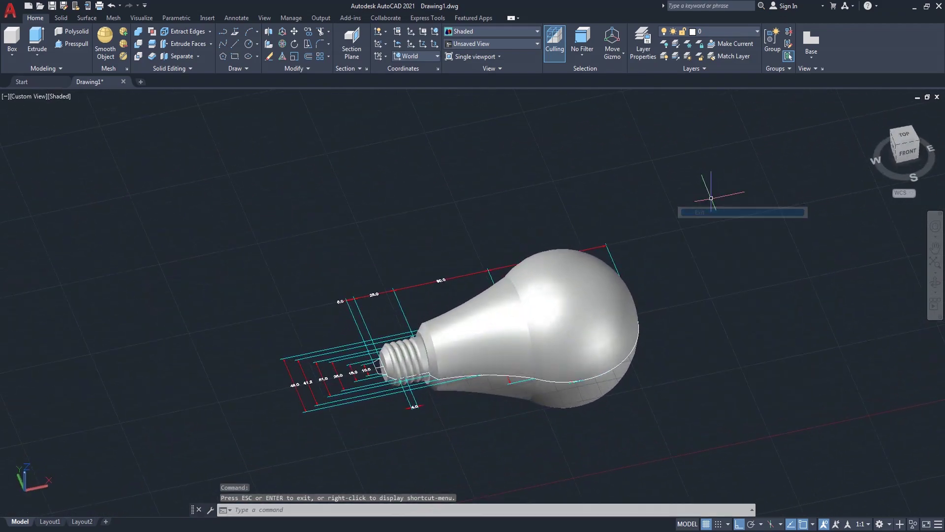
click(904, 137)
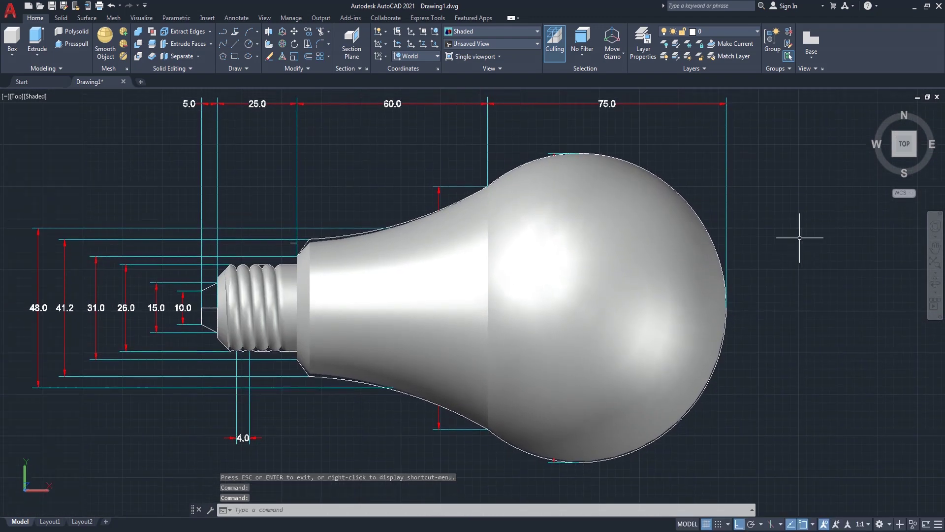
mouse_move(905, 144)
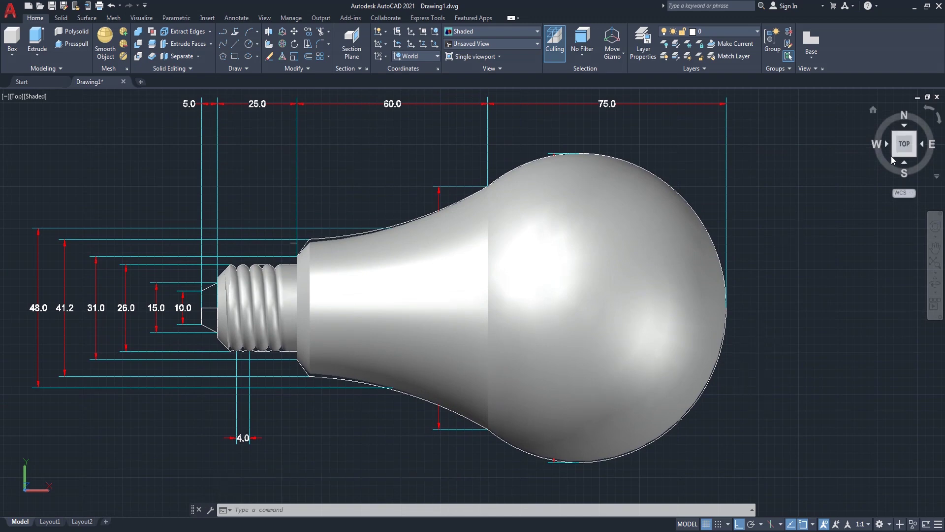
click(894, 156)
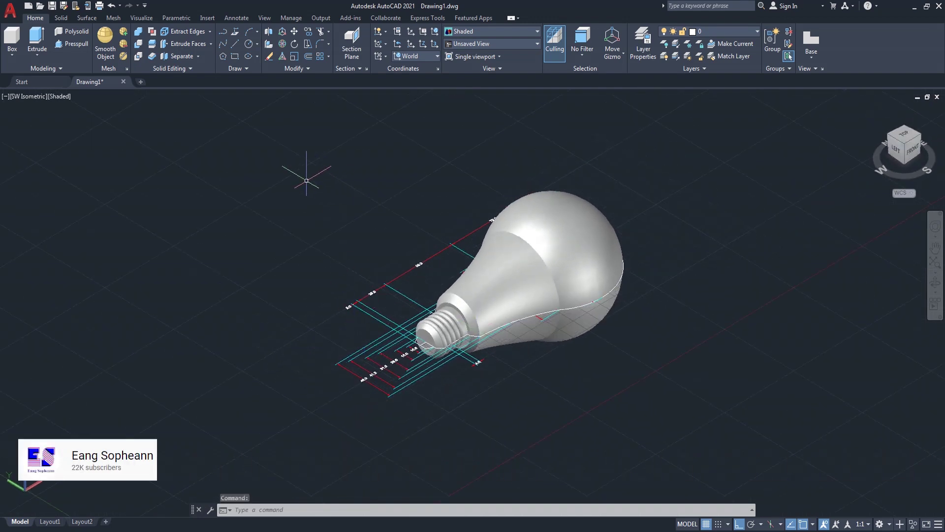
click(62, 98)
click(97, 122)
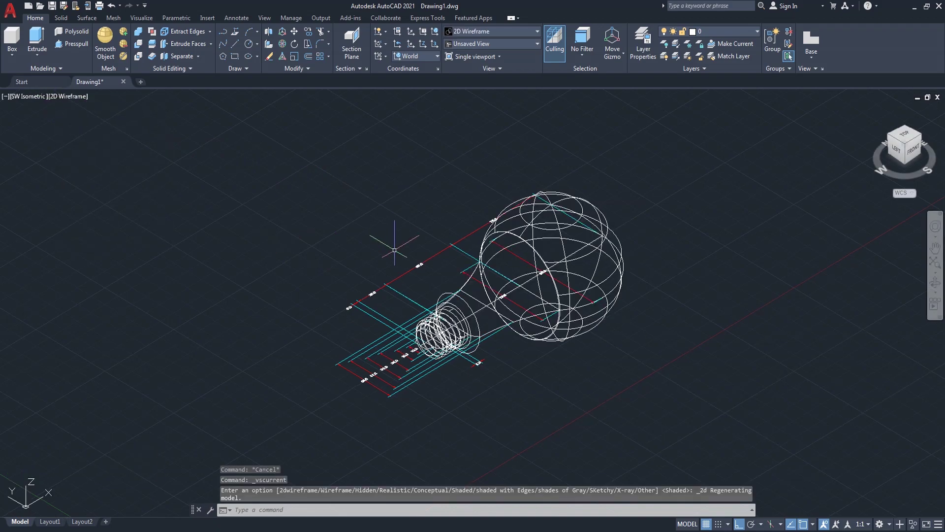
scroll(423, 336, up, 5)
scroll(430, 348, up, 1)
scroll(431, 340, up, 1)
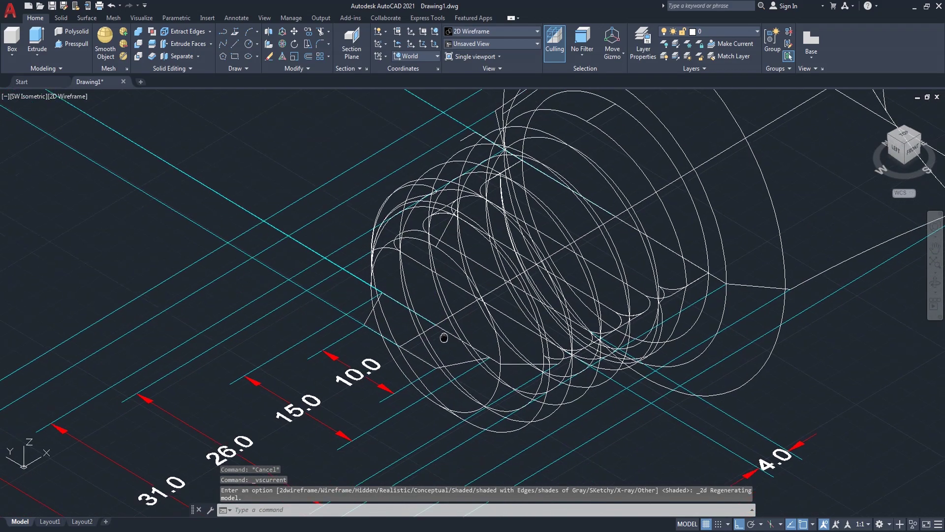
scroll(433, 330, up, 1)
click(419, 55)
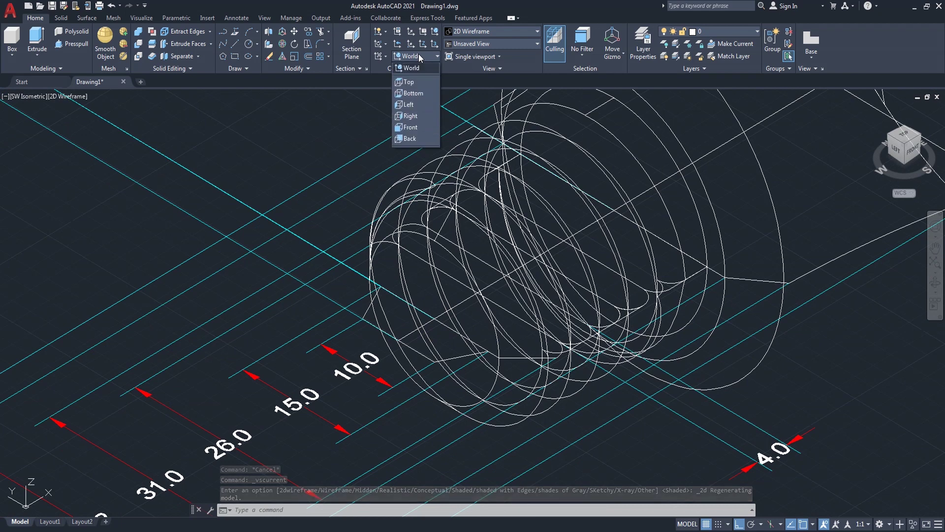
click(414, 105)
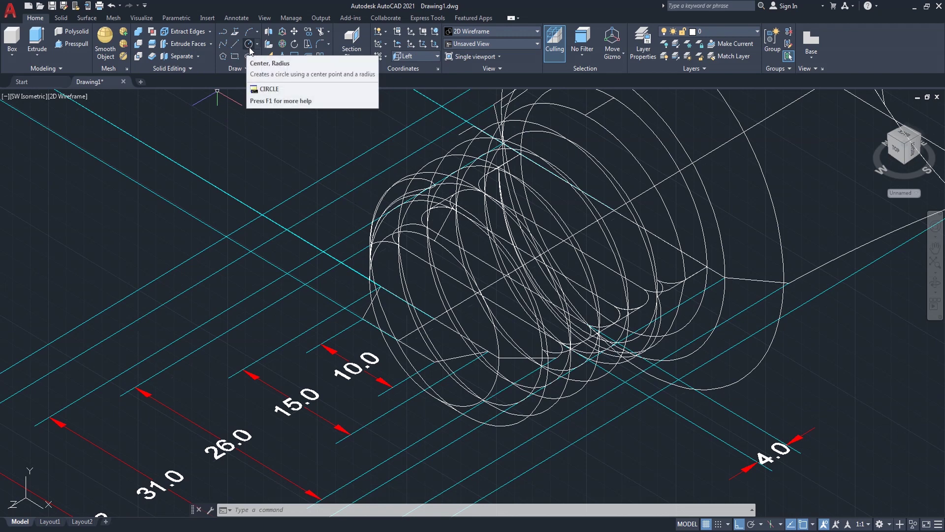
click(249, 45)
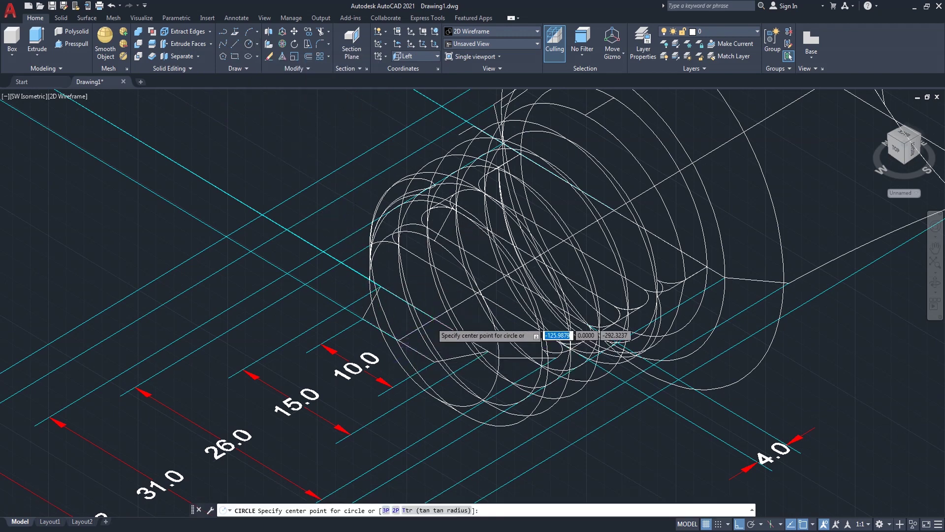
scroll(443, 310, up, 3)
click(436, 318)
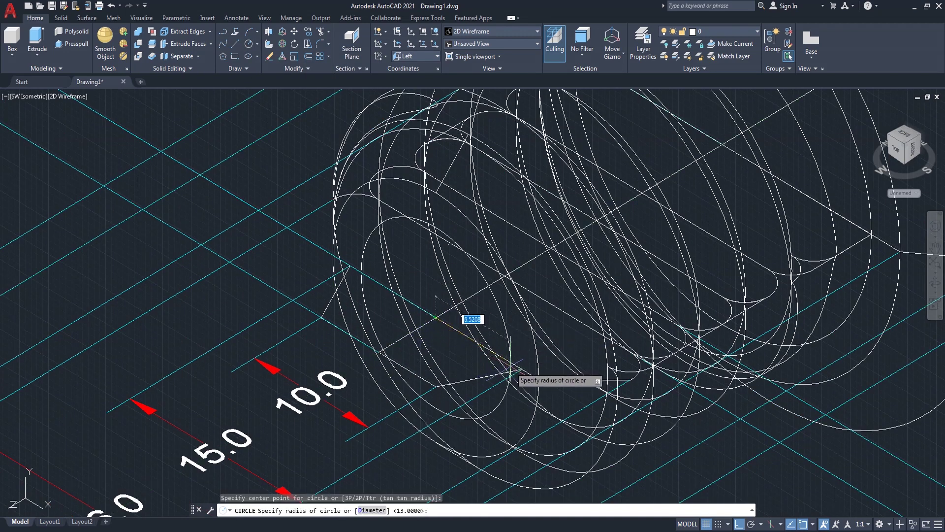
click(521, 370)
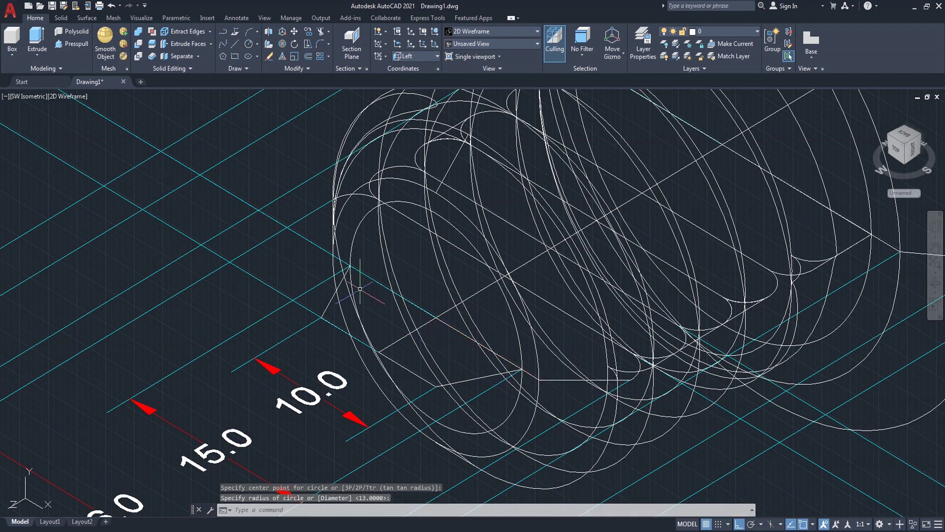
scroll(359, 288, down, 2)
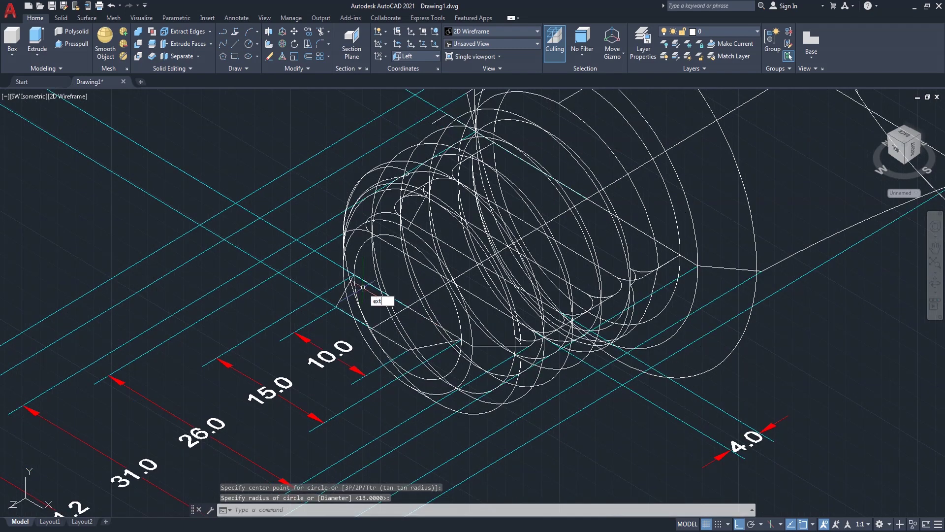
key(Return)
click(357, 261)
key(Return)
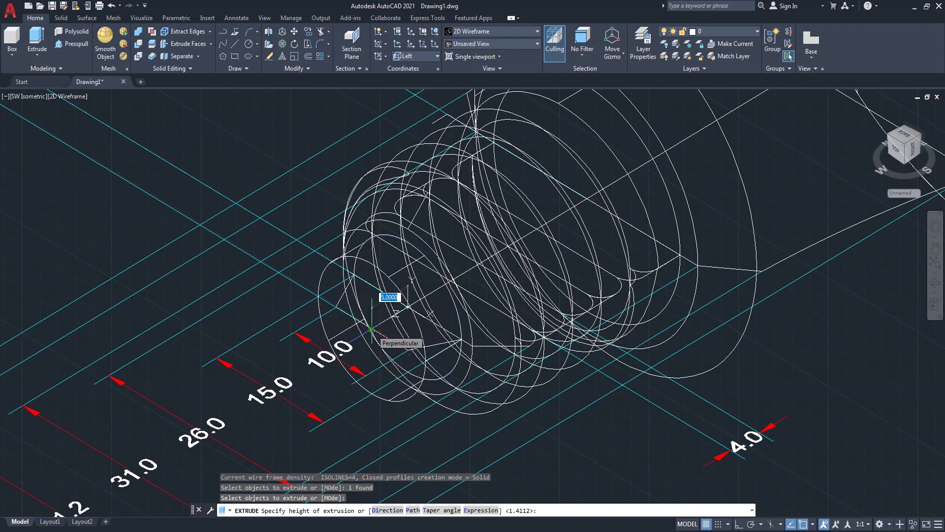
text(t)
key(Return)
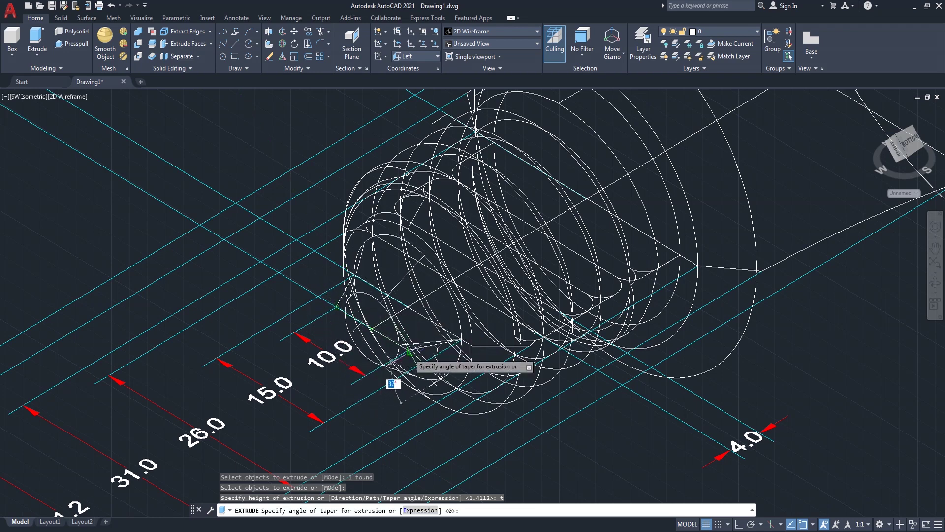
scroll(408, 352, up, 3)
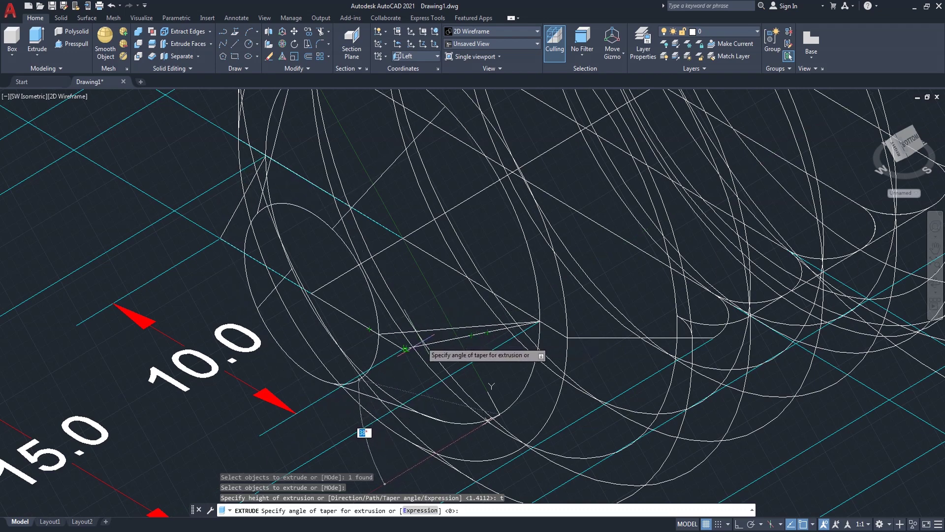
key(Escape)
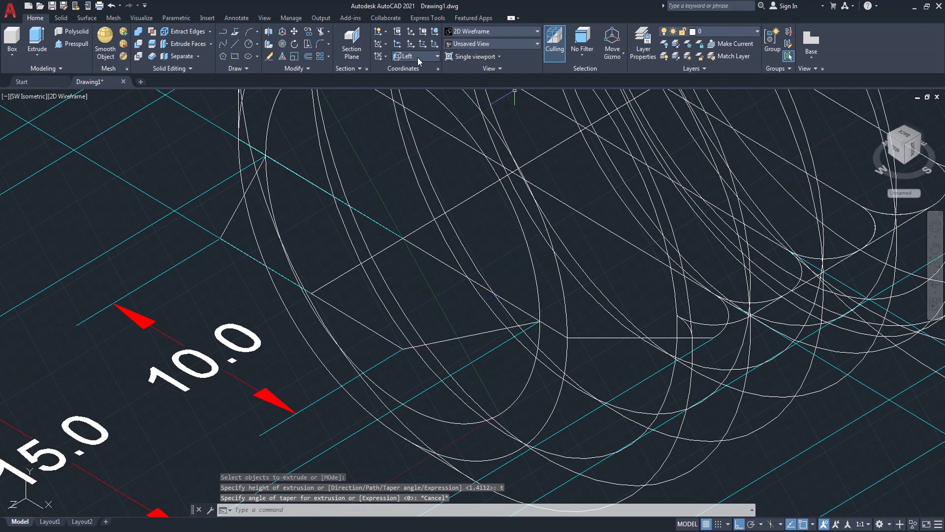
mouse_move(905, 144)
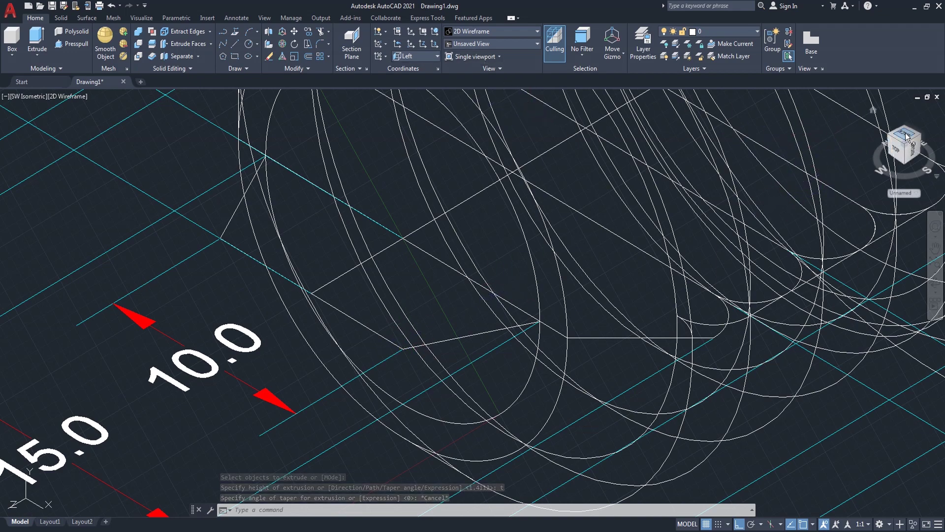
Step: From the Top view, extrude the end profile 5 units with a 27° taper
click(907, 137)
scroll(467, 208, up, 5)
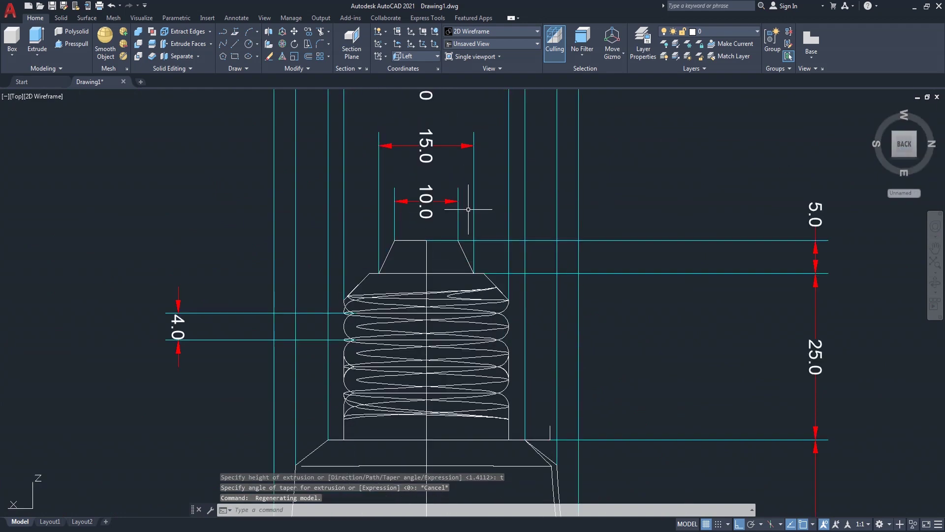
text(ext)
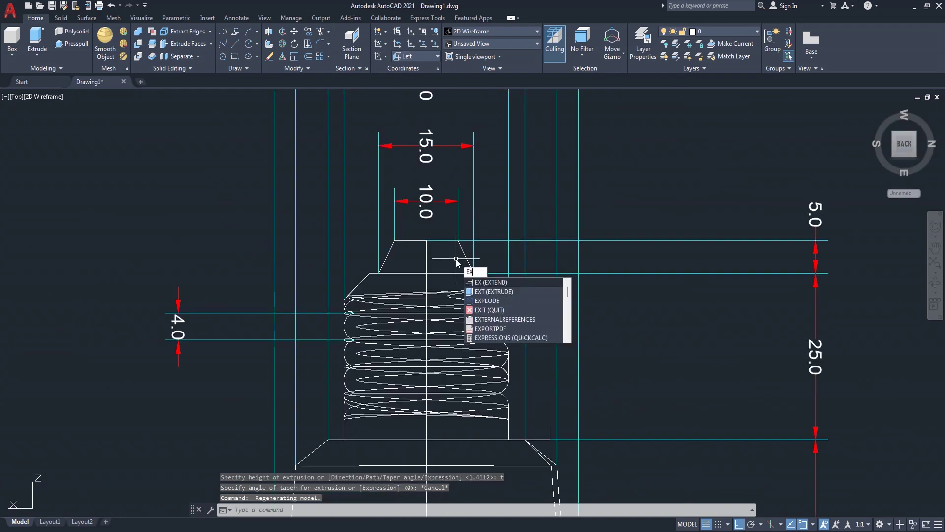
key(Return)
click(446, 272)
key(Return)
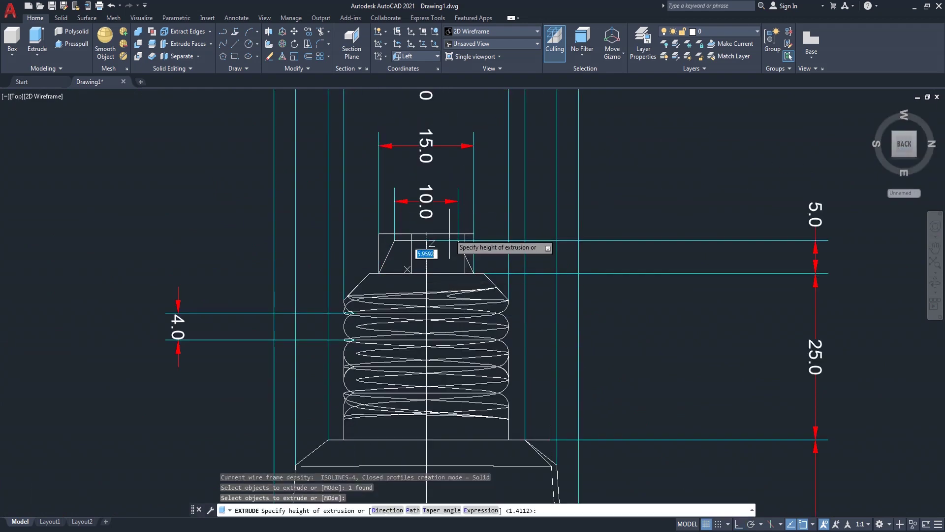
text(t)
key(Return)
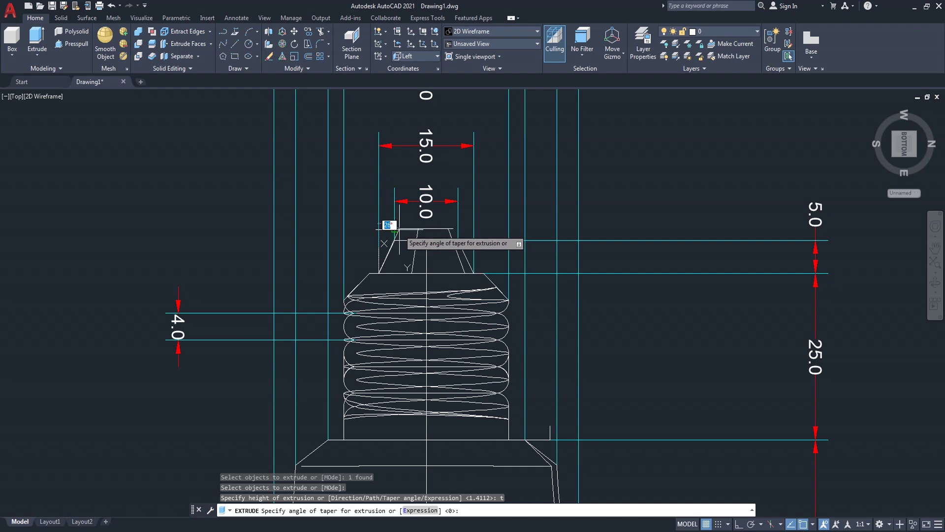
scroll(399, 230, up, 3)
text(27)
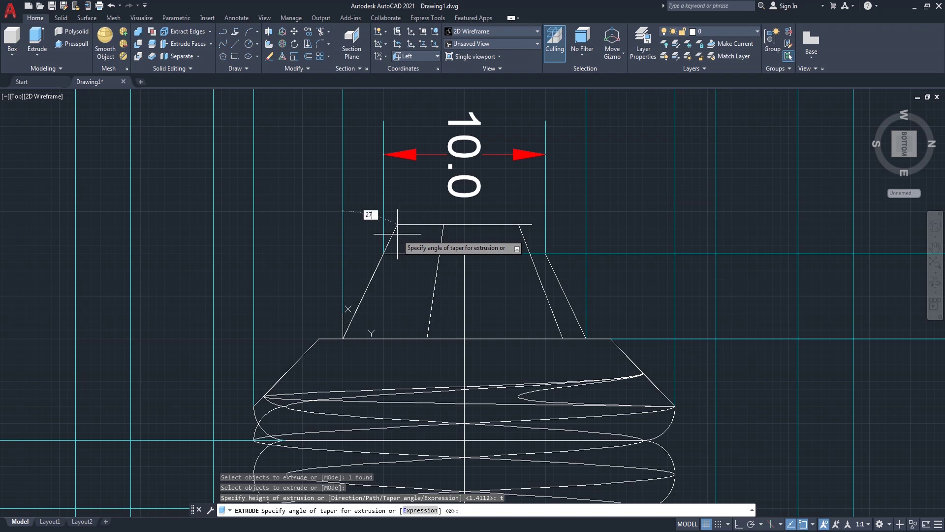
key(Return)
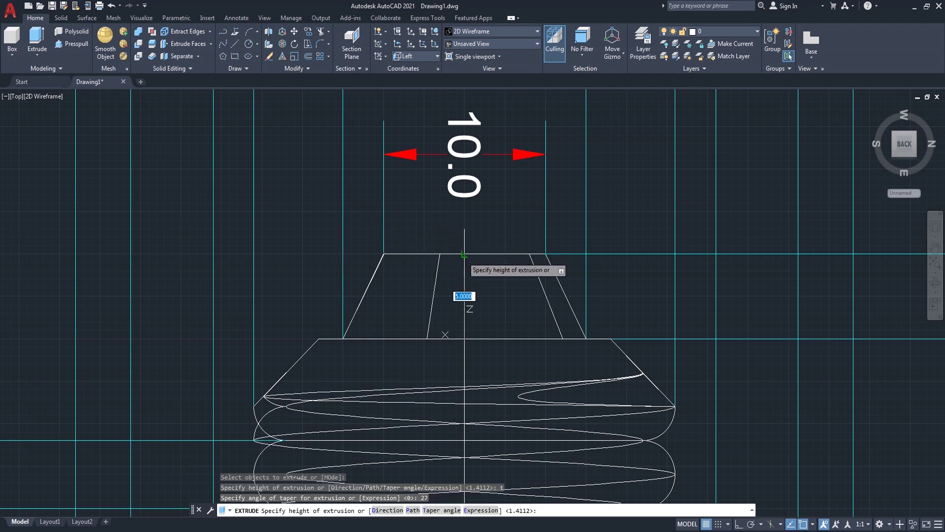
click(464, 255)
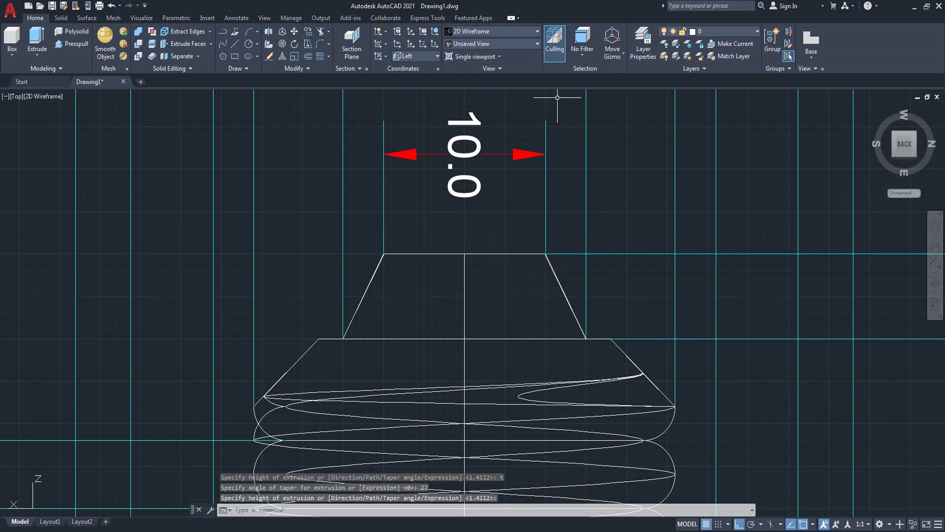
Step: Reset the UCS to World and switch to the SE isometric view
click(435, 57)
click(427, 69)
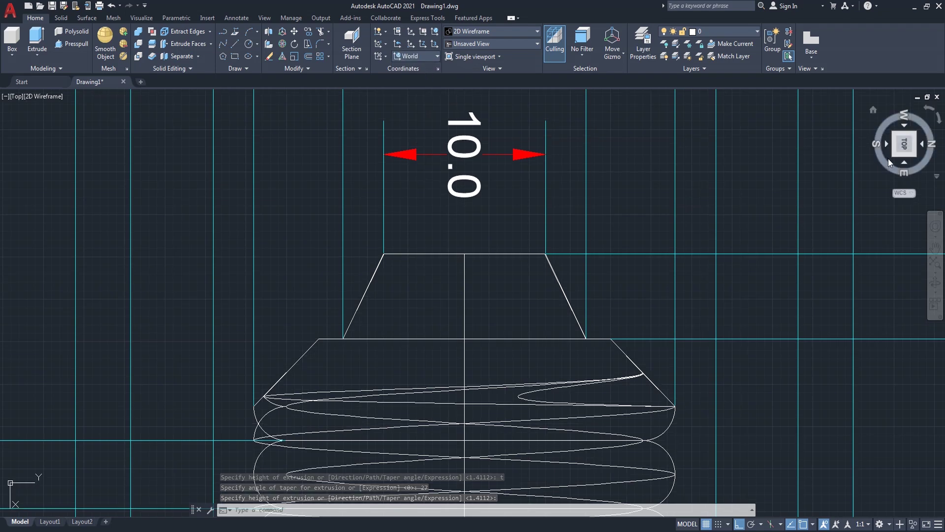
click(894, 155)
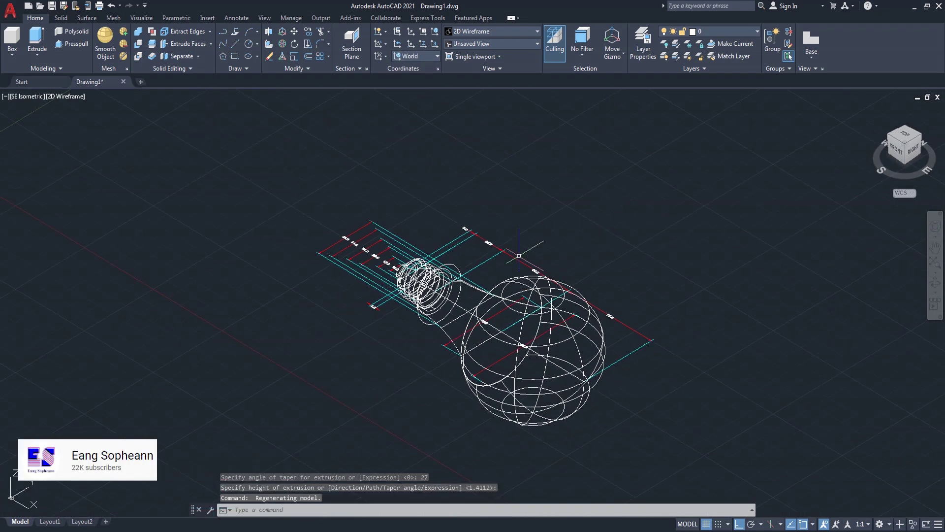
Step: Orbit the bulb to a new angle and switch it to the Shaded visual style
click(935, 283)
mouse_move(607, 228)
mouse_down()
mouse_move(678, 338)
mouse_move(684, 319)
mouse_up()
scroll(684, 307, up, 2)
right_click(420, 133)
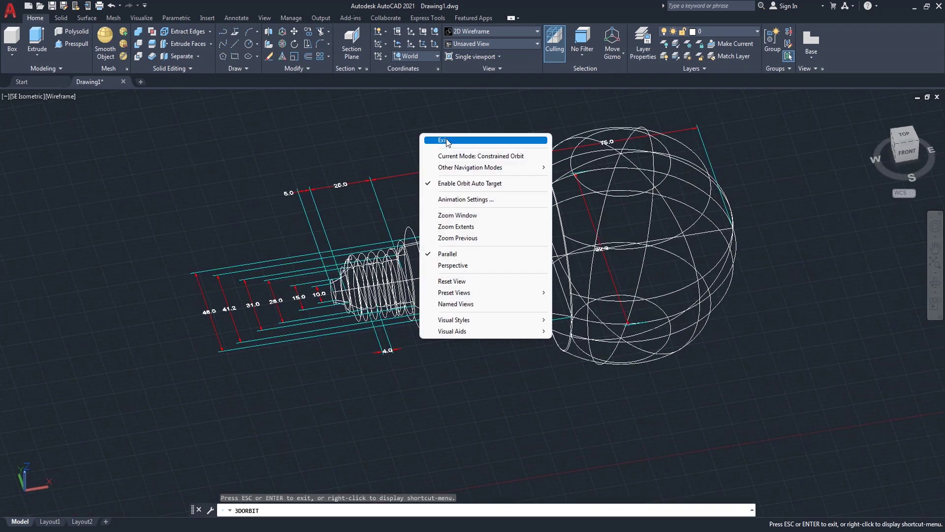
click(440, 141)
click(76, 96)
click(116, 170)
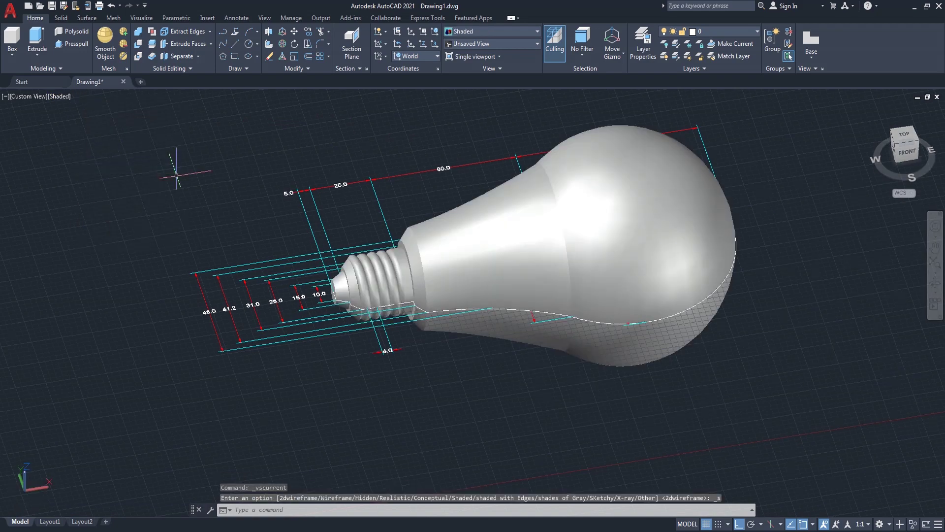
scroll(387, 244, up, 2)
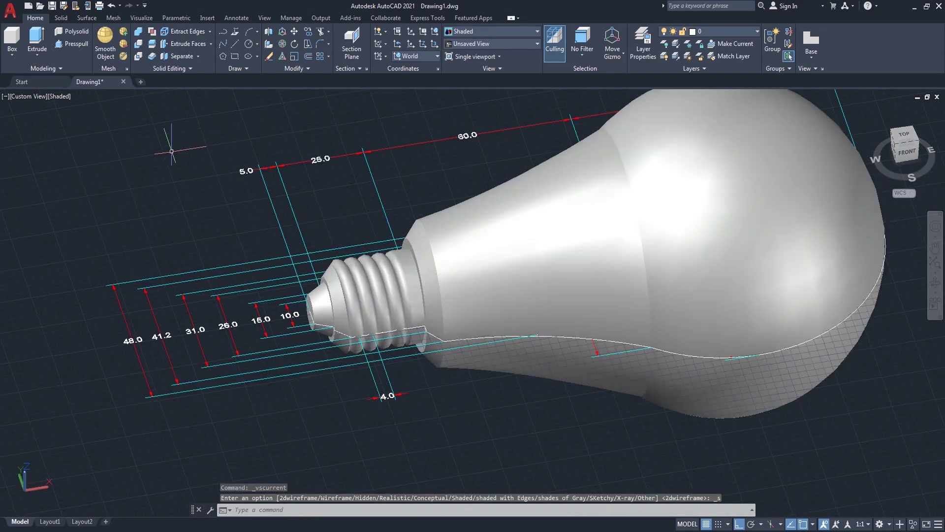
Step: Orbit around the shaded bulb, then show it from the Top and pan it right
click(934, 283)
mouse_move(732, 297)
mouse_down()
mouse_move(607, 327)
mouse_move(439, 289)
mouse_move(696, 344)
mouse_move(601, 295)
mouse_move(498, 267)
mouse_move(517, 366)
mouse_move(662, 337)
mouse_move(759, 338)
mouse_move(707, 339)
mouse_move(475, 436)
mouse_move(474, 396)
mouse_up()
drag(494, 354, 501, 337)
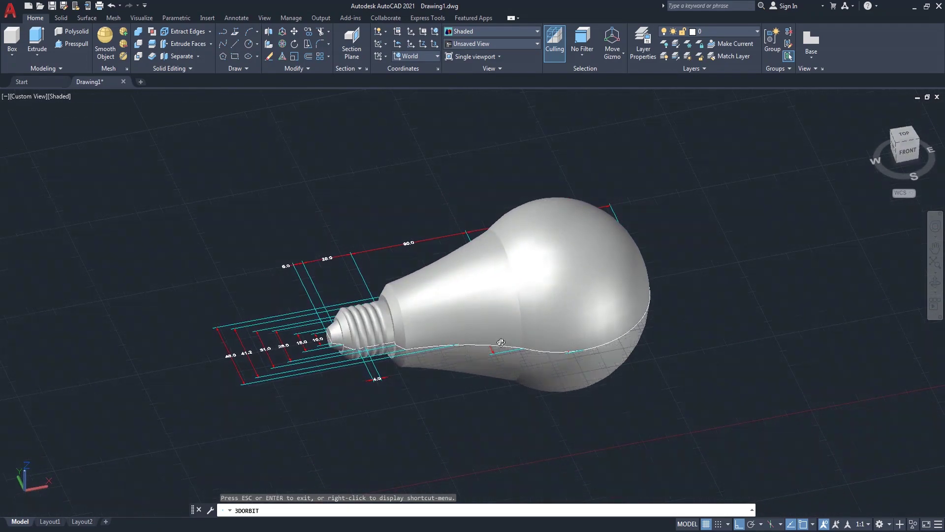
scroll(501, 337, up, 2)
middle_drag(515, 344, 552, 335)
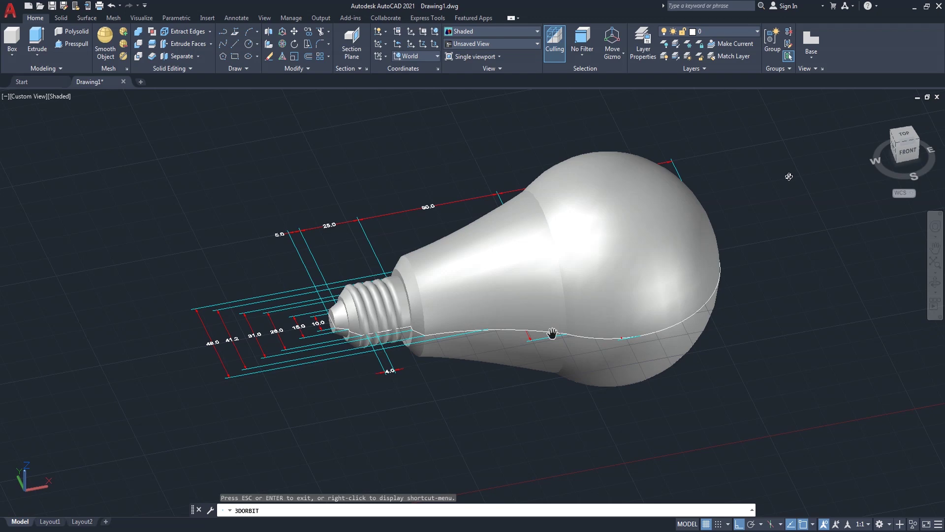
right_click(773, 154)
click(790, 163)
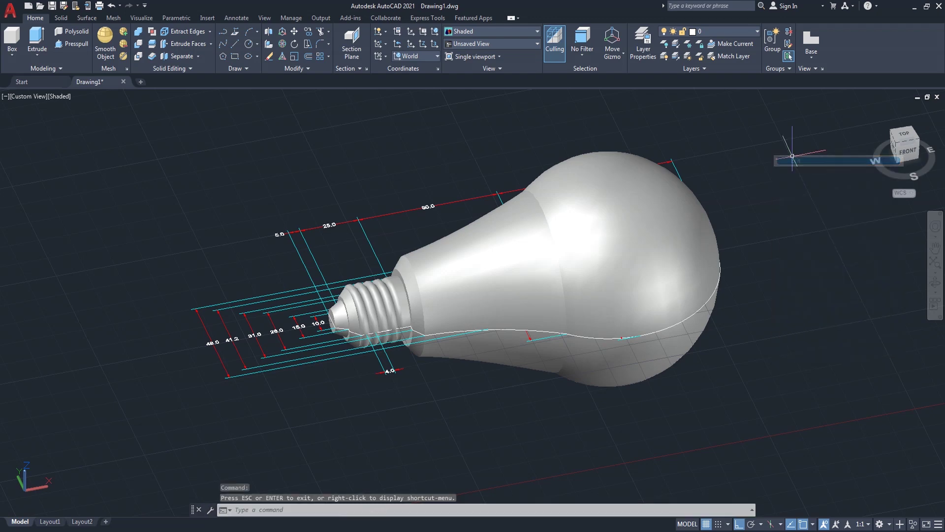
click(911, 133)
scroll(652, 290, up, 2)
scroll(677, 288, up, 2)
mouse_move(676, 288)
middle_down()
mouse_move(802, 264)
mouse_move(874, 270)
middle_up()
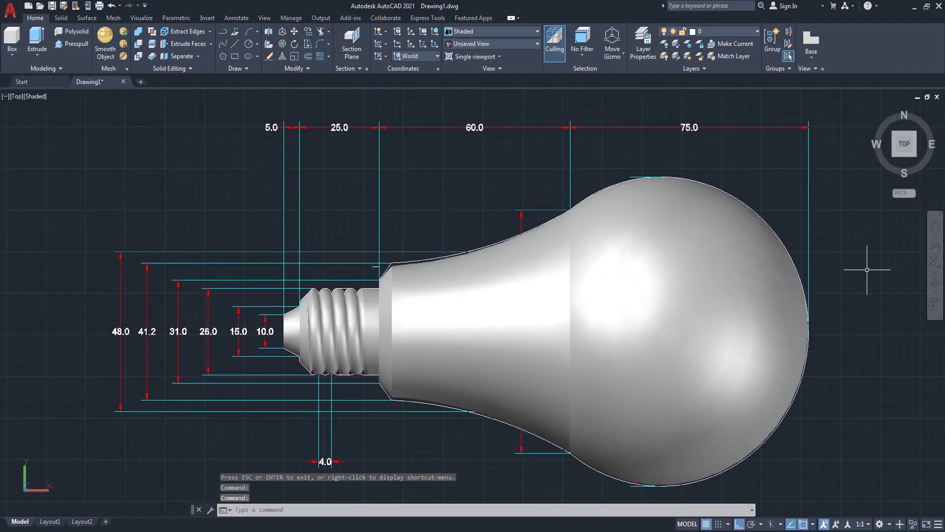
Step: Show the bulb from the NW isometric corner, zoomed in and centred in the viewport
middle_drag(865, 288, 865, 279)
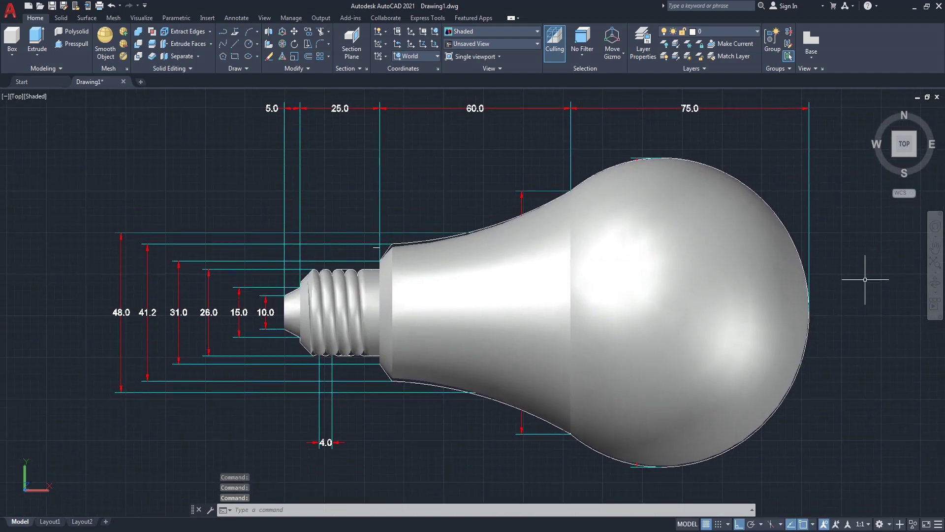
click(896, 136)
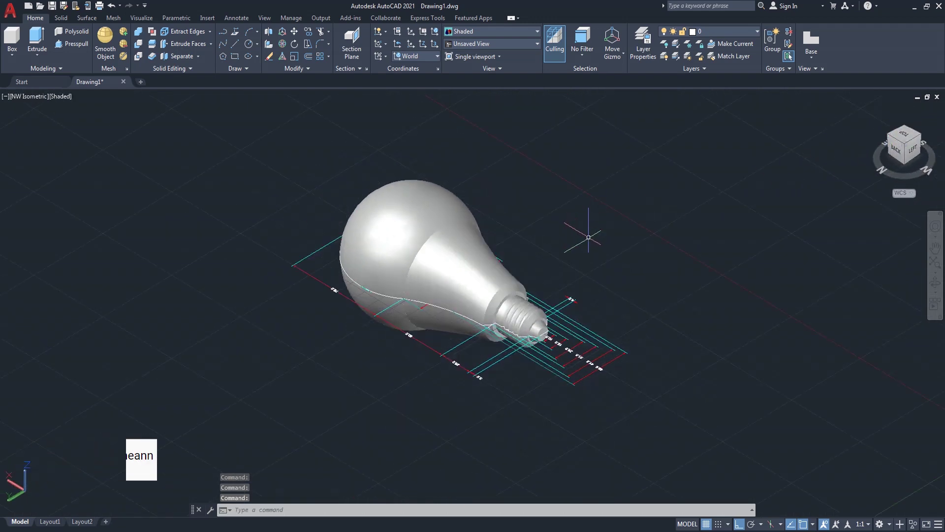
scroll(689, 249, up, 1)
scroll(700, 249, up, 1)
scroll(724, 232, up, 1)
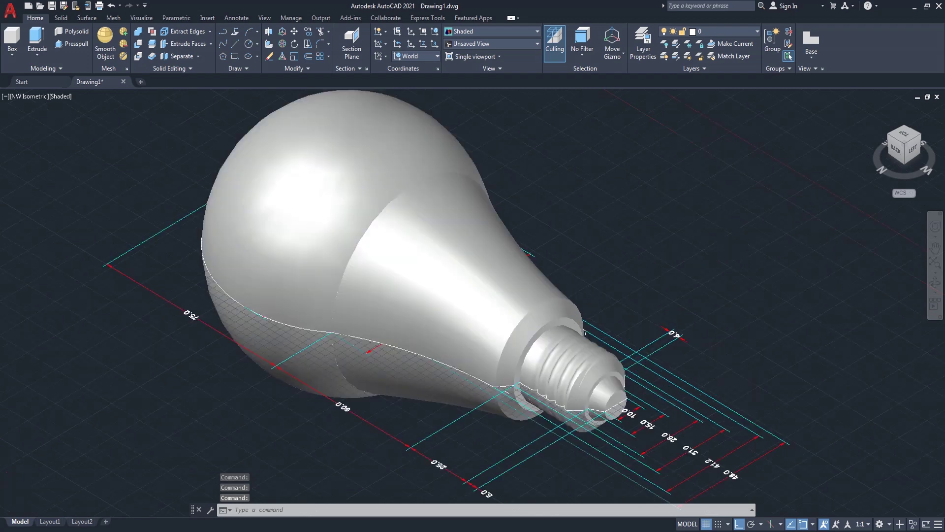
middle_drag(699, 254, 787, 251)
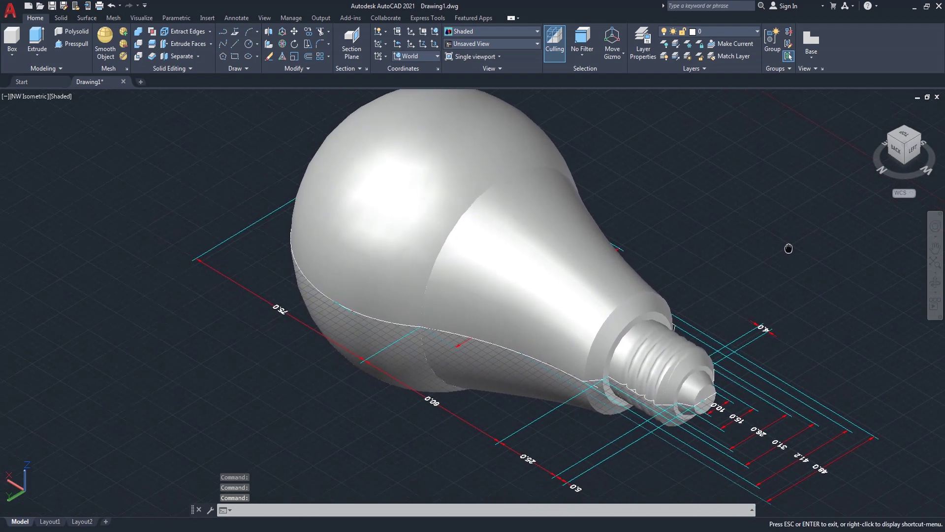
middle_drag(789, 250, 791, 256)
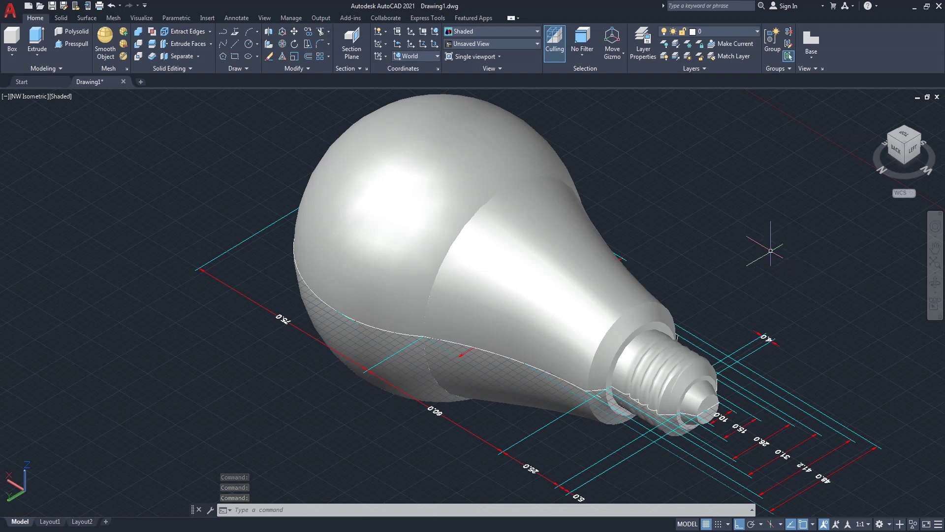
middle_drag(733, 244, 738, 253)
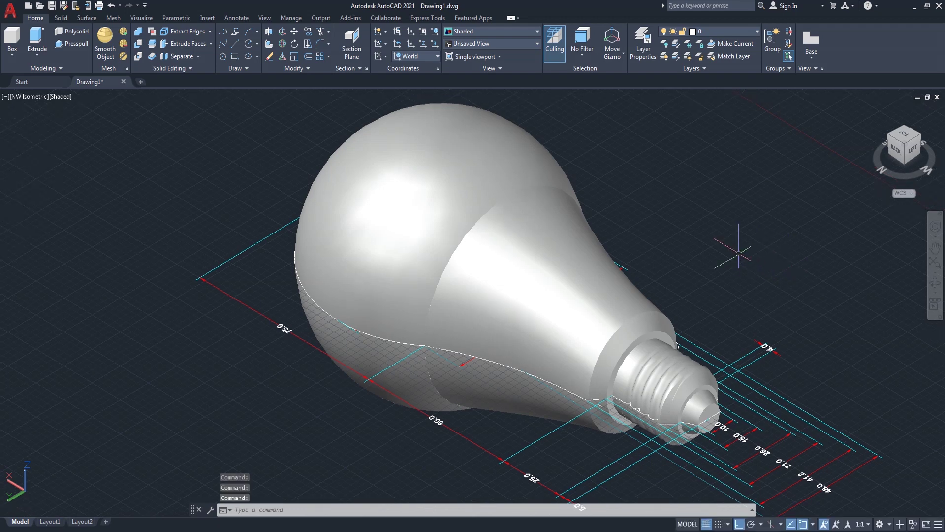